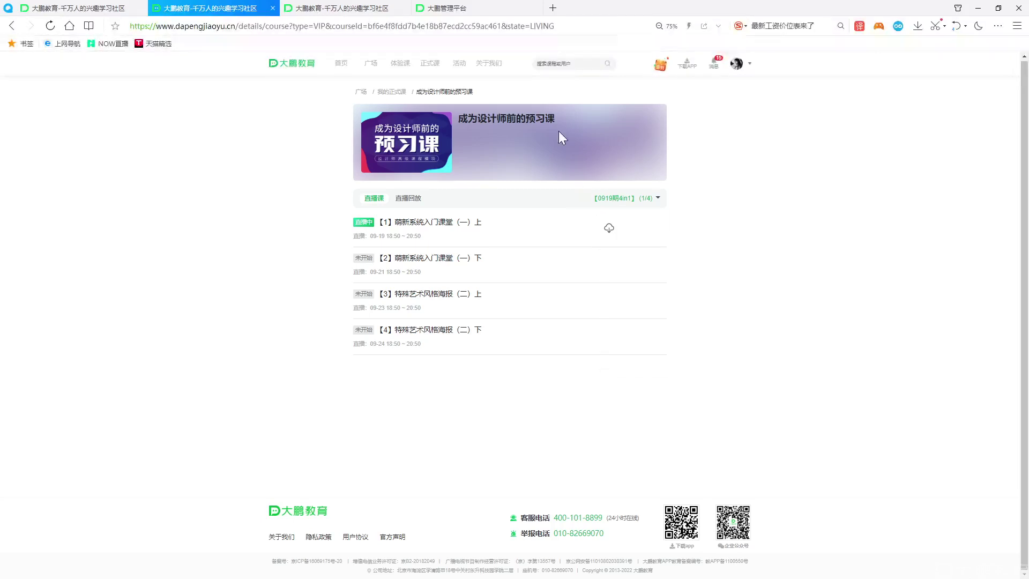
- Open the enrolled formal courses page (我的正式课) from the account options
{"action": "left_click", "coordinate": [392, 91]}
{"action": "scroll", "coordinate": [397, 298], "scroll_direction": "down", "scroll_amount": 2}
{"action": "scroll", "coordinate": [770, 108], "scroll_direction": "up", "scroll_amount": 2}
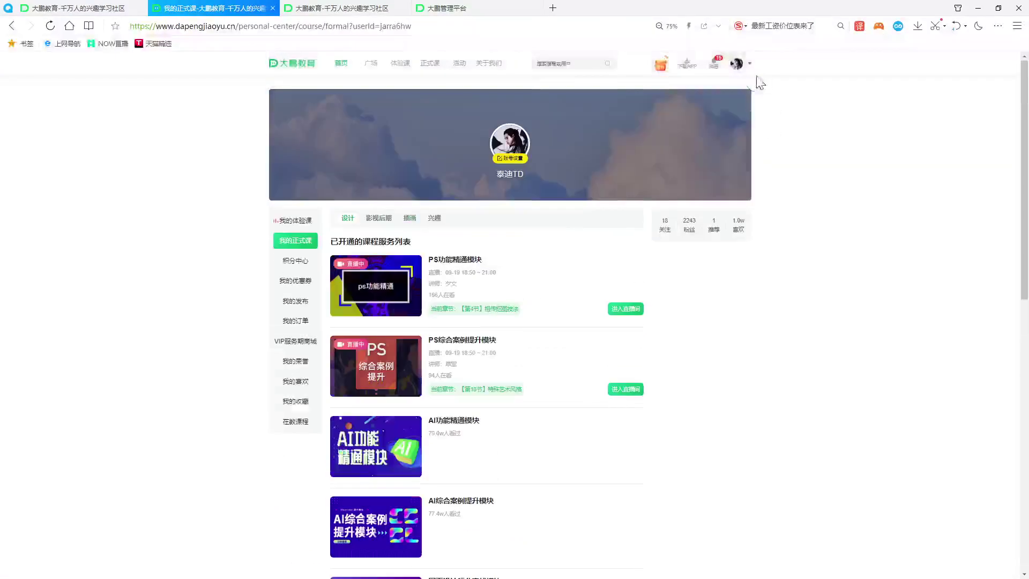
{"action": "mouse_move", "coordinate": [740, 64]}
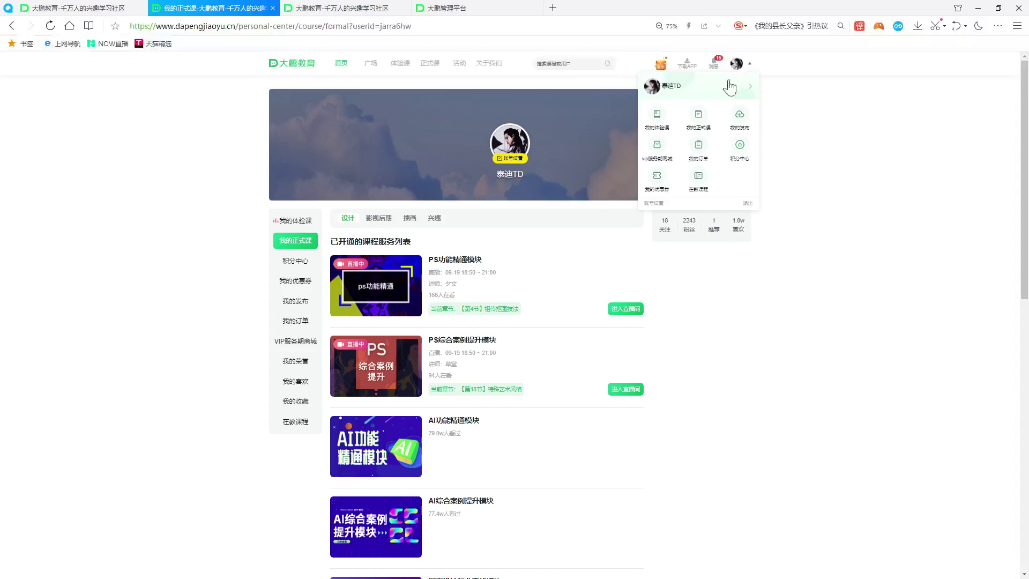
{"action": "left_click", "coordinate": [703, 119]}
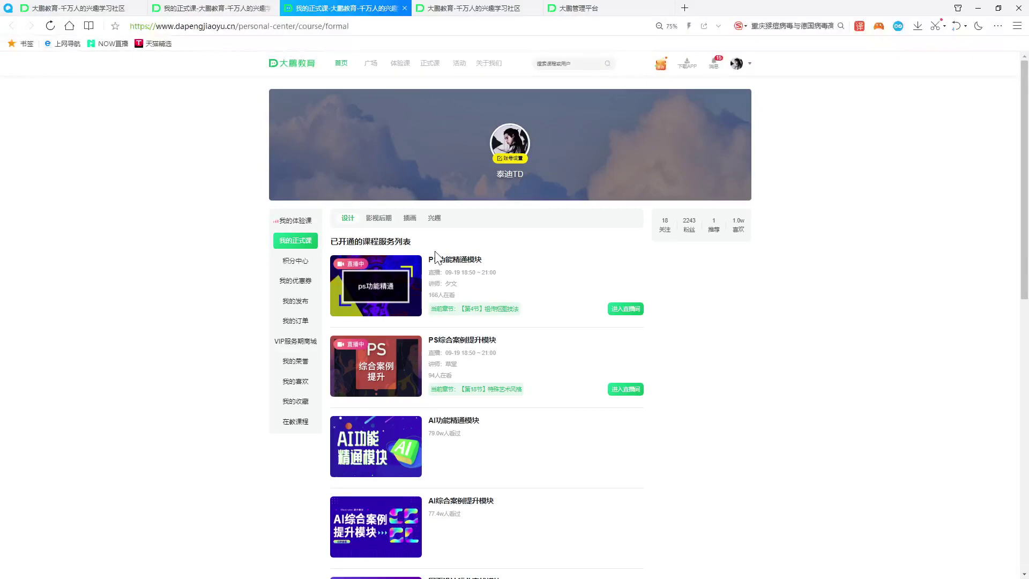
- Find the course 成为设计师前的预习课 in the enrolled course list and open its page
{"action": "scroll", "coordinate": [458, 309], "scroll_direction": "down", "scroll_amount": 10}
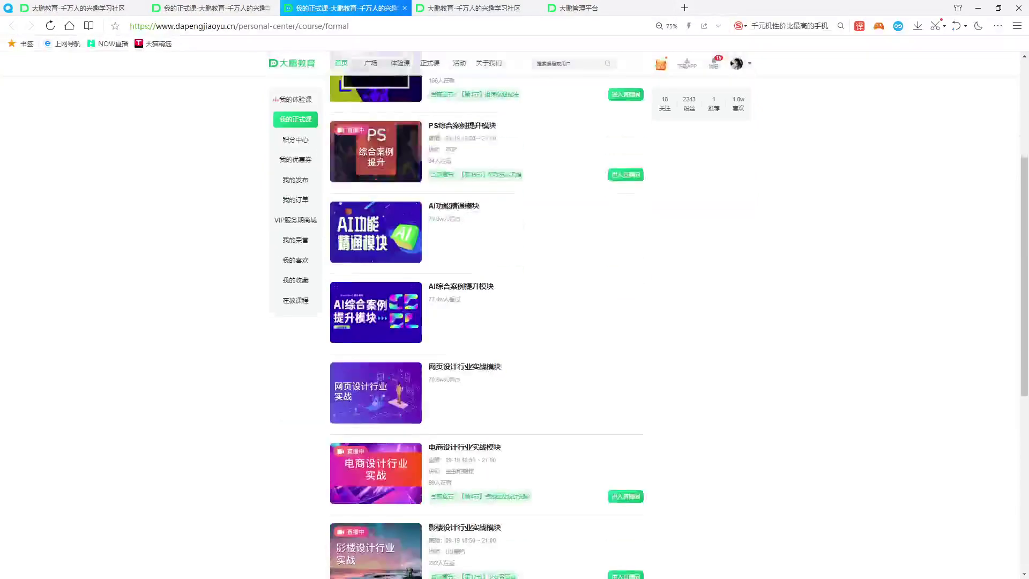
{"action": "left_click", "coordinate": [495, 475]}
{"action": "scroll", "coordinate": [507, 290], "scroll_direction": "down", "scroll_amount": 4}
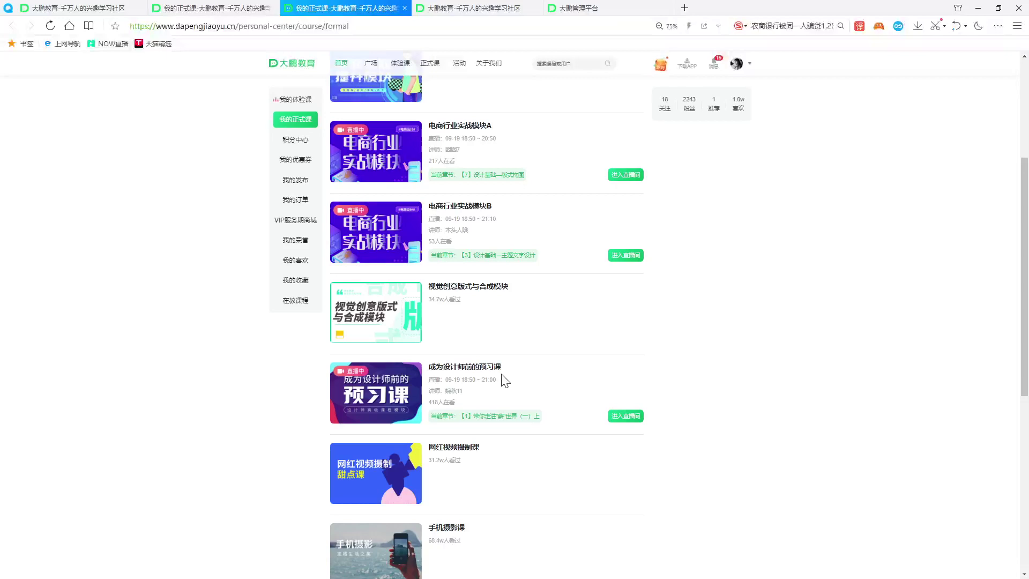
{"action": "left_click", "coordinate": [486, 370]}
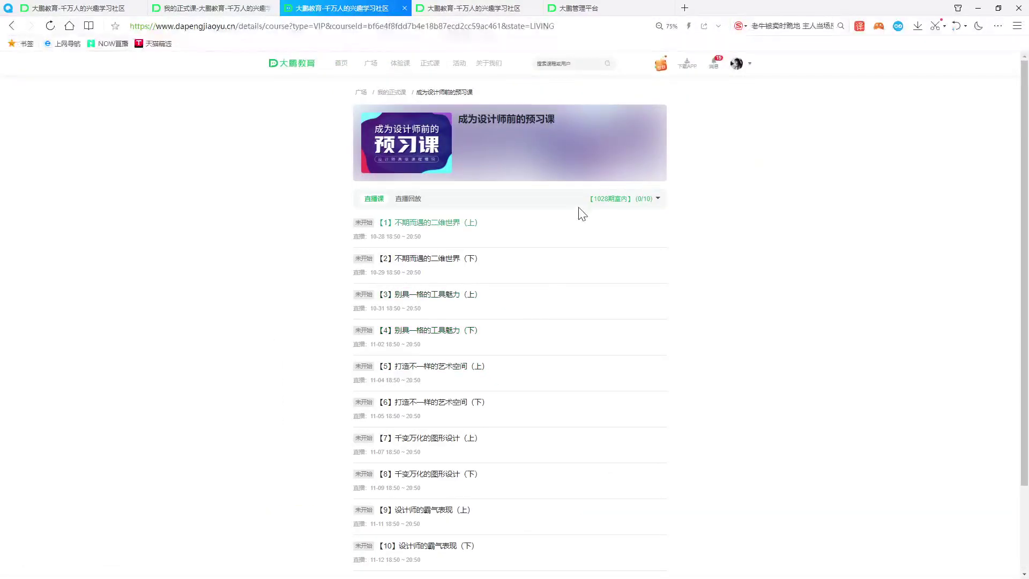
- Switch the course schedule to the 0919期4in1 class, then bring up and dismiss the download dialog for lesson 1's materials
{"action": "left_click", "coordinate": [654, 200]}
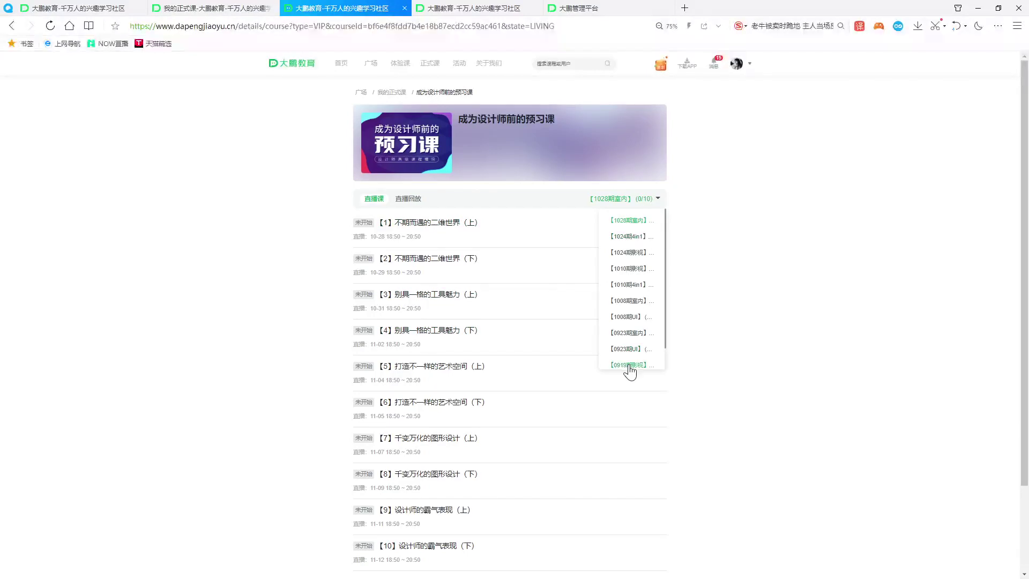
{"action": "scroll", "coordinate": [628, 367], "scroll_direction": "down", "scroll_amount": 1}
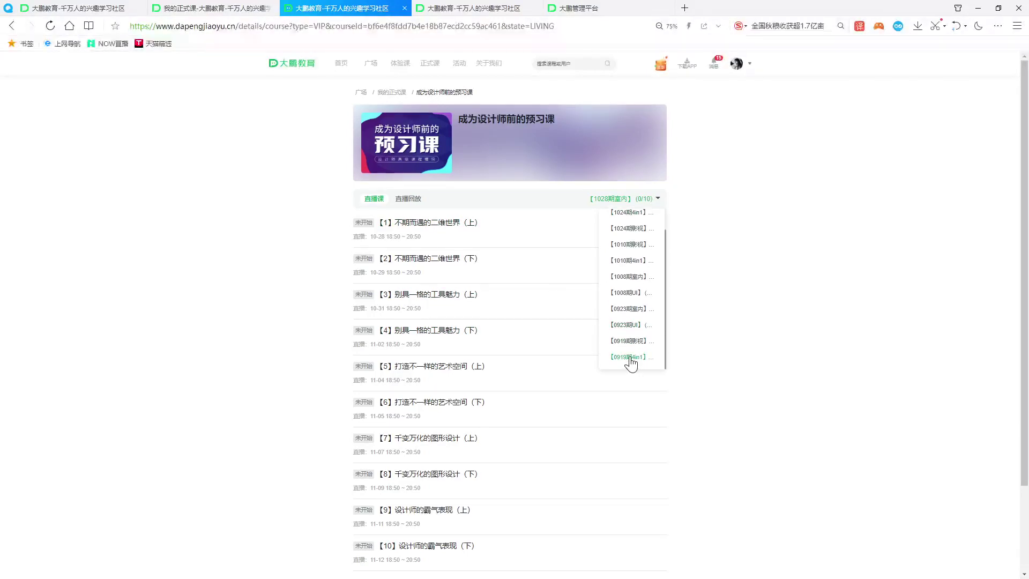
{"action": "left_click", "coordinate": [631, 358]}
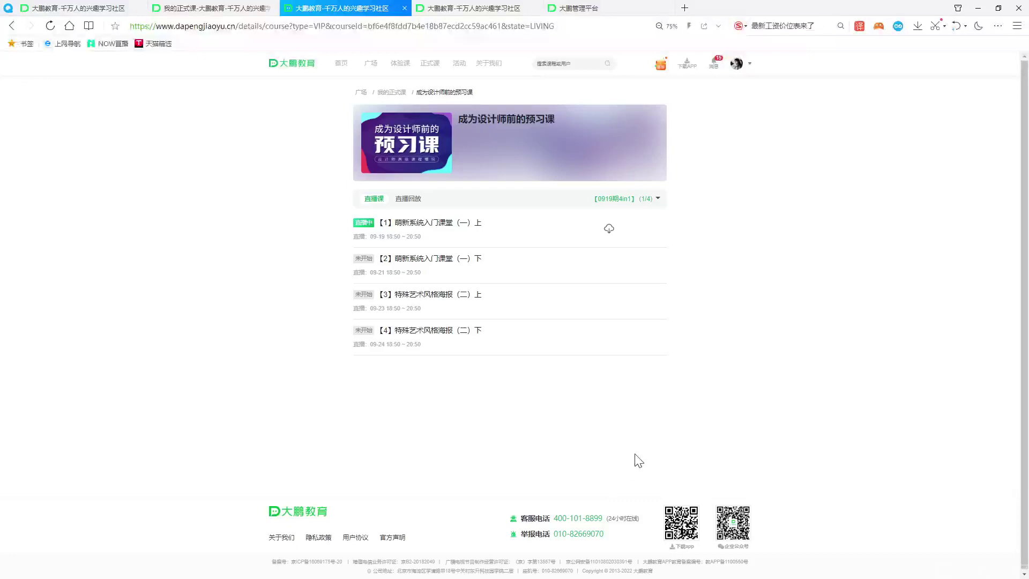
{"action": "left_click", "coordinate": [609, 230]}
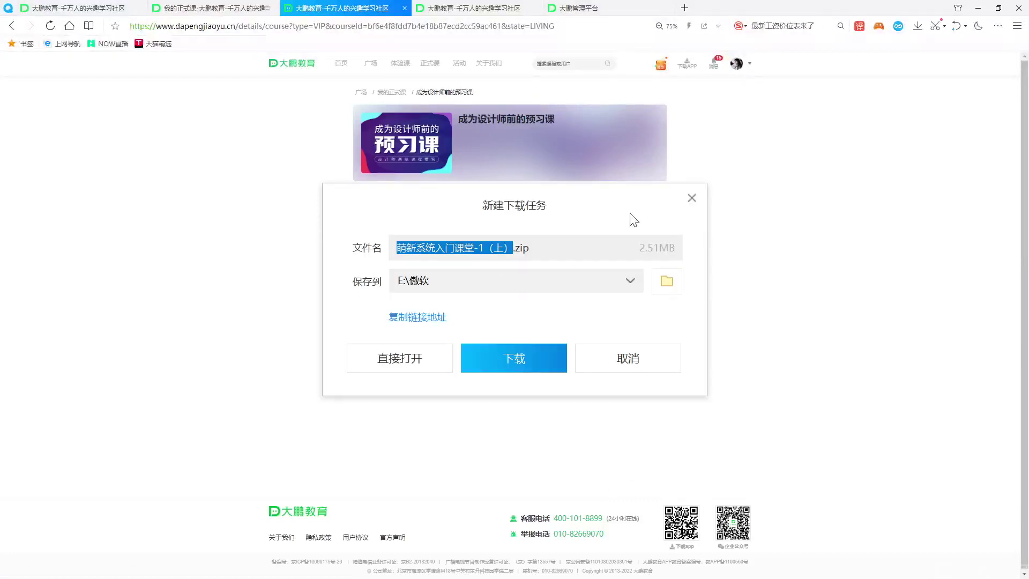
{"action": "left_click", "coordinate": [692, 197]}
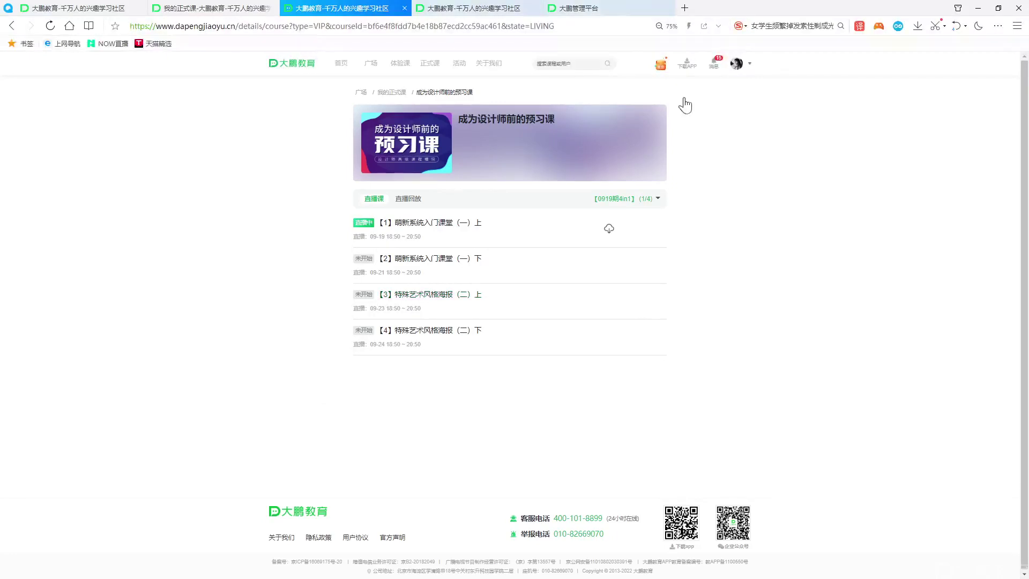
- Minimize the browser and Photoshop windows and open the Windows display settings from the desktop
{"action": "left_click", "coordinate": [978, 8]}
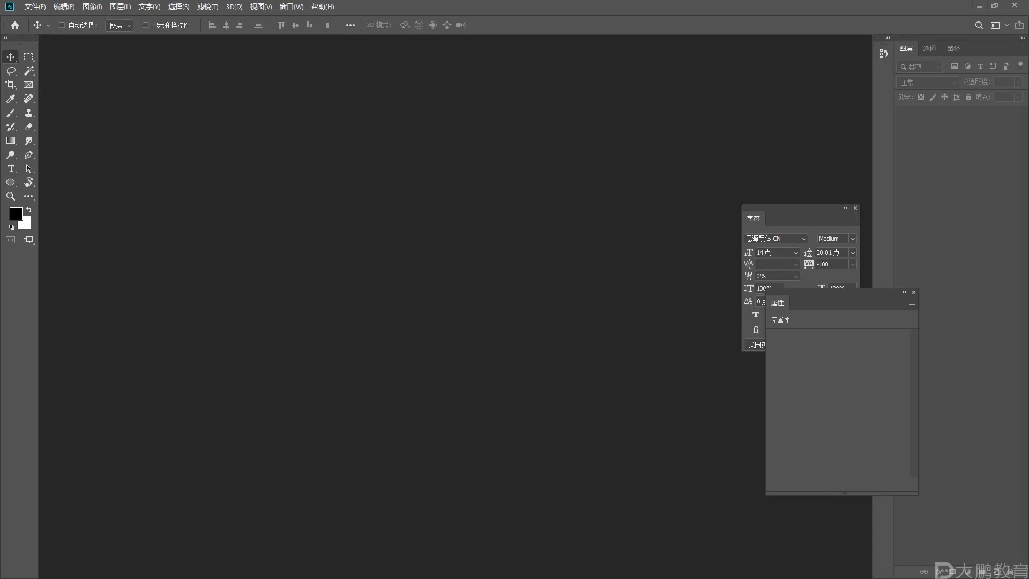
{"action": "left_click_drag", "start_coordinate": [0, 0], "coordinate": [211, 556]}
{"action": "left_click", "coordinate": [977, 5]}
{"action": "right_click", "coordinate": [779, 185]}
{"action": "left_click", "coordinate": [846, 352]}
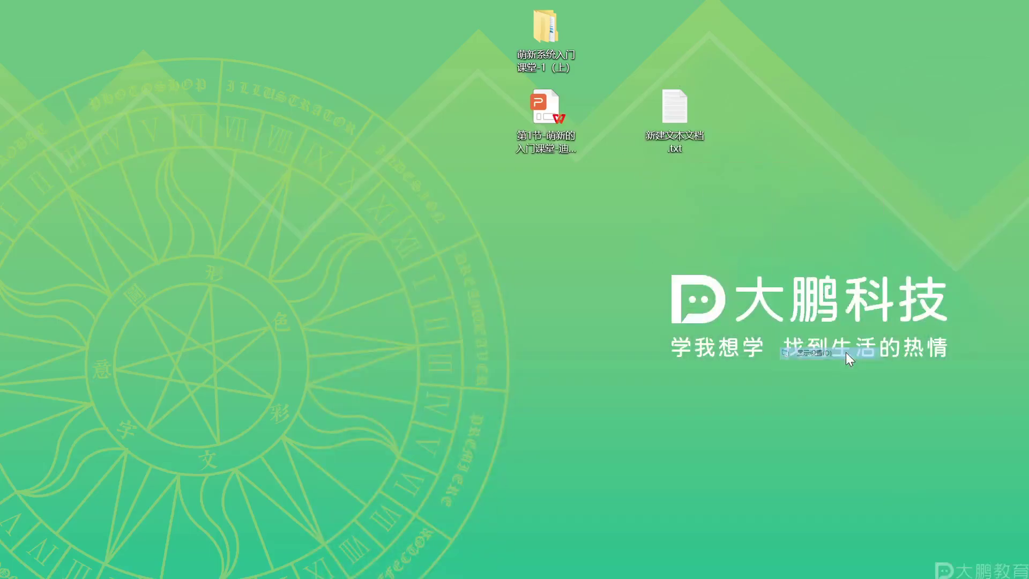
- Set display 2's resolution to 1366 × 768 and close the Settings window
{"action": "left_click", "coordinate": [394, 179]}
{"action": "scroll", "coordinate": [453, 268], "scroll_direction": "down", "scroll_amount": 5}
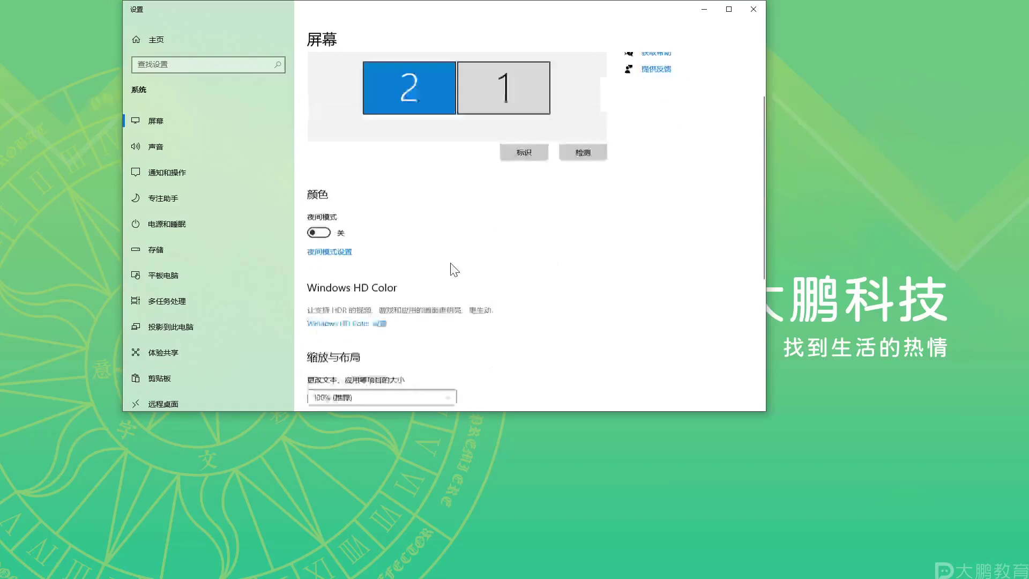
{"action": "scroll", "coordinate": [469, 236], "scroll_direction": "up", "scroll_amount": 4}
{"action": "scroll", "coordinate": [470, 232], "scroll_direction": "down", "scroll_amount": 2}
{"action": "scroll", "coordinate": [470, 232], "scroll_direction": "up", "scroll_amount": 2}
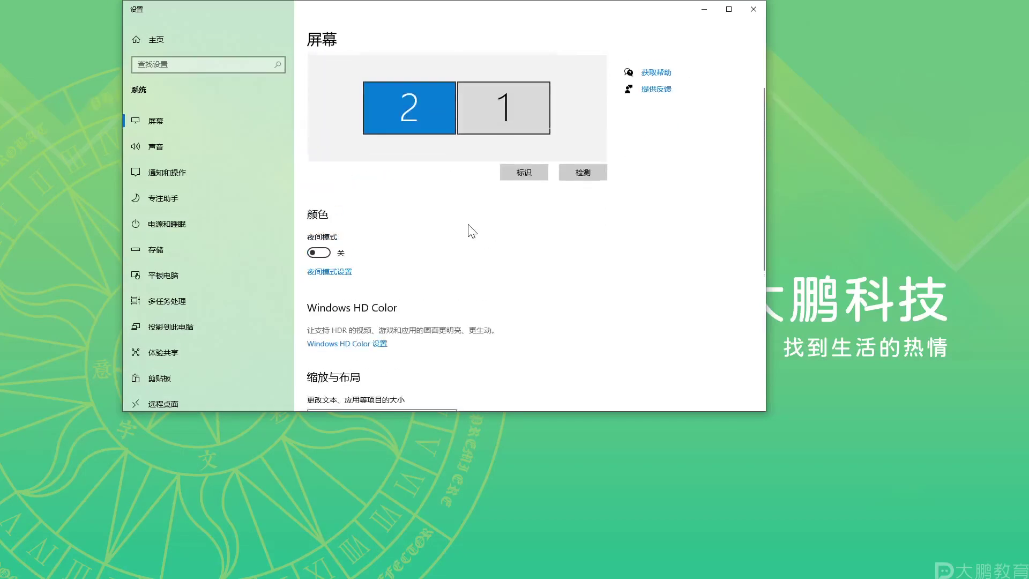
{"action": "scroll", "coordinate": [474, 230], "scroll_direction": "down", "scroll_amount": 3}
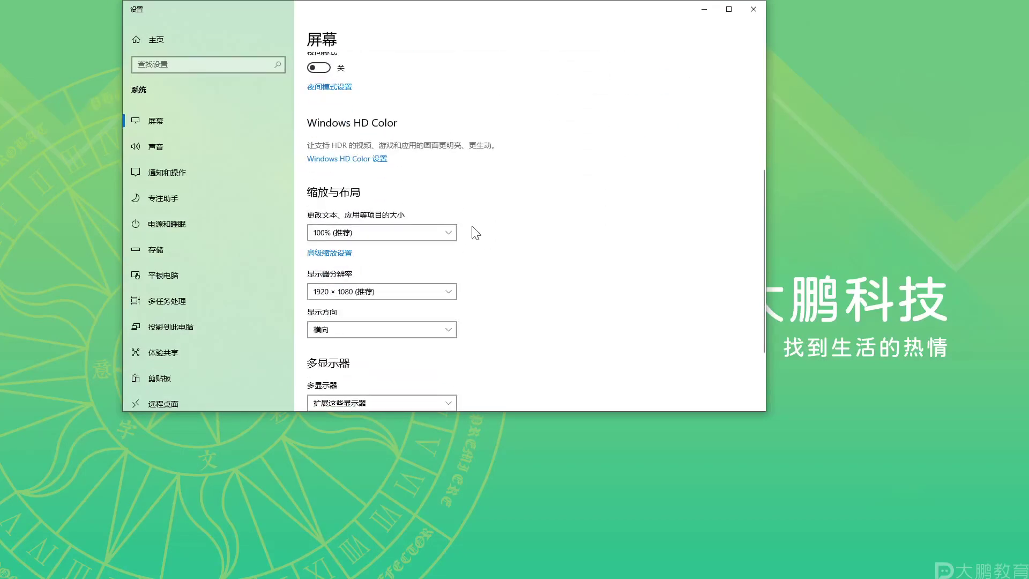
{"action": "right_click", "coordinate": [813, 152]}
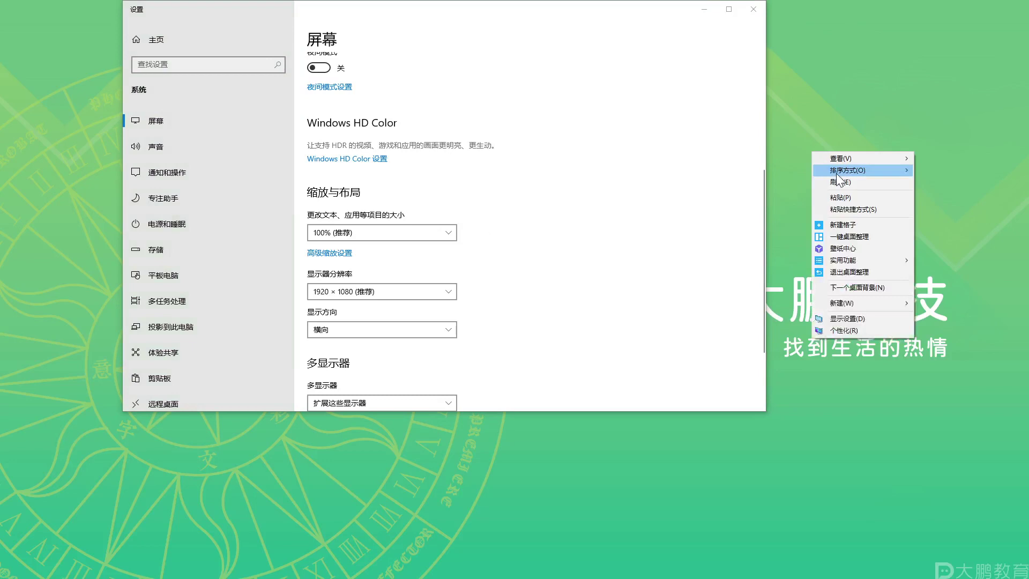
{"action": "left_click", "coordinate": [541, 177]}
{"action": "left_click", "coordinate": [383, 290]}
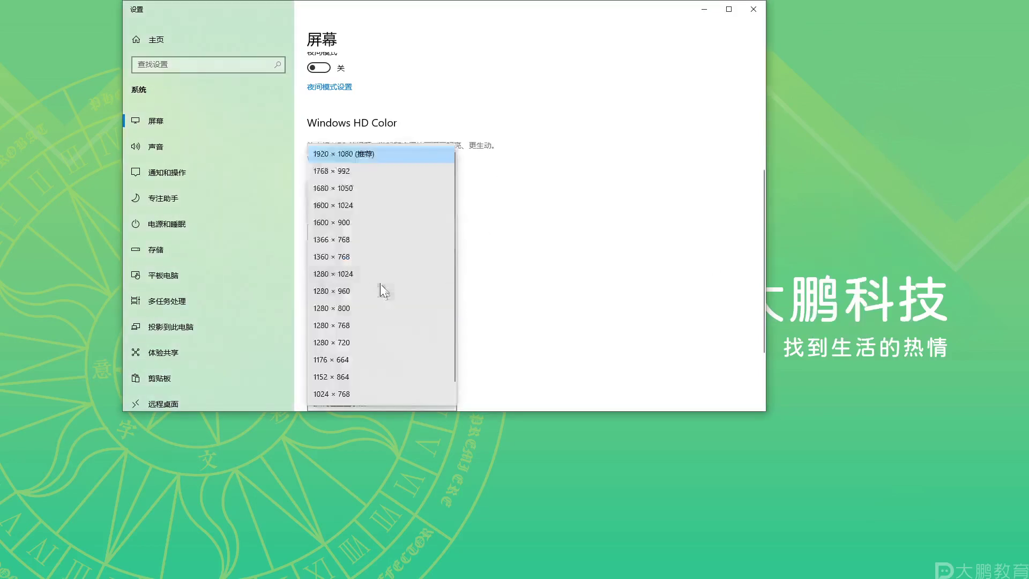
{"action": "left_click", "coordinate": [342, 242]}
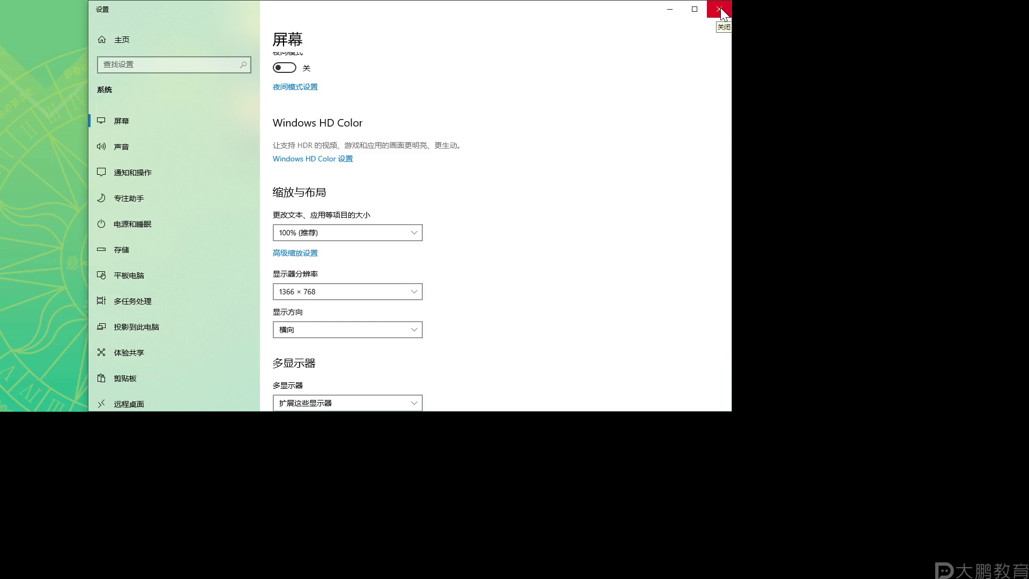
{"action": "left_click", "coordinate": [721, 13]}
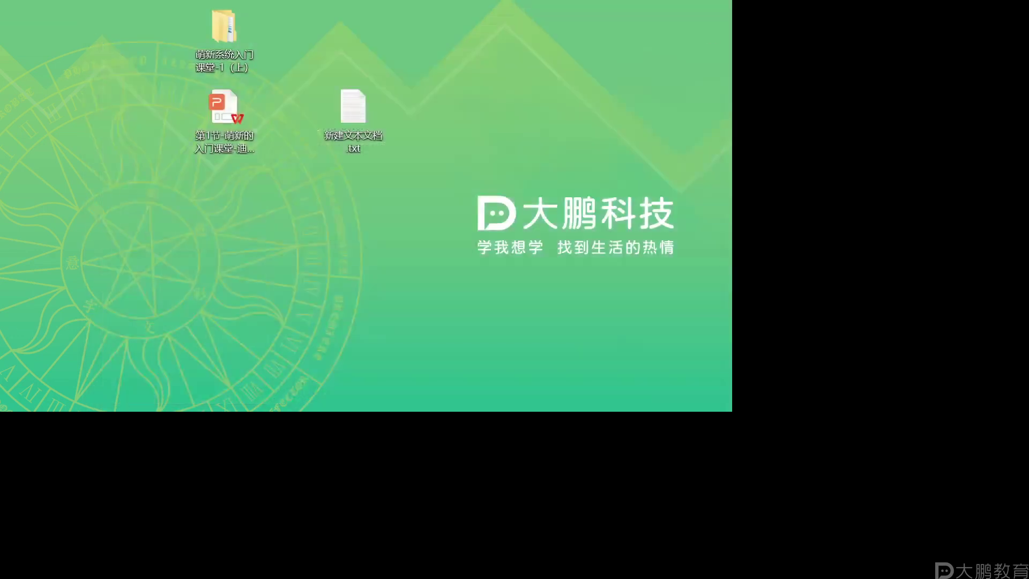
- Reopen the display settings, select display 2 and set its resolution to the recommended 1920 × 1080
{"action": "right_click", "coordinate": [507, 88]}
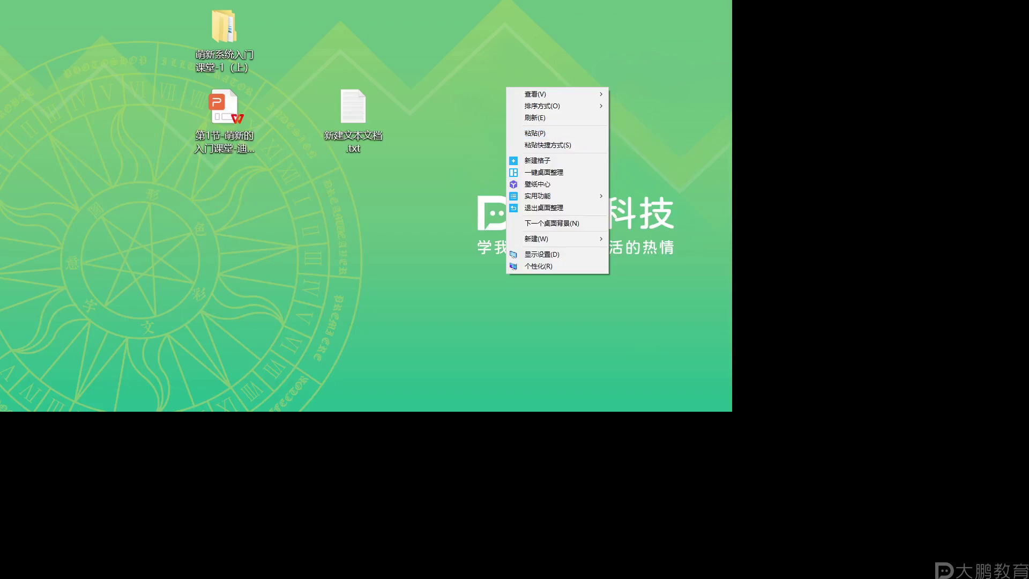
{"action": "left_click", "coordinate": [549, 254]}
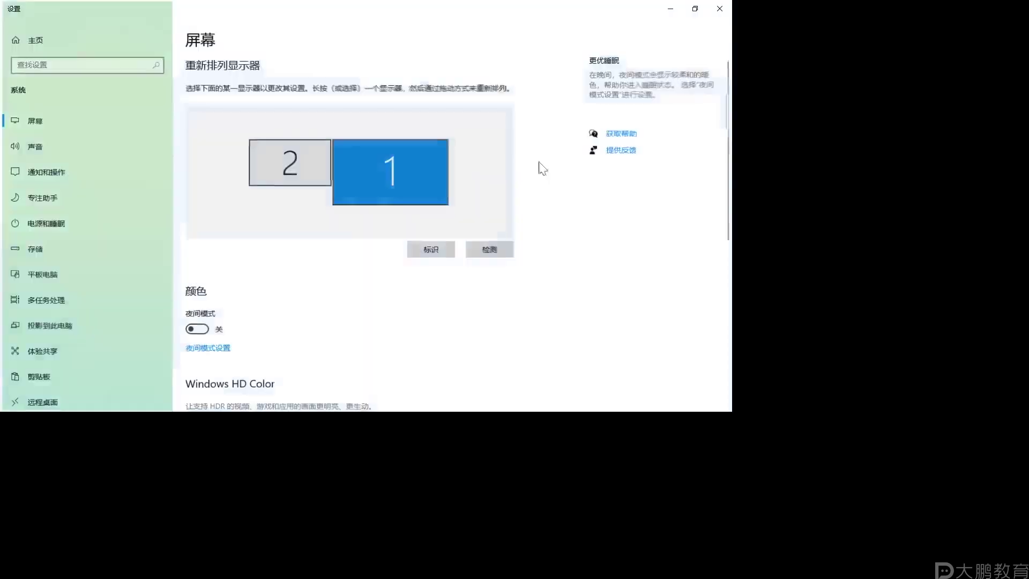
{"action": "left_click", "coordinate": [295, 169]}
{"action": "scroll", "coordinate": [285, 266], "scroll_direction": "down", "scroll_amount": 5}
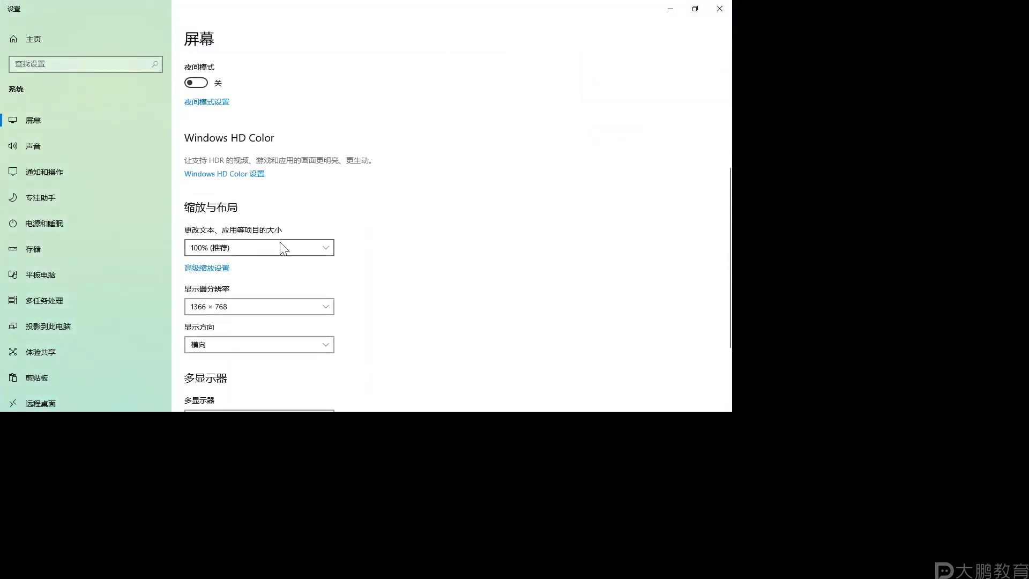
{"action": "left_click", "coordinate": [263, 250]}
{"action": "left_click", "coordinate": [288, 249]}
{"action": "left_click", "coordinate": [275, 304]}
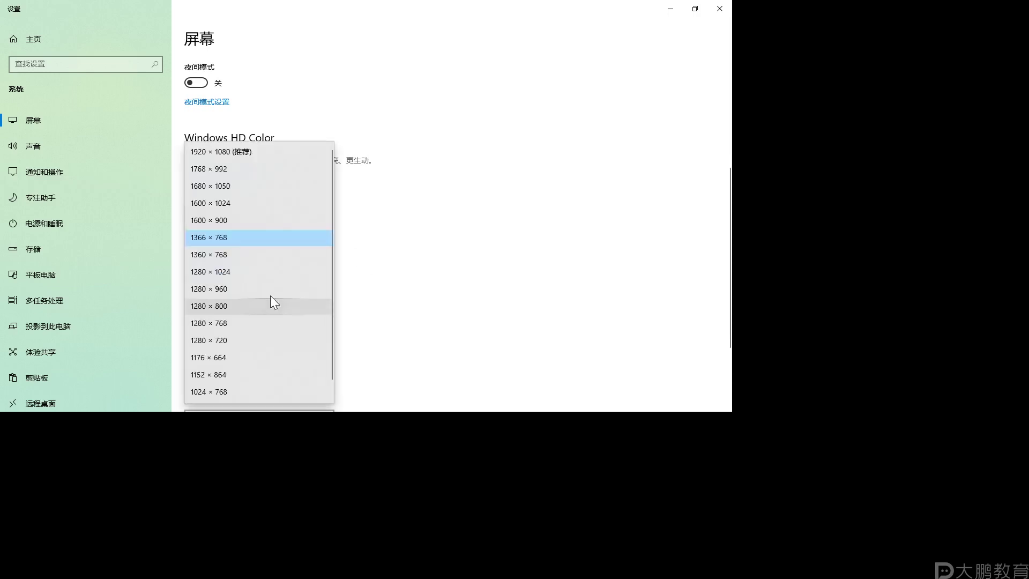
{"action": "left_click", "coordinate": [244, 150]}
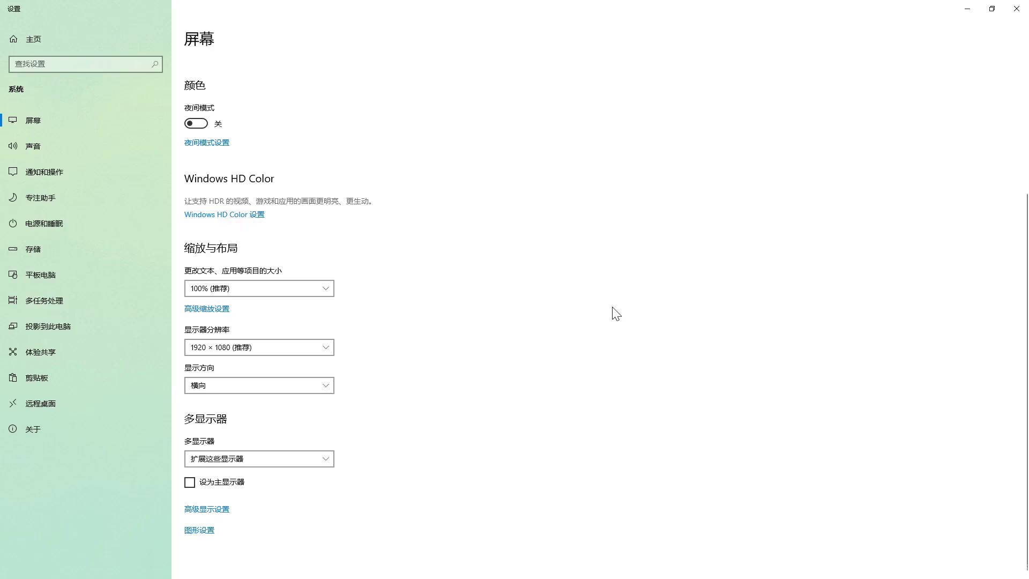
- Set display 2's resolution to 1360 × 768 and restore the maximized Settings window to its smaller size
{"action": "left_click", "coordinate": [280, 348]}
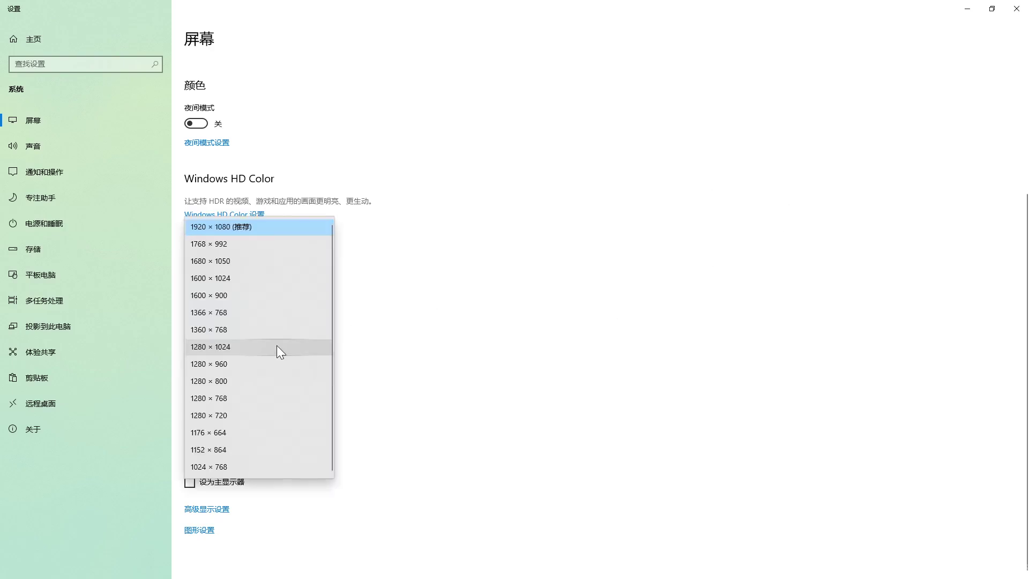
{"action": "left_click", "coordinate": [226, 333]}
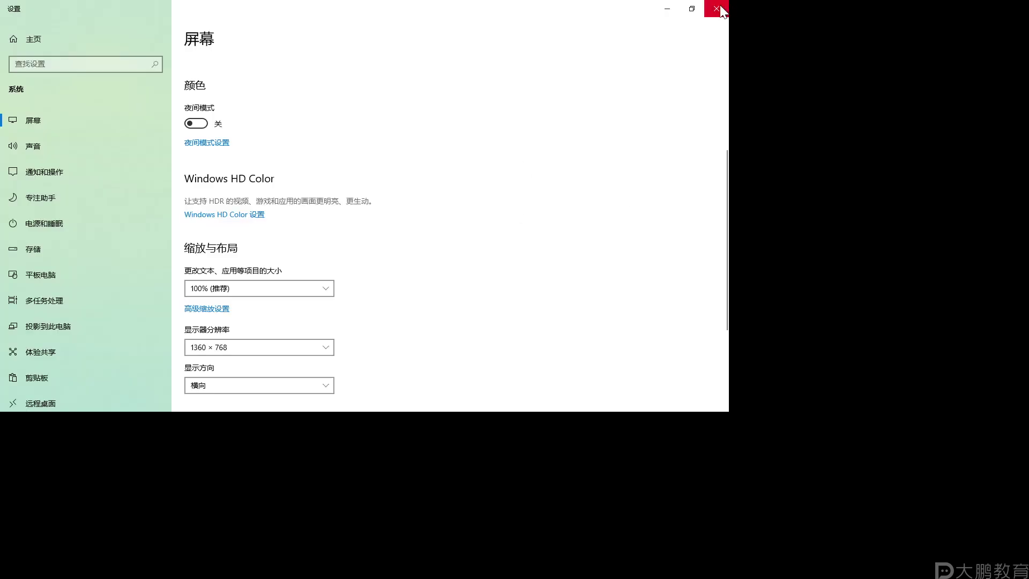
{"action": "left_click", "coordinate": [692, 8]}
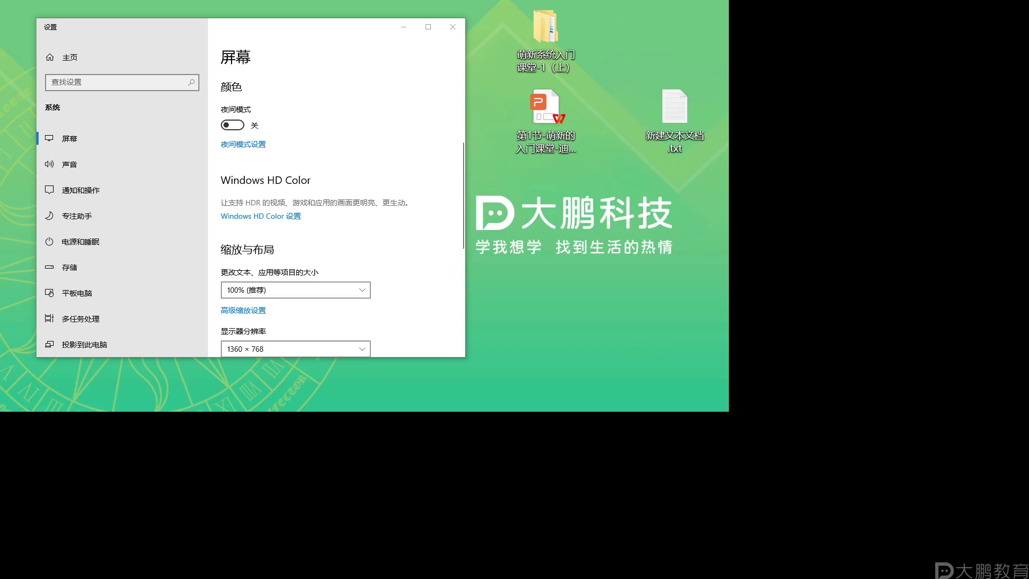
- Return display 2's resolution to the recommended 1920 × 1080
{"action": "scroll", "coordinate": [308, 292], "scroll_direction": "down", "scroll_amount": 2}
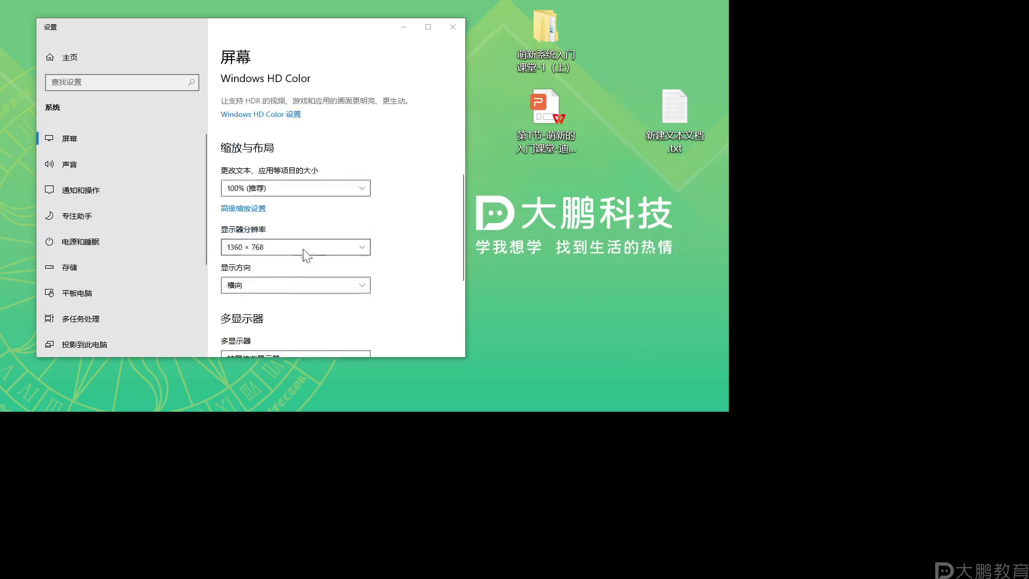
{"action": "left_click", "coordinate": [302, 249]}
{"action": "left_click", "coordinate": [276, 92]}
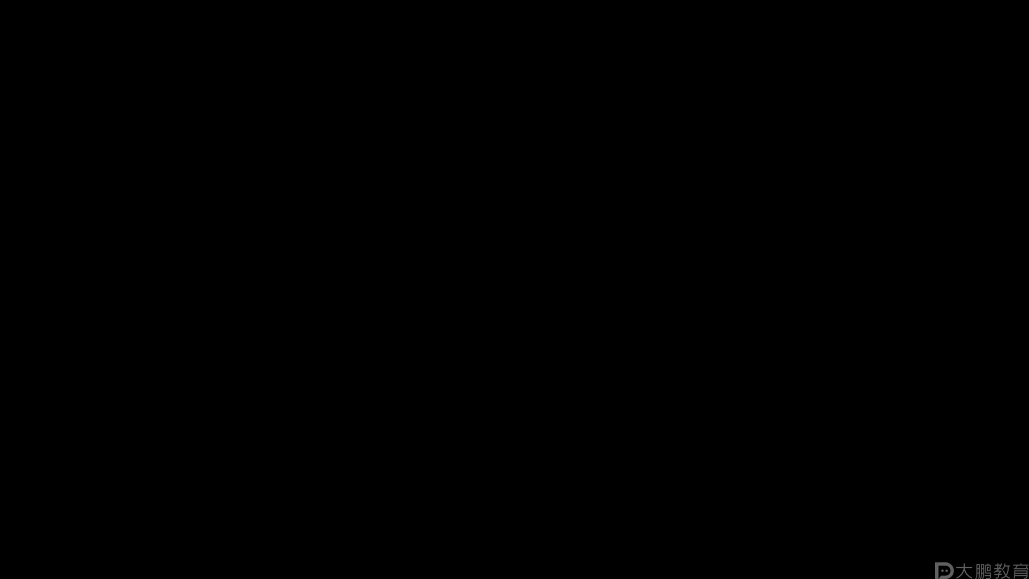
- Review the remaining display settings, close the Settings window and switch to Photoshop
{"action": "scroll", "coordinate": [349, 223], "scroll_direction": "down", "scroll_amount": 3}
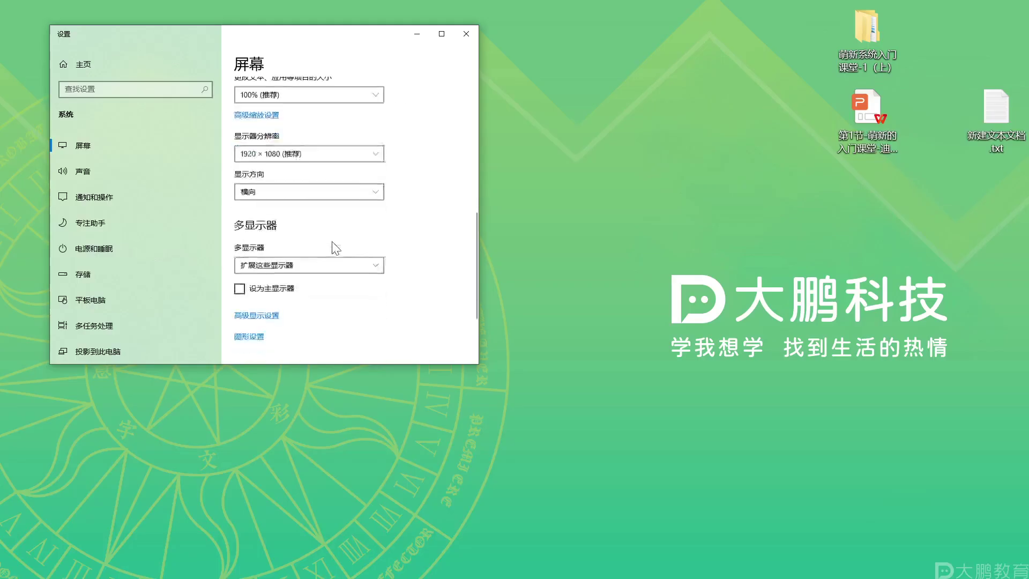
{"action": "scroll", "coordinate": [333, 246], "scroll_direction": "down", "scroll_amount": 2}
{"action": "scroll", "coordinate": [338, 234], "scroll_direction": "up", "scroll_amount": 1}
{"action": "scroll", "coordinate": [346, 213], "scroll_direction": "up", "scroll_amount": 6}
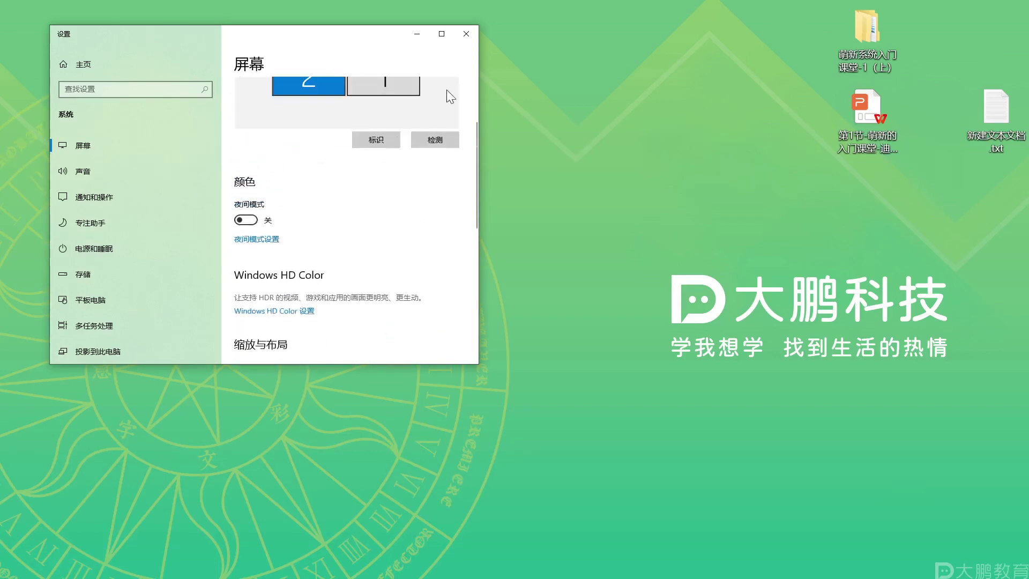
{"action": "scroll", "coordinate": [391, 143], "scroll_direction": "up", "scroll_amount": 2}
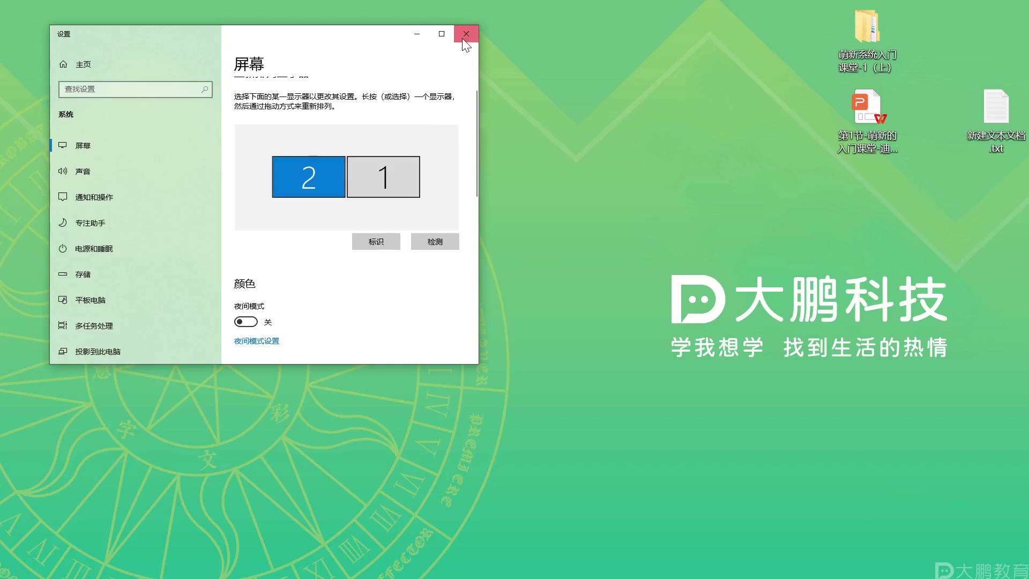
{"action": "left_click", "coordinate": [466, 33]}
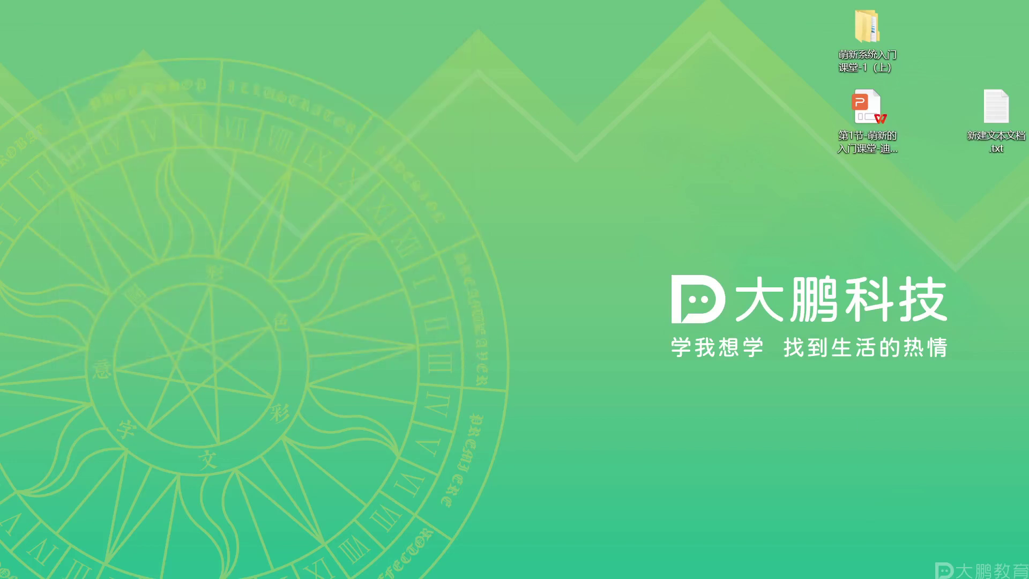
{"action": "key", "text": "alt+Tab"}
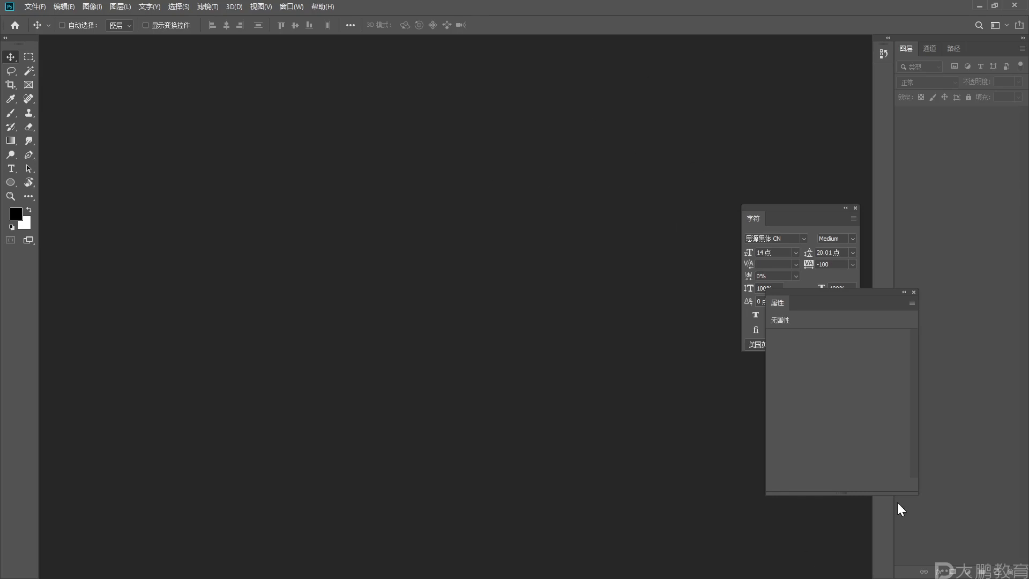
{"action": "left_click", "coordinate": [980, 5]}
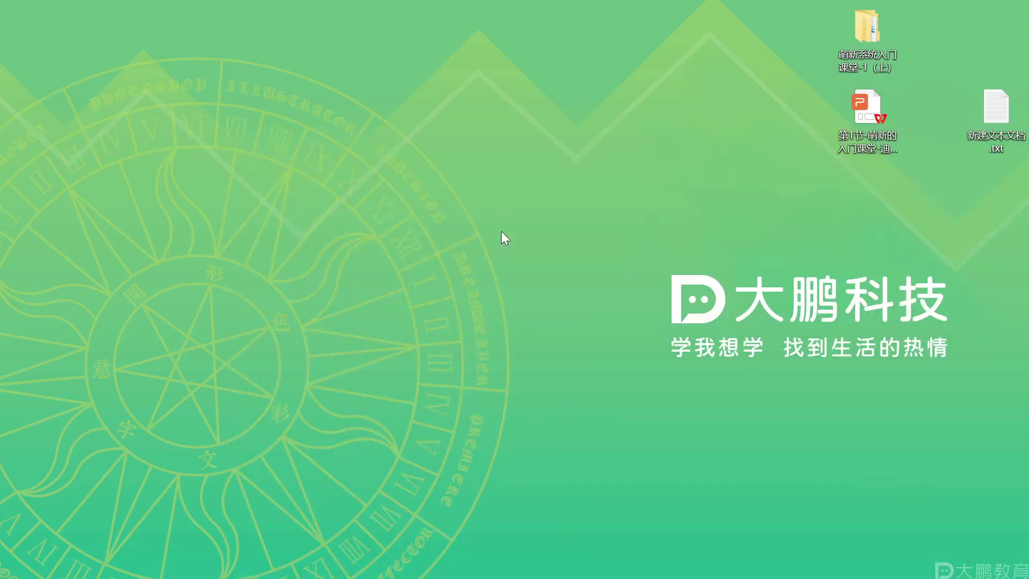
{"action": "key", "text": "alt+Tab"}
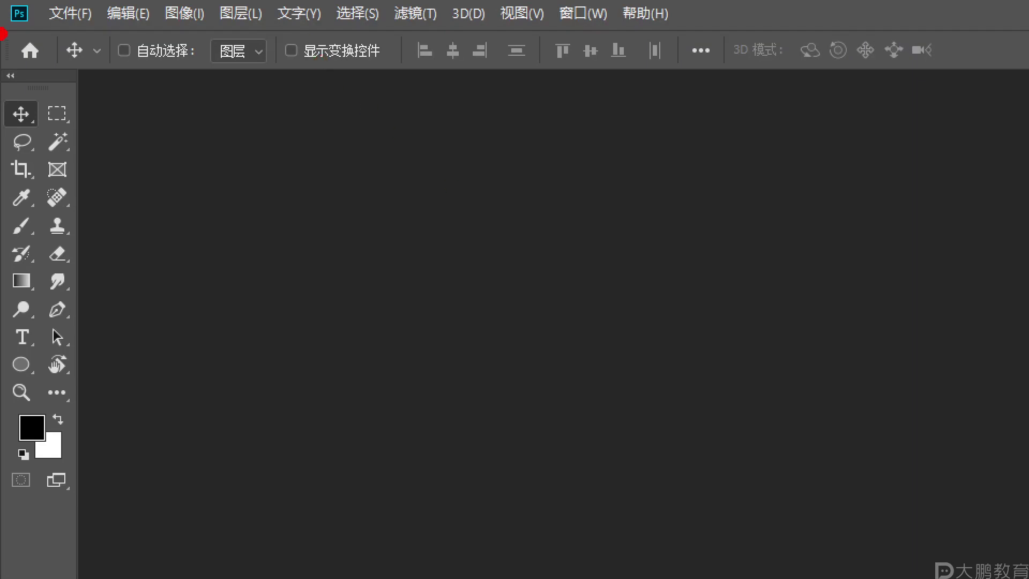
{"action": "mouse_move", "coordinate": [12, 30]}
{"action": "left_mouse_down"}
{"action": "mouse_move", "coordinate": [719, 49]}
{"action": "mouse_move", "coordinate": [923, 33]}
{"action": "left_mouse_up"}
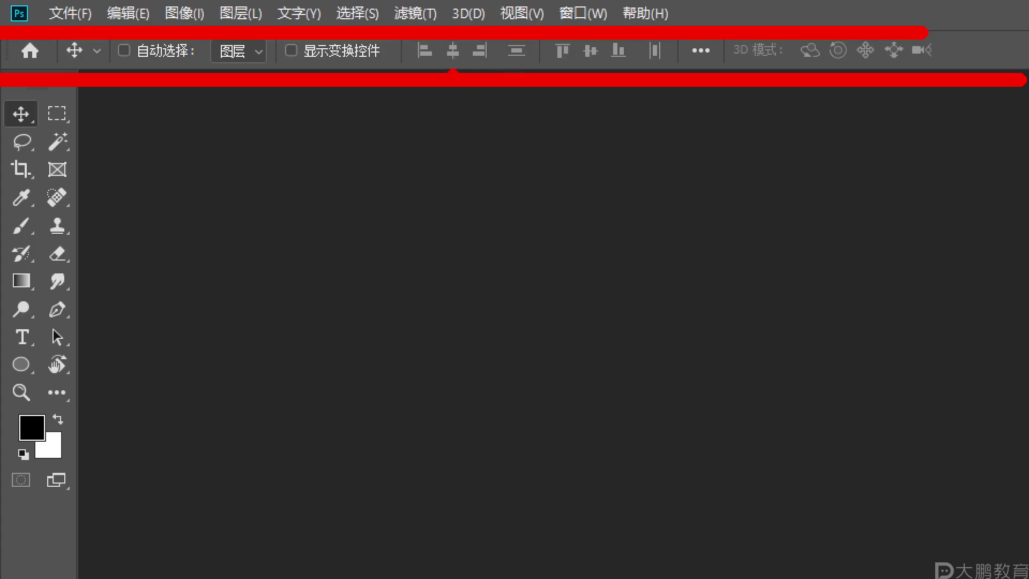
{"action": "mouse_move", "coordinate": [489, 95]}
{"action": "left_mouse_down"}
{"action": "mouse_move", "coordinate": [63, 297]}
{"action": "mouse_move", "coordinate": [158, 265]}
{"action": "left_mouse_up"}
{"action": "mouse_move", "coordinate": [94, 252]}
{"action": "left_mouse_down"}
{"action": "mouse_move", "coordinate": [51, 298]}
{"action": "mouse_move", "coordinate": [116, 322]}
{"action": "left_mouse_up"}
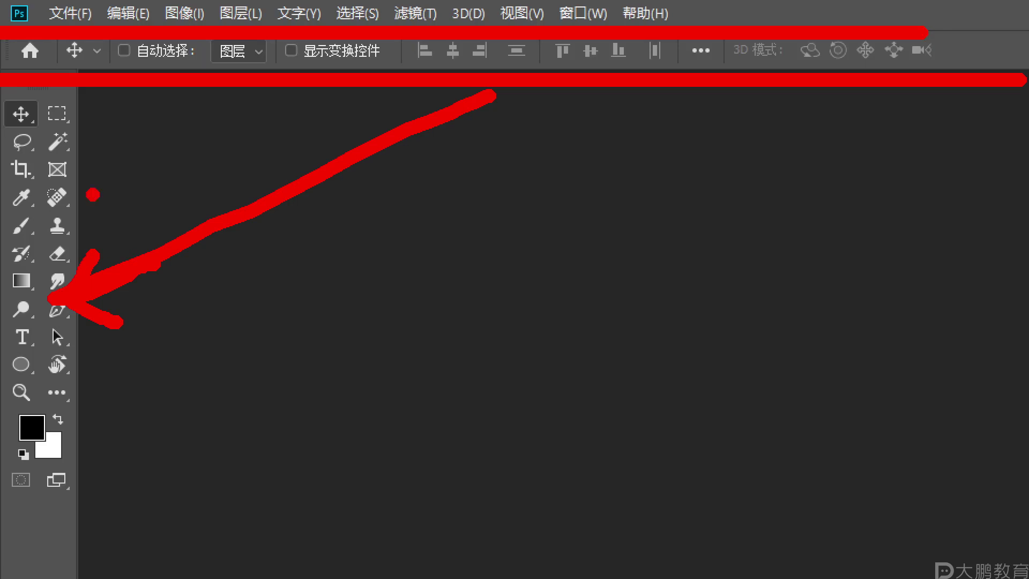
{"action": "mouse_move", "coordinate": [3, 62]}
{"action": "left_mouse_down"}
{"action": "mouse_move", "coordinate": [4, 406]}
{"action": "mouse_move", "coordinate": [26, 472]}
{"action": "mouse_move", "coordinate": [104, 479]}
{"action": "mouse_move", "coordinate": [123, 384]}
{"action": "mouse_move", "coordinate": [132, 127]}
{"action": "mouse_move", "coordinate": [99, 72]}
{"action": "mouse_move", "coordinate": [11, 61]}
{"action": "left_mouse_up"}
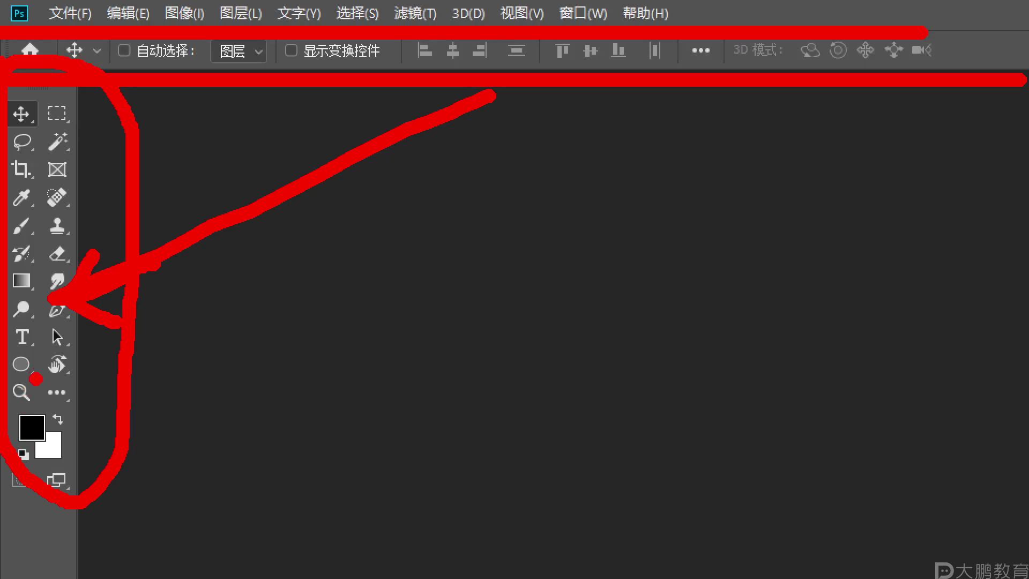
{"action": "key", "text": "Escape"}
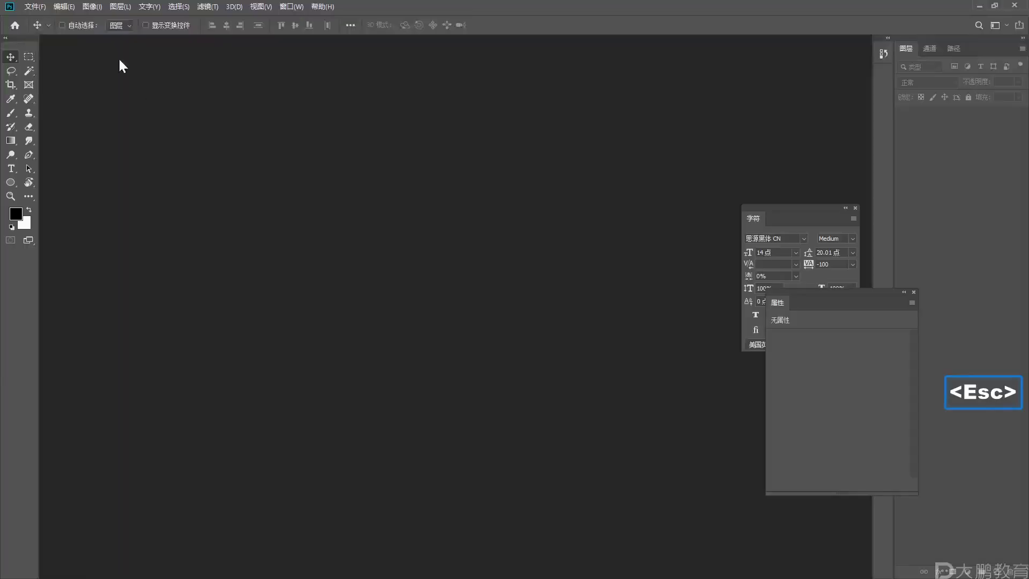
- Activate the Clone Stamp, Brush and Dodge tools in turn
{"action": "key", "text": "s"}
{"action": "key", "text": "b"}
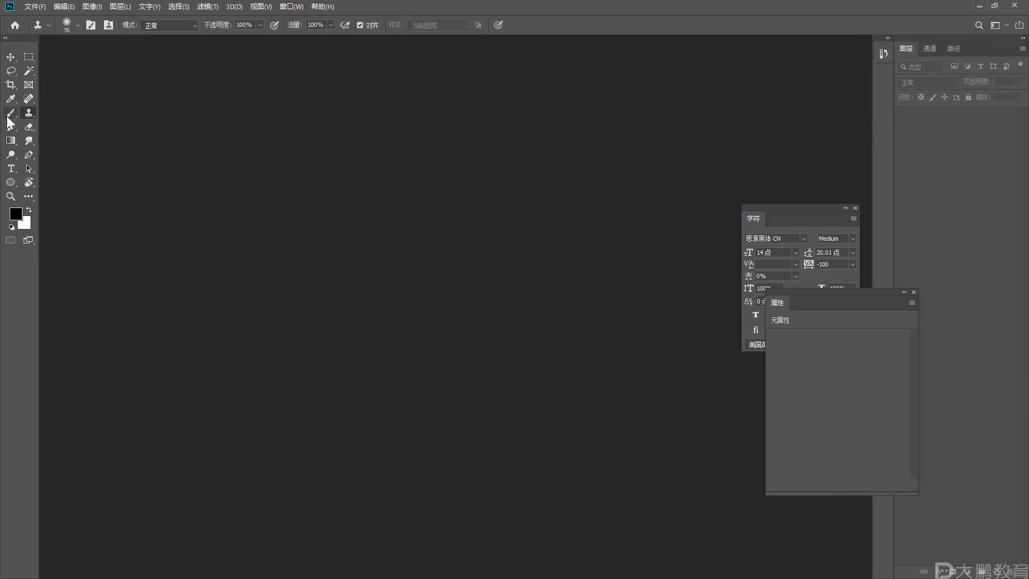
{"action": "left_click", "coordinate": [11, 155]}
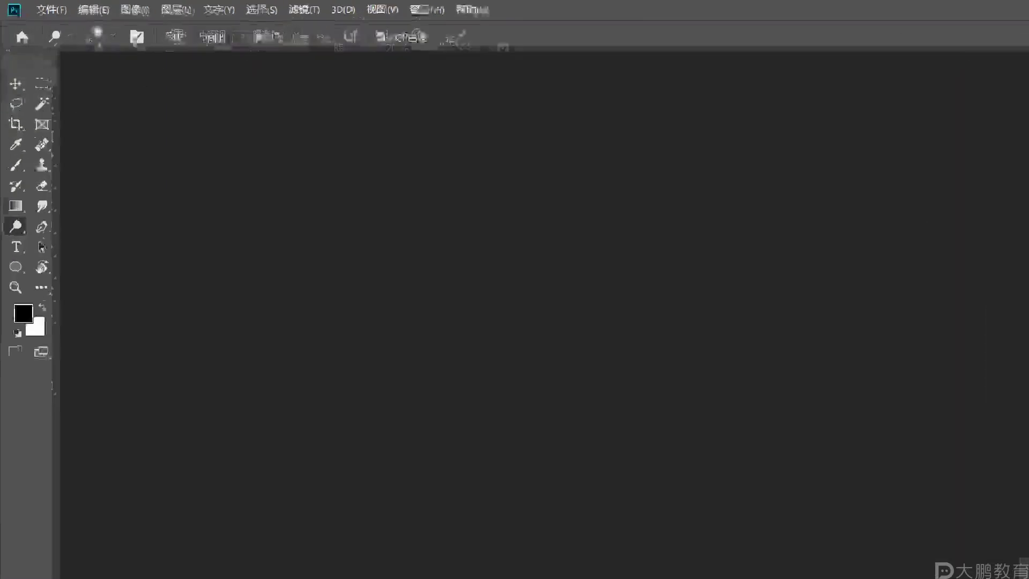
- Close the floating Character panel and the Channels and Paths panels, keeping the Layers panel docked
{"action": "right_click", "coordinate": [815, 213]}
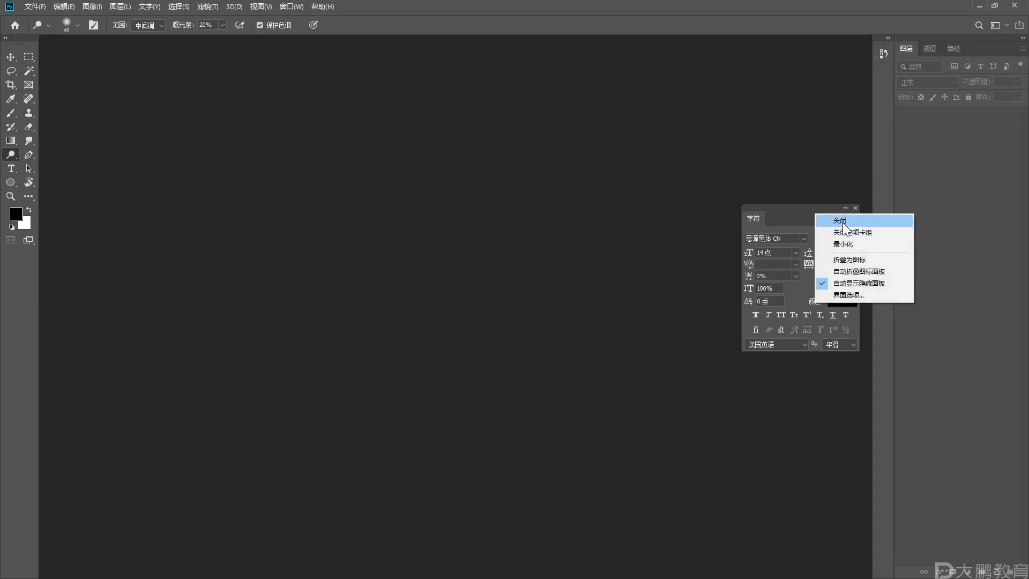
{"action": "left_click", "coordinate": [843, 223]}
{"action": "right_click", "coordinate": [929, 52]}
{"action": "left_click", "coordinate": [944, 57]}
{"action": "right_click", "coordinate": [937, 52]}
{"action": "left_click", "coordinate": [942, 57]}
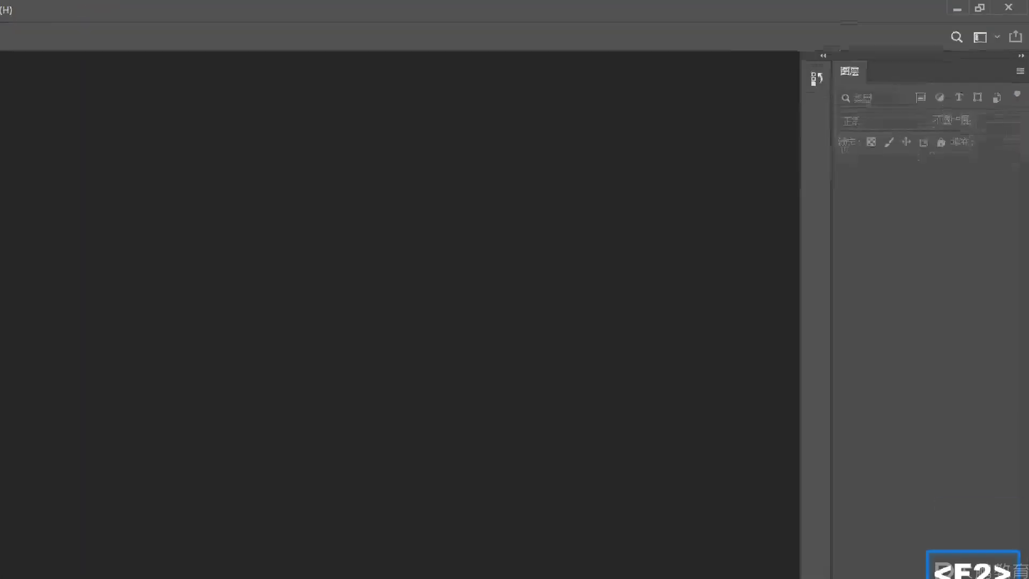
{"action": "key", "text": "ctrl"}
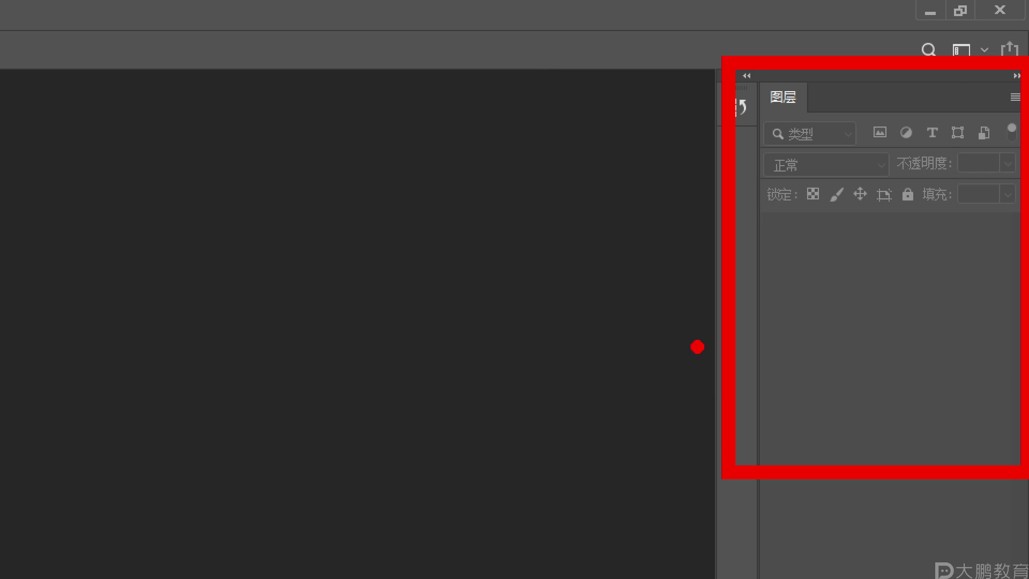
{"action": "key", "text": "Escape"}
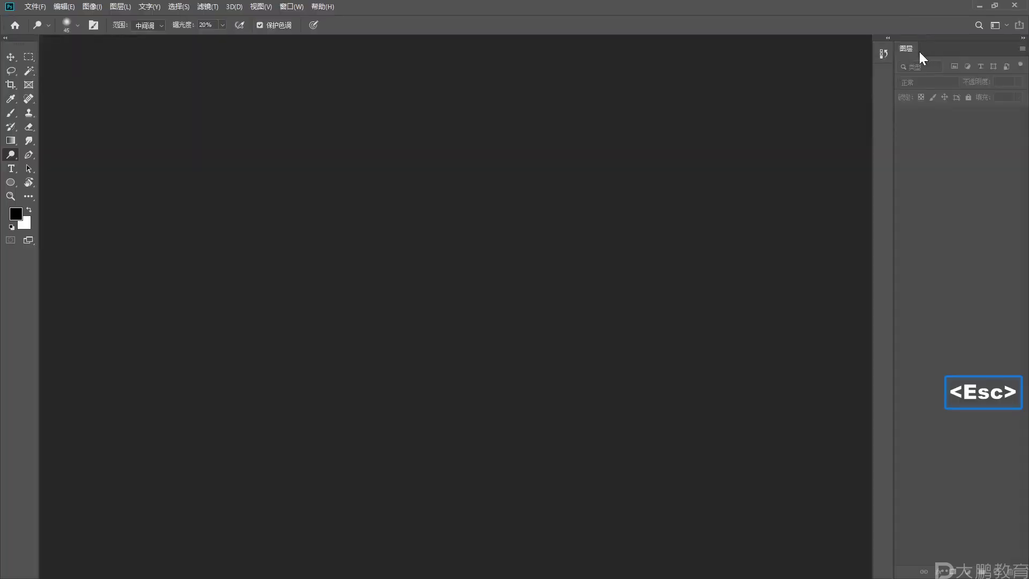
- Switch the toolbox repeatedly between single-column and double-column layout, finishing with two columns
{"action": "left_click", "coordinate": [7, 38]}
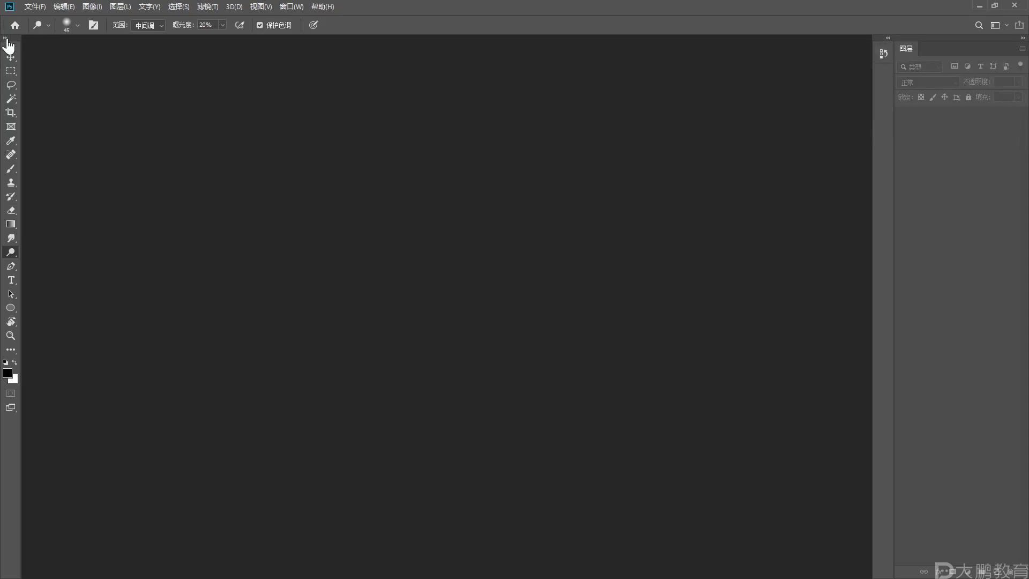
{"action": "left_click", "coordinate": [6, 38]}
{"action": "left_click", "coordinate": [7, 39]}
{"action": "left_click", "coordinate": [7, 38]}
{"action": "left_click", "coordinate": [7, 38]}
{"action": "left_click", "coordinate": [6, 38]}
{"action": "left_click", "coordinate": [7, 38]}
{"action": "left_click", "coordinate": [6, 38]}
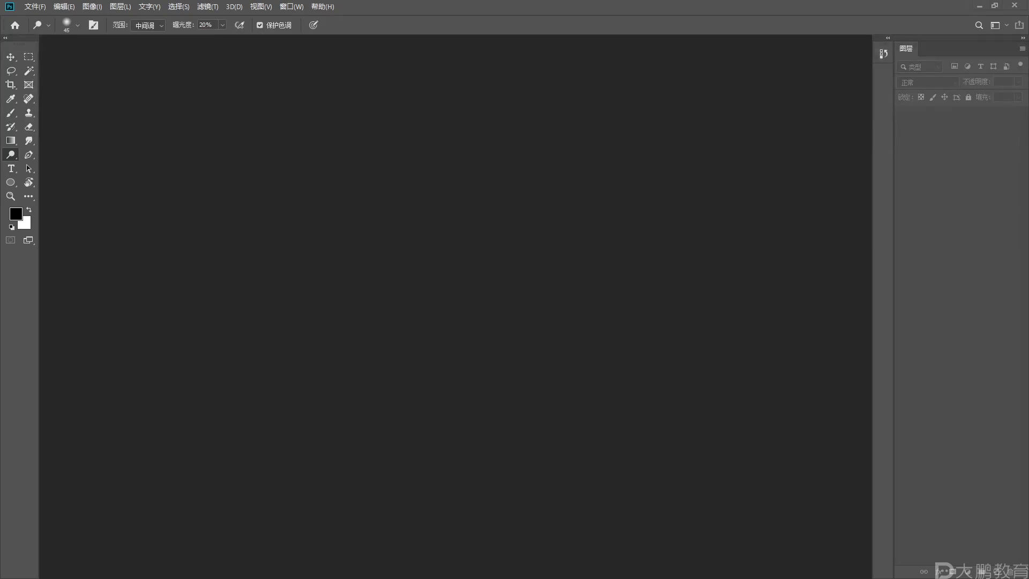
- Switch to the music player, reposition its window over Photoshop and browse the songs in the 默认列表 playlist
{"action": "key", "text": "alt+Tab"}
{"action": "left_click_drag", "start_coordinate": [719, 32], "coordinate": [536, 83]}
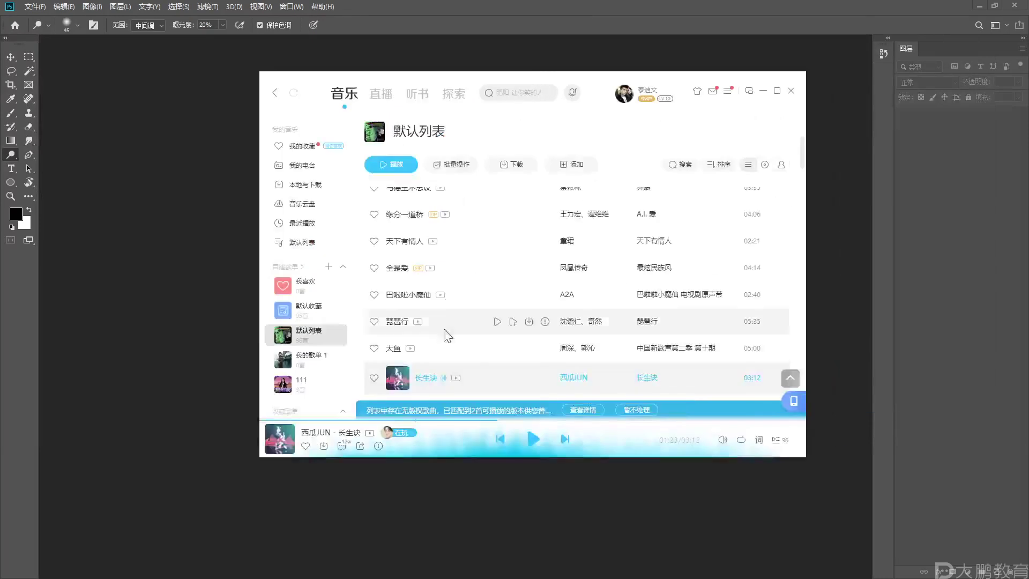
{"action": "scroll", "coordinate": [470, 283], "scroll_direction": "up", "scroll_amount": 5}
{"action": "scroll", "coordinate": [475, 286], "scroll_direction": "down", "scroll_amount": 5}
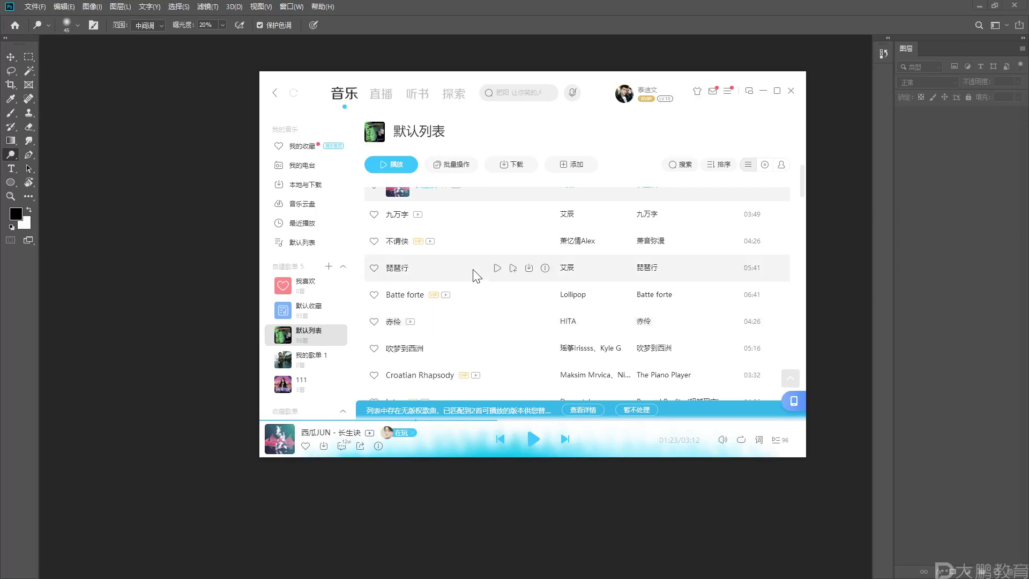
{"action": "scroll", "coordinate": [475, 276], "scroll_direction": "down", "scroll_amount": 6}
{"action": "scroll", "coordinate": [473, 277], "scroll_direction": "down", "scroll_amount": 8}
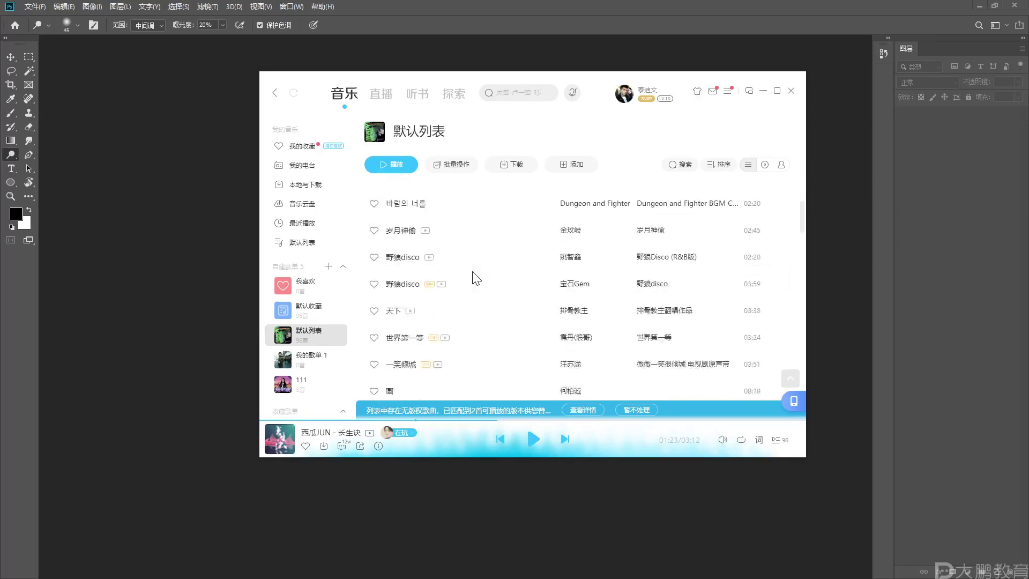
{"action": "scroll", "coordinate": [473, 273], "scroll_direction": "down", "scroll_amount": 8}
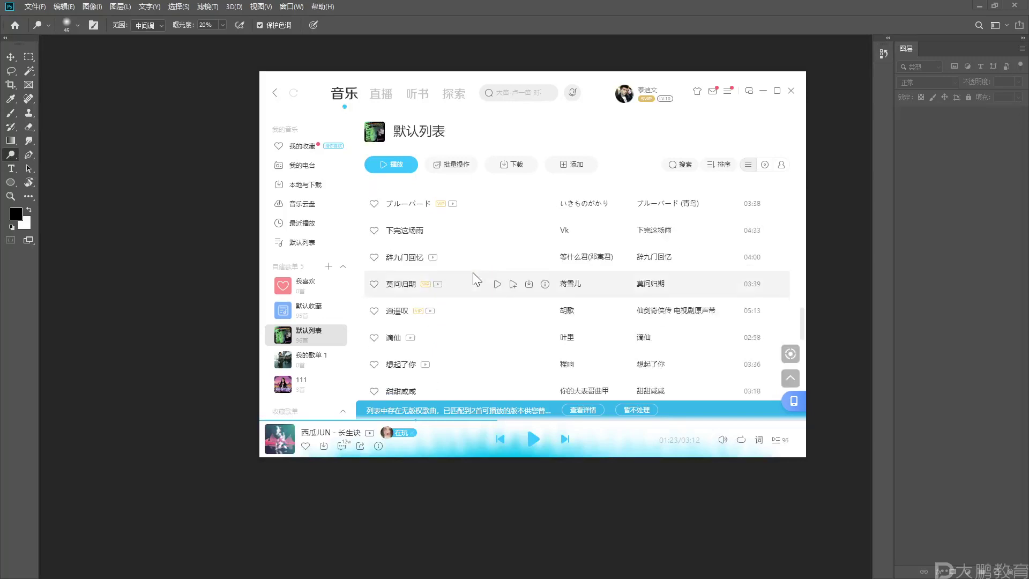
{"action": "scroll", "coordinate": [473, 274], "scroll_direction": "down", "scroll_amount": 6}
{"action": "scroll", "coordinate": [476, 277], "scroll_direction": "down", "scroll_amount": 3}
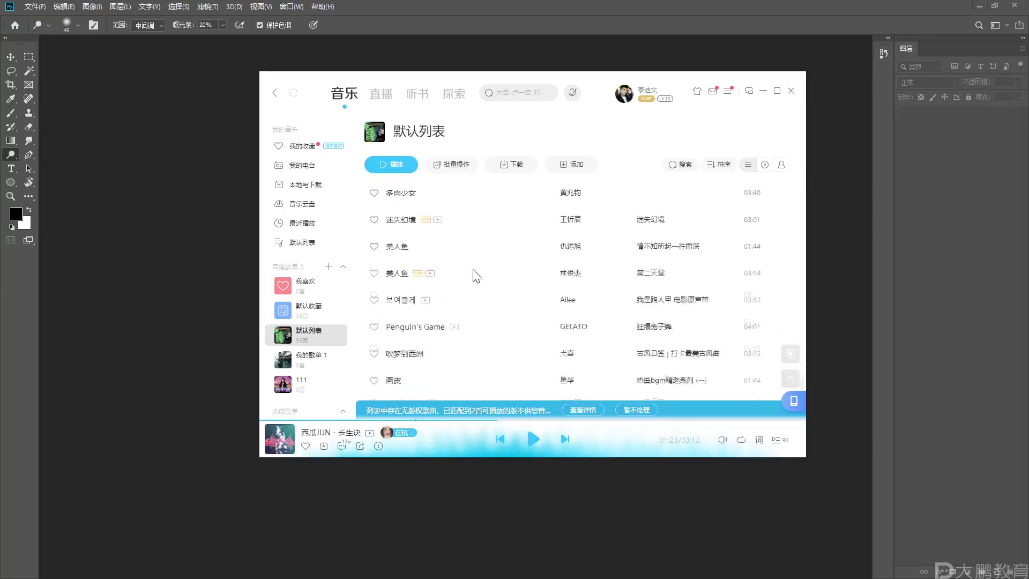
{"action": "scroll", "coordinate": [475, 261], "scroll_direction": "down", "scroll_amount": 10}
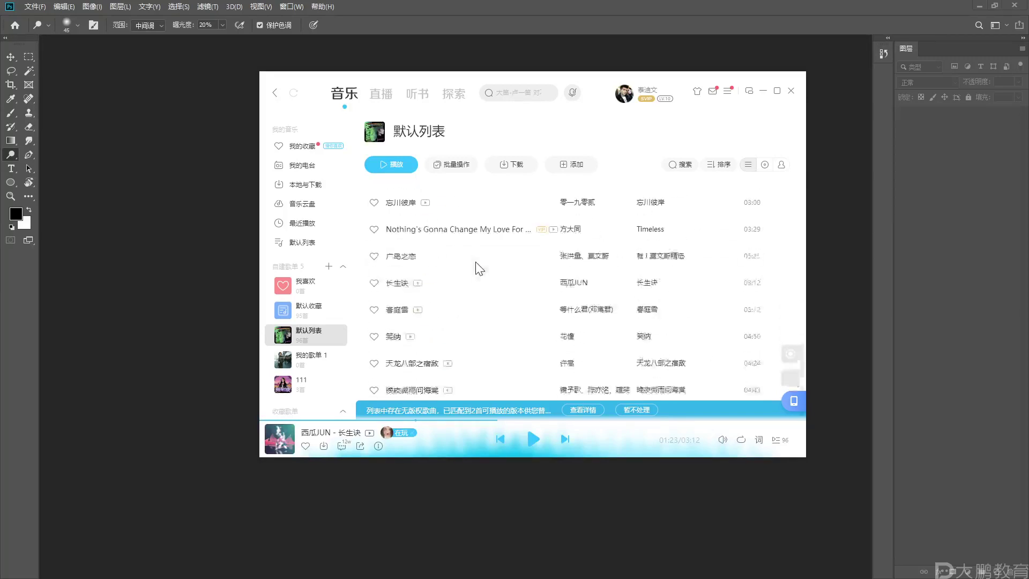
- Search the music player for 好像大声 and open the suggested 灌篮高手 video 好像大声说喜欢你
{"action": "left_click", "coordinate": [515, 92]}
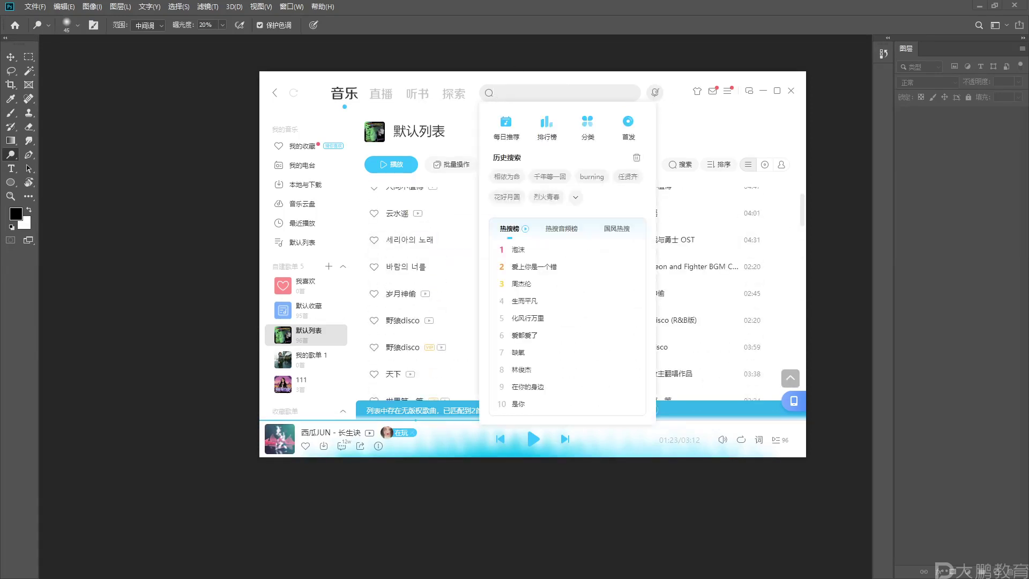
{"action": "type", "text": "haoxiang"}
{"action": "key", "text": "space"}
{"action": "type", "text": "dasheng"}
{"action": "key", "text": "space"}
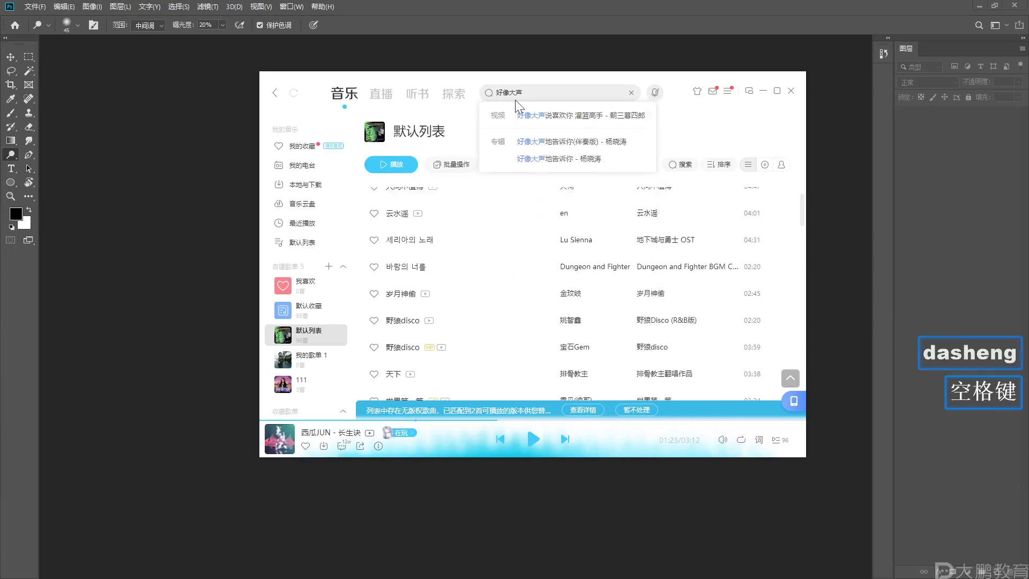
{"action": "left_click", "coordinate": [518, 116]}
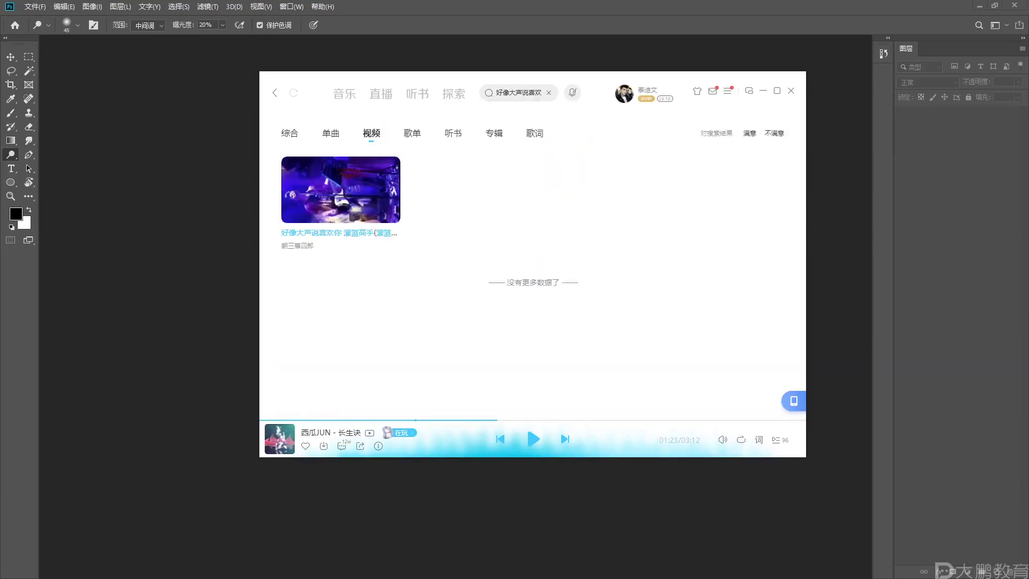
- Shorten the music search query to 好像大声说喜欢你 and run the search
{"action": "left_click_drag", "start_coordinate": [549, 92], "coordinate": [616, 92]}
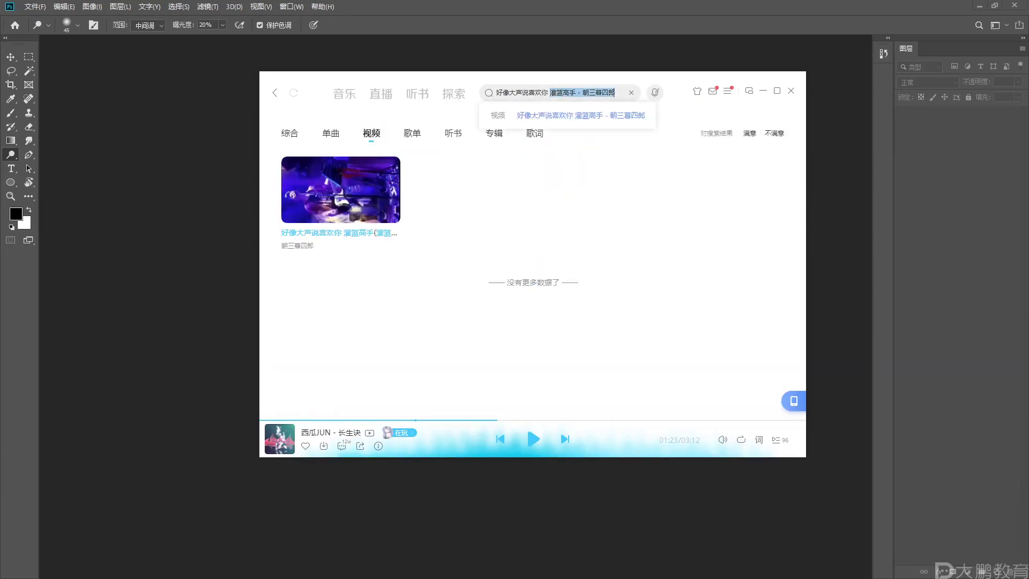
{"action": "key", "text": "BackSpace"}
{"action": "key", "text": "Return"}
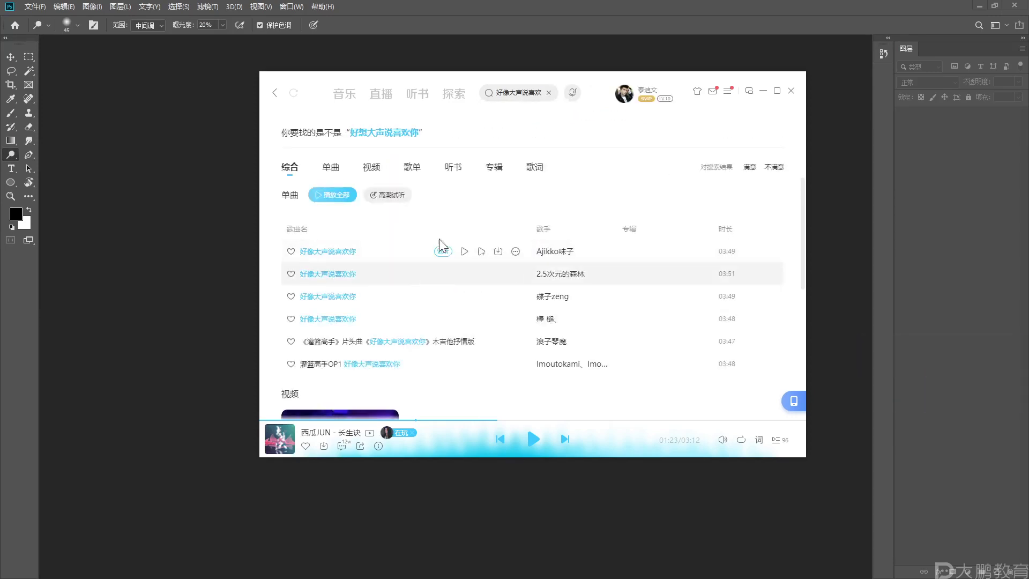
- Replace the music search query with 灌篮高手 and open the suggested single 灌篮高手 好想大声说爱你
{"action": "left_click", "coordinate": [536, 93]}
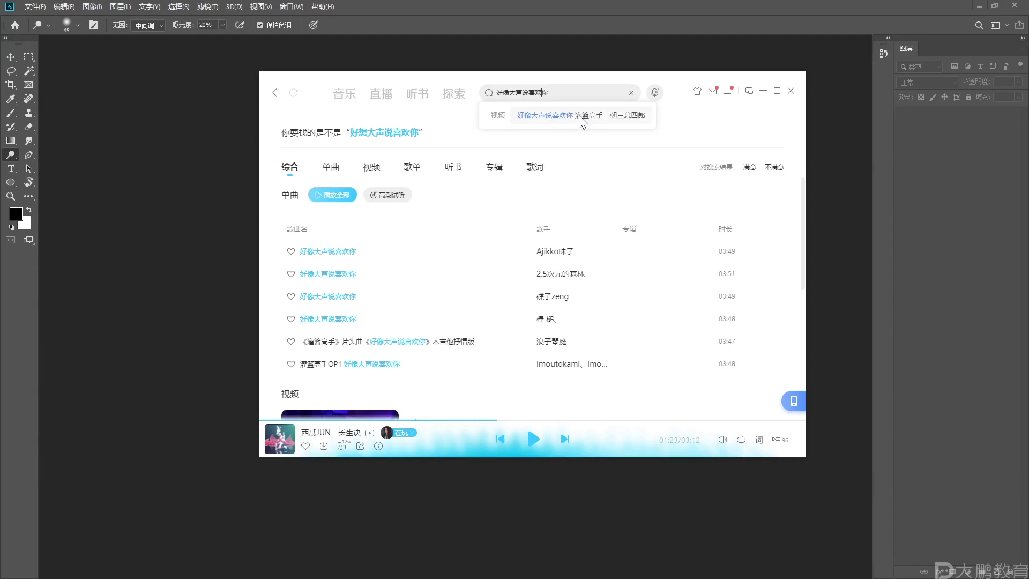
{"action": "left_click_drag", "start_coordinate": [551, 92], "coordinate": [462, 99]}
{"action": "type", "text": "huanlangao"}
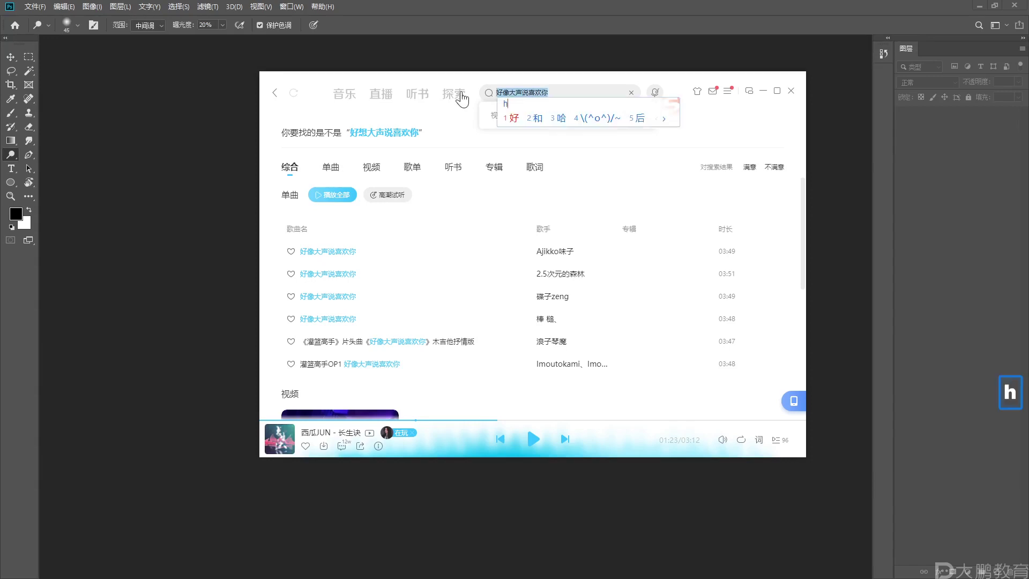
{"action": "type", "text": "shou"}
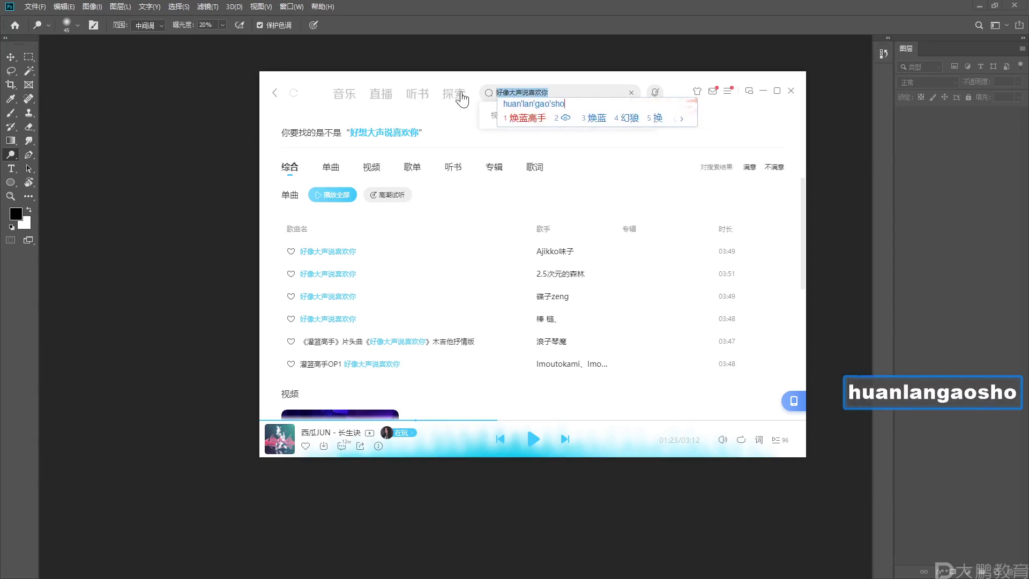
{"action": "key", "text": "BackSpace"}
{"action": "key", "text": "BackSpace"}
{"action": "key", "text": "BackSpace"}
{"action": "key", "text": "BackSpace"}
{"action": "key", "text": "BackSpace"}
{"action": "key", "text": "BackSpace"}
{"action": "key", "text": "BackSpace"}
{"action": "key", "text": "BackSpace"}
{"action": "key", "text": "BackSpace"}
{"action": "key", "text": "BackSpace"}
{"action": "key", "text": "BackSpace"}
{"action": "key", "text": "BackSpace"}
{"action": "key", "text": "BackSpace"}
{"action": "key", "text": "BackSpace"}
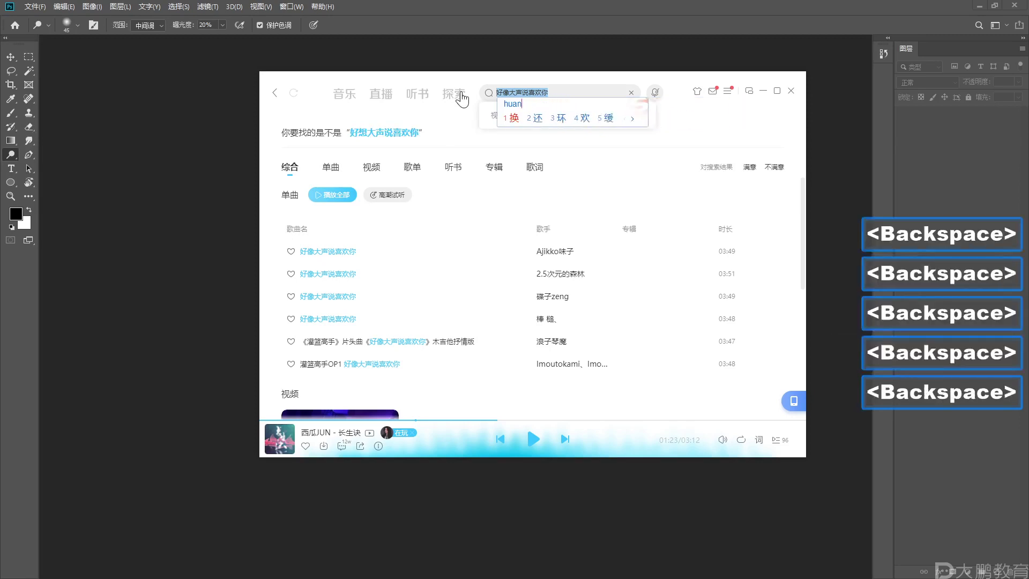
{"action": "type", "text": "guan'lan'gao'shou"}
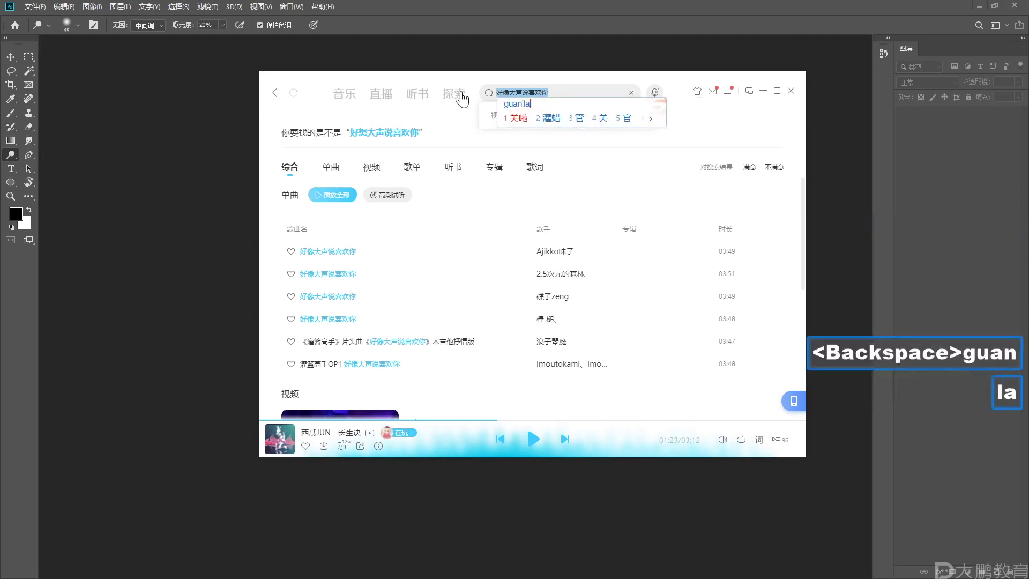
{"action": "key", "text": "space"}
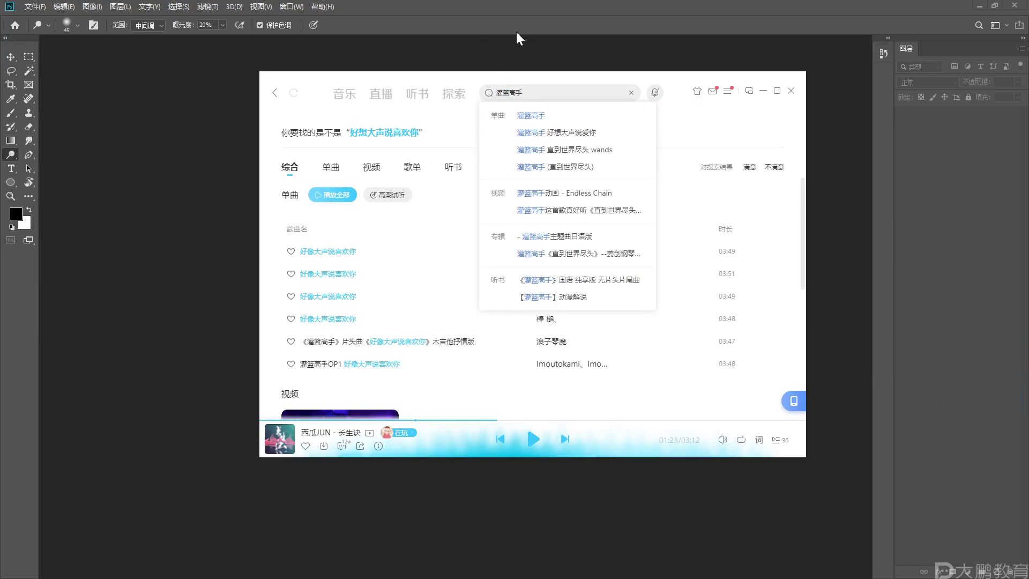
{"action": "left_click", "coordinate": [579, 133]}
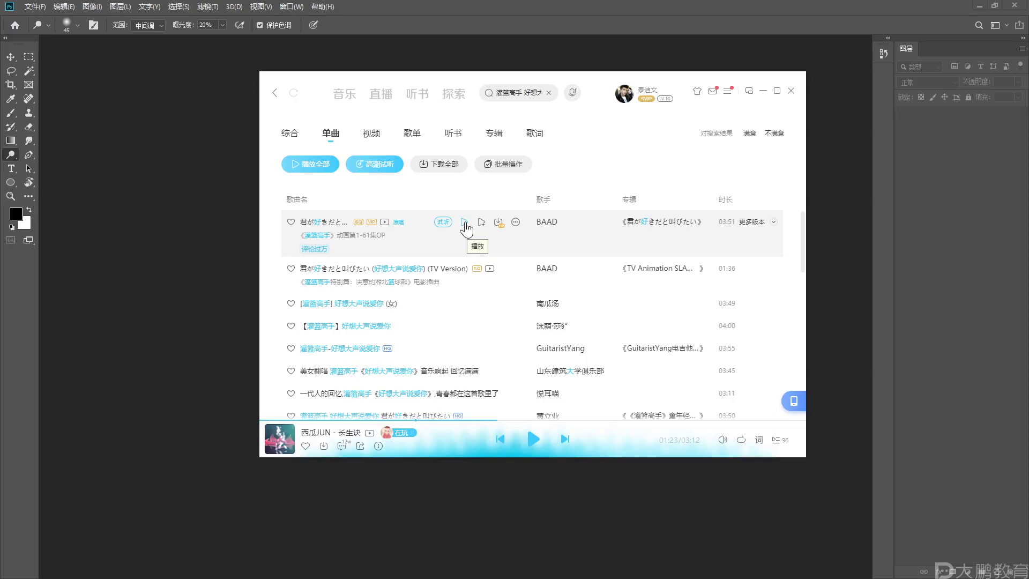
- Play the full-length BAAD version of 君が好きだと叫びたい, shift the player window upward and pause the song
{"action": "left_click", "coordinate": [464, 222]}
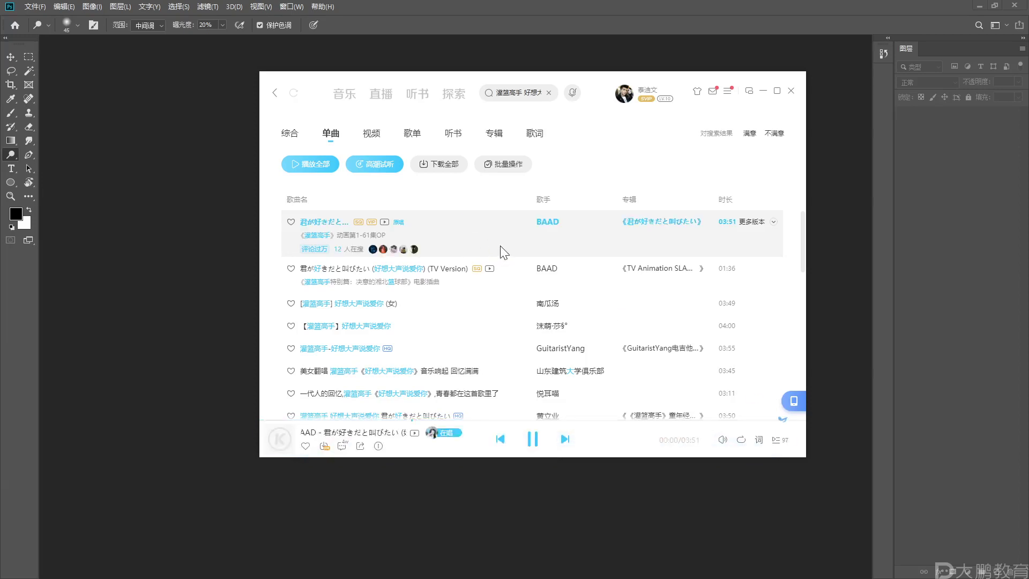
{"action": "left_click_drag", "start_coordinate": [673, 147], "coordinate": [704, 28]}
{"action": "left_click", "coordinate": [572, 390]}
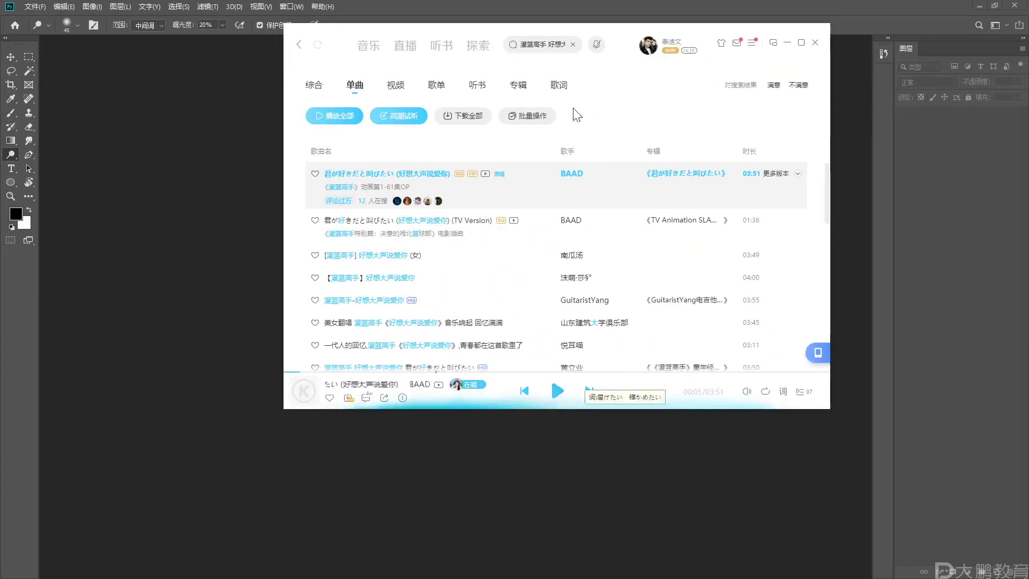
- Search the music player for 如愿 and play the original version by 王菲
{"action": "left_click", "coordinate": [561, 50]}
{"action": "key", "text": "ctrl+a"}
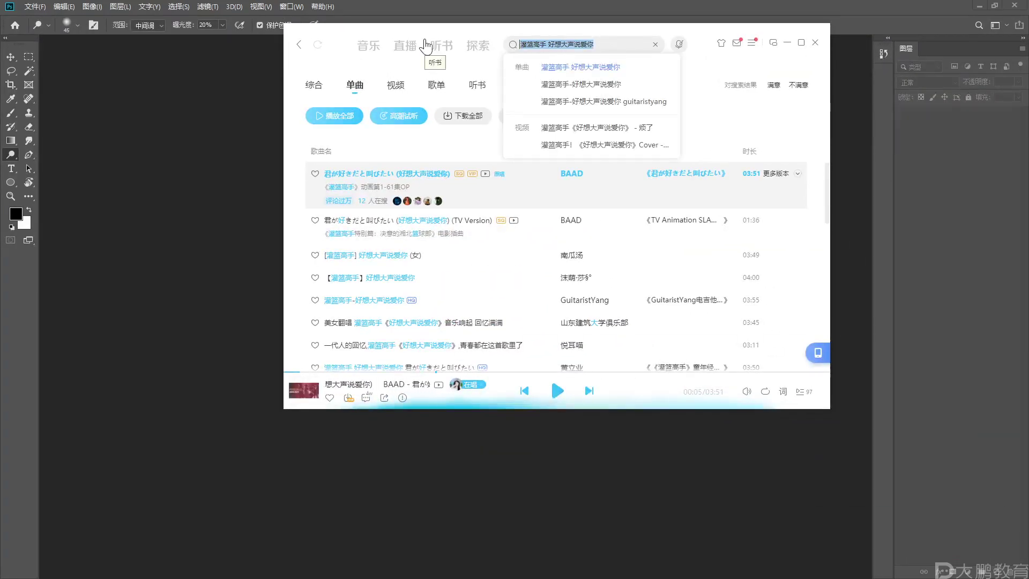
{"action": "type", "text": "ruyuan"}
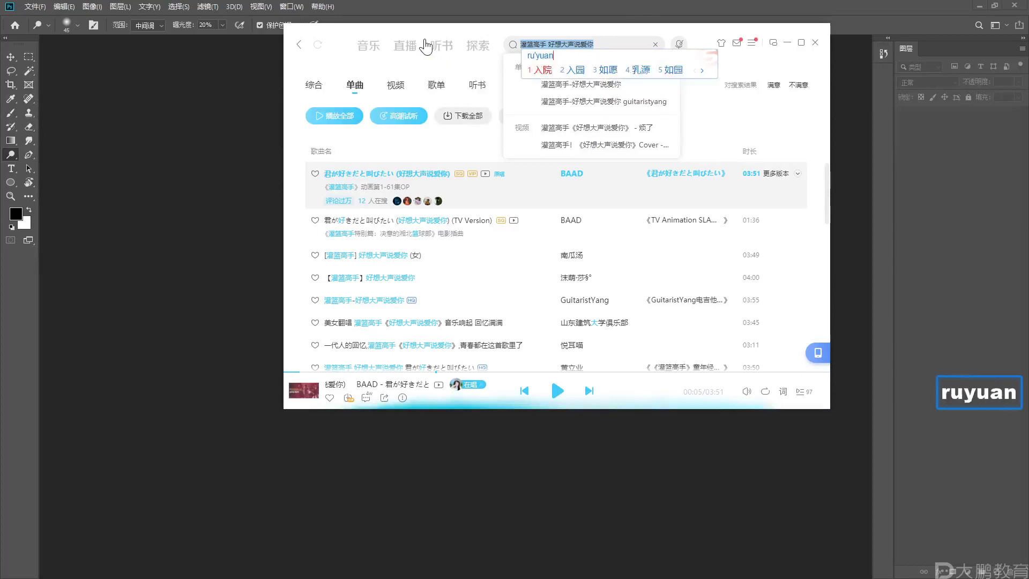
{"action": "type", "text": "3"}
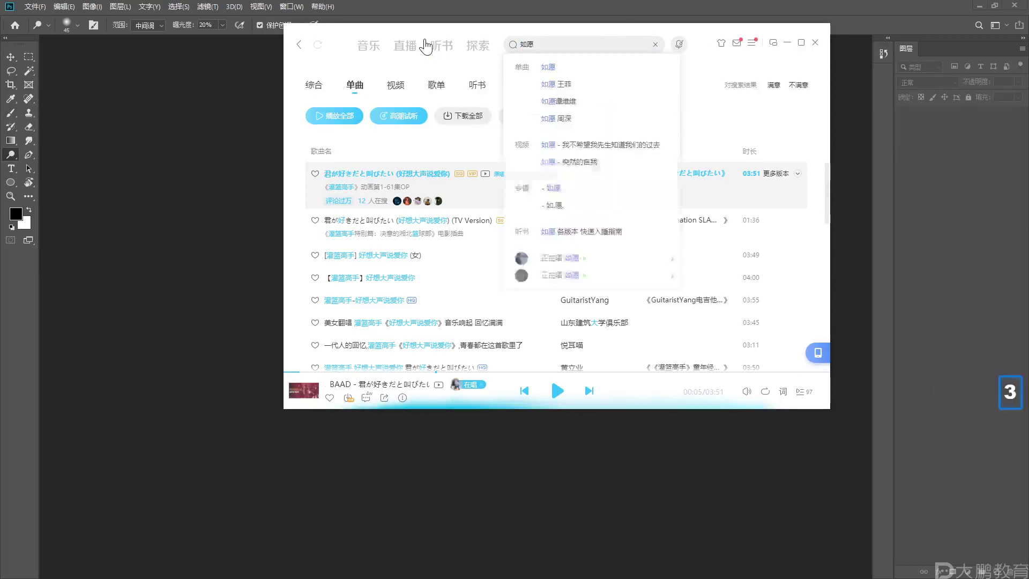
{"action": "key", "text": "Return"}
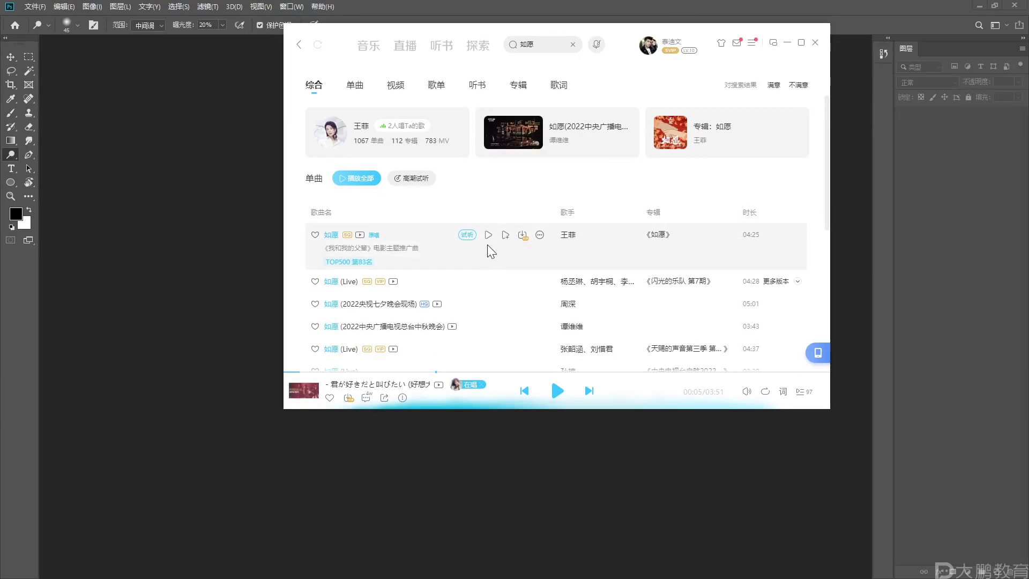
{"action": "left_click", "coordinate": [488, 235]}
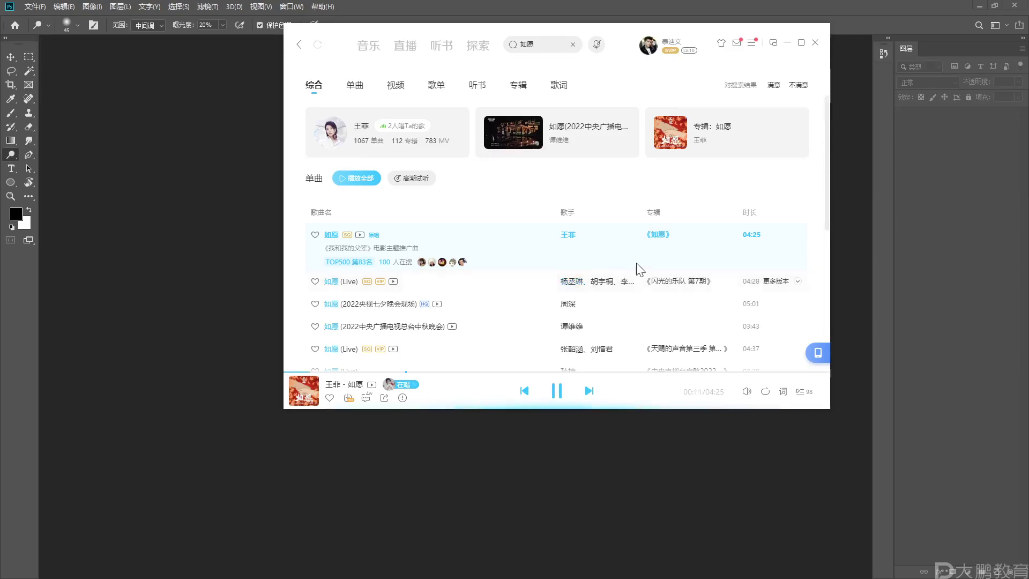
- Set the playback mode to 单曲循环 (single-song loop) and pause 如愿
{"action": "mouse_move", "coordinate": [767, 394]}
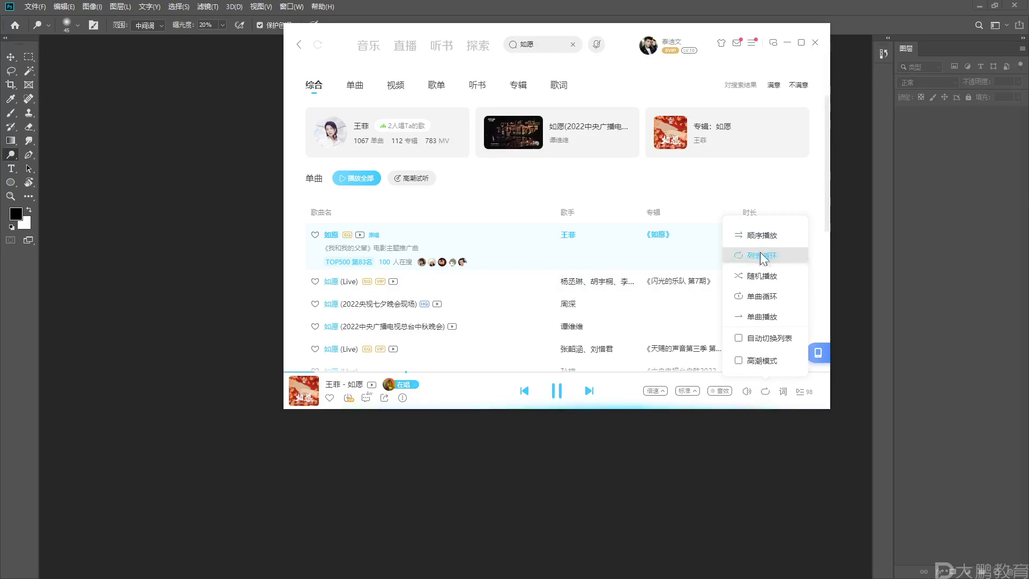
{"action": "left_click", "coordinate": [764, 292]}
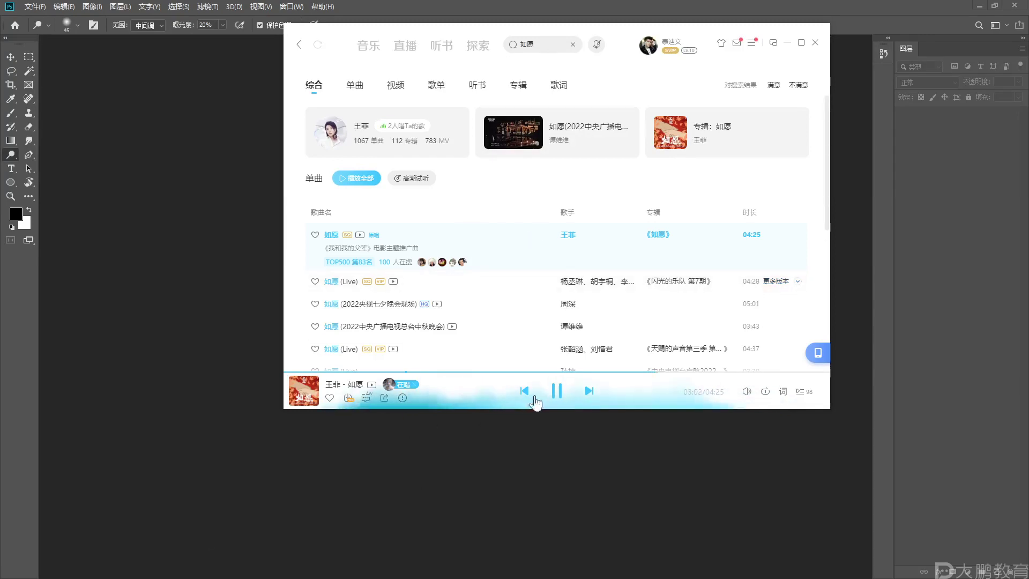
{"action": "left_click", "coordinate": [556, 391]}
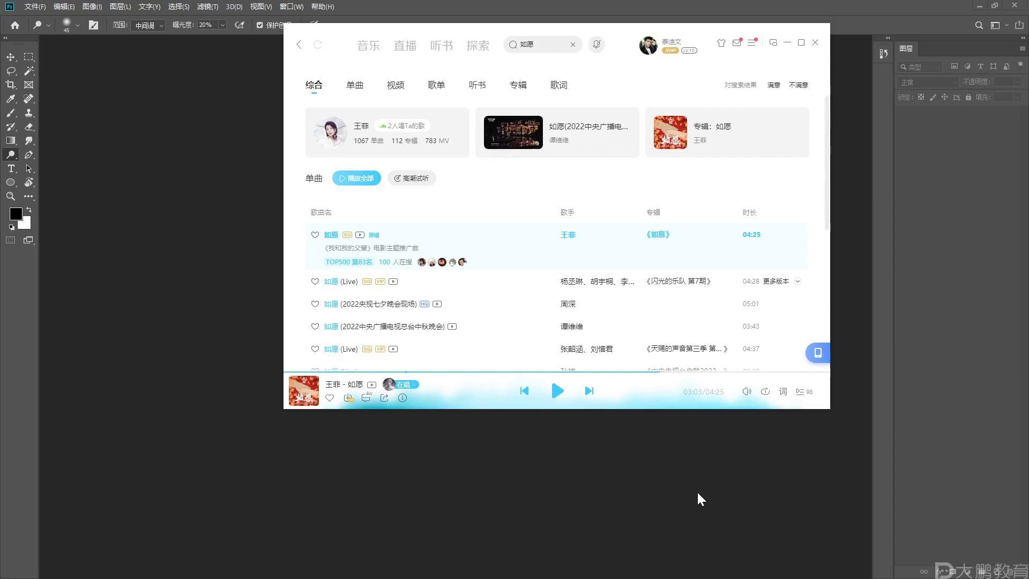
- Return to the 默认列表 playlist and play 长生诀 by 西瓜JUN
{"action": "left_click", "coordinate": [300, 50]}
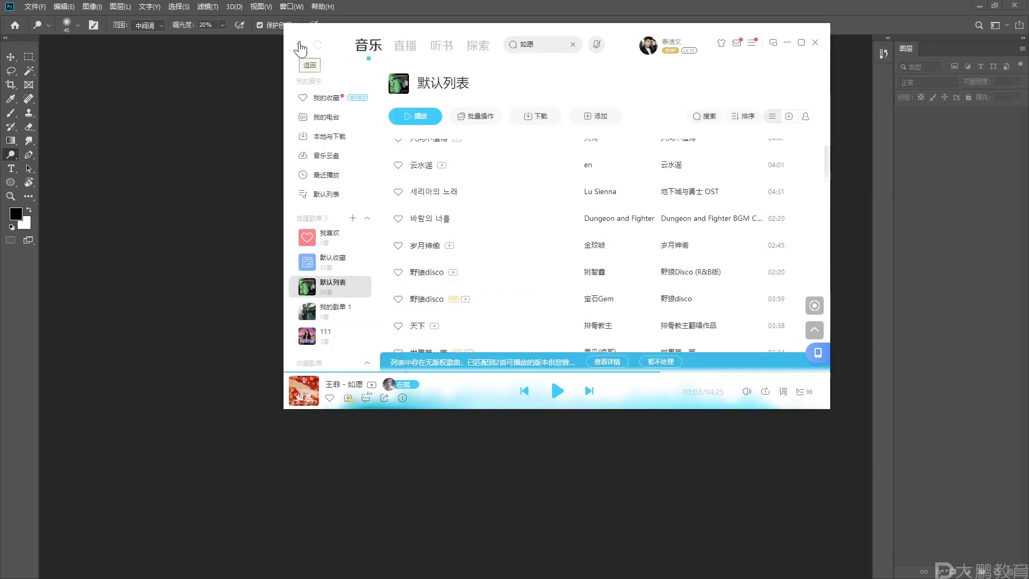
{"action": "scroll", "coordinate": [504, 204], "scroll_direction": "down", "scroll_amount": 5}
{"action": "scroll", "coordinate": [506, 207], "scroll_direction": "up", "scroll_amount": 5}
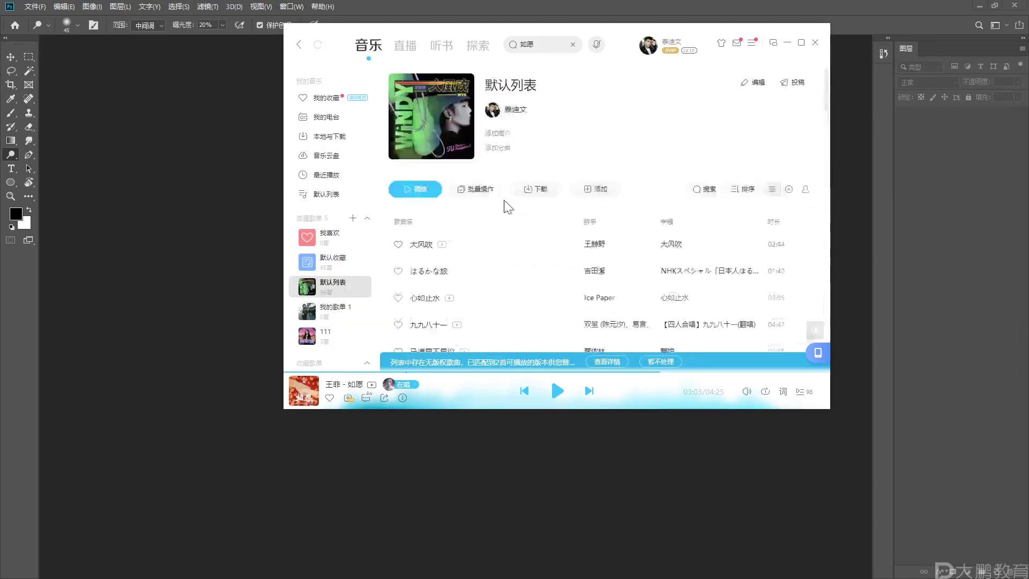
{"action": "scroll", "coordinate": [515, 225], "scroll_direction": "down", "scroll_amount": 3}
{"action": "scroll", "coordinate": [514, 249], "scroll_direction": "down", "scroll_amount": 5}
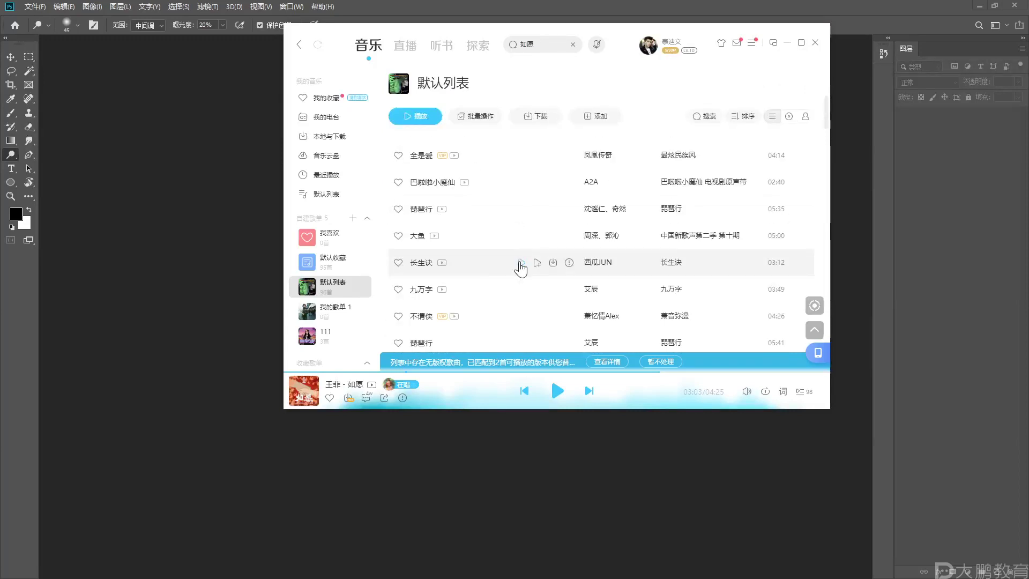
{"action": "scroll", "coordinate": [519, 265], "scroll_direction": "up", "scroll_amount": 2}
{"action": "scroll", "coordinate": [519, 268], "scroll_direction": "down", "scroll_amount": 4}
{"action": "scroll", "coordinate": [515, 255], "scroll_direction": "up", "scroll_amount": 2}
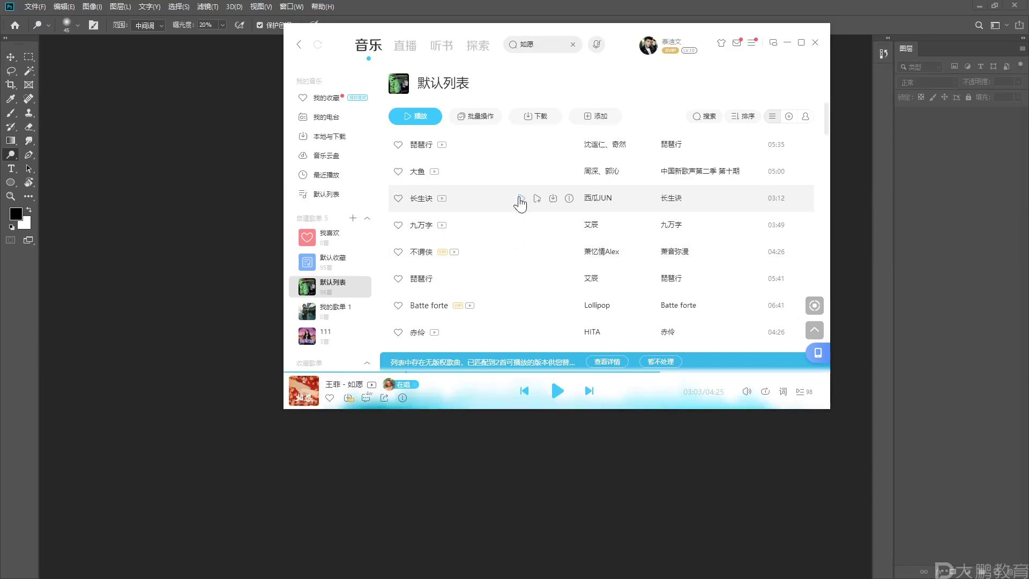
{"action": "left_click", "coordinate": [522, 198]}
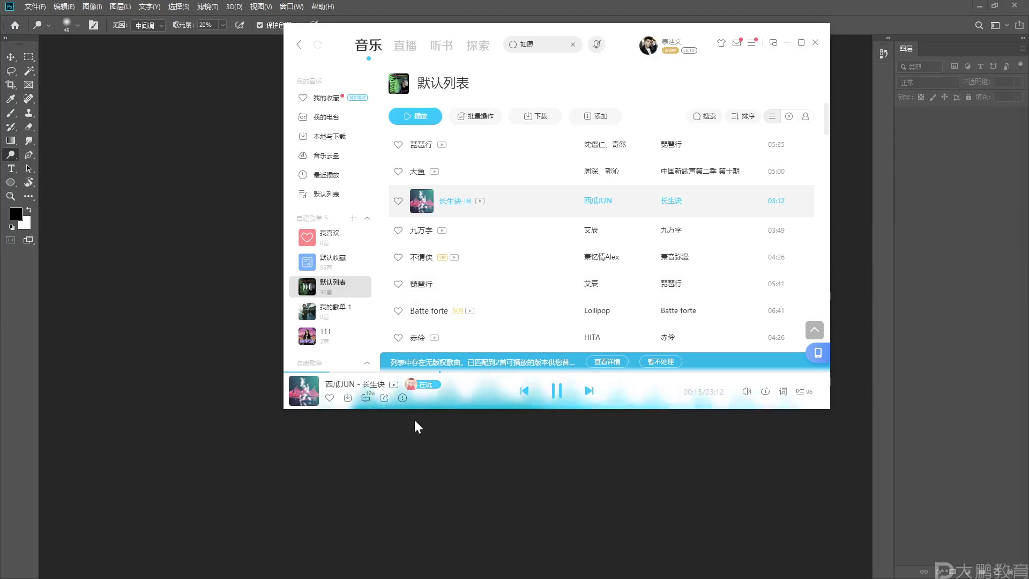
- Pause 长生诀 and minimize the music player
{"action": "left_click", "coordinate": [557, 390]}
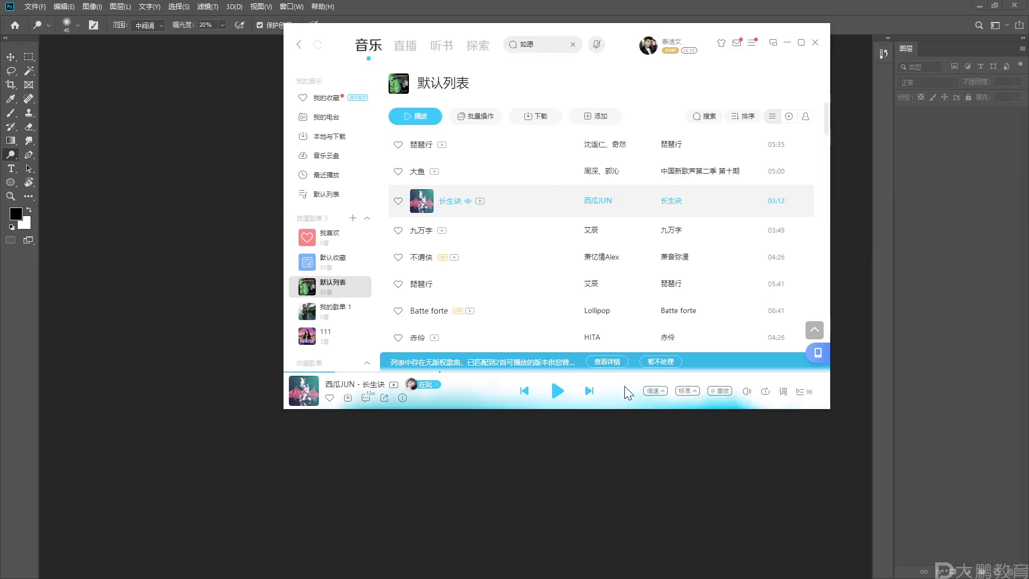
{"action": "left_click", "coordinate": [788, 42]}
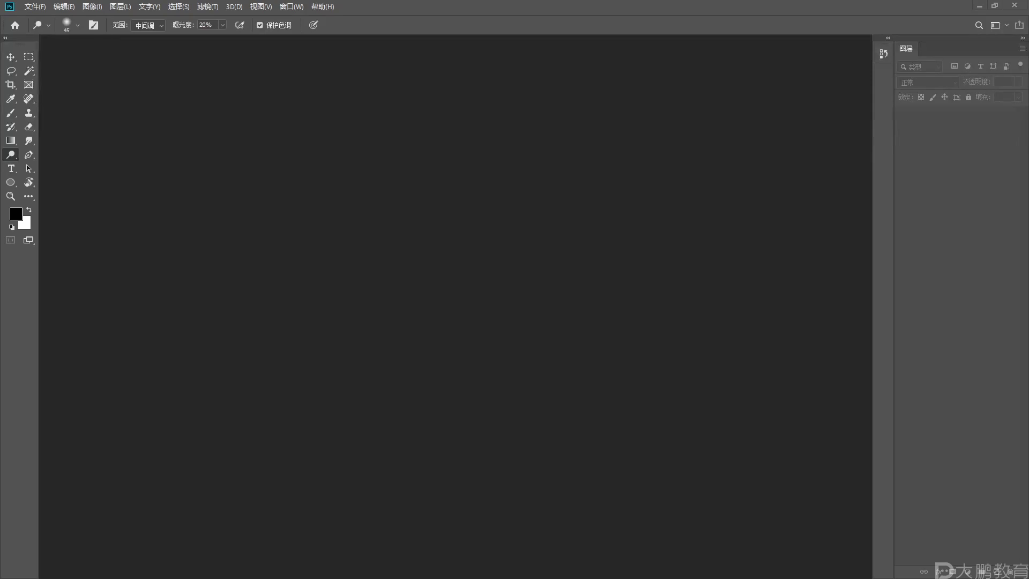
- Open the 你可能会遇到的问题 folder in the course materials and display its files as large thumbnails
{"action": "left_click_drag", "start_coordinate": [912, 146], "coordinate": [475, 101]}
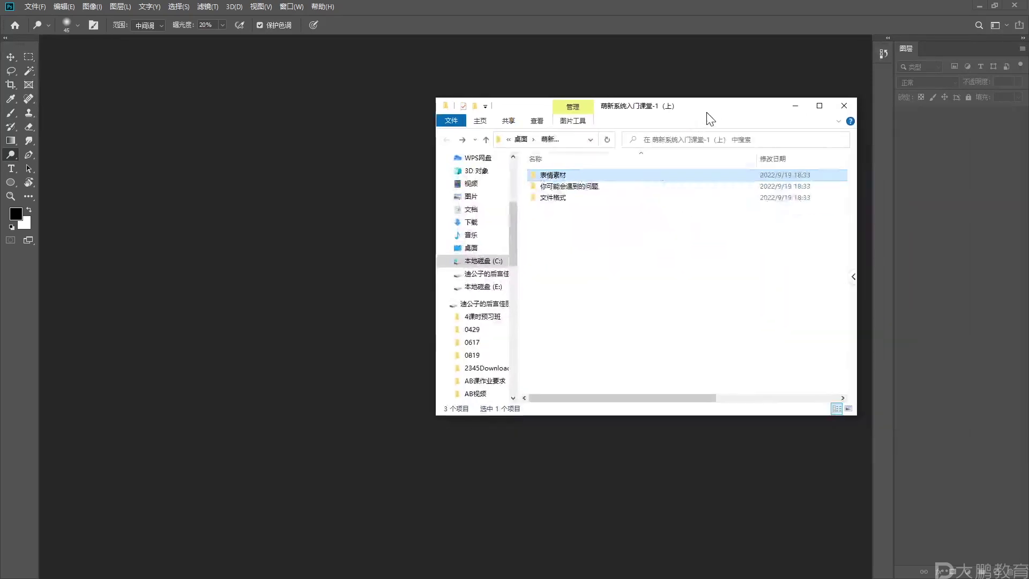
{"action": "double_click", "coordinate": [609, 188]}
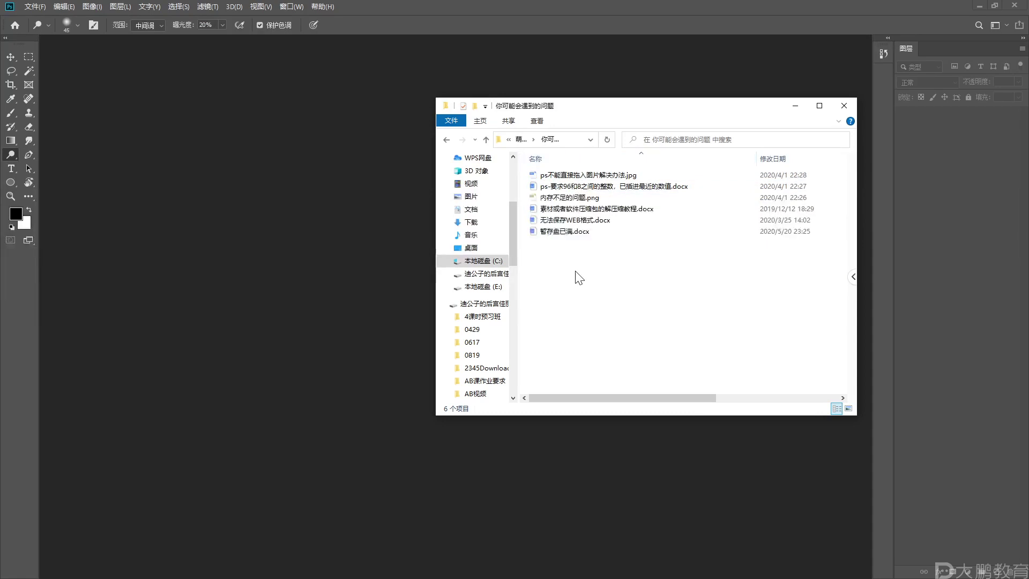
{"action": "right_click", "coordinate": [579, 275]}
{"action": "mouse_move", "coordinate": [590, 277]}
{"action": "left_click", "coordinate": [709, 288]}
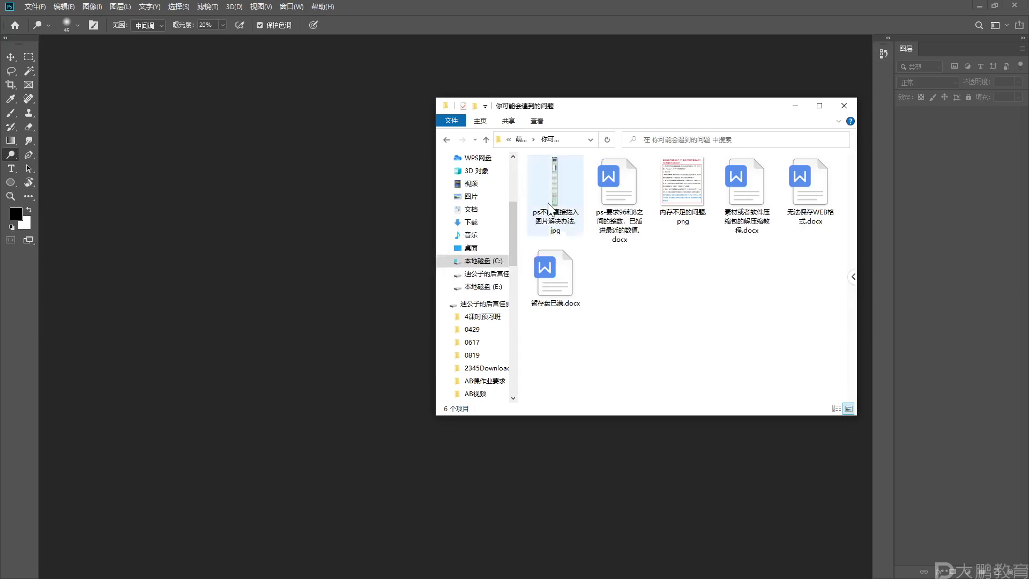
- Go back to the course folder and open 表情素材, maximizing the window to view its images before restoring its size
{"action": "left_click", "coordinate": [446, 139]}
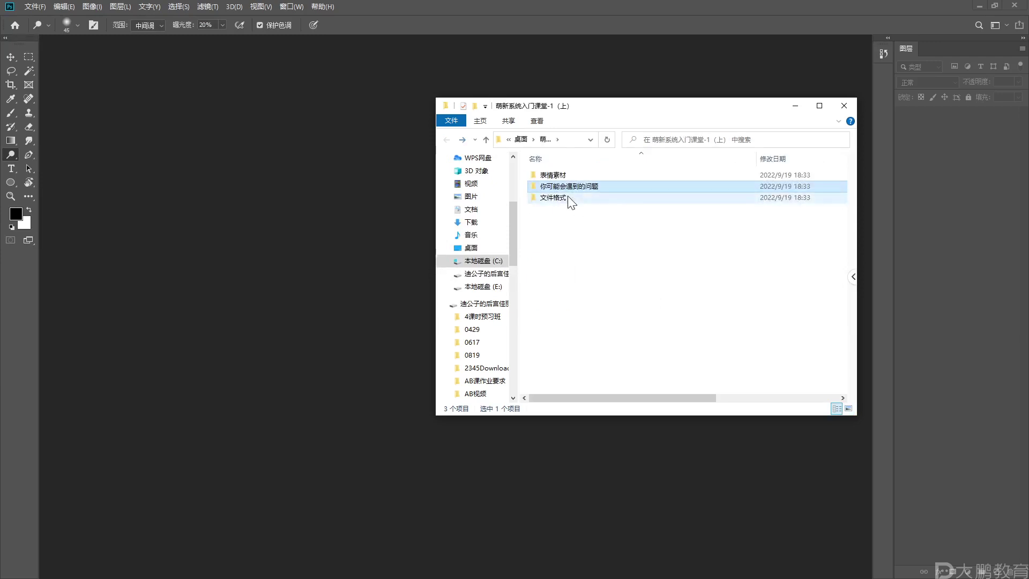
{"action": "left_click", "coordinate": [564, 175]}
{"action": "double_click", "coordinate": [564, 176]}
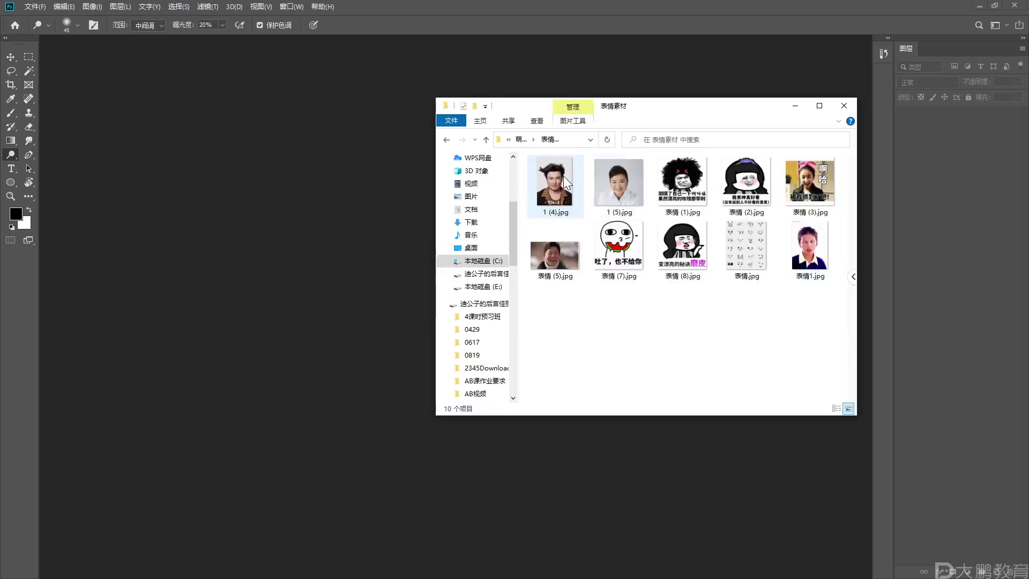
{"action": "left_click", "coordinate": [820, 107]}
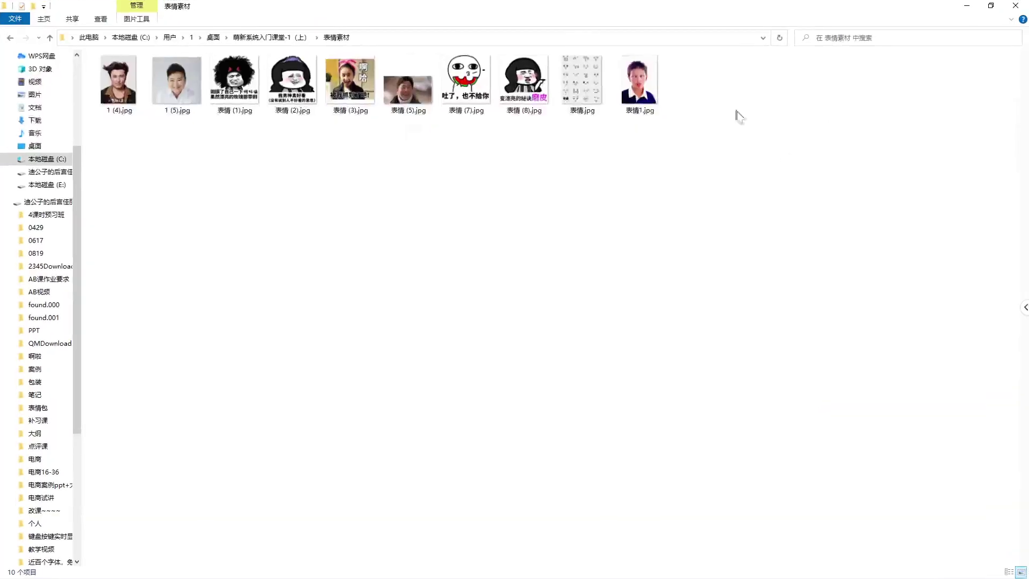
{"action": "left_click", "coordinate": [991, 6]}
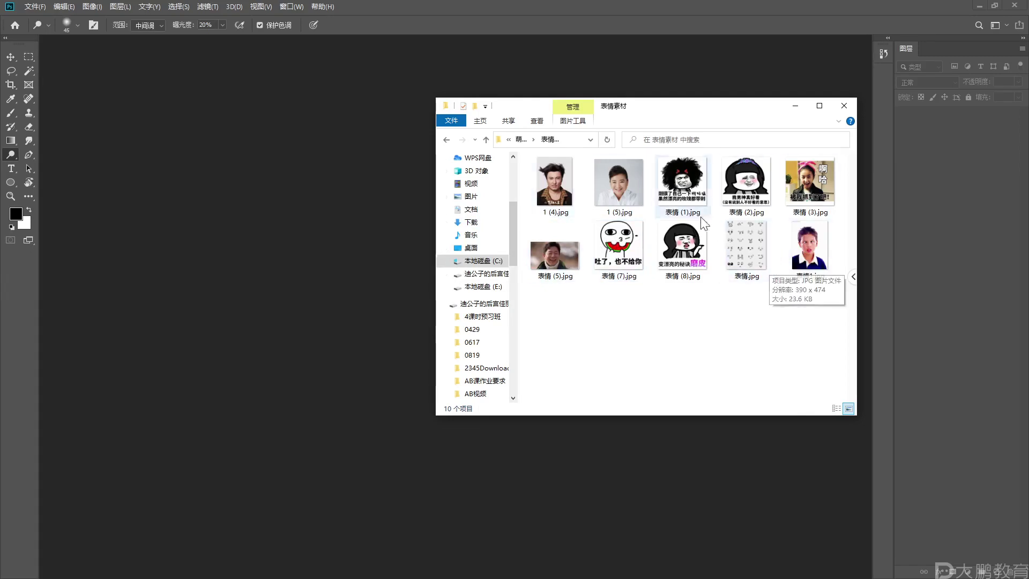
- Open 表情 (1).jpg from the 表情素材 folder in Photoshop, then close the document and dismiss the home screen
{"action": "left_click_drag", "start_coordinate": [691, 194], "coordinate": [590, 10]}
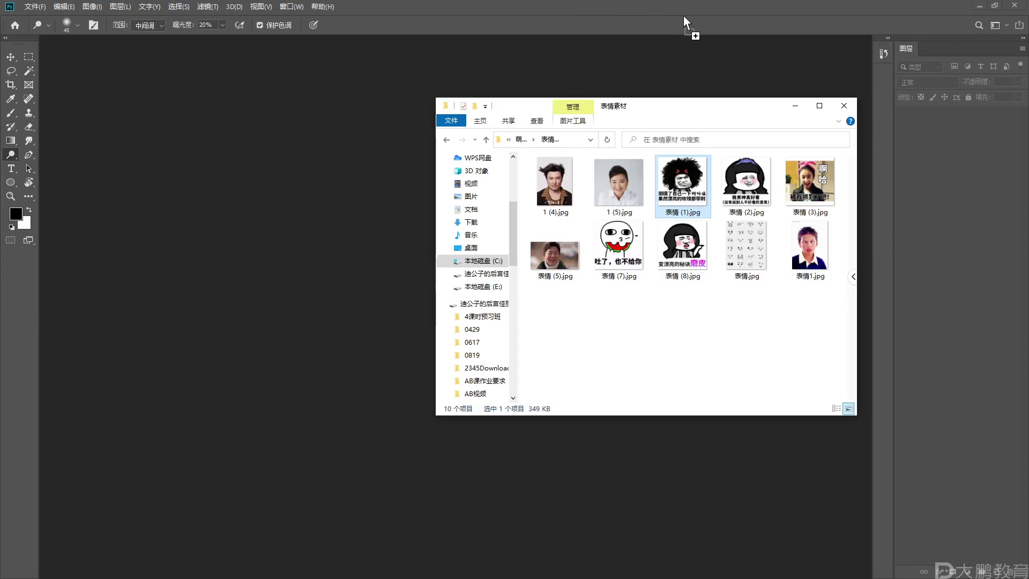
{"action": "left_click_drag", "start_coordinate": [695, 31], "coordinate": [716, 14]}
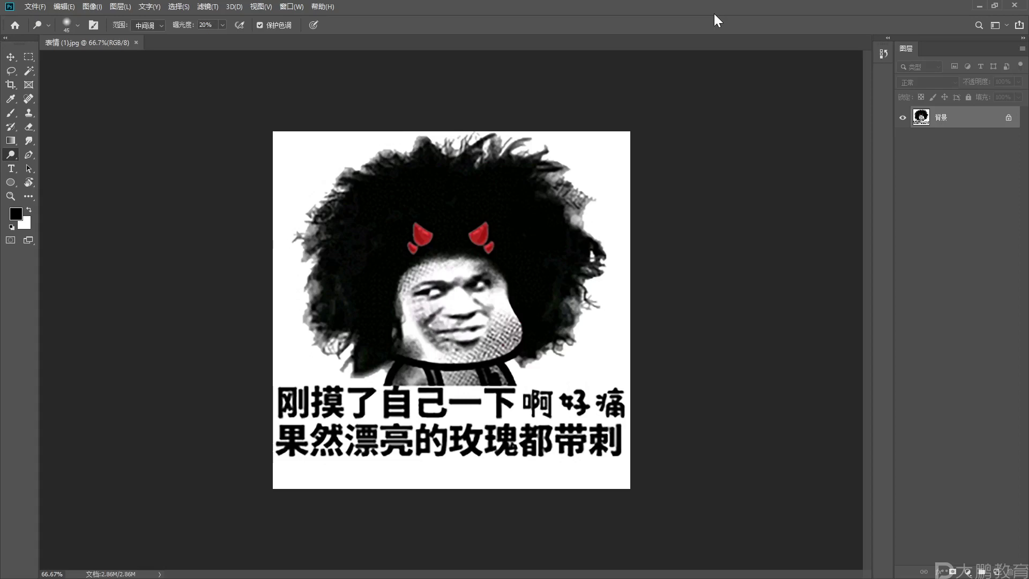
{"action": "left_click", "coordinate": [137, 43]}
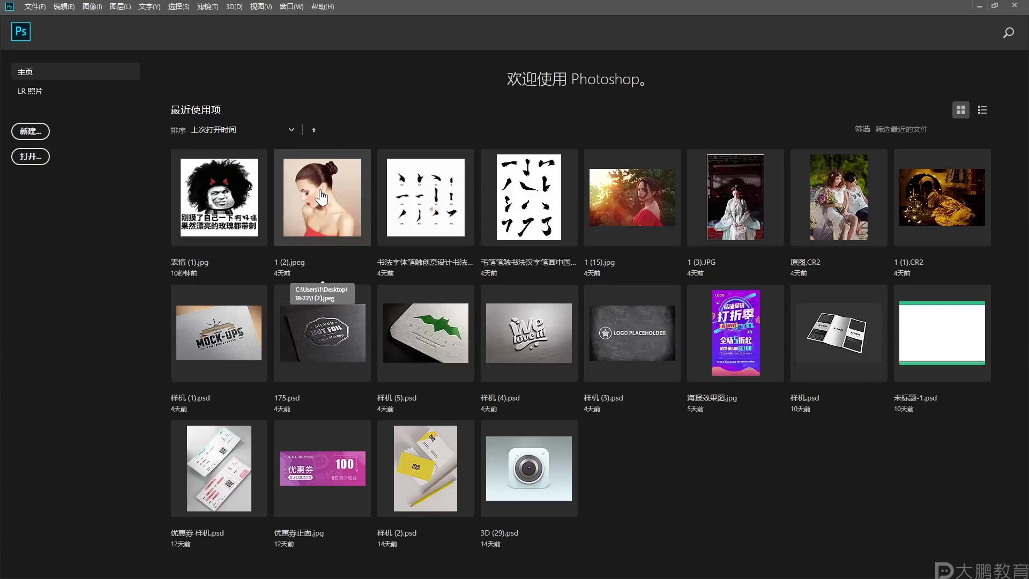
{"action": "key", "text": "Escape"}
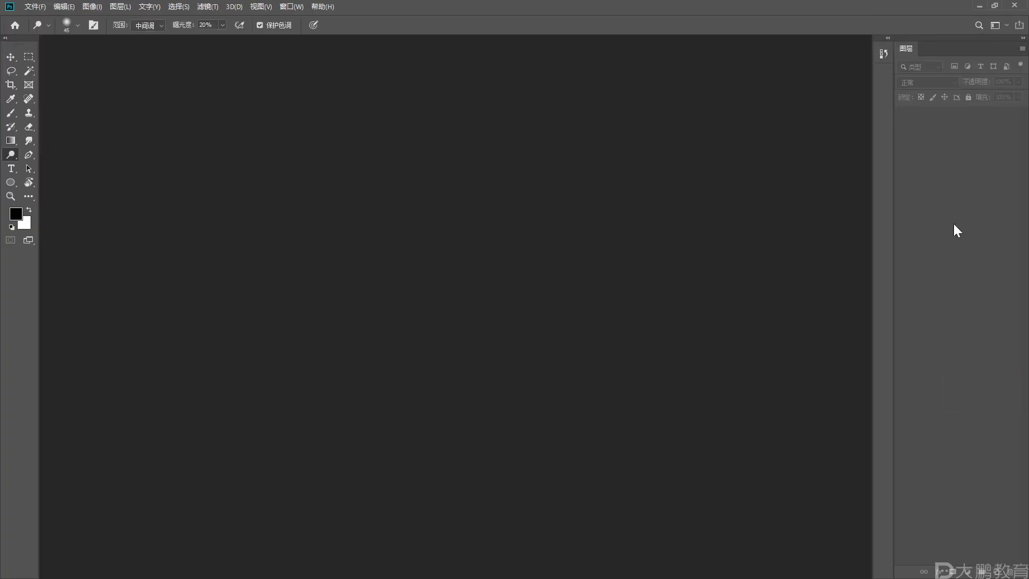
- Open 表情 (3).jpg from the 表情素材 folder as a document in Photoshop
{"action": "key", "text": "alt+Tab"}
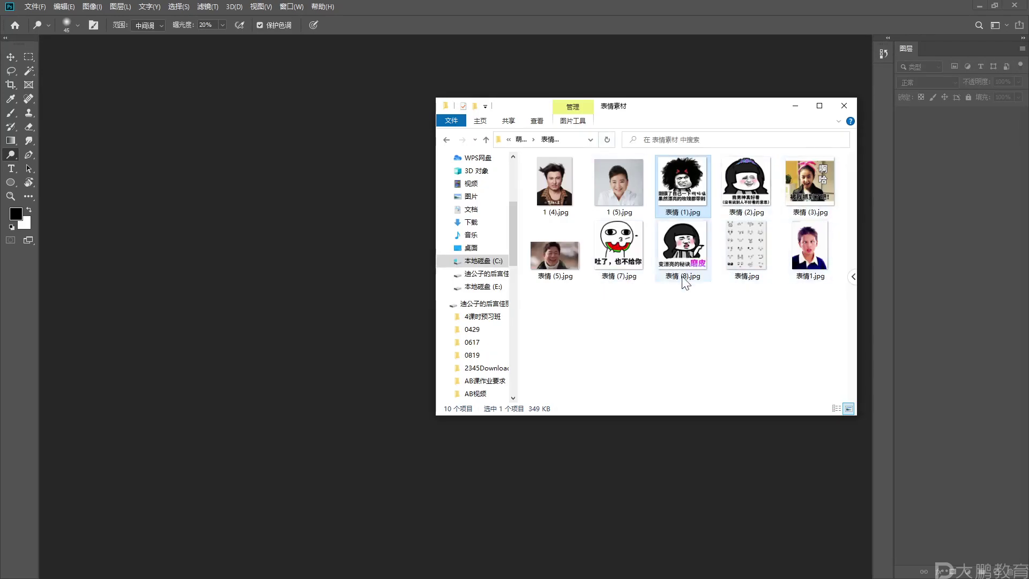
{"action": "left_click_drag", "start_coordinate": [794, 192], "coordinate": [617, 8]}
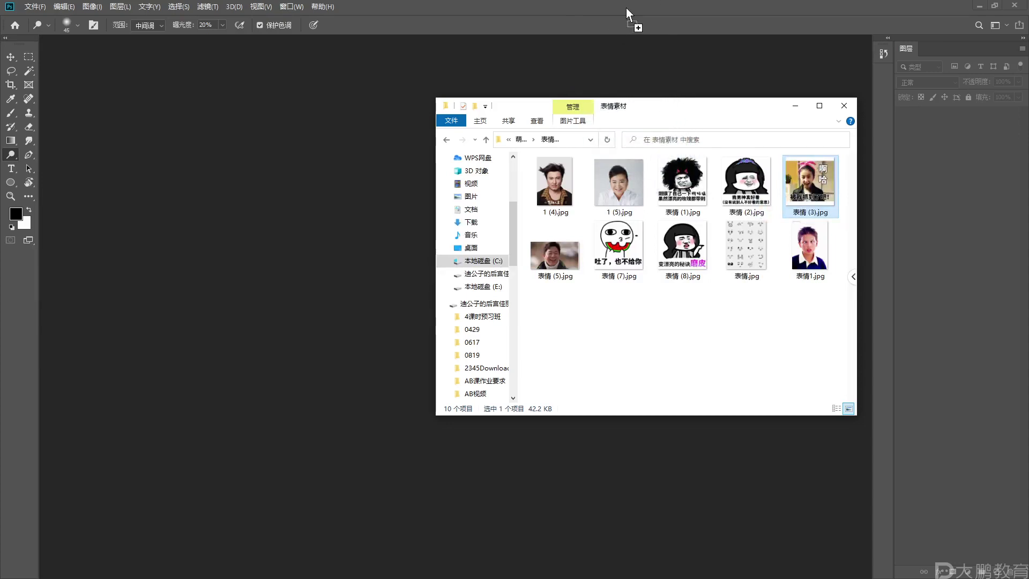
{"action": "left_click_drag", "start_coordinate": [685, 14], "coordinate": [688, 9]}
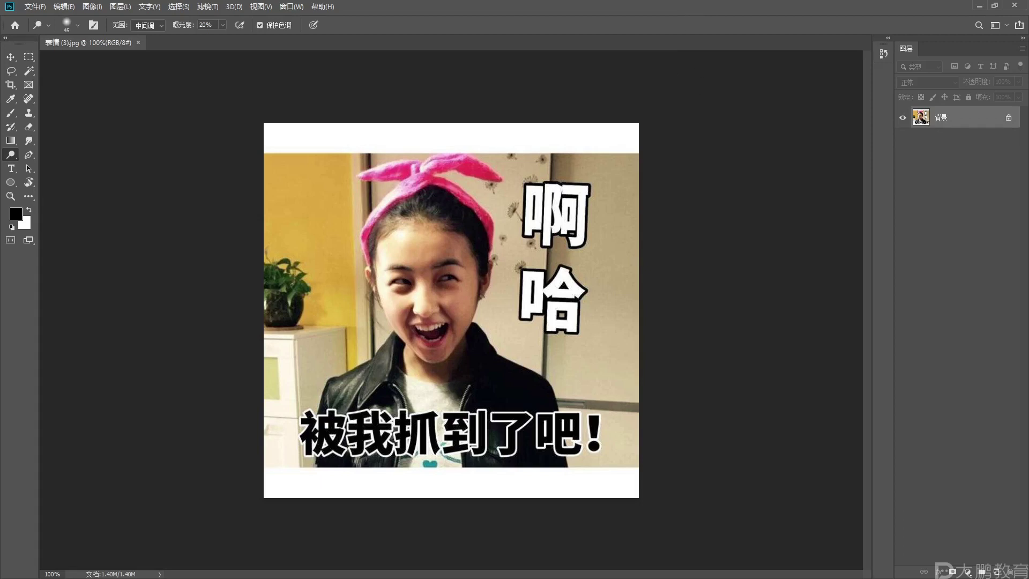
- Open 表情 (7).jpg from the 表情素材 folder as a second, separate document in Photoshop
{"action": "key", "text": "alt+Tab"}
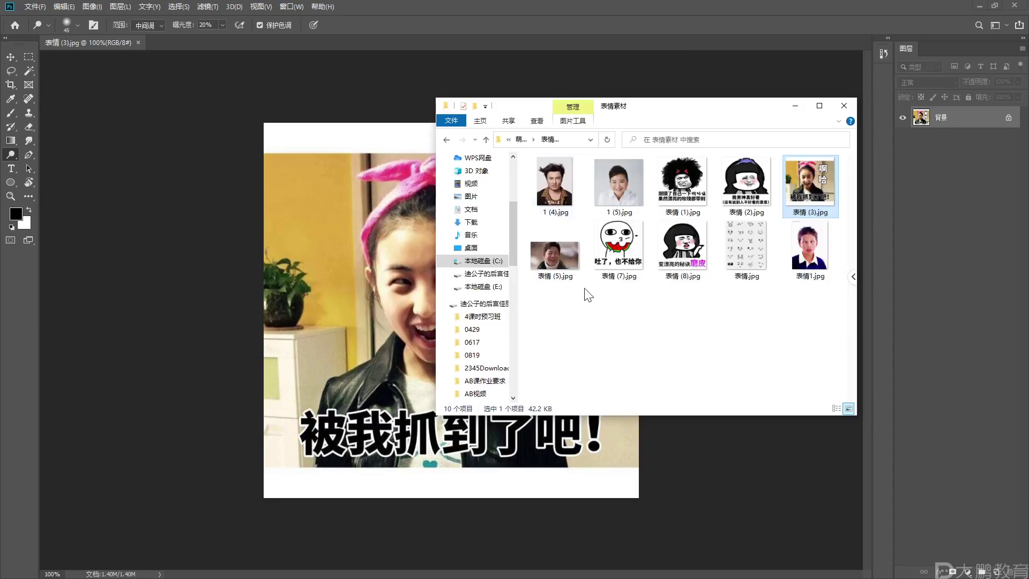
{"action": "left_click", "coordinate": [624, 271]}
{"action": "left_click_drag", "start_coordinate": [617, 263], "coordinate": [671, 12]}
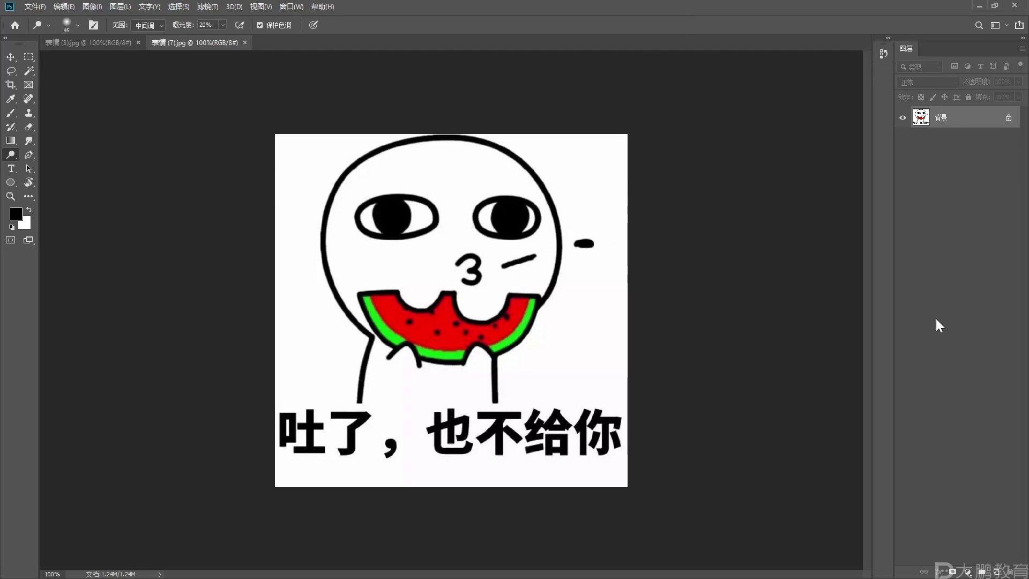
- Switch to the desktop and compress the 萌新系统入门课堂-1（上） folder into a .zip archive with 7-Zip
{"action": "key", "text": "alt+Tab"}
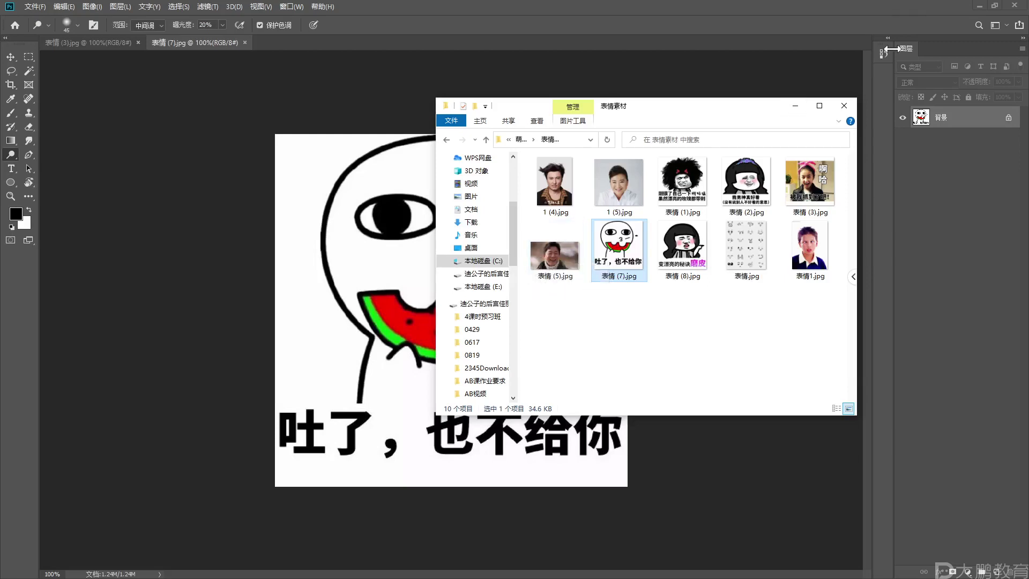
{"action": "right_click", "coordinate": [473, 184]}
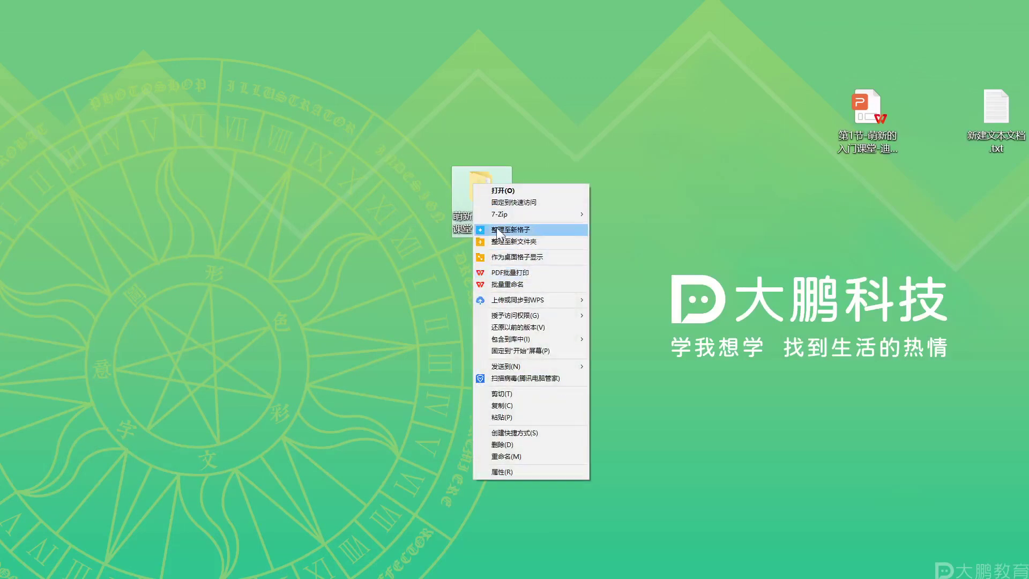
{"action": "mouse_move", "coordinate": [534, 214]}
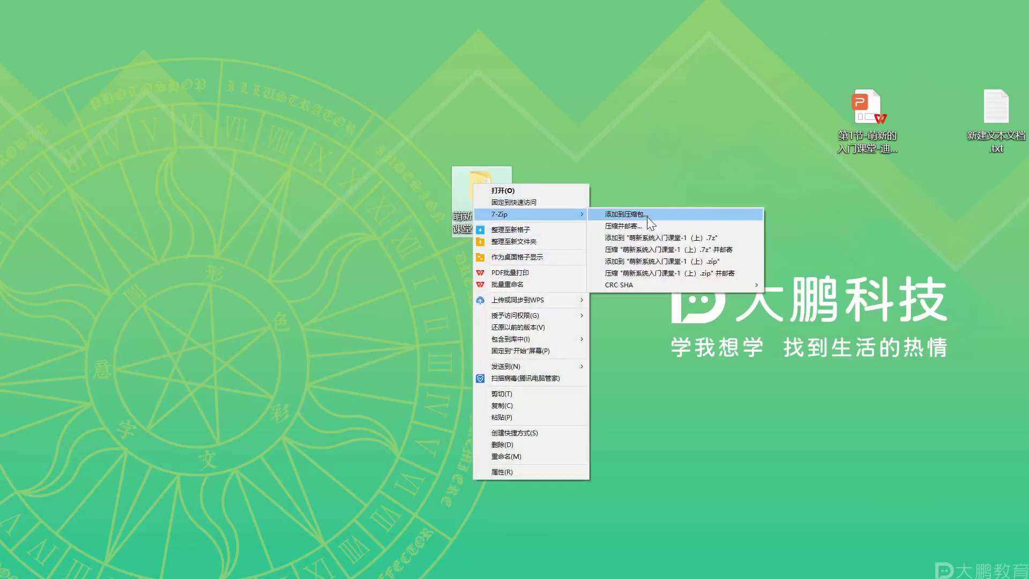
{"action": "left_click", "coordinate": [662, 261]}
- Create a new folder on the desktop and reposition it and the ZIP archive near each other
{"action": "key", "text": "ctrl+shift+n"}
{"action": "left_click_drag", "start_coordinate": [546, 107], "coordinate": [682, 42]}
{"action": "left_click_drag", "start_coordinate": [692, 182], "coordinate": [628, 102]}
- Examine the extraction options that 7-Zip offers for the 萌新系统入门课堂-1（上）.zip archive on the desktop
{"action": "right_click", "coordinate": [615, 122]}
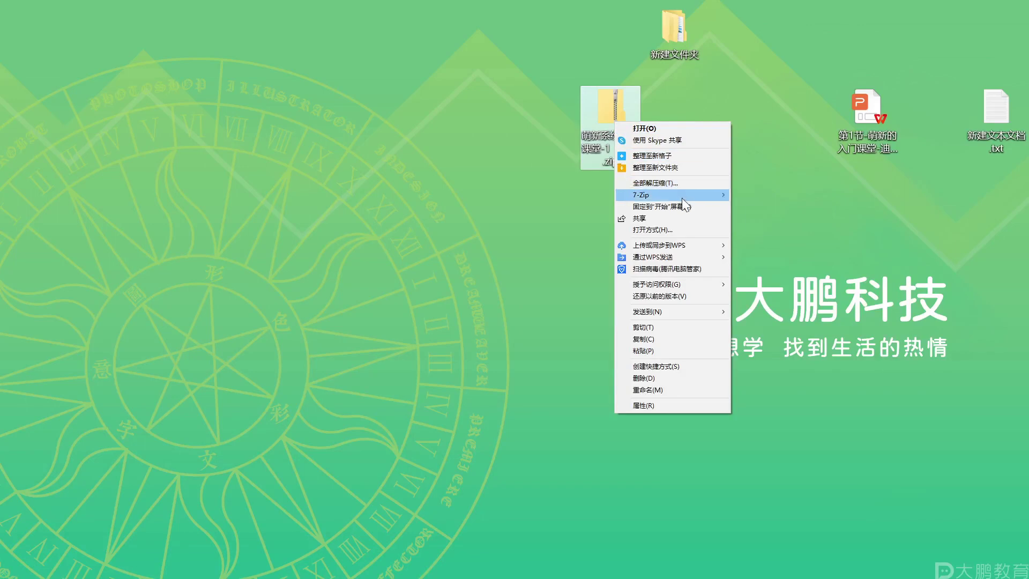
{"action": "mouse_move", "coordinate": [682, 197]}
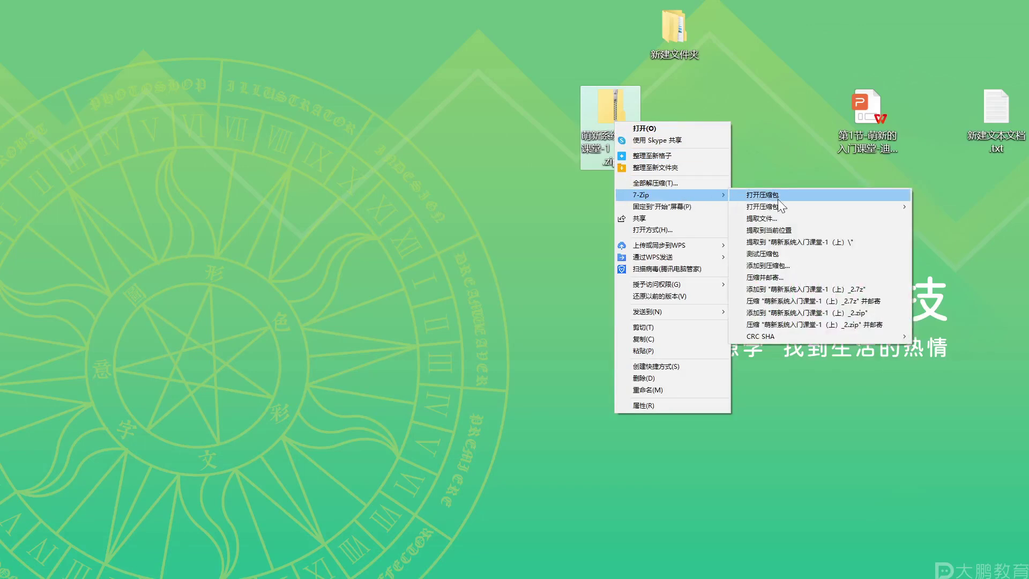
{"action": "mouse_move", "coordinate": [783, 203]}
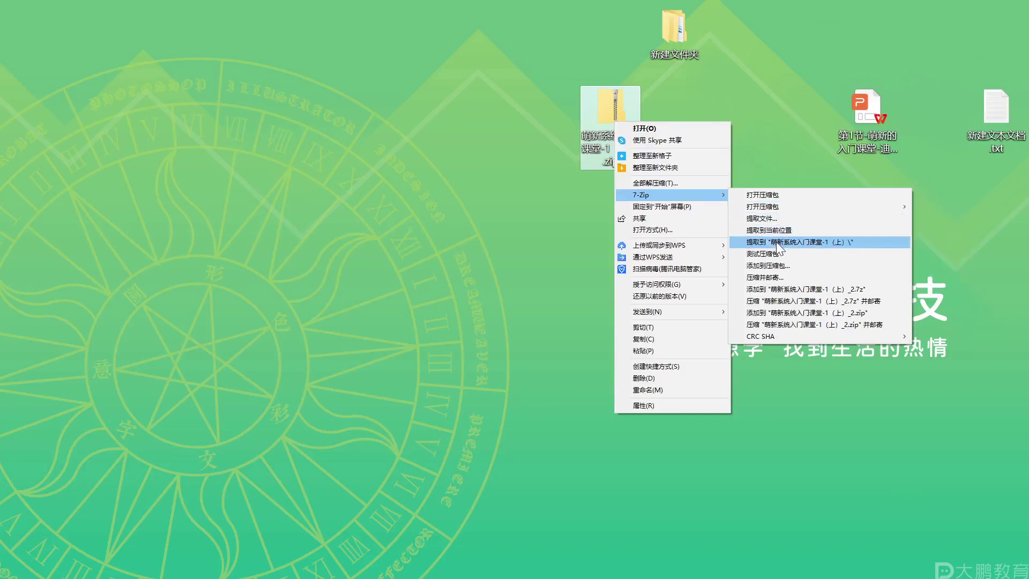
{"action": "left_click", "coordinate": [676, 185]}
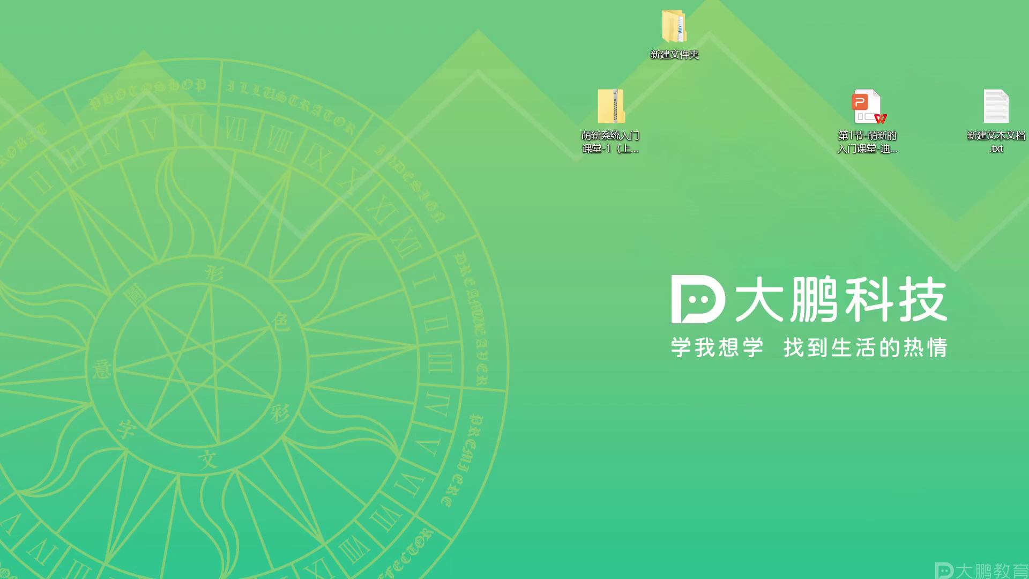
{"action": "right_click", "coordinate": [620, 117]}
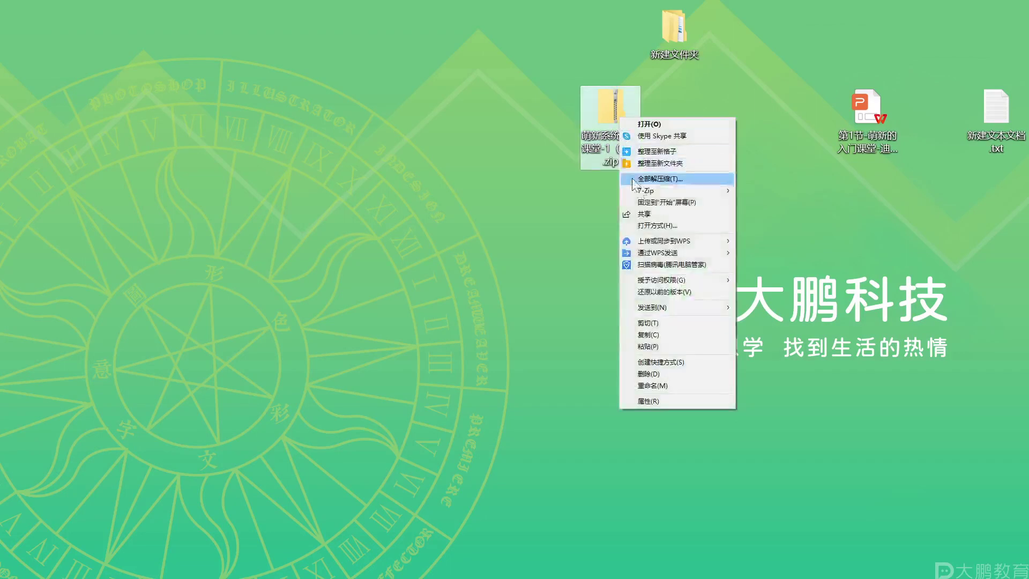
{"action": "mouse_move", "coordinate": [667, 190]}
{"action": "mouse_move", "coordinate": [797, 202]}
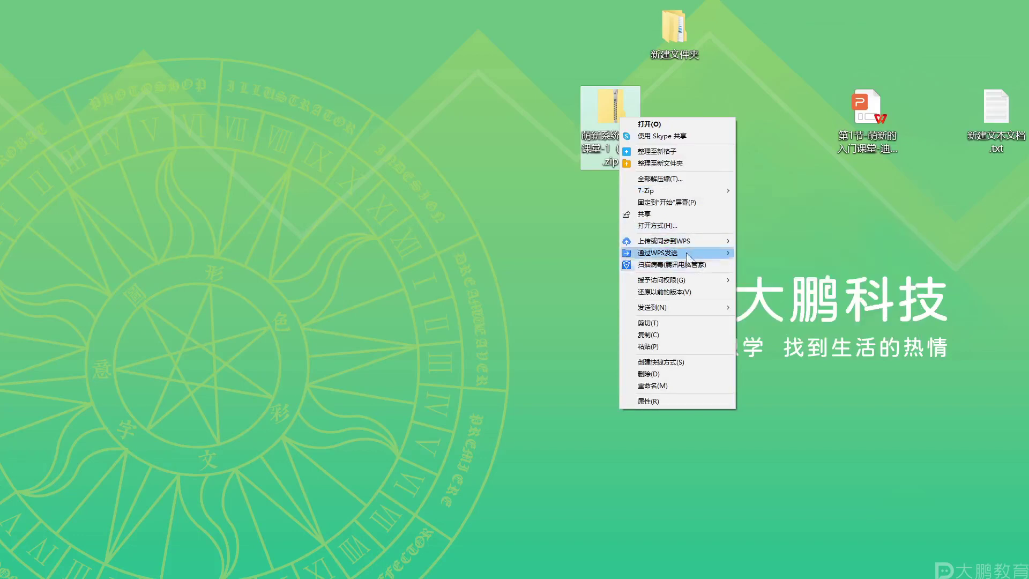
- Try adding the 萌新系统入门课堂-1（上）.zip file to another archive with 7-Zip and delete the extra archive
{"action": "right_click", "coordinate": [614, 117]}
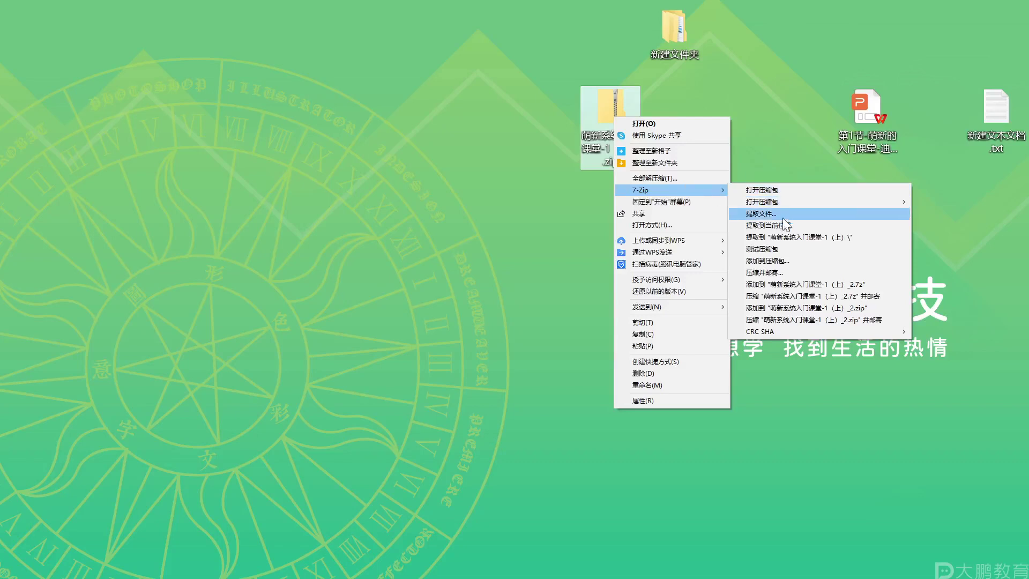
{"action": "left_click", "coordinate": [784, 259]}
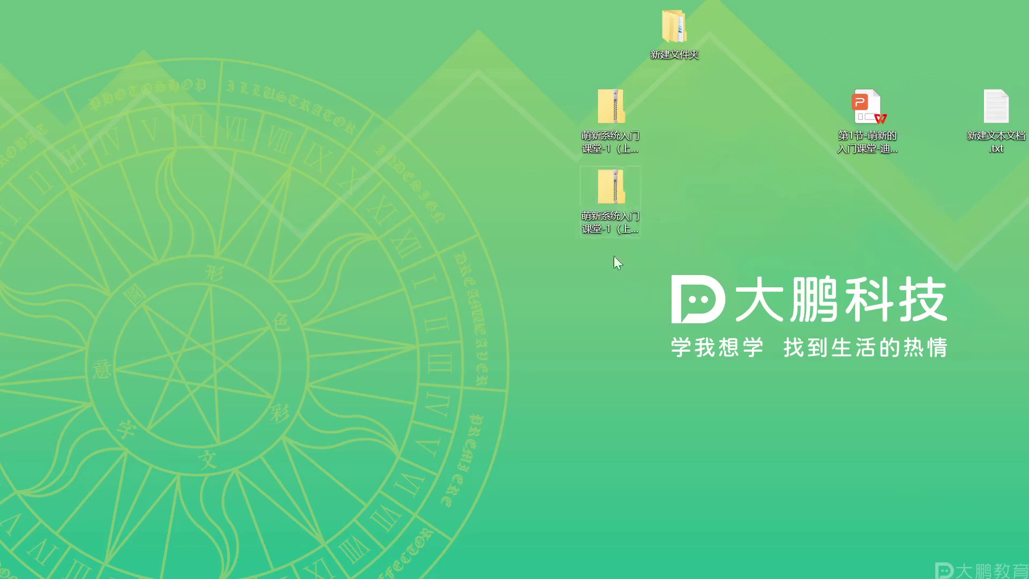
{"action": "left_click_drag", "start_coordinate": [614, 256], "coordinate": [719, 172]}
{"action": "key", "text": "Delete"}
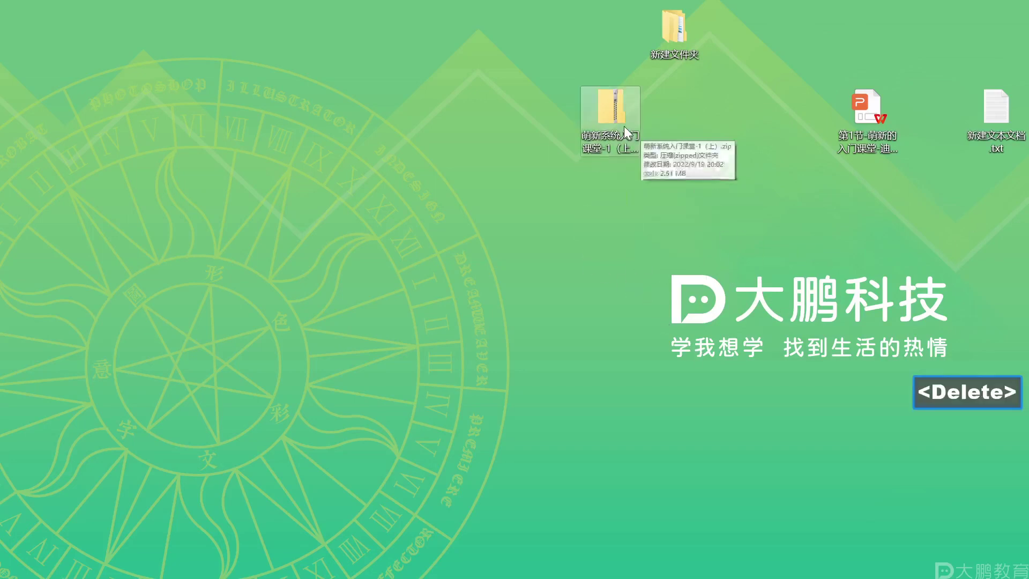
- Delete the 萌新系统入门课堂-1（上）.zip archive from the desktop
{"action": "right_click", "coordinate": [623, 126]}
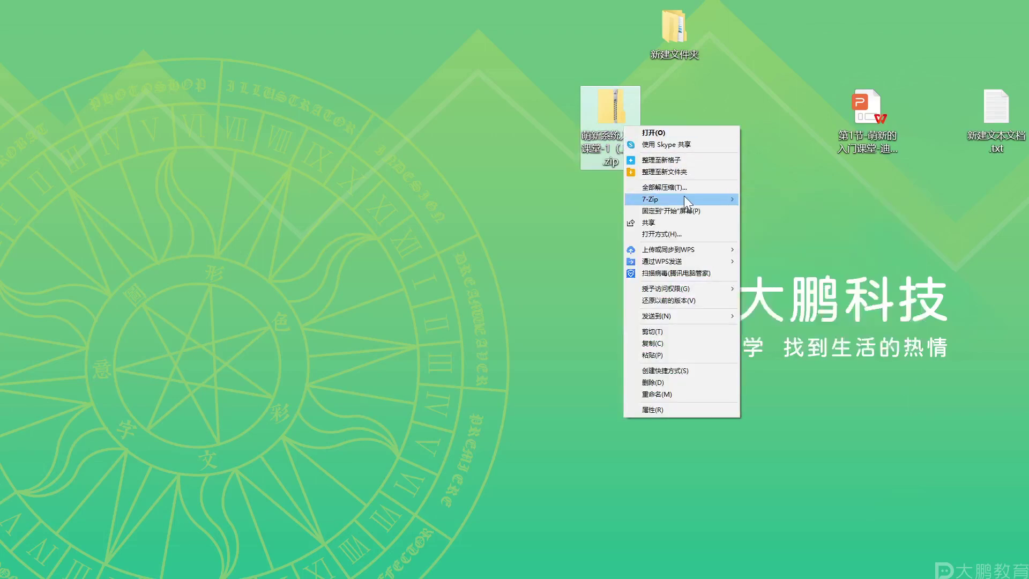
{"action": "right_click", "coordinate": [606, 106]}
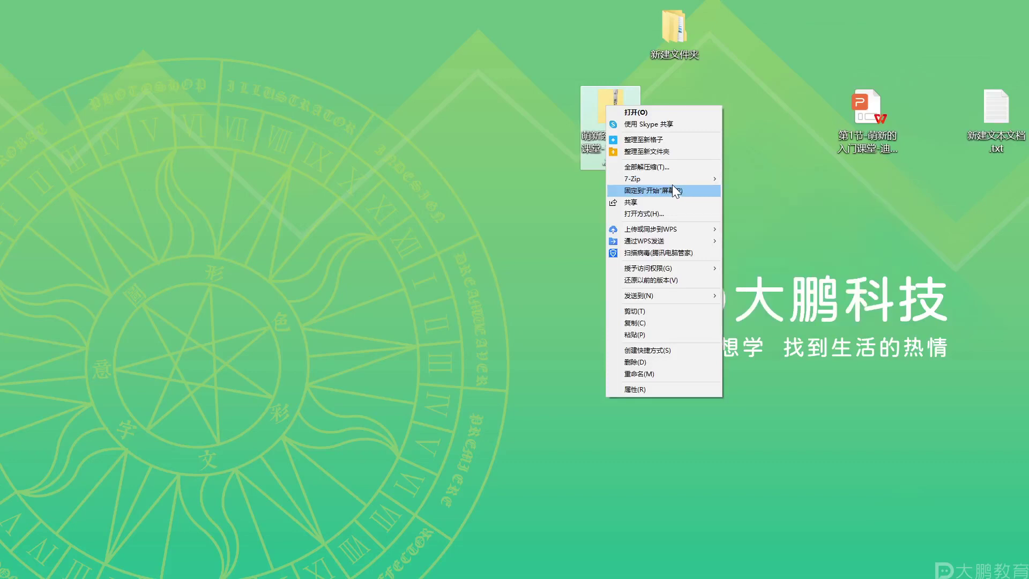
{"action": "left_click", "coordinate": [755, 130]}
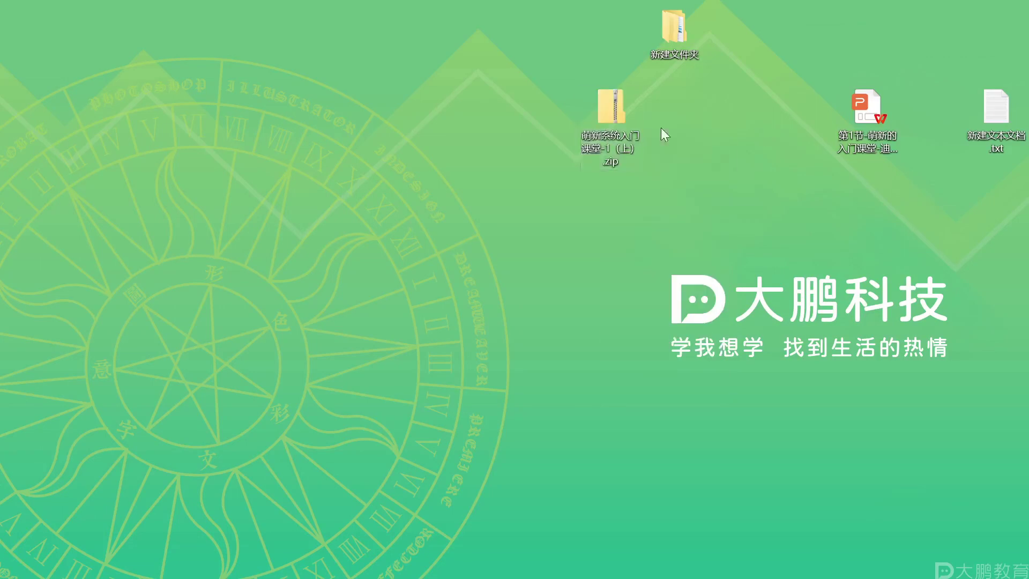
{"action": "left_click_drag", "start_coordinate": [558, 77], "coordinate": [638, 186]}
{"action": "key", "text": "Delete"}
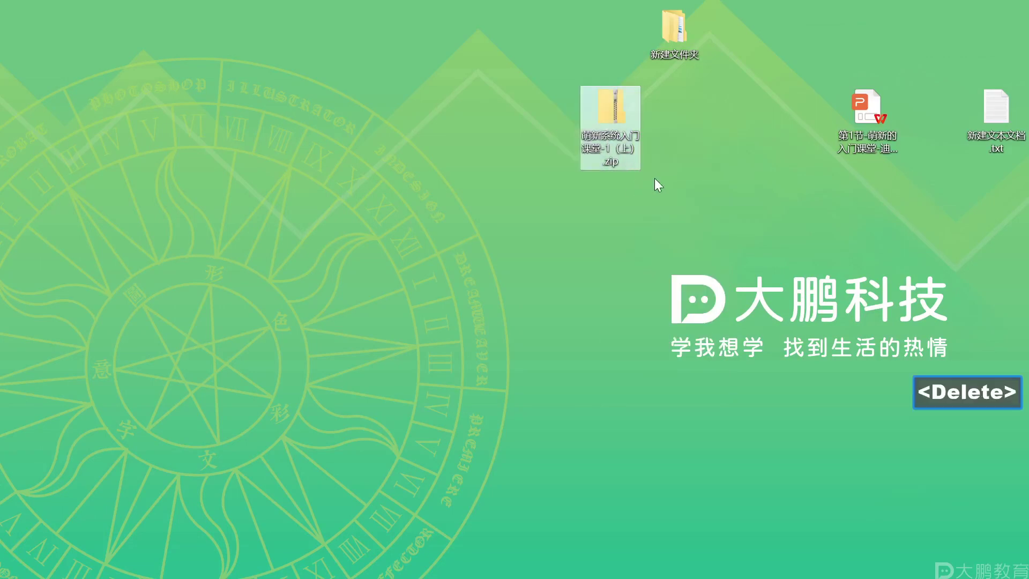
- Open the 表情素材 folder inside 萌新系统入门课堂-1（上） in the desktop's 新建文件夹 and select 1 (5).jpg
{"action": "double_click", "coordinate": [678, 34]}
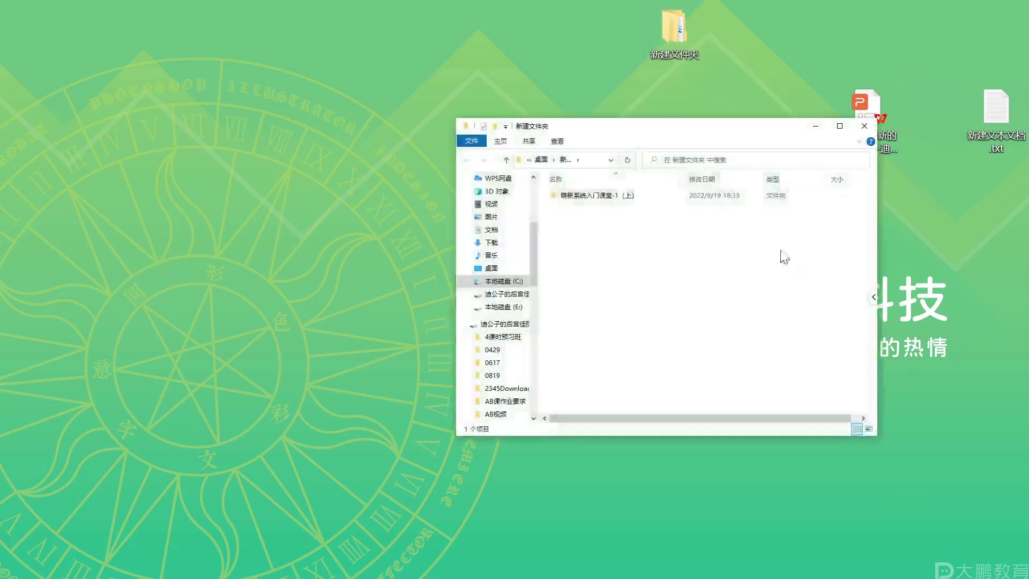
{"action": "double_click", "coordinate": [650, 200]}
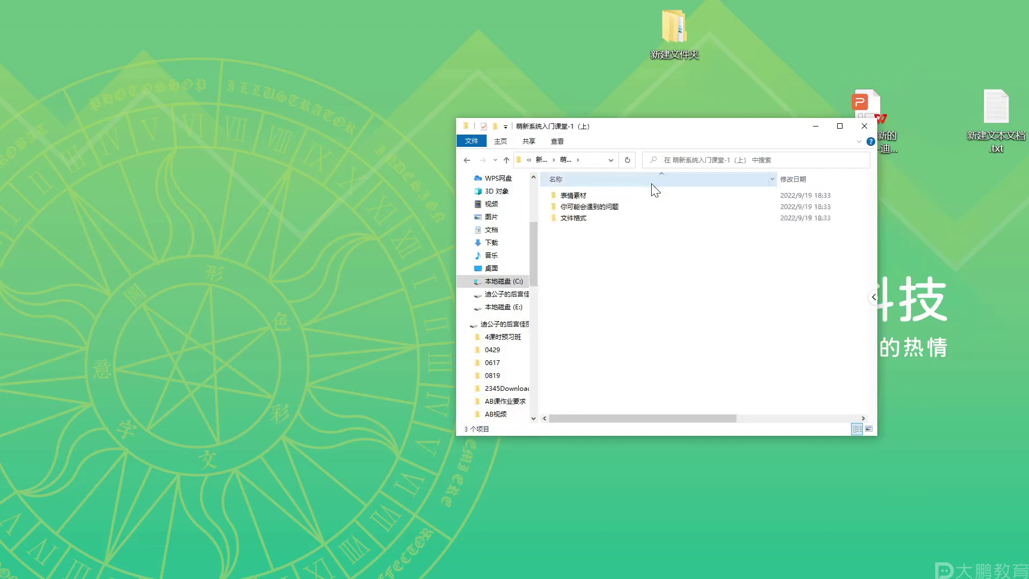
{"action": "double_click", "coordinate": [586, 195]}
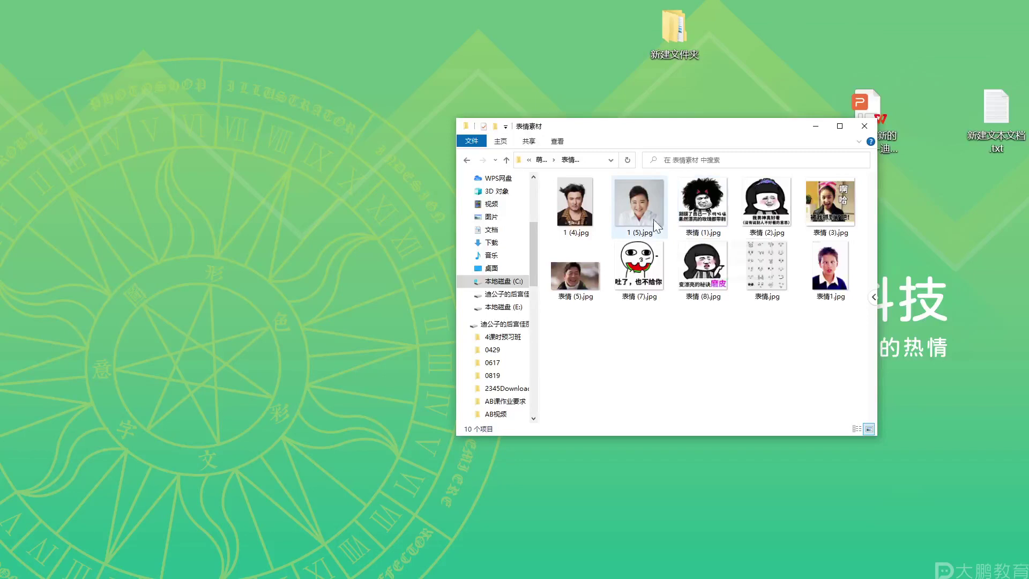
{"action": "left_click", "coordinate": [634, 202]}
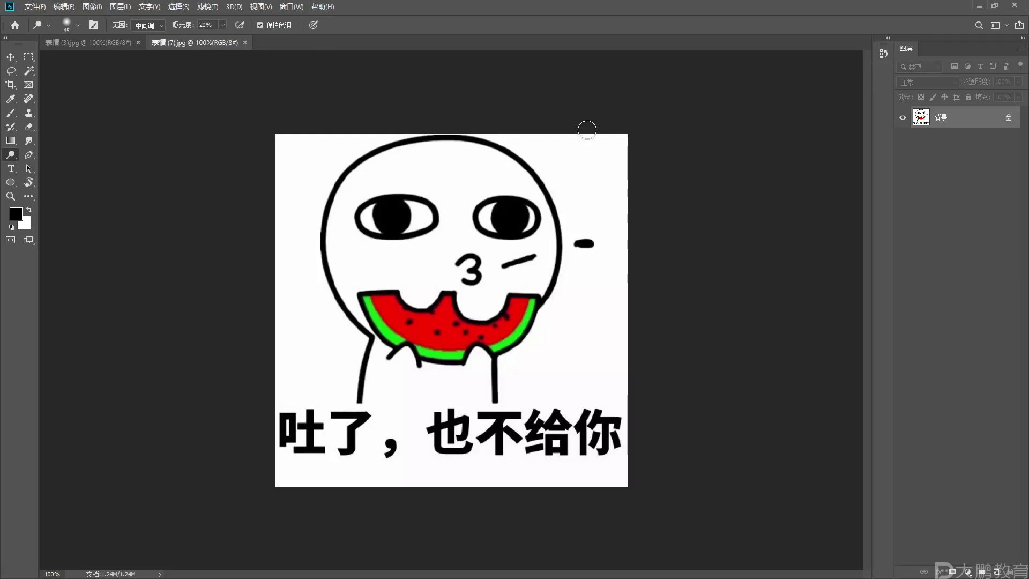
- Switch to Photoshop and close the documents 表情 (7).jpg and 表情 (3).jpg
{"action": "left_click", "coordinate": [91, 43]}
{"action": "left_click", "coordinate": [172, 45]}
{"action": "left_click", "coordinate": [245, 43]}
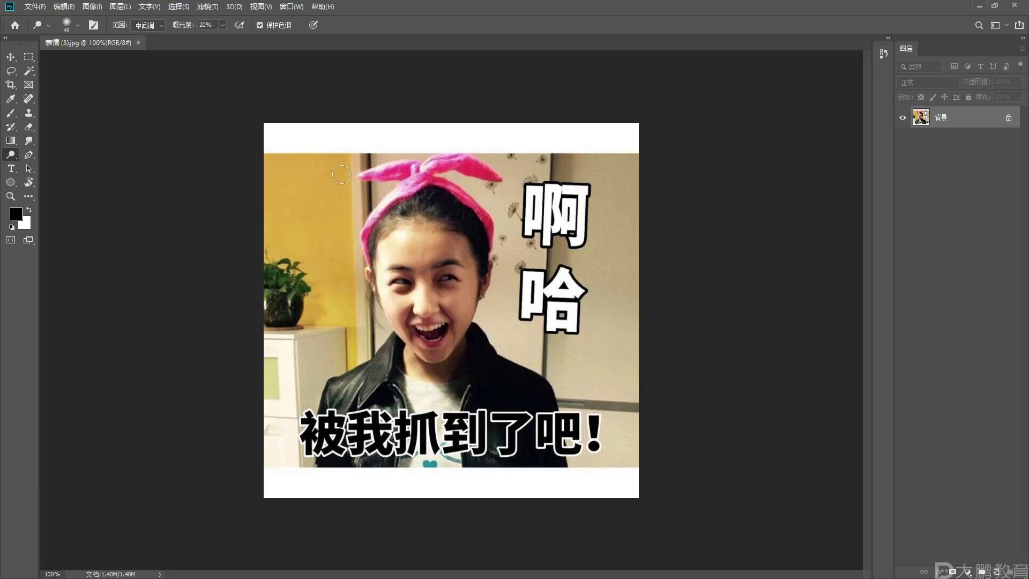
{"action": "left_click", "coordinate": [138, 42]}
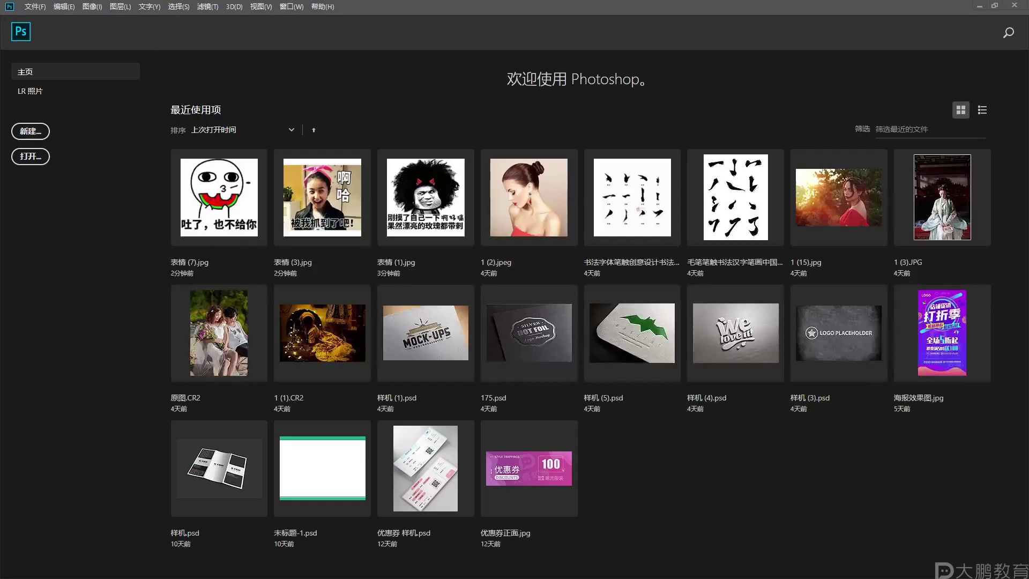
- Open 表情 (1).jpg from the 表情素材 folder as a document in Photoshop
{"action": "key", "text": "ctrl+o"}
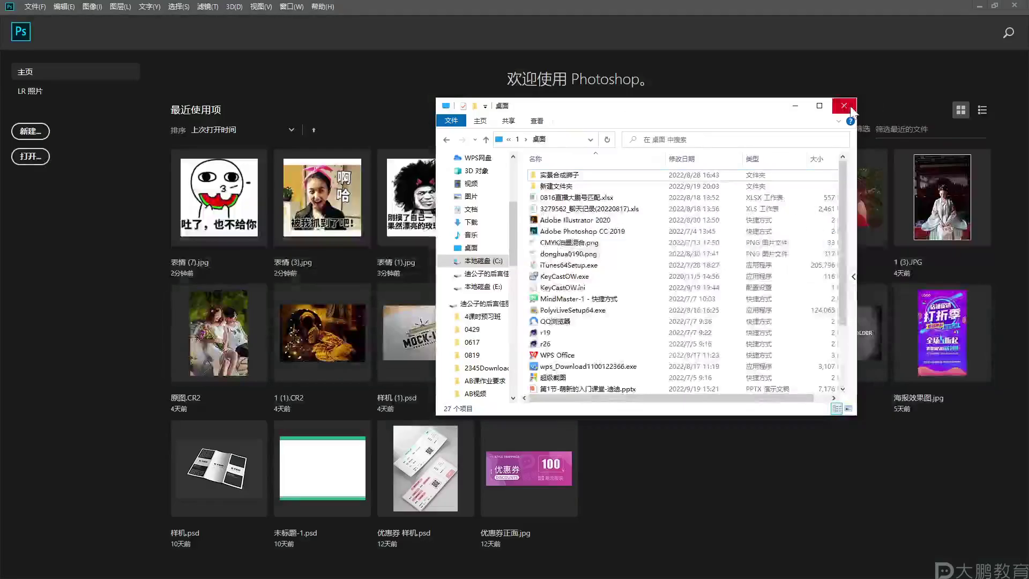
{"action": "left_click", "coordinate": [855, 104]}
{"action": "key", "text": "alt+Tab"}
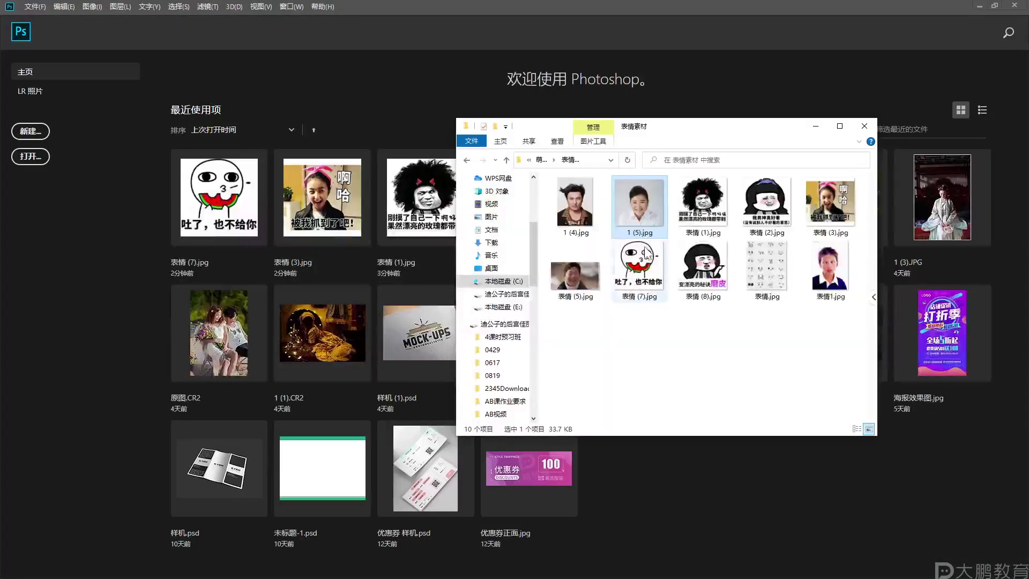
{"action": "left_click_drag", "start_coordinate": [703, 204], "coordinate": [654, 2]}
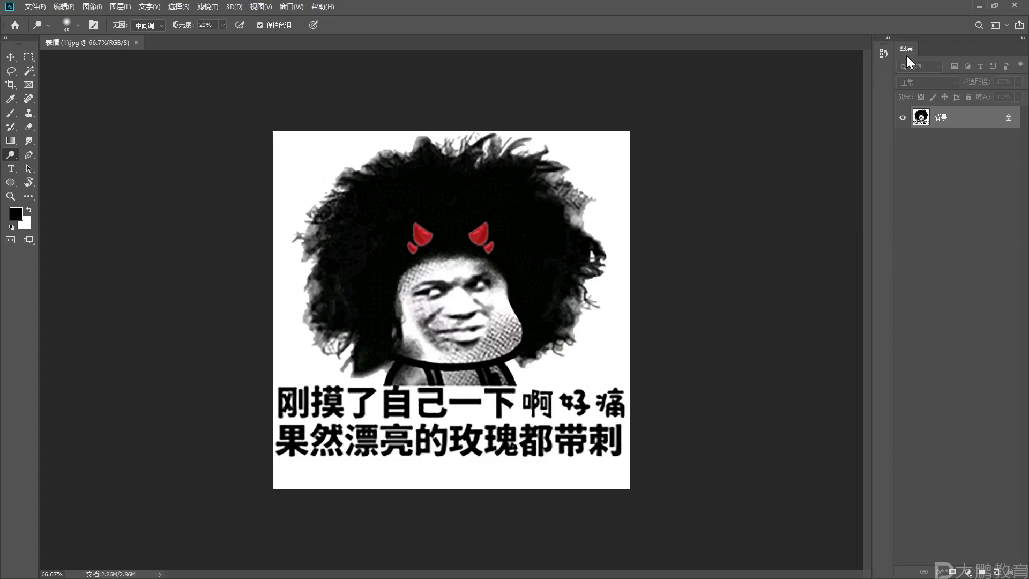
- Duplicate the 背景 layer and set the layer thumbnails to a larger size
{"action": "right_click", "coordinate": [925, 117]}
{"action": "left_click", "coordinate": [920, 114]}
{"action": "key", "text": "ctrl+j"}
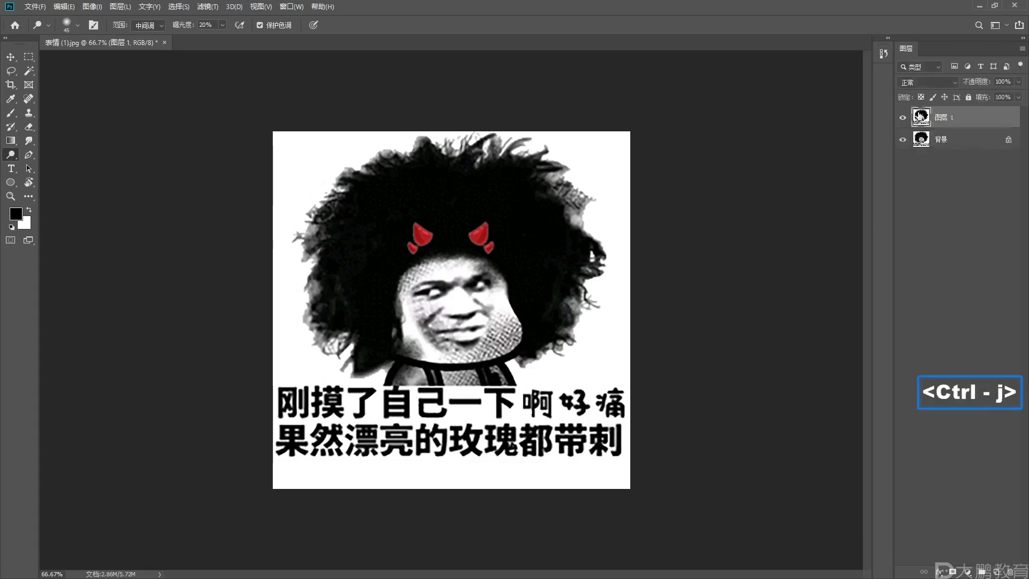
{"action": "right_click", "coordinate": [920, 115]}
{"action": "left_click", "coordinate": [946, 220]}
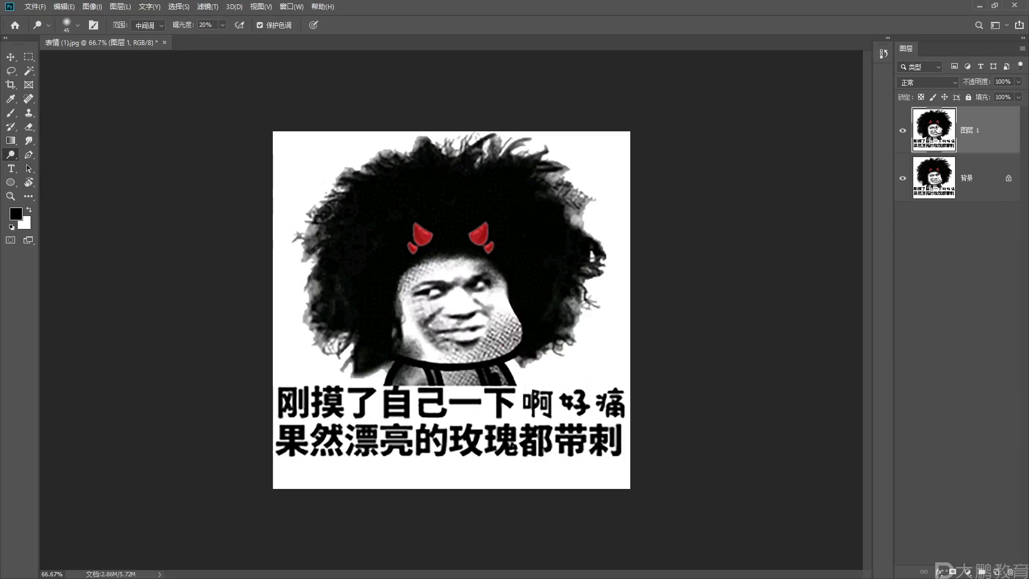
- Delete the duplicate of the 背景 layer and create a new empty layer above the background
{"action": "key", "text": "Delete"}
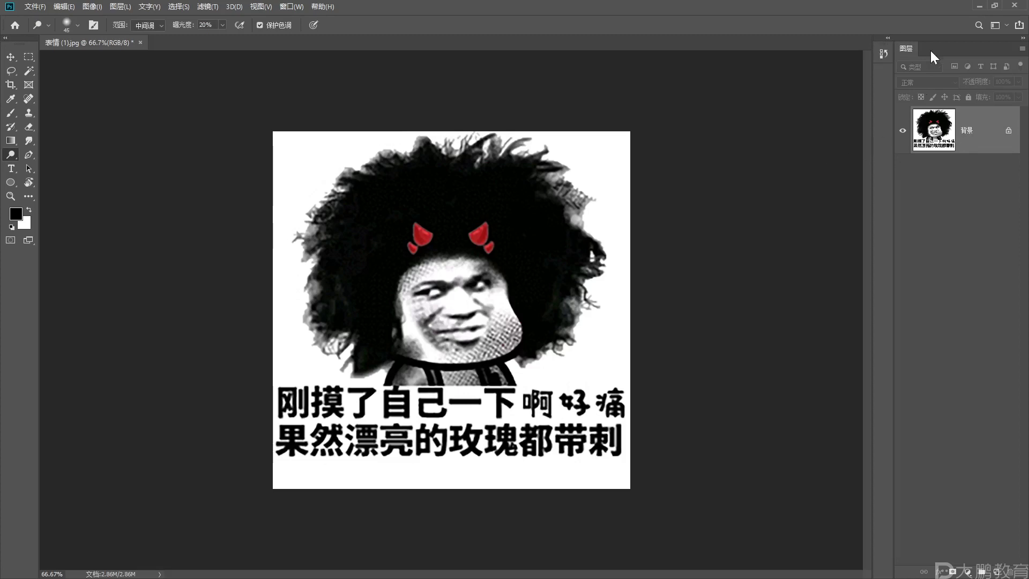
{"action": "key", "text": "F2"}
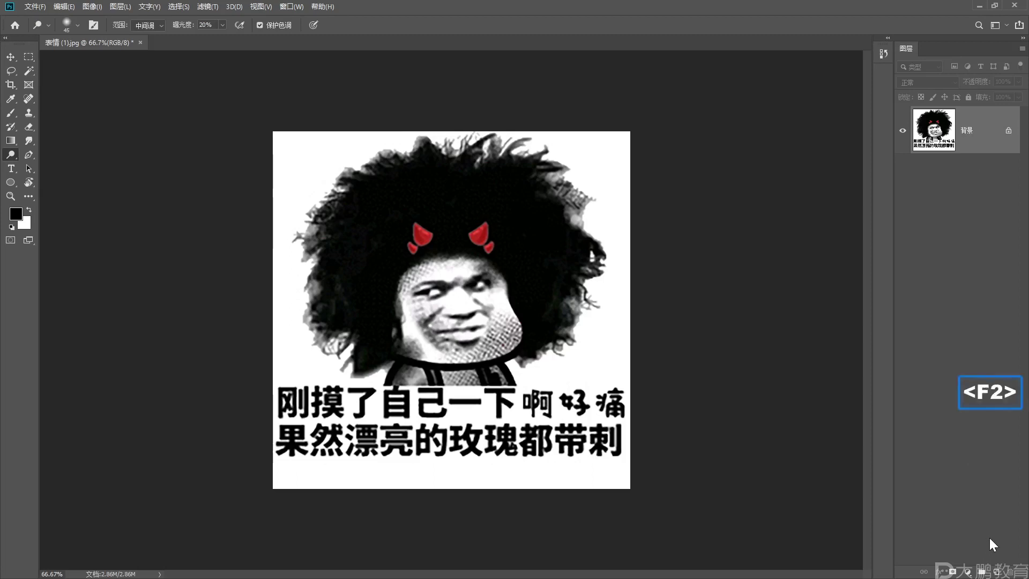
{"action": "mouse_move", "coordinate": [968, 537]}
{"action": "left_mouse_down"}
{"action": "mouse_move", "coordinate": [925, 575]}
{"action": "mouse_move", "coordinate": [994, 551]}
{"action": "left_mouse_up"}
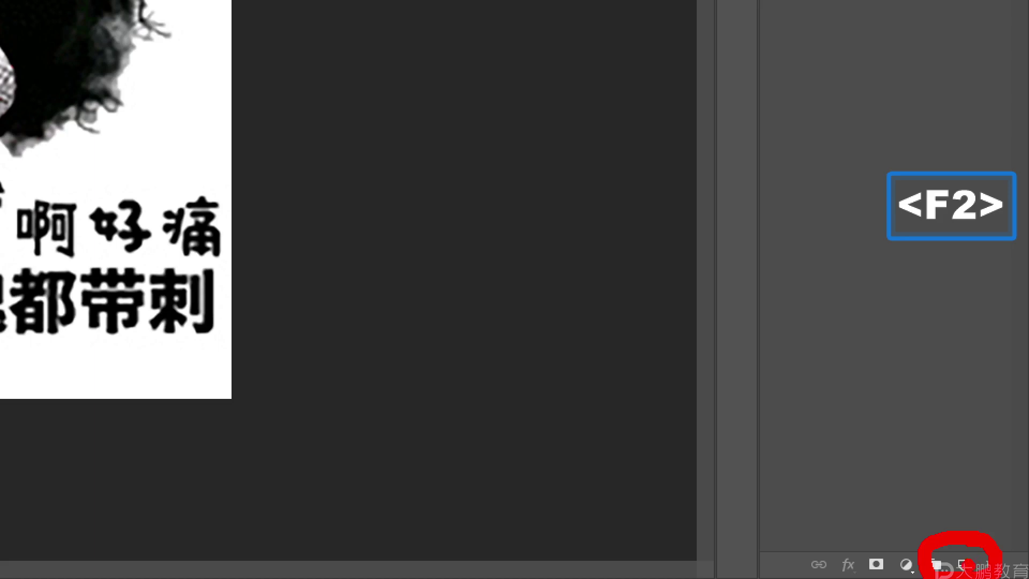
{"action": "key", "text": "Escape"}
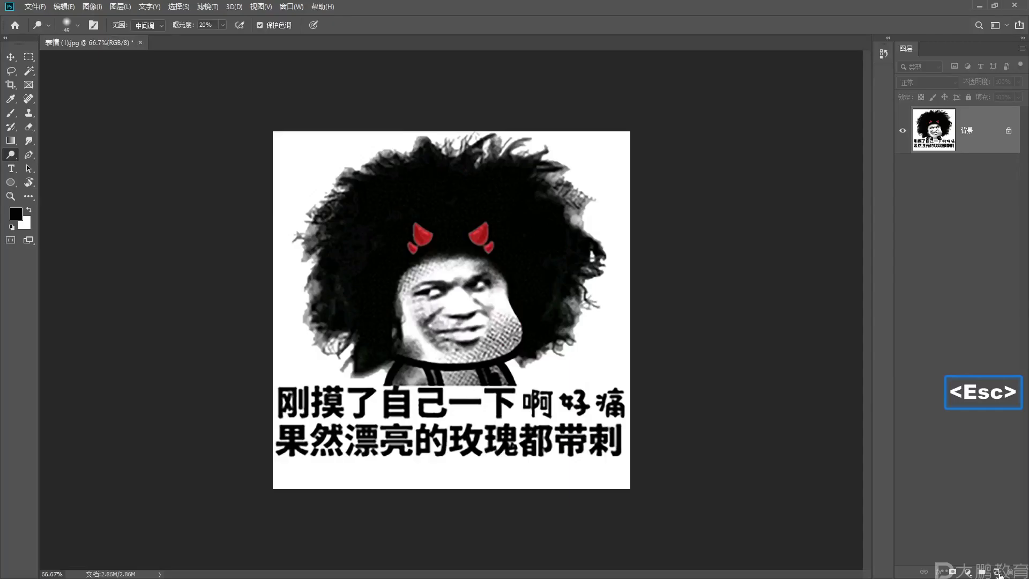
{"action": "left_click", "coordinate": [997, 573]}
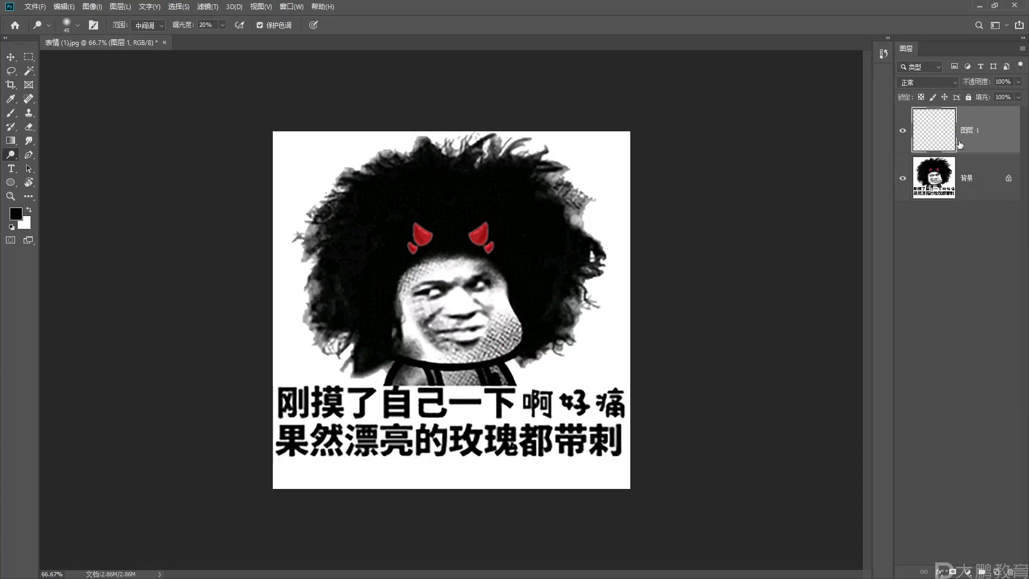
- Switch the layer thumbnails to the small size and back to the large size
{"action": "right_click", "coordinate": [934, 135]}
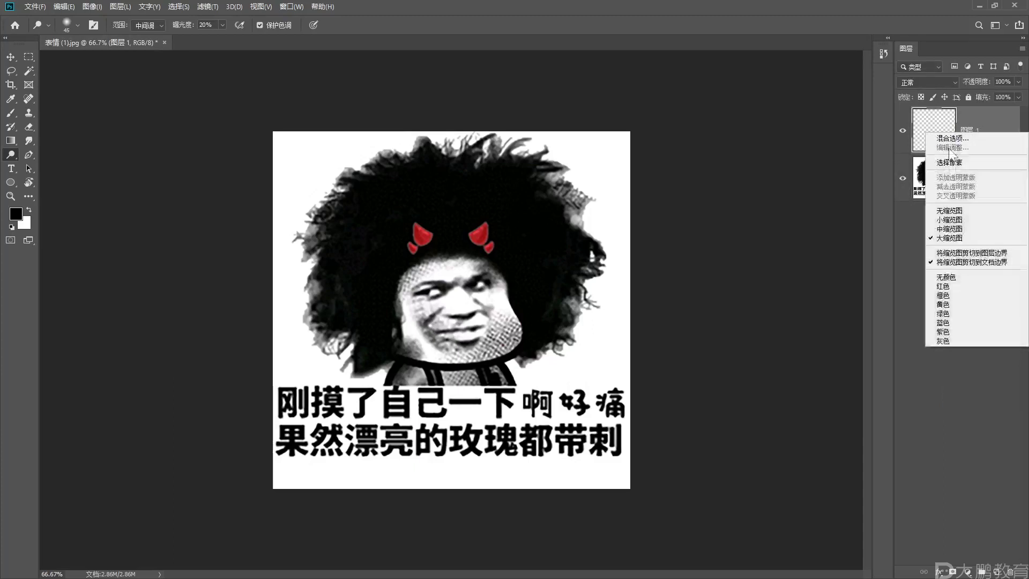
{"action": "left_click", "coordinate": [949, 219]}
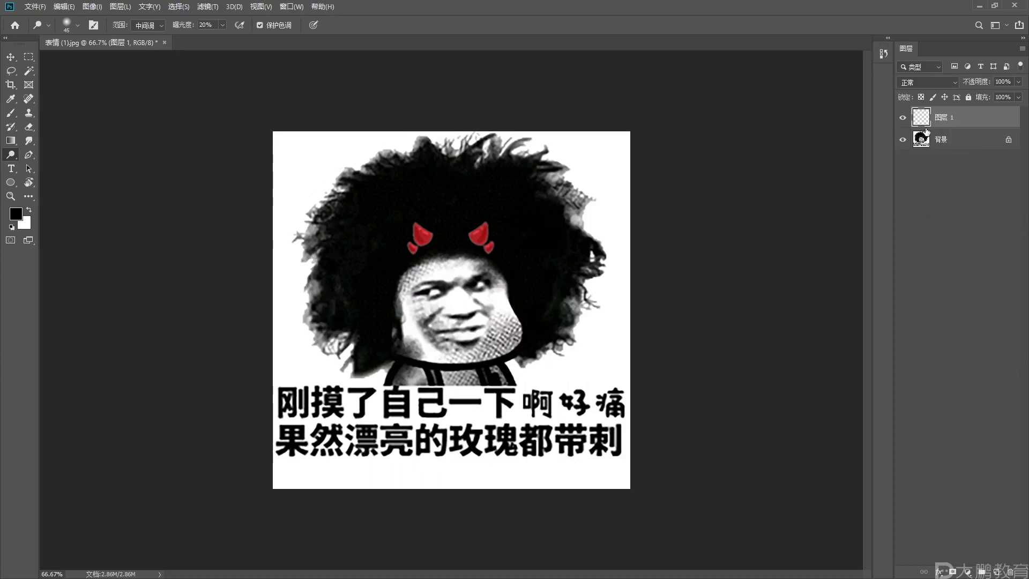
{"action": "right_click", "coordinate": [927, 132]}
{"action": "left_click", "coordinate": [948, 223]}
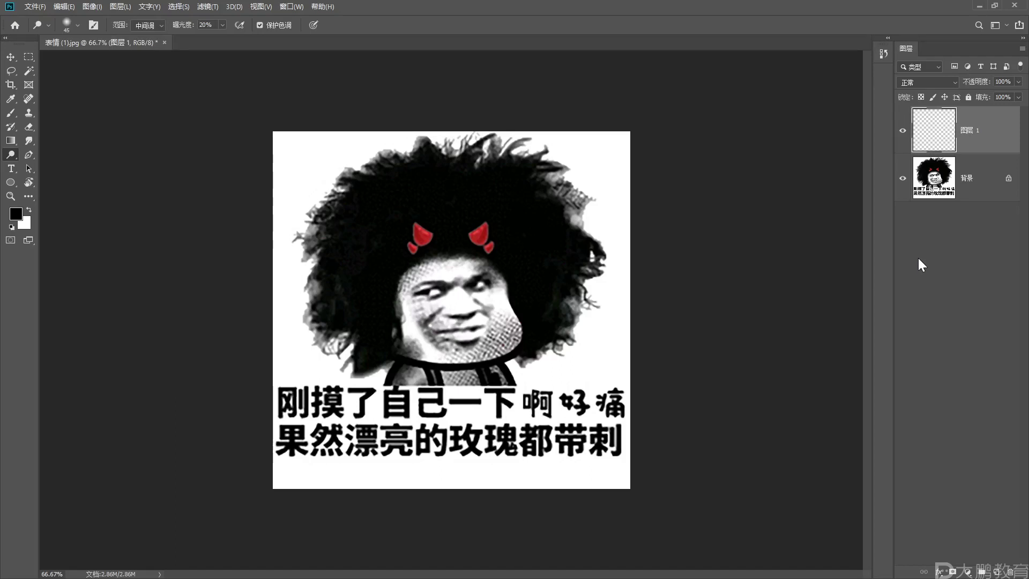
- Delete the empty layer above the 背景 layer
{"action": "right_click", "coordinate": [941, 134]}
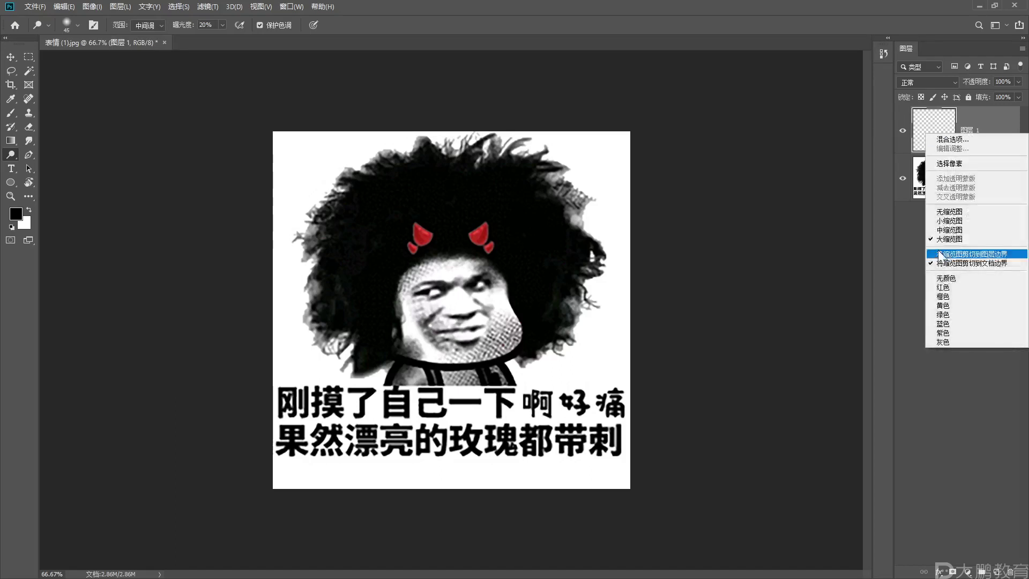
{"action": "left_click", "coordinate": [915, 256]}
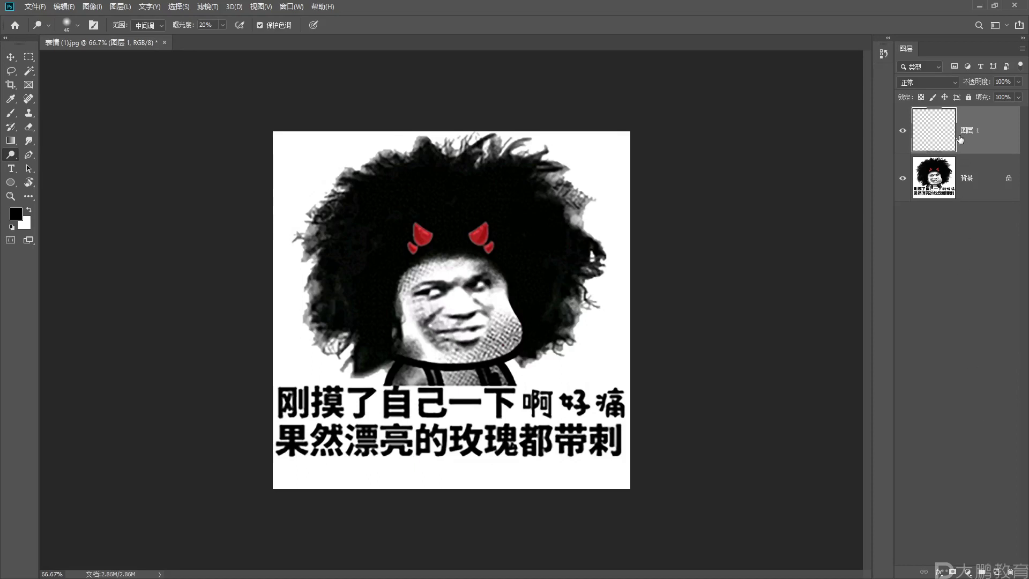
{"action": "key", "text": "Delete"}
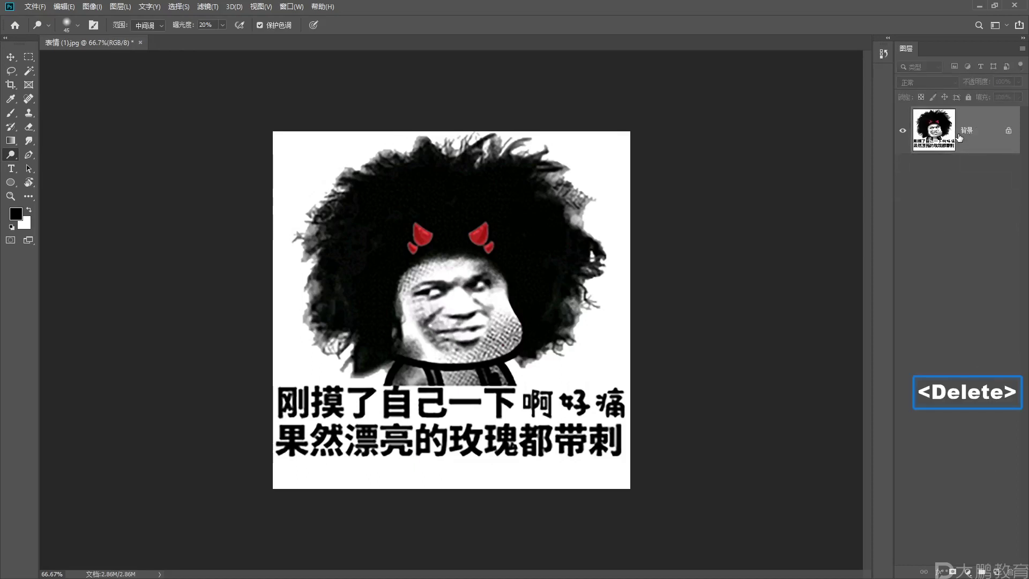
- Create a new empty layer above the 背景 layer
{"action": "key", "text": "ctrl+alt"}
{"action": "key", "text": "ctrl+alt+shift"}
{"action": "key", "text": "ctrl+alt"}
{"action": "key", "text": "ctrl+alt+shift"}
{"action": "key", "text": "ctrl+alt"}
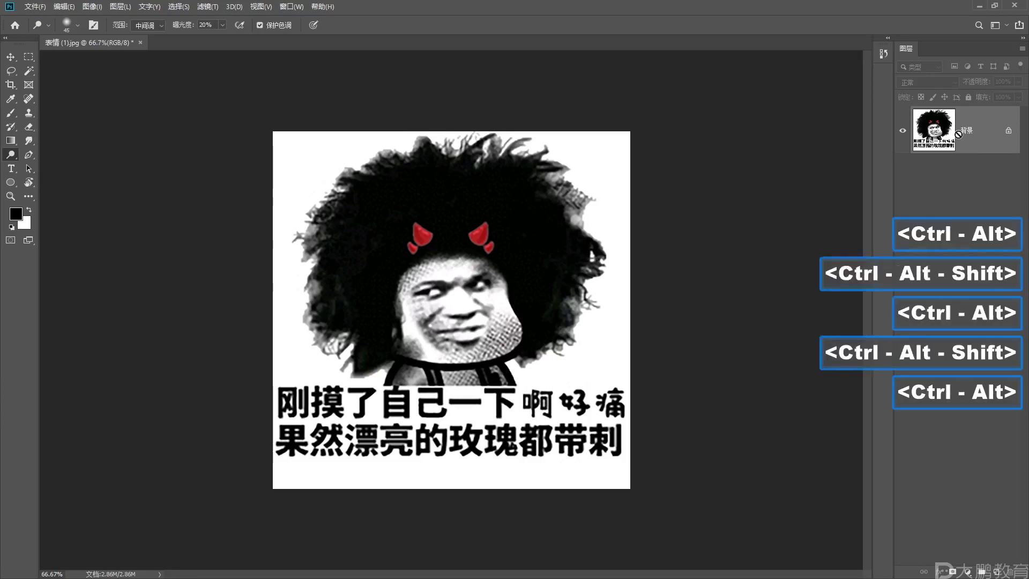
{"action": "key", "text": "ctrl+alt+shift+n"}
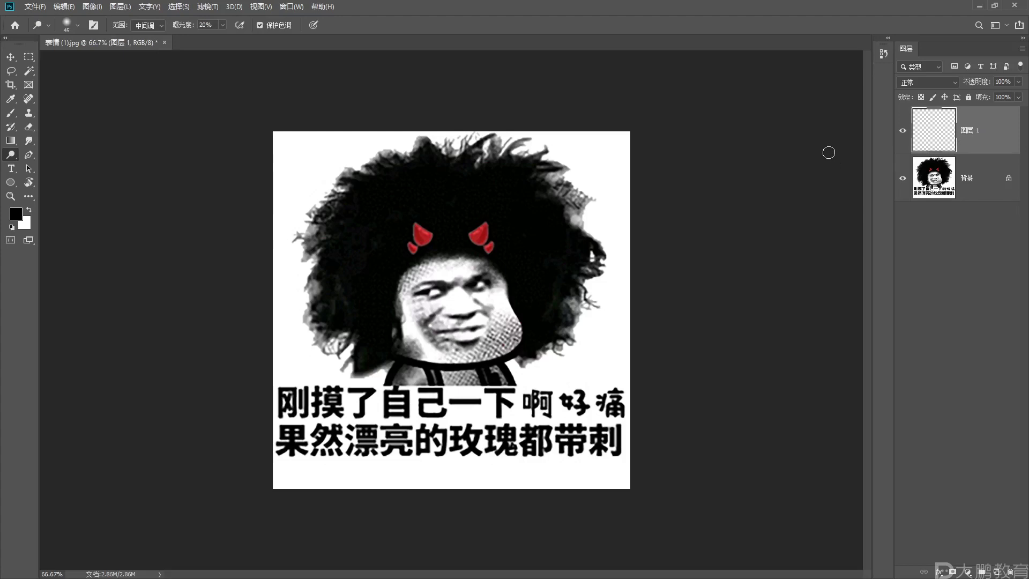
- Add a second empty layer on top and delete both empty layers, leaving only the 背景 layer
{"action": "key", "text": "ctrl+shift"}
{"action": "key", "text": "ctrl+alt"}
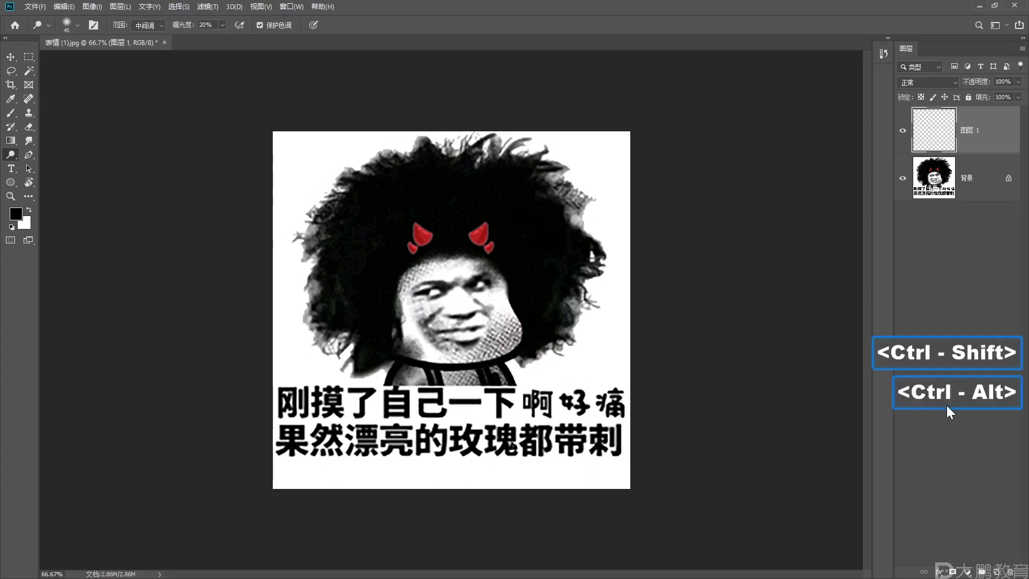
{"action": "key", "text": "ctrl+alt+shift+n"}
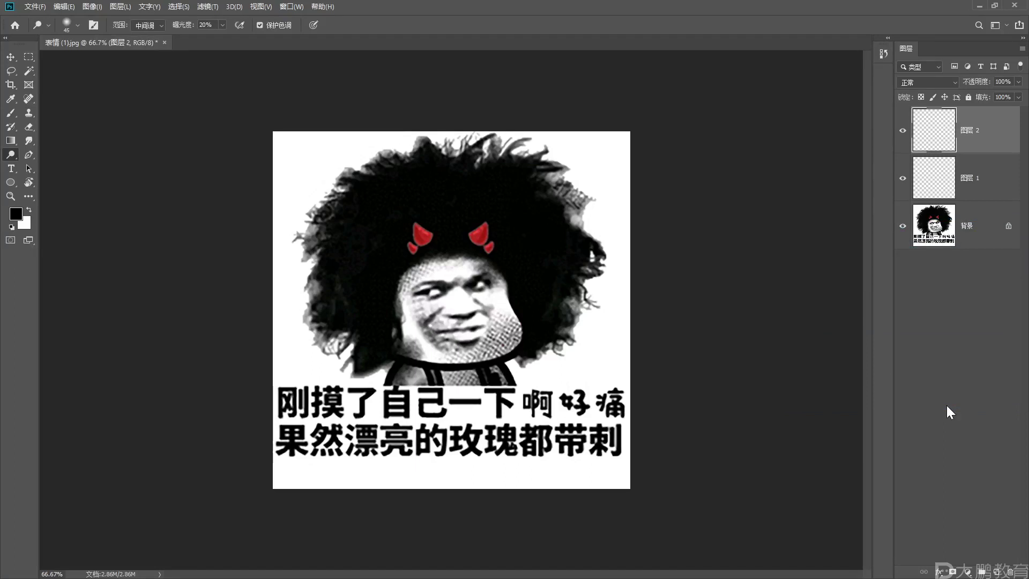
{"action": "key", "text": "Delete"}
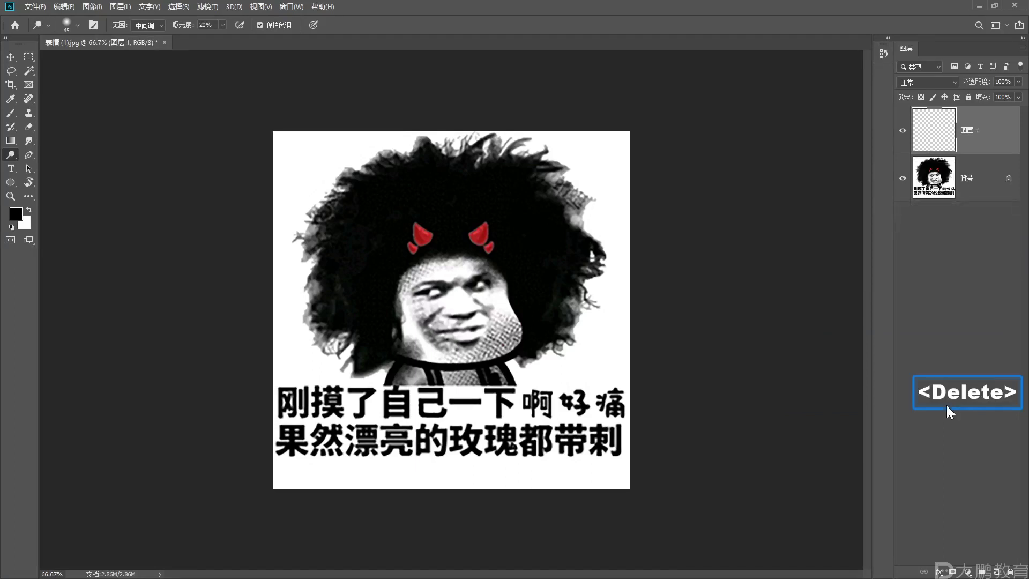
{"action": "left_click_drag", "start_coordinate": [972, 131], "coordinate": [1012, 571]}
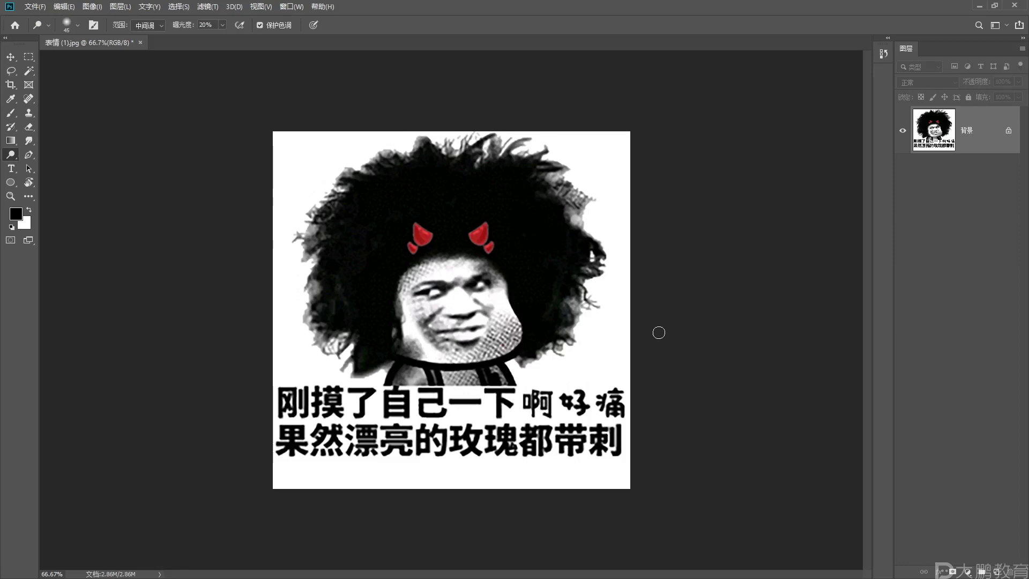
- Switch to File Explorer and examine the Windows and Mac keyboard reference image for the modifier and delete keys, returning to Photoshop
{"action": "left_click", "coordinate": [978, 6]}
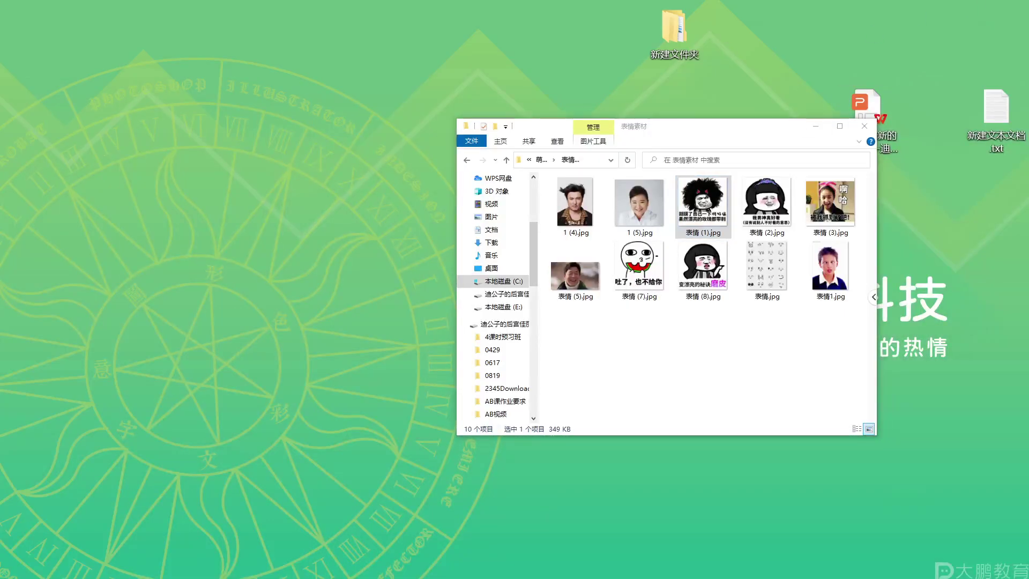
{"action": "key", "text": "super+e"}
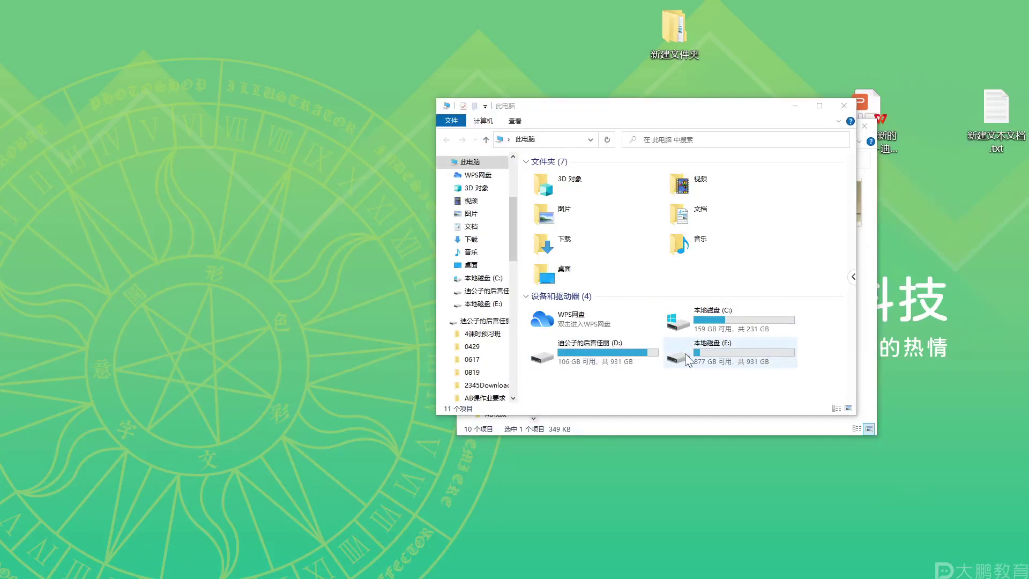
{"action": "double_click", "coordinate": [619, 343]}
{"action": "key", "text": "alt+F4"}
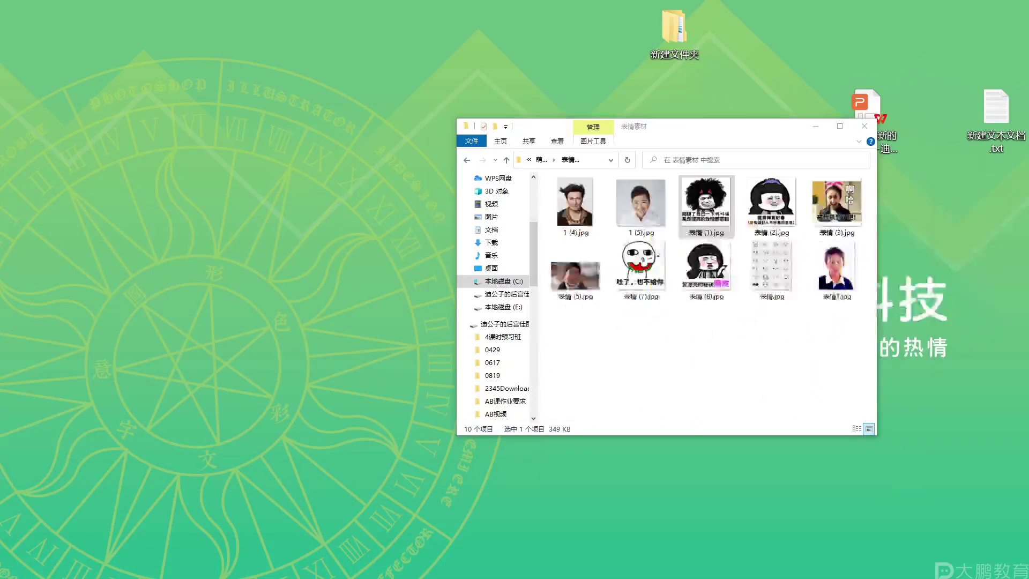
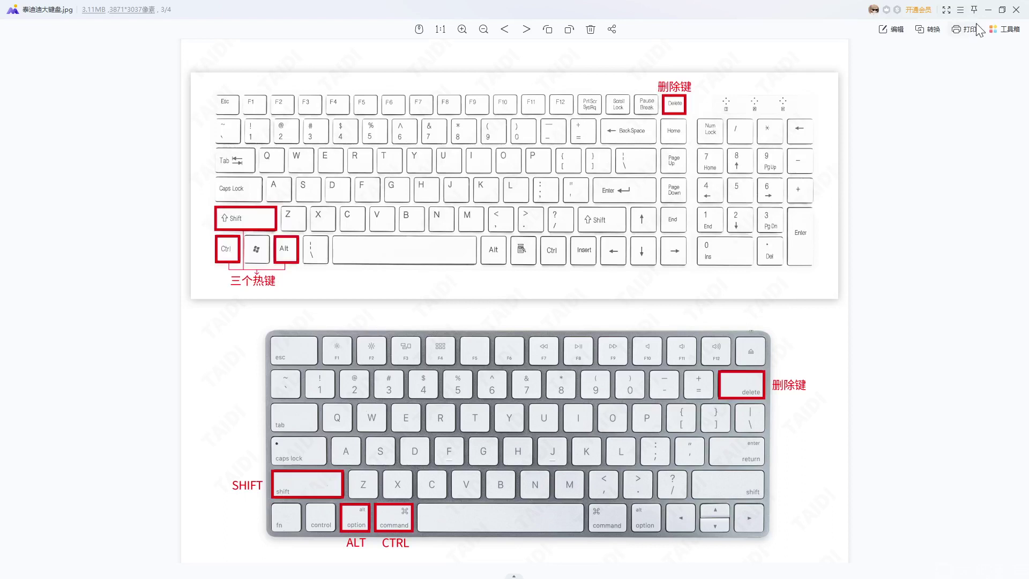
{"action": "left_click", "coordinate": [1009, 10]}
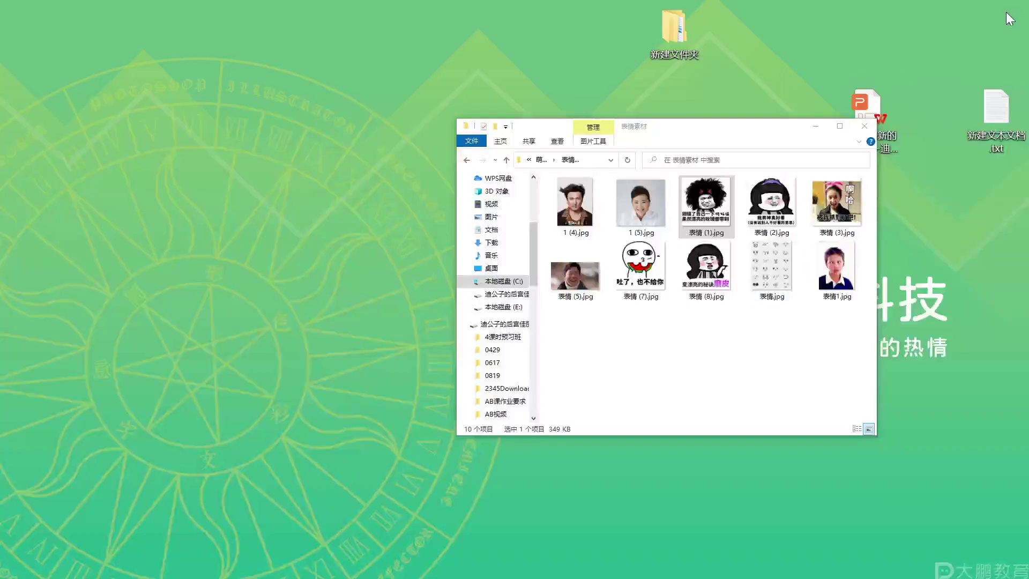
{"action": "left_click", "coordinate": [816, 126]}
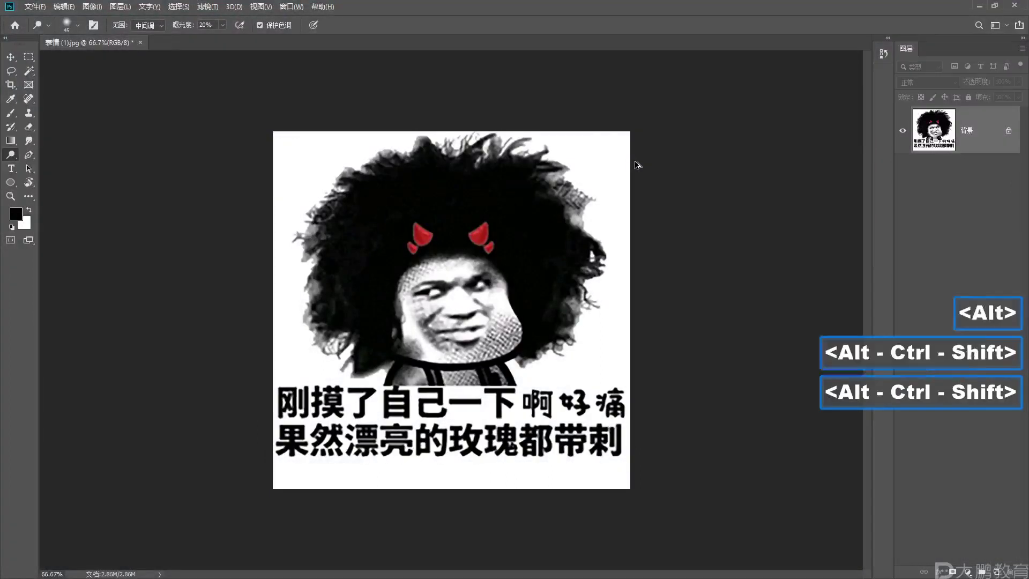
- Create a new empty layer above the 背景 layer and activate the Brush tool in a single-column toolbox
{"action": "key", "text": "ctrl+alt+shift+n"}
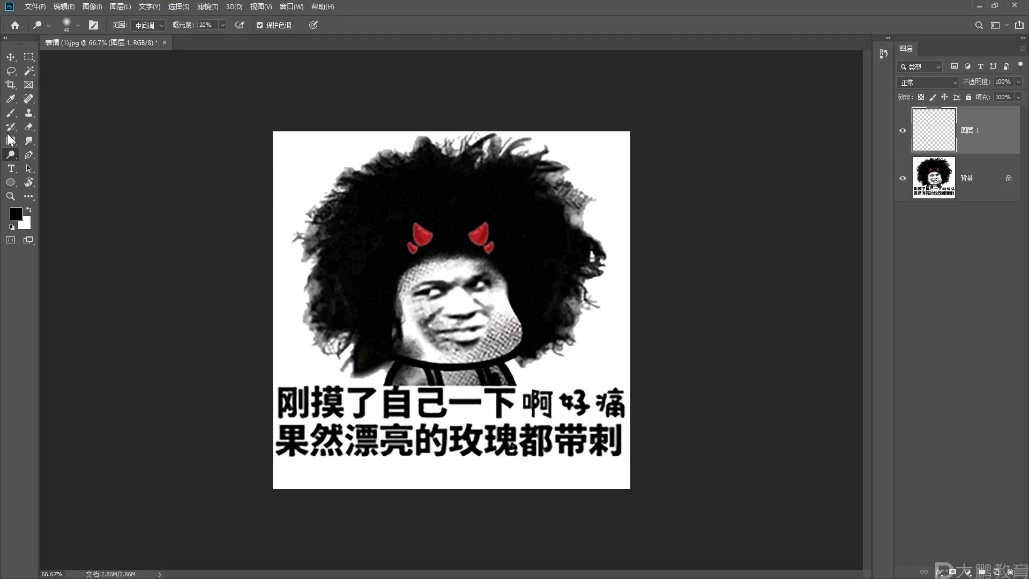
{"action": "left_click", "coordinate": [10, 114]}
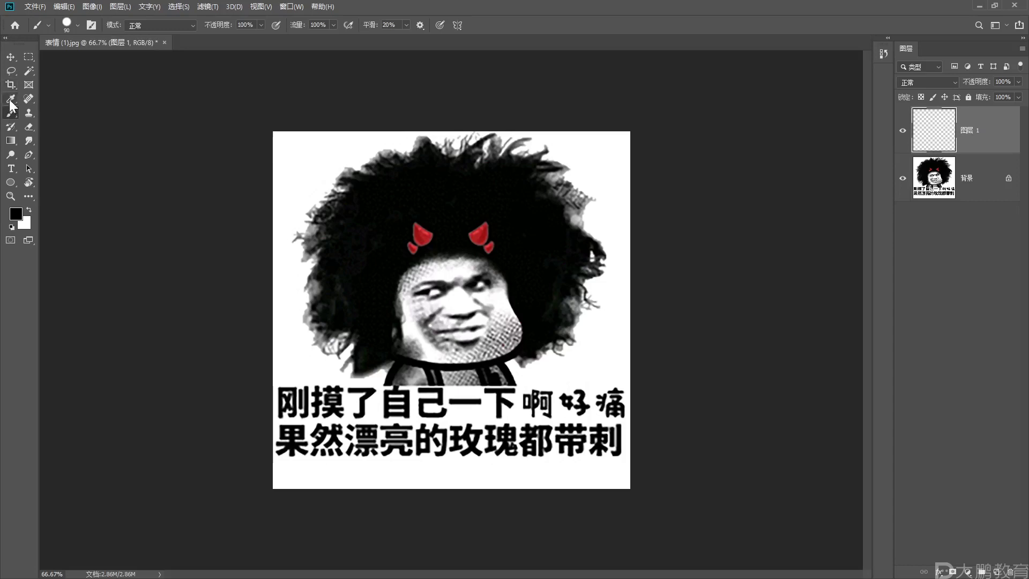
{"action": "left_click", "coordinate": [7, 38]}
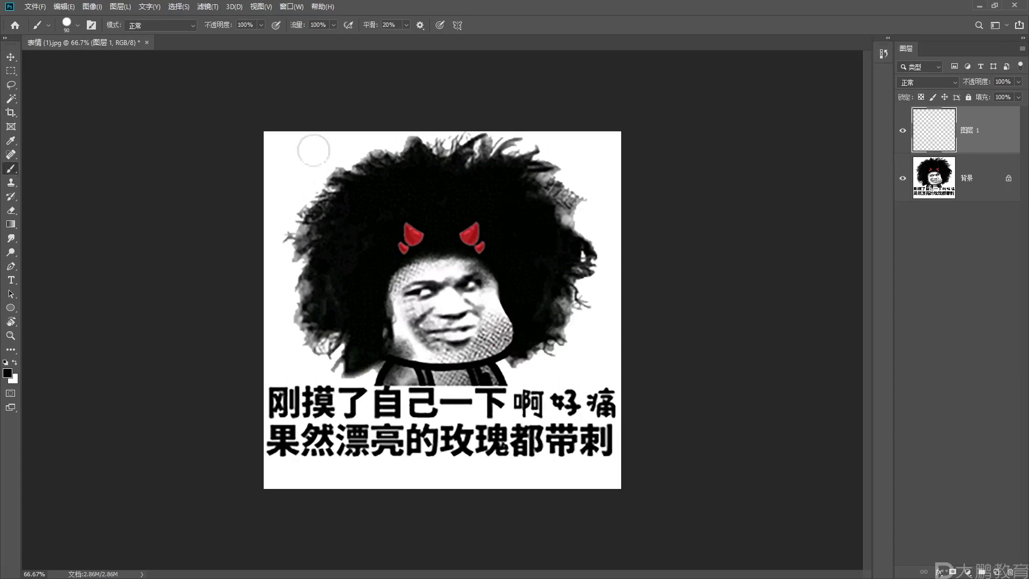
- Paint broad black brush strokes on 图层 1 over most of the face, hair and caption
{"action": "mouse_move", "coordinate": [411, 236]}
{"action": "left_mouse_down"}
{"action": "mouse_move", "coordinate": [375, 282]}
{"action": "mouse_move", "coordinate": [456, 263]}
{"action": "left_mouse_up"}
{"action": "mouse_move", "coordinate": [424, 308]}
{"action": "left_mouse_down"}
{"action": "mouse_move", "coordinate": [498, 337]}
{"action": "mouse_move", "coordinate": [425, 328]}
{"action": "mouse_move", "coordinate": [472, 274]}
{"action": "mouse_move", "coordinate": [444, 315]}
{"action": "mouse_move", "coordinate": [504, 306]}
{"action": "mouse_move", "coordinate": [482, 235]}
{"action": "mouse_move", "coordinate": [408, 397]}
{"action": "mouse_move", "coordinate": [611, 356]}
{"action": "mouse_move", "coordinate": [544, 378]}
{"action": "left_mouse_up"}
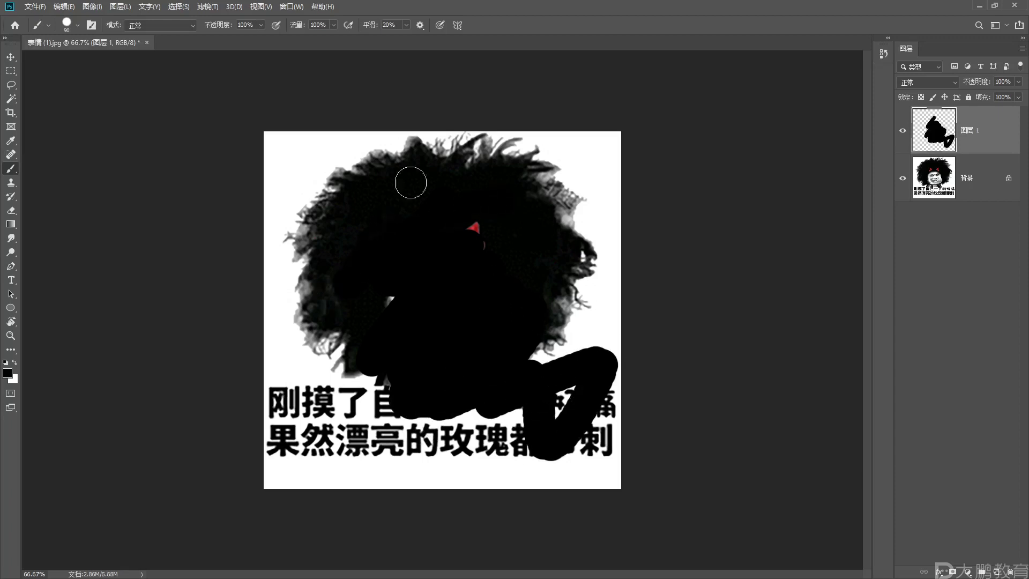
{"action": "mouse_move", "coordinate": [294, 284]}
{"action": "left_mouse_down"}
{"action": "mouse_move", "coordinate": [397, 192]}
{"action": "mouse_move", "coordinate": [568, 223]}
{"action": "mouse_move", "coordinate": [603, 218]}
{"action": "mouse_move", "coordinate": [459, 132]}
{"action": "mouse_move", "coordinate": [387, 245]}
{"action": "mouse_move", "coordinate": [488, 328]}
{"action": "mouse_move", "coordinate": [395, 325]}
{"action": "left_mouse_up"}
{"action": "mouse_move", "coordinate": [271, 253]}
{"action": "left_mouse_down"}
{"action": "mouse_move", "coordinate": [356, 340]}
{"action": "mouse_move", "coordinate": [548, 166]}
{"action": "mouse_move", "coordinate": [534, 281]}
{"action": "mouse_move", "coordinate": [349, 214]}
{"action": "mouse_move", "coordinate": [413, 362]}
{"action": "mouse_move", "coordinate": [332, 418]}
{"action": "mouse_move", "coordinate": [467, 457]}
{"action": "mouse_move", "coordinate": [232, 427]}
{"action": "mouse_move", "coordinate": [483, 421]}
{"action": "left_mouse_up"}
{"action": "mouse_move", "coordinate": [632, 435]}
{"action": "left_mouse_down"}
{"action": "mouse_move", "coordinate": [412, 414]}
{"action": "mouse_move", "coordinate": [639, 429]}
{"action": "left_mouse_up"}
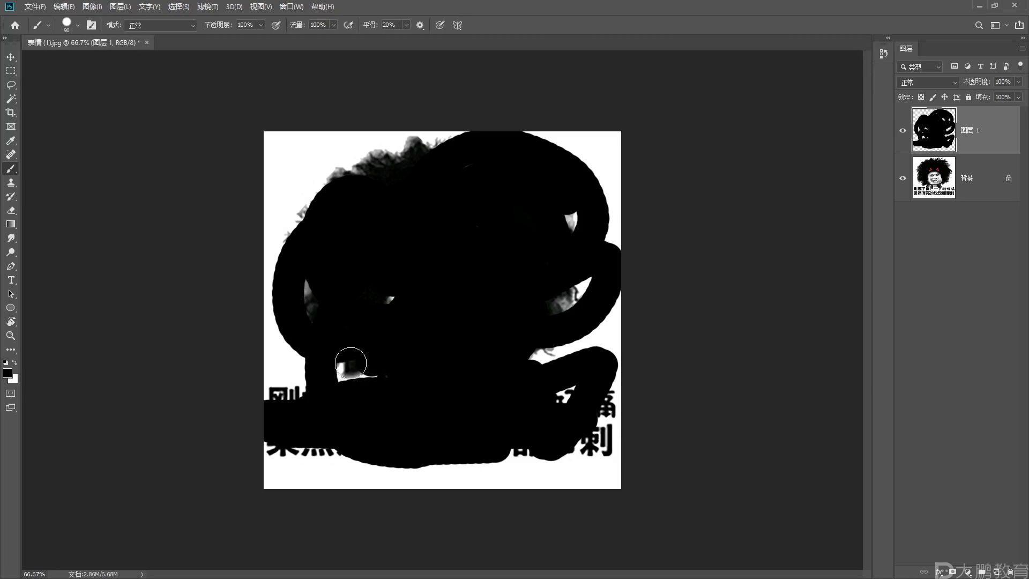
{"action": "mouse_move", "coordinate": [600, 191]}
{"action": "left_mouse_down"}
{"action": "mouse_move", "coordinate": [458, 289]}
{"action": "mouse_move", "coordinate": [607, 194]}
{"action": "mouse_move", "coordinate": [620, 223]}
{"action": "mouse_move", "coordinate": [465, 201]}
{"action": "left_mouse_up"}
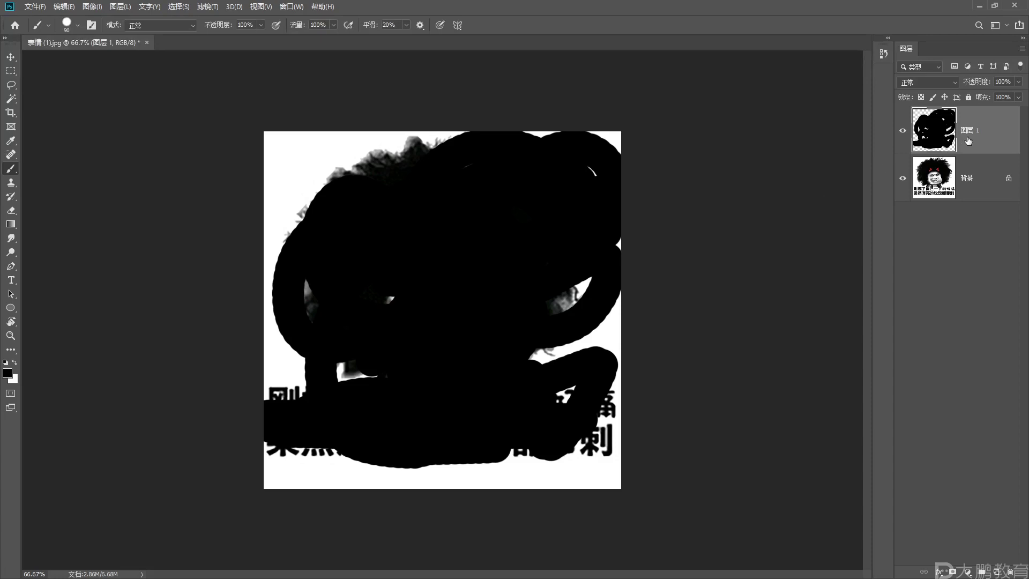
- Compare the picture with the painted layer hidden and shown, and delete the painted layer
{"action": "left_click", "coordinate": [902, 130]}
{"action": "left_click", "coordinate": [903, 130]}
{"action": "left_click", "coordinate": [903, 131]}
{"action": "left_click", "coordinate": [903, 131]}
{"action": "key", "text": "Delete"}
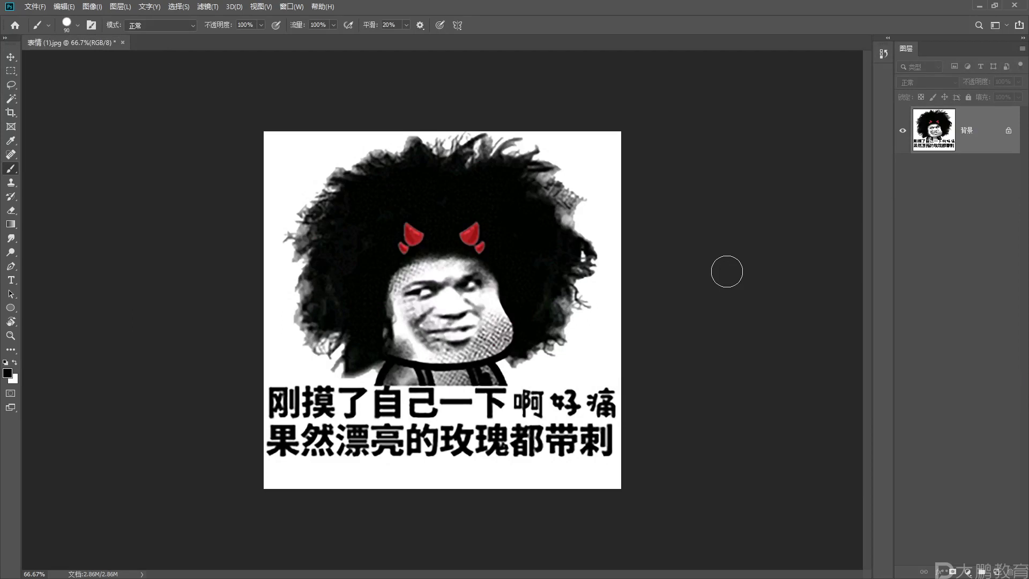
- Add and delete an empty layer, and try a black brush stroke directly on the 背景 layer's face before undoing it
{"action": "key", "text": "ctrl+alt+shift+n"}
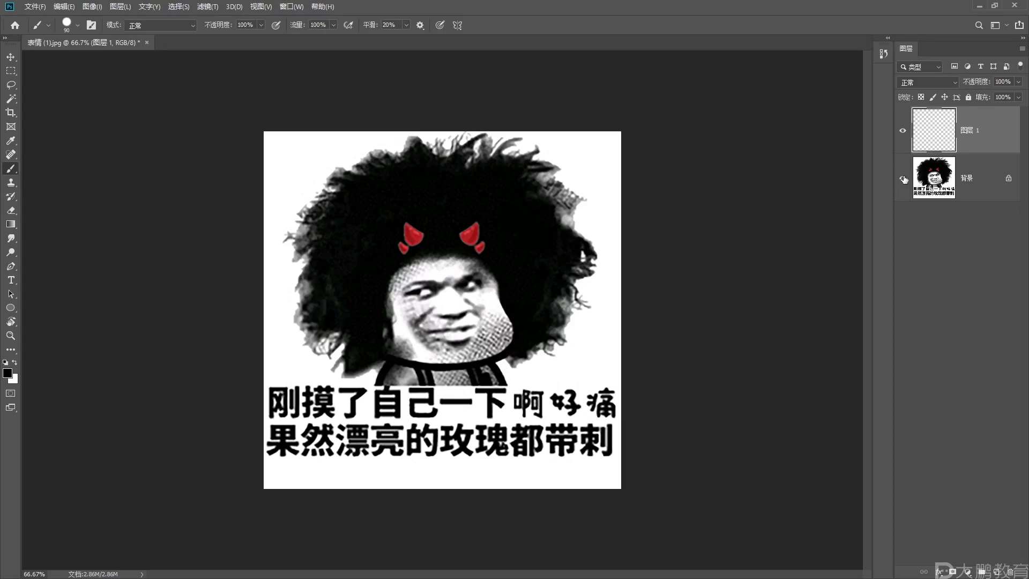
{"action": "key", "text": "Delete"}
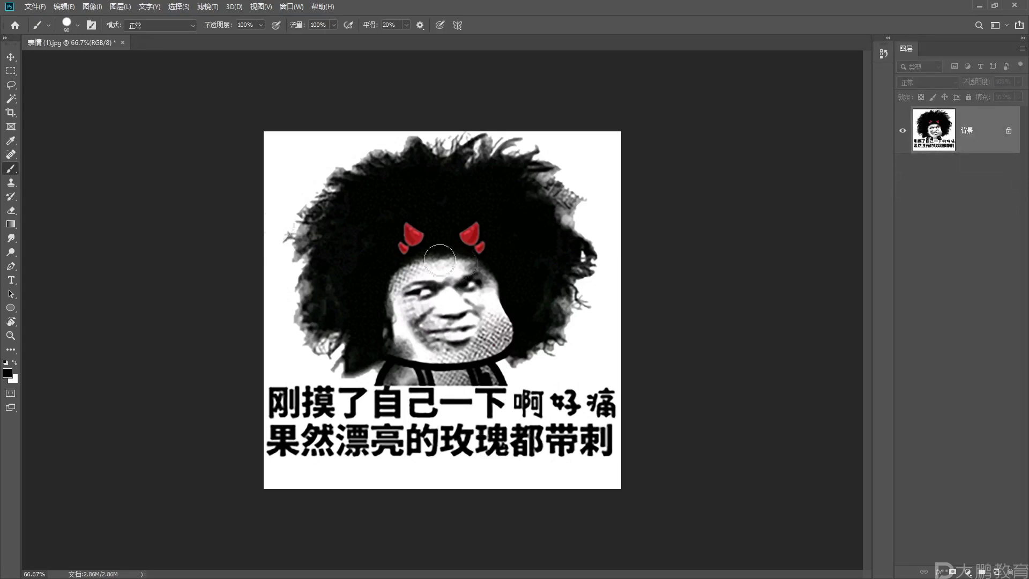
{"action": "left_click_drag", "start_coordinate": [439, 260], "coordinate": [402, 274]}
{"action": "left_click_drag", "start_coordinate": [326, 313], "coordinate": [456, 321]}
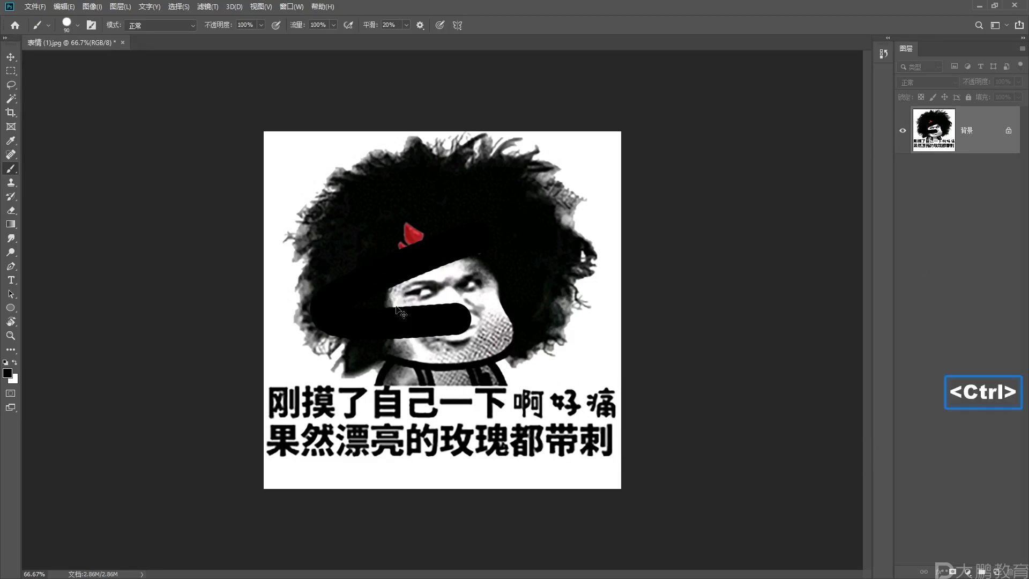
{"action": "key", "text": "ctrl+z"}
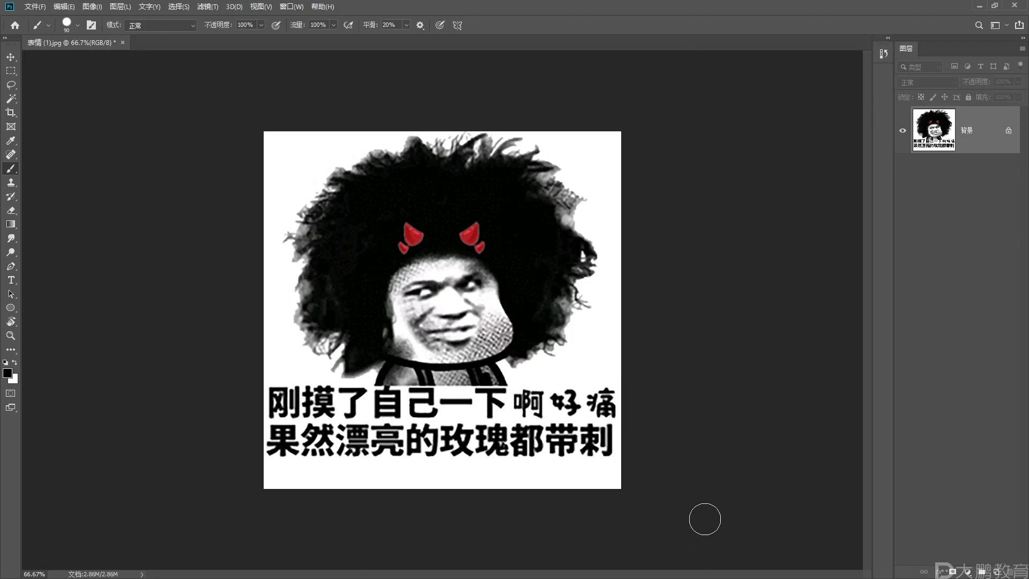
- Create a new empty layer, deselect all layers and select the new layer again
{"action": "key", "text": "ctrl+alt+shift+n"}
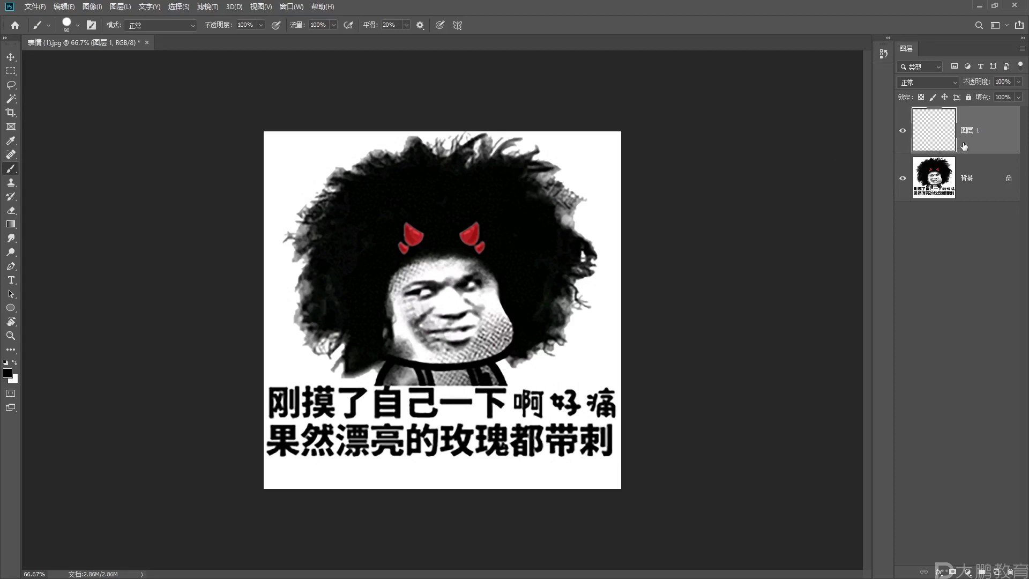
{"action": "left_click", "coordinate": [952, 267]}
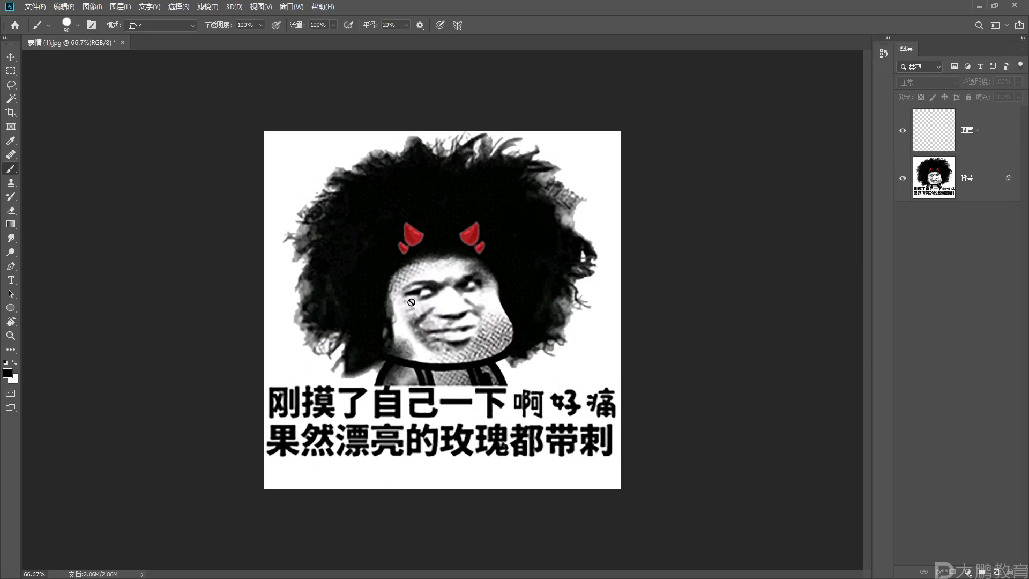
{"action": "left_click", "coordinate": [976, 141]}
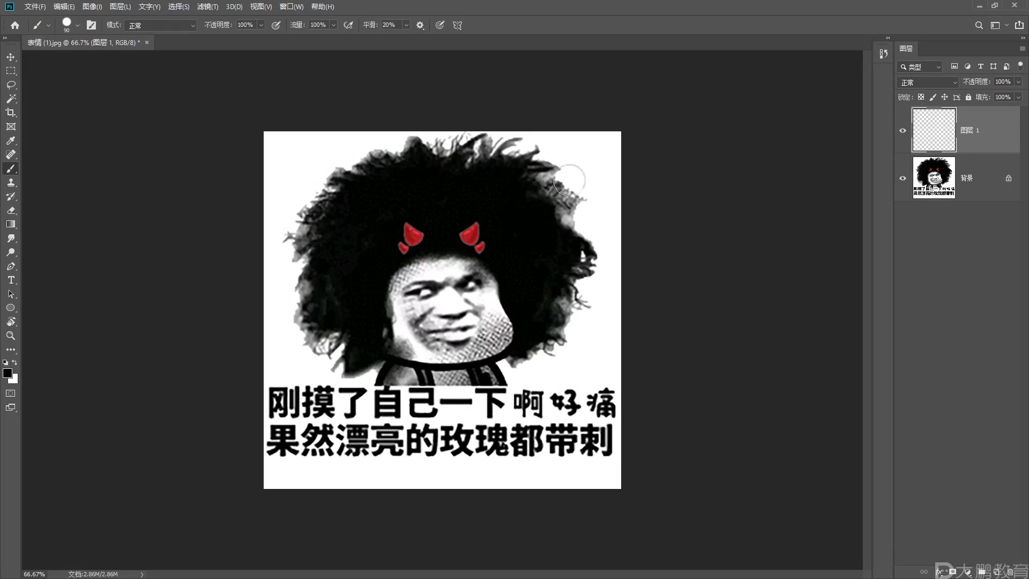
- Paint a short black stroke across the upper edge of the hair on 图层 1, and undo both the stroke and the layer's creation
{"action": "left_click_drag", "start_coordinate": [575, 164], "coordinate": [499, 156]}
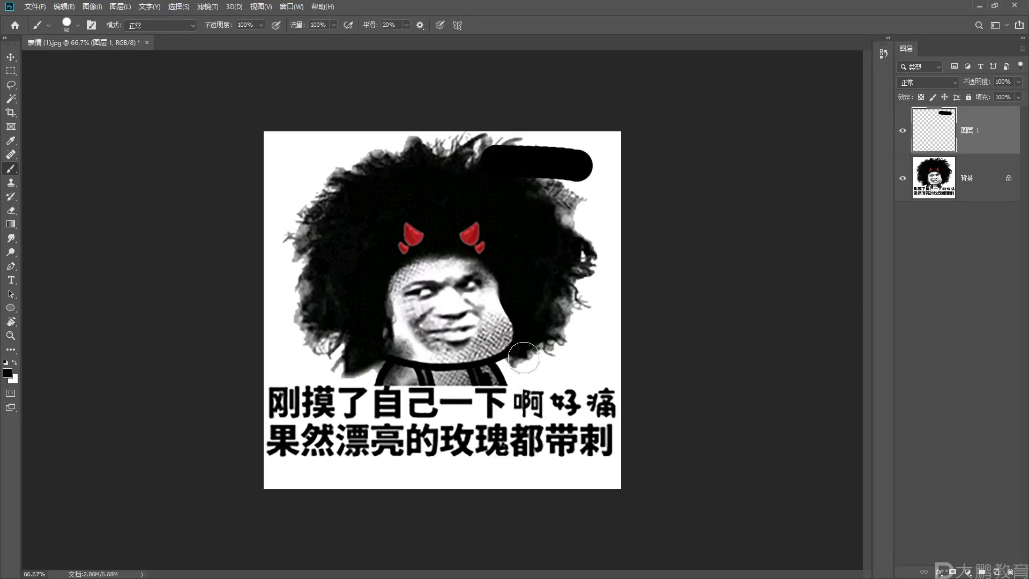
{"action": "key", "text": "ctrl+z"}
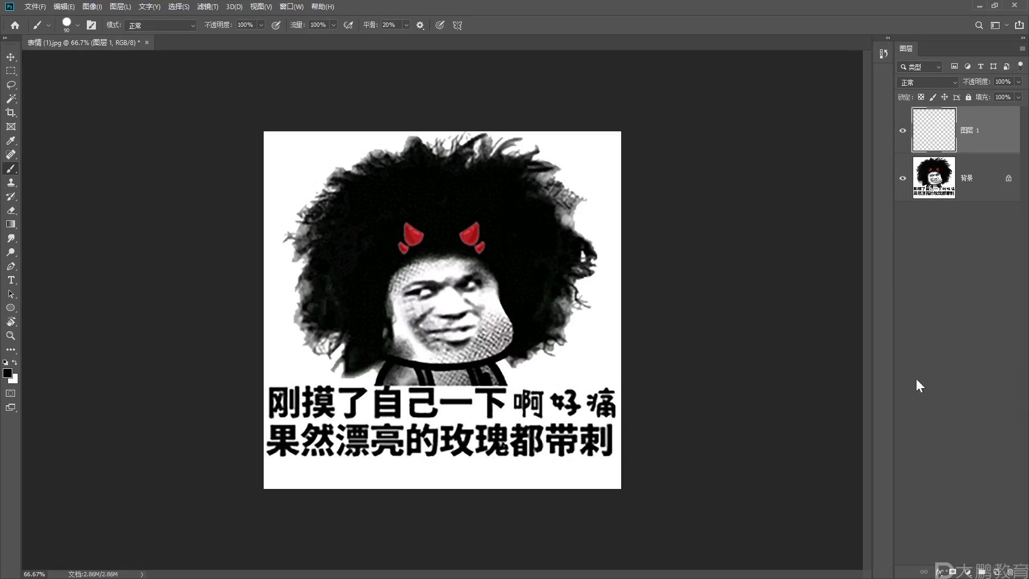
{"action": "key", "text": "ctrl+z"}
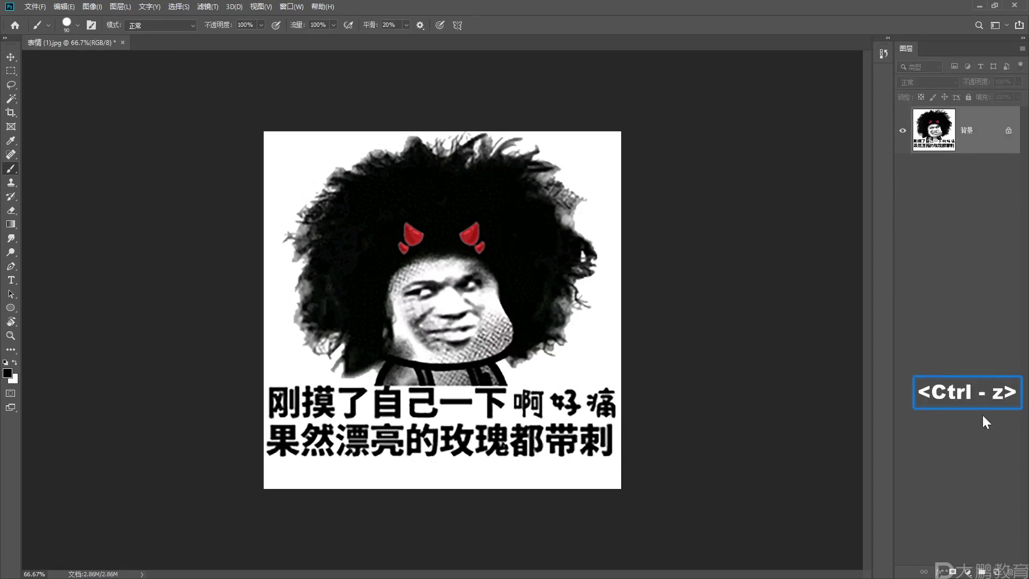
- Create a fresh empty layer above the 背景 layer, keeping the background untouched for painting
{"action": "key", "text": "ctrl+alt+shift+n"}
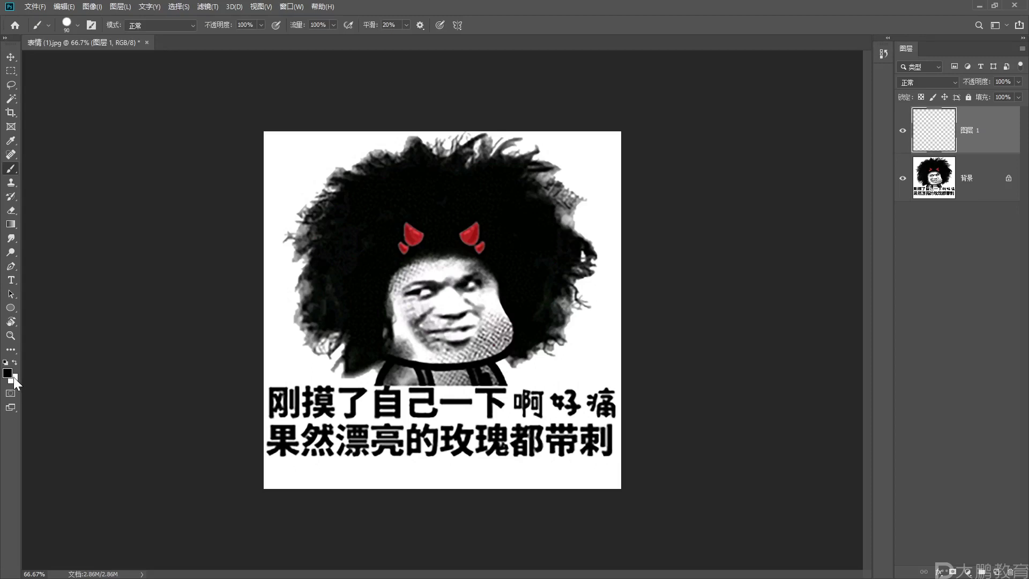
{"action": "key", "text": "F2"}
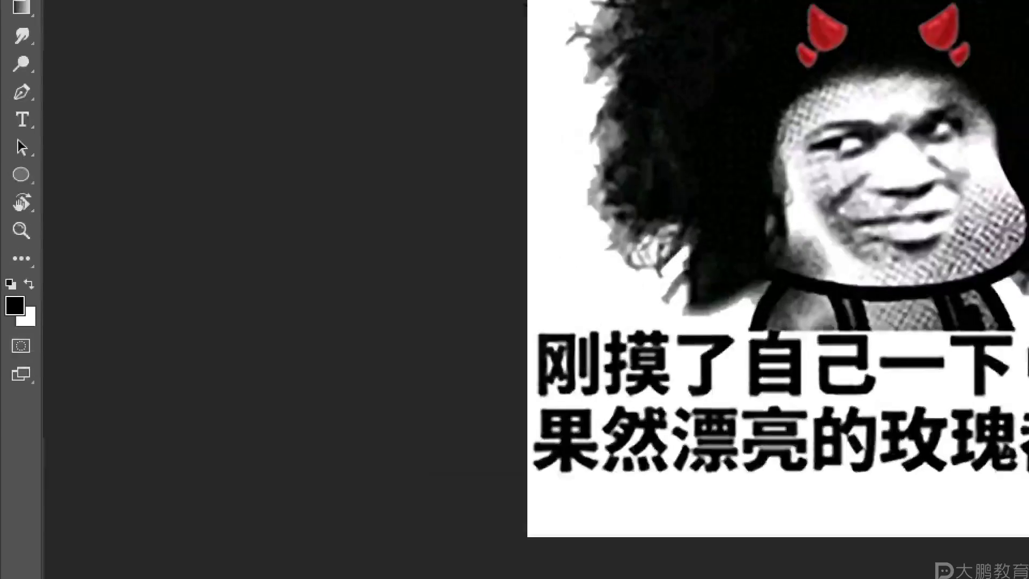
{"action": "left_click", "coordinate": [8, 373]}
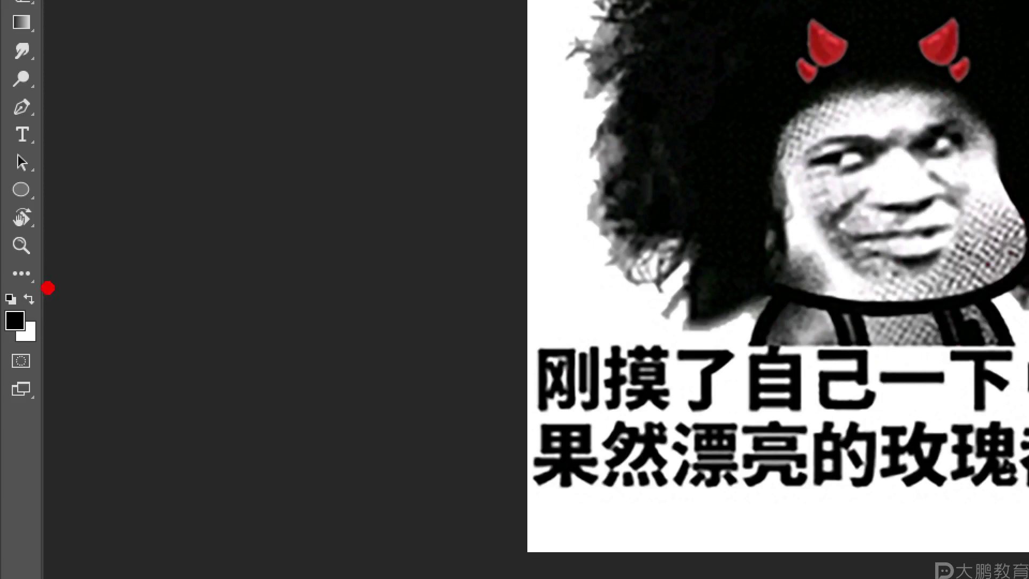
{"action": "key", "text": "Escape"}
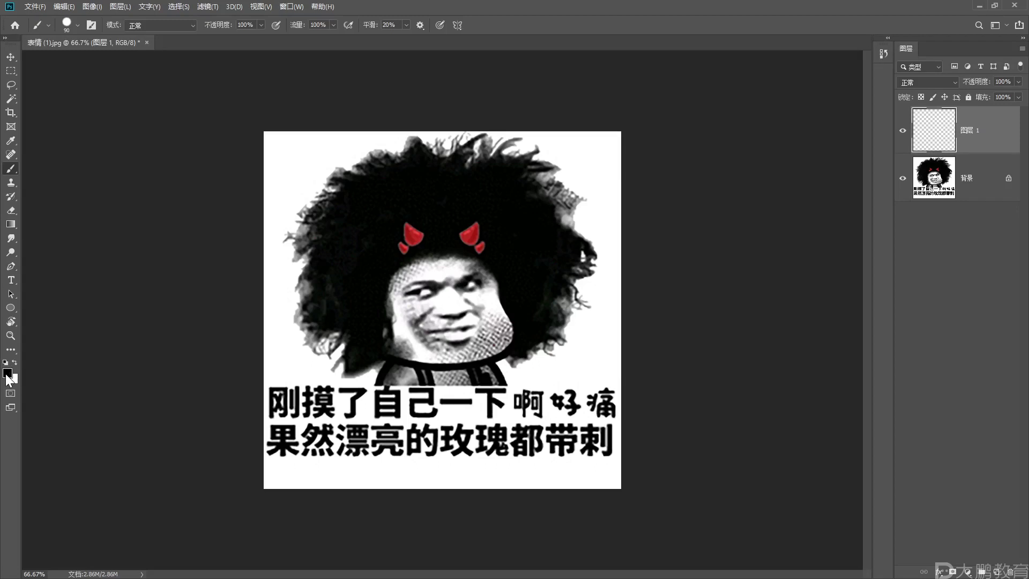
- Open the foreground colour picker and compare its saturation, red and hue modes, ending in hue mode
{"action": "key", "text": "i"}
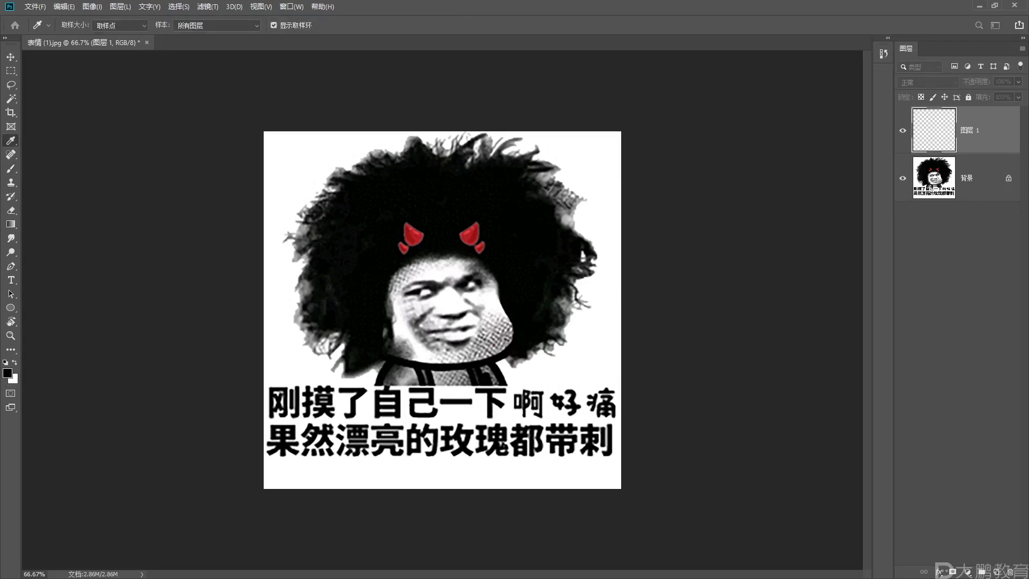
{"action": "left_click", "coordinate": [8, 373]}
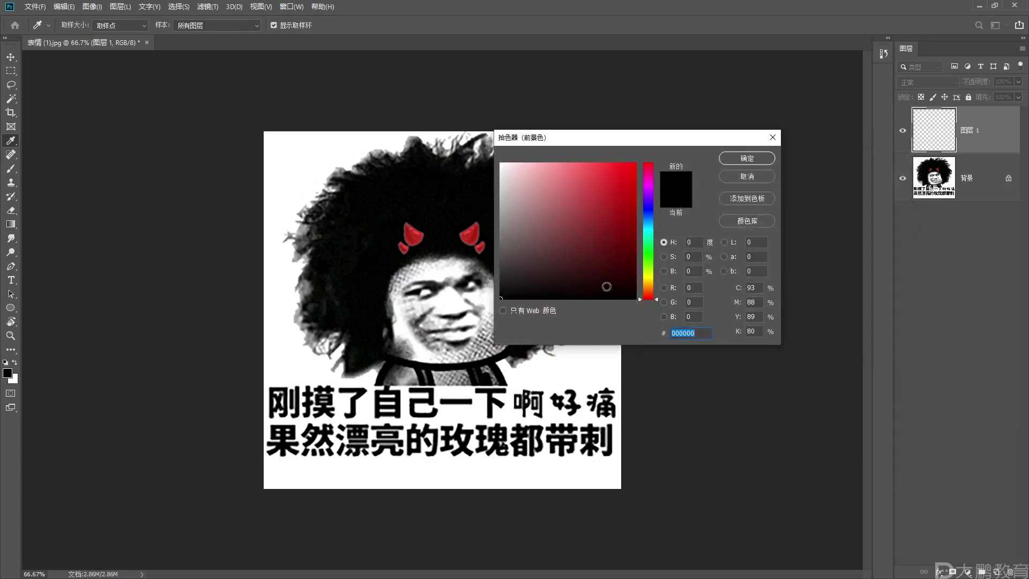
{"action": "left_click", "coordinate": [664, 257]}
{"action": "left_click", "coordinate": [663, 288]}
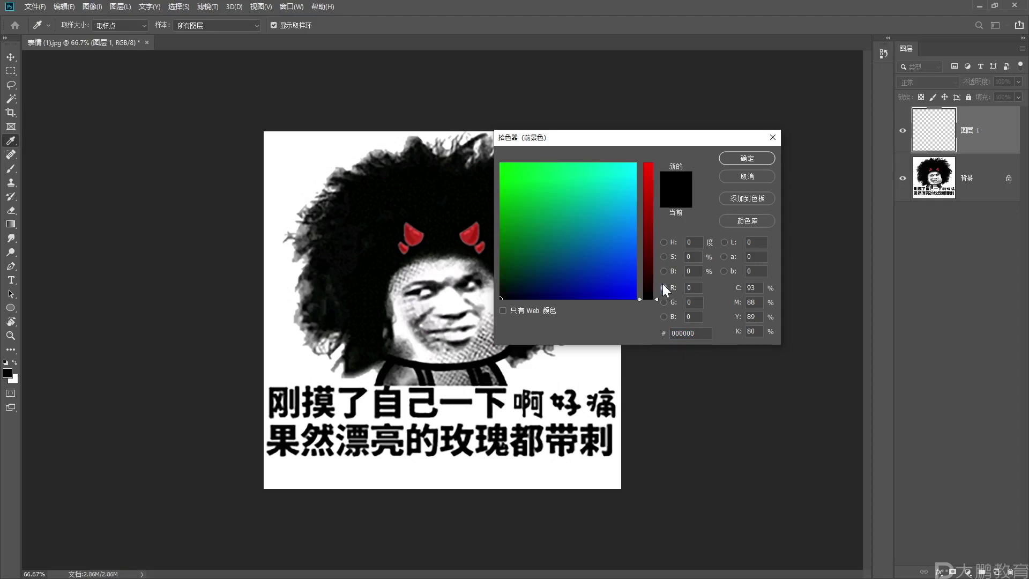
{"action": "left_click", "coordinate": [666, 243]}
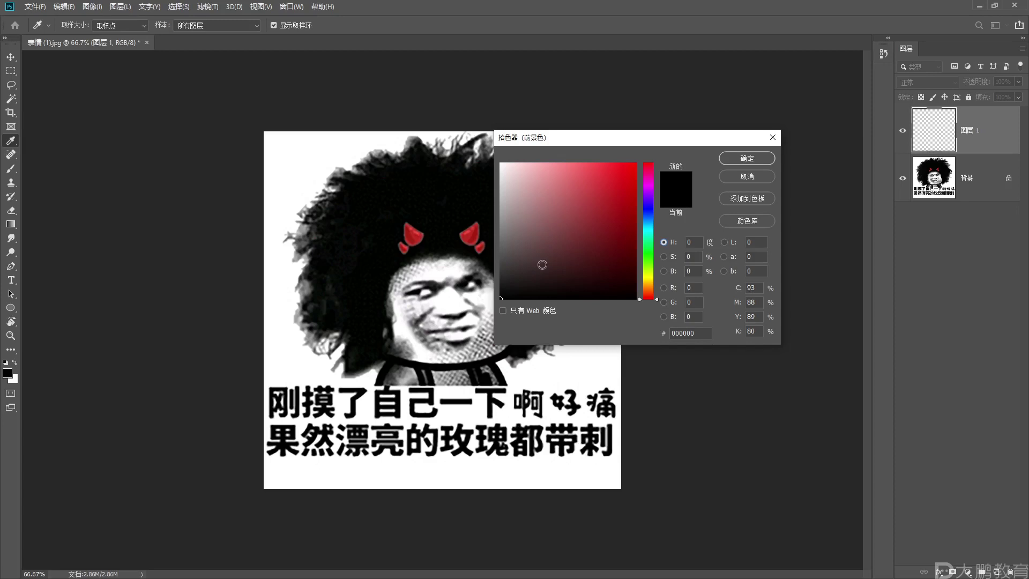
- Set the foreground colour to near-white and paint over the middle of the face on 图层 1 with the Brush tool
{"action": "mouse_move", "coordinate": [539, 264]}
{"action": "left_mouse_down"}
{"action": "mouse_move", "coordinate": [530, 184]}
{"action": "mouse_move", "coordinate": [502, 164]}
{"action": "left_mouse_up"}
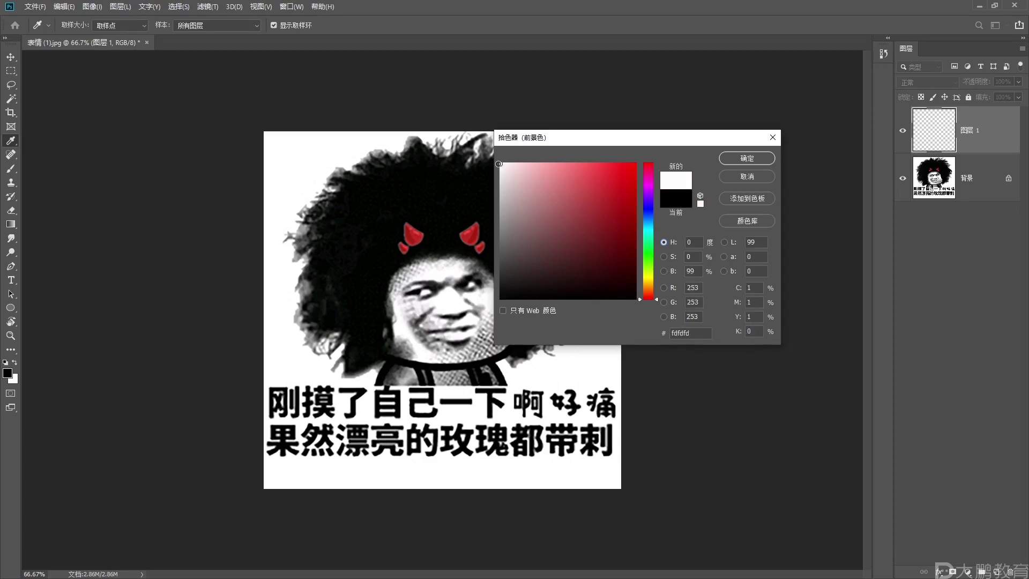
{"action": "left_click", "coordinate": [746, 158]}
{"action": "key", "text": "b"}
{"action": "mouse_move", "coordinate": [482, 289]}
{"action": "left_mouse_down"}
{"action": "mouse_move", "coordinate": [424, 293]}
{"action": "mouse_move", "coordinate": [459, 293]}
{"action": "mouse_move", "coordinate": [465, 301]}
{"action": "mouse_move", "coordinate": [431, 309]}
{"action": "mouse_move", "coordinate": [453, 321]}
{"action": "left_mouse_up"}
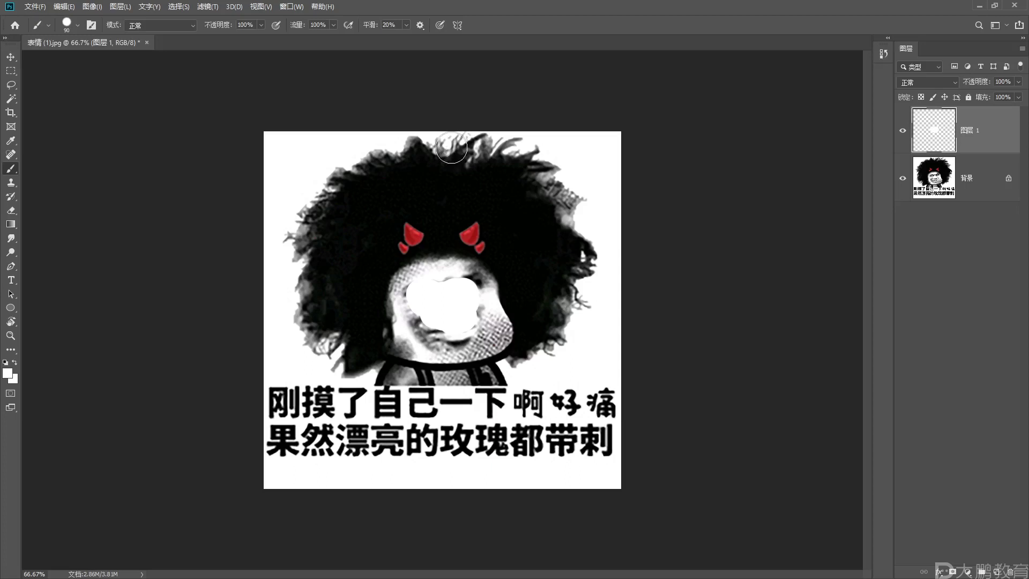
- Set the foreground colour to muted red bb4747 and paint over the face, extending one stroke toward the lower edge of the hair
{"action": "left_click", "coordinate": [8, 373]}
{"action": "mouse_move", "coordinate": [600, 196]}
{"action": "left_mouse_down"}
{"action": "mouse_move", "coordinate": [591, 179]}
{"action": "mouse_move", "coordinate": [585, 200]}
{"action": "left_mouse_up"}
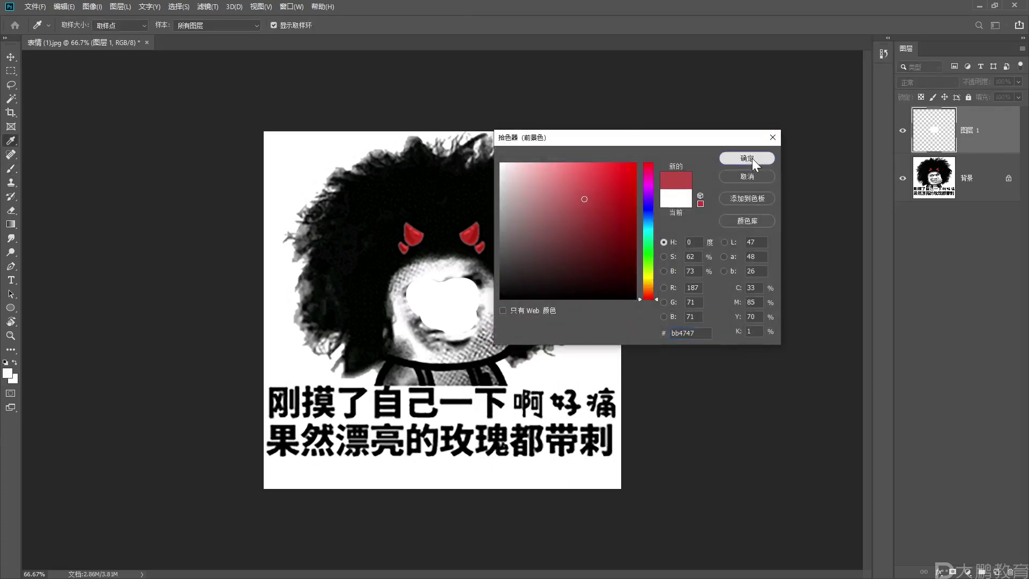
{"action": "left_click", "coordinate": [751, 158]}
{"action": "key", "text": "b"}
{"action": "mouse_move", "coordinate": [454, 285]}
{"action": "left_mouse_down"}
{"action": "mouse_move", "coordinate": [450, 300]}
{"action": "mouse_move", "coordinate": [472, 327]}
{"action": "mouse_move", "coordinate": [408, 271]}
{"action": "mouse_move", "coordinate": [491, 267]}
{"action": "left_mouse_up"}
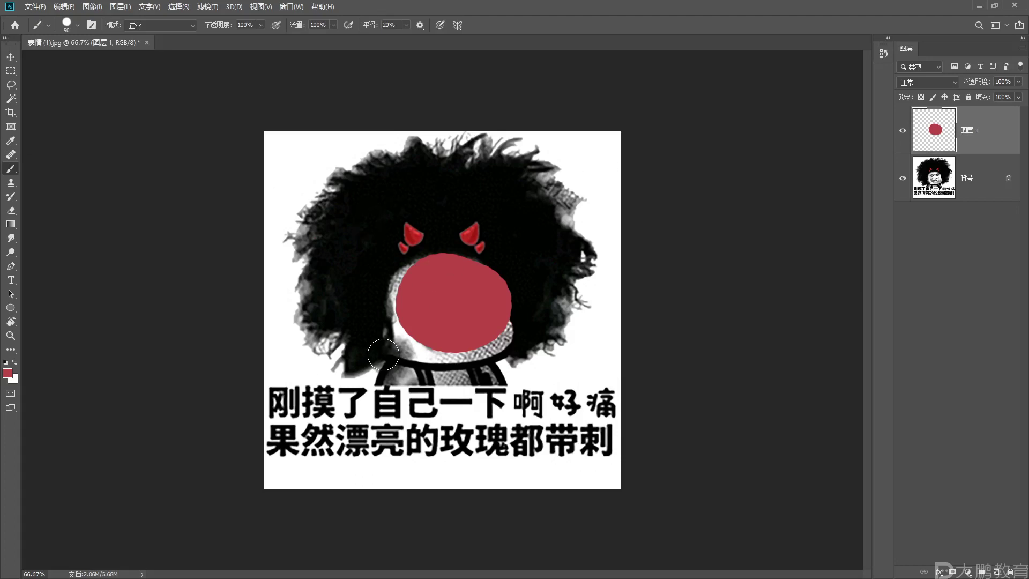
{"action": "left_click_drag", "start_coordinate": [434, 314], "coordinate": [367, 352]}
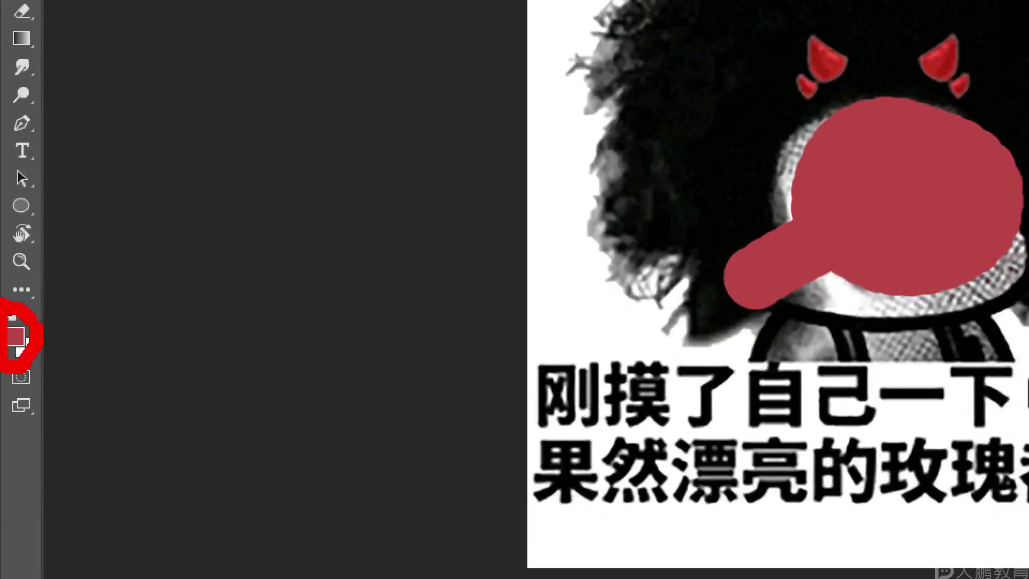
{"action": "key", "text": "Escape"}
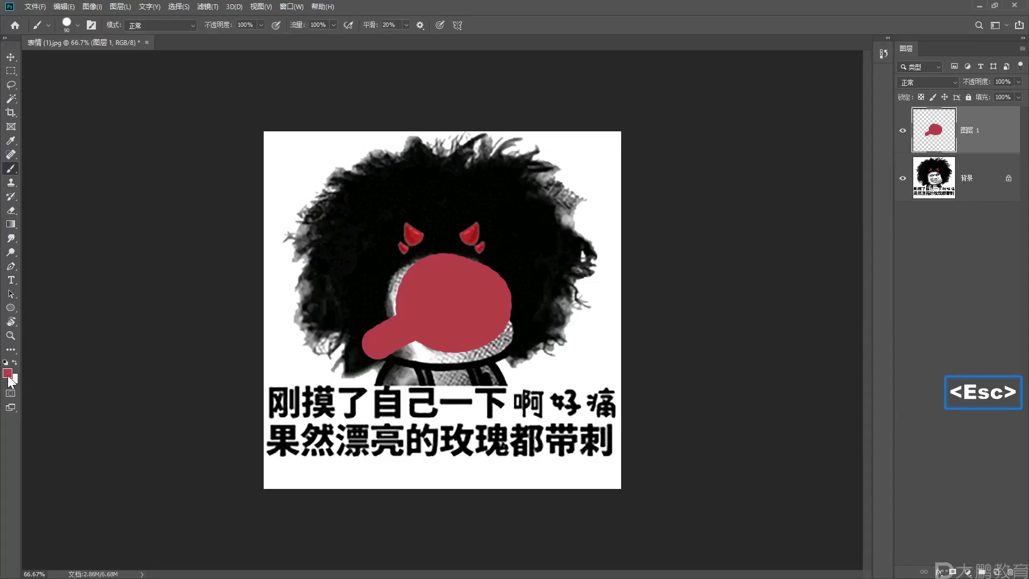
- Set the foreground colour to bright magenta and paint over the red area and part of the hair on 图层 1
{"action": "left_click", "coordinate": [8, 373]}
{"action": "left_click_drag", "start_coordinate": [653, 199], "coordinate": [650, 188]}
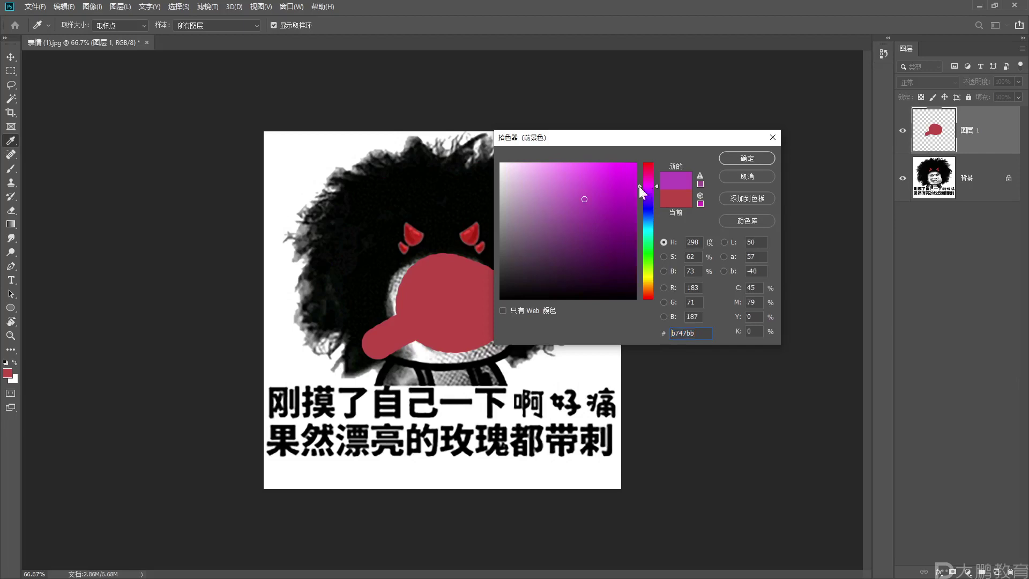
{"action": "left_click", "coordinate": [747, 158]}
{"action": "left_click_drag", "start_coordinate": [523, 234], "coordinate": [539, 234]}
{"action": "mouse_move", "coordinate": [439, 237]}
{"action": "left_mouse_down"}
{"action": "mouse_move", "coordinate": [407, 258]}
{"action": "mouse_move", "coordinate": [391, 241]}
{"action": "mouse_move", "coordinate": [491, 336]}
{"action": "left_mouse_up"}
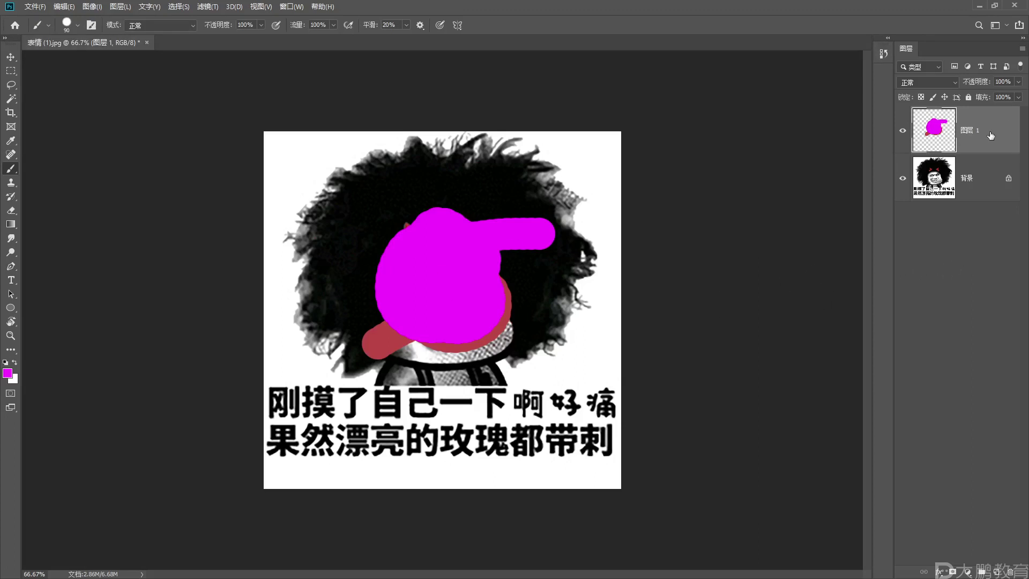
- Delete the painted layer and create a new empty layer above 背景
{"action": "key", "text": "Delete"}
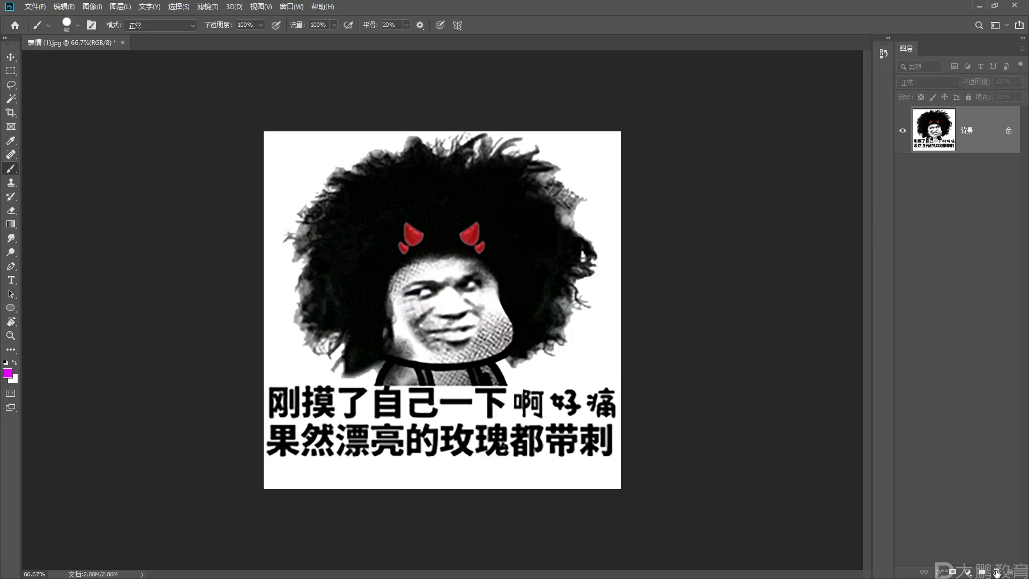
{"action": "key", "text": "F2"}
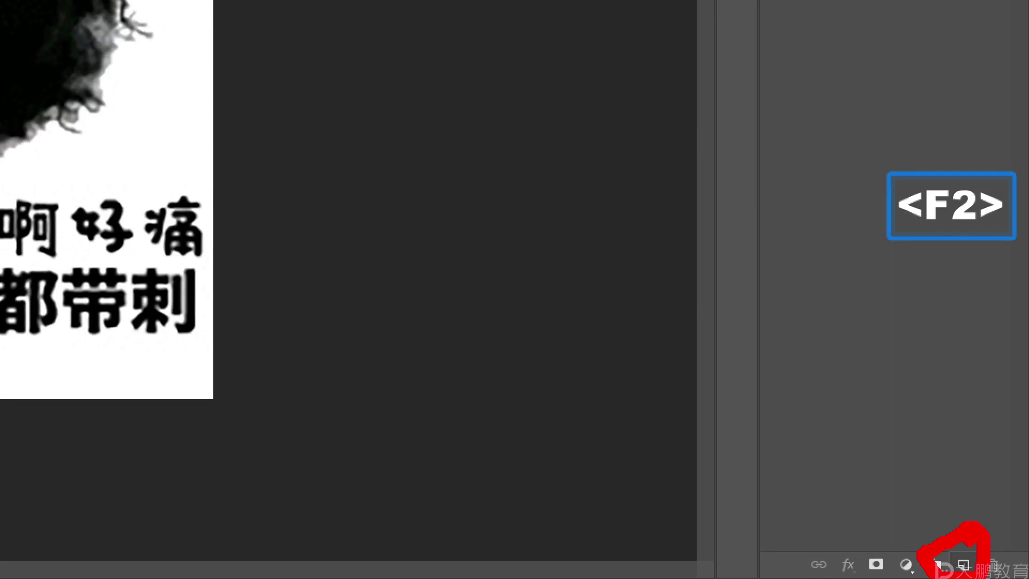
{"action": "key", "text": "Escape"}
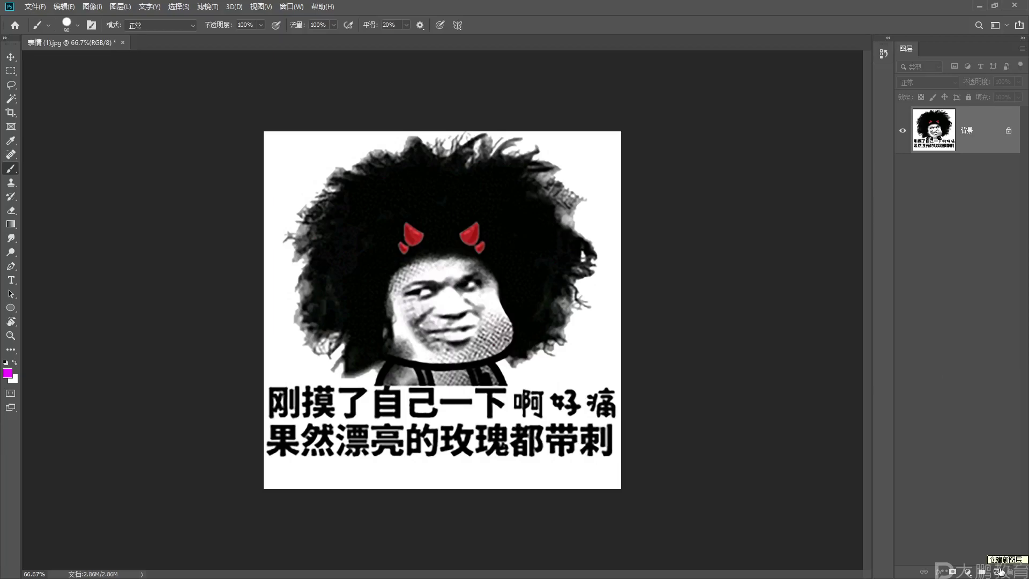
{"action": "left_click", "coordinate": [1000, 572]}
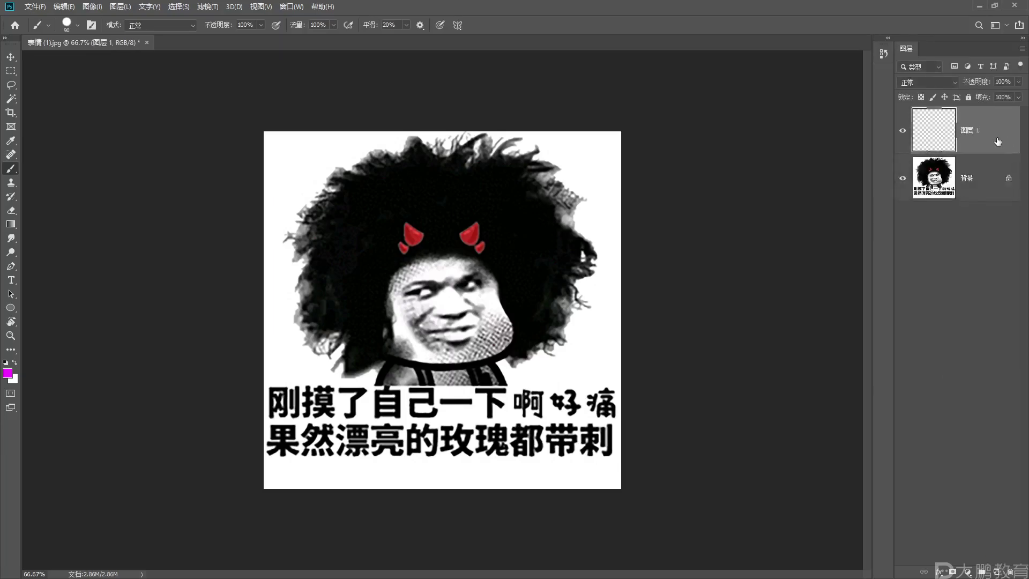
- Set the foreground colour to pure white ffffff and return to the Brush tool
{"action": "left_click", "coordinate": [8, 374]}
{"action": "left_click_drag", "start_coordinate": [469, 278], "coordinate": [475, 144]}
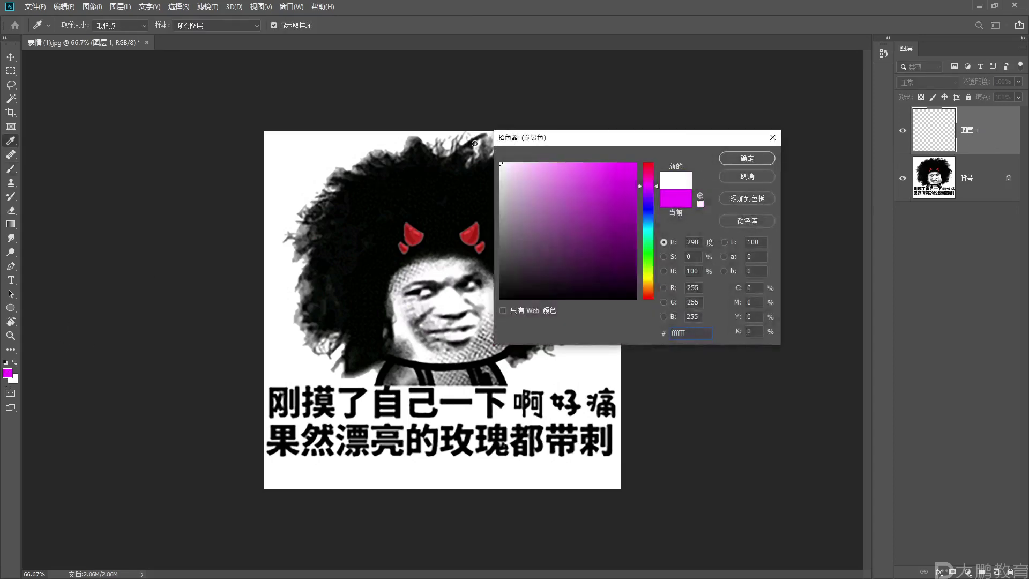
{"action": "left_click", "coordinate": [733, 159]}
{"action": "key", "text": "b"}
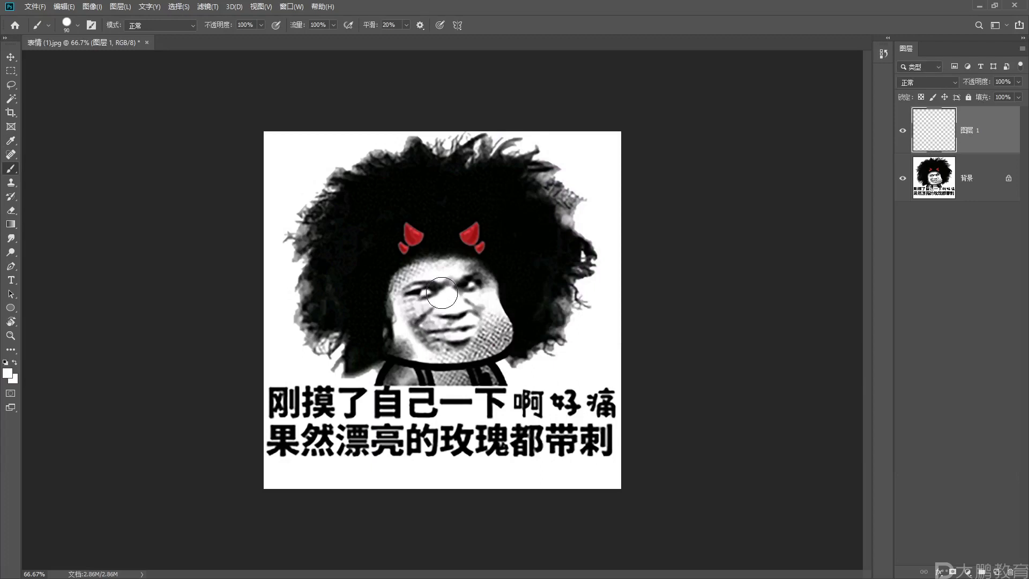
- Practise zooming the picture in and out, and pan around the face at high magnification
{"action": "scroll", "coordinate": [424, 311], "scroll_direction": "up", "scroll_amount": 3}
{"action": "scroll", "coordinate": [431, 302], "scroll_direction": "down", "scroll_amount": 3}
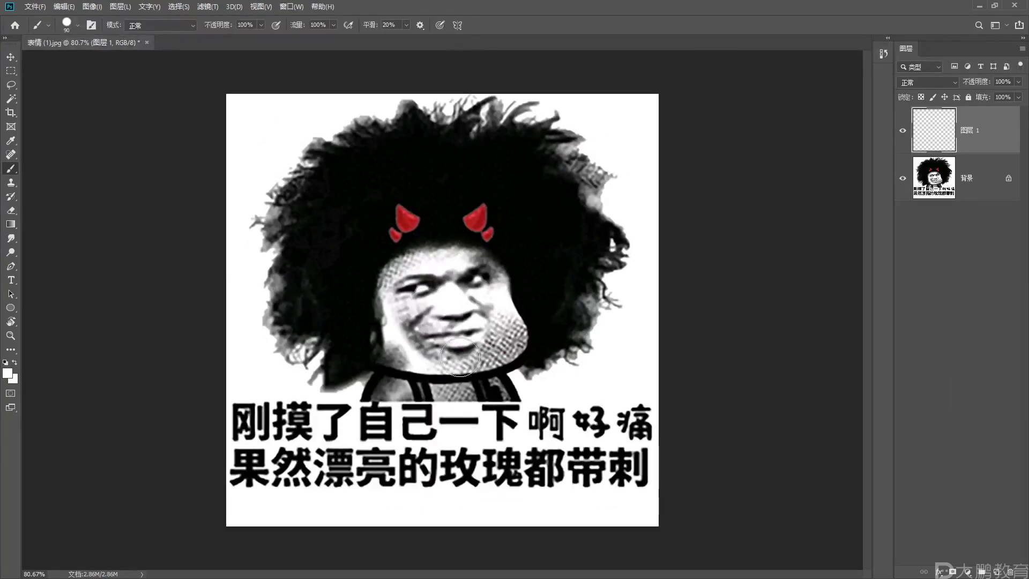
{"action": "scroll", "coordinate": [445, 272], "scroll_direction": "down", "scroll_amount": 3}
{"action": "scroll", "coordinate": [433, 281], "scroll_direction": "down", "scroll_amount": 3}
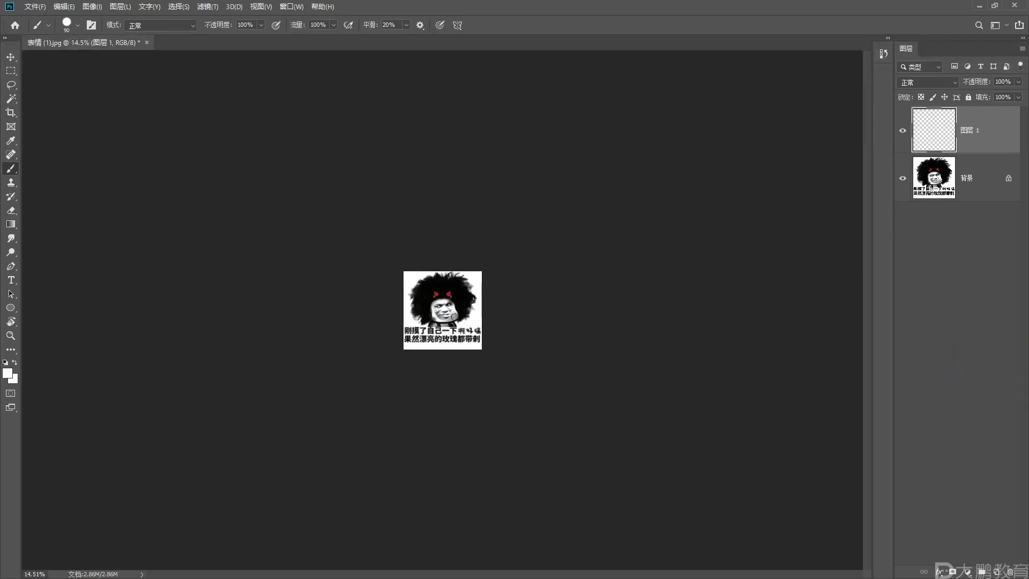
{"action": "key", "text": "alt"}
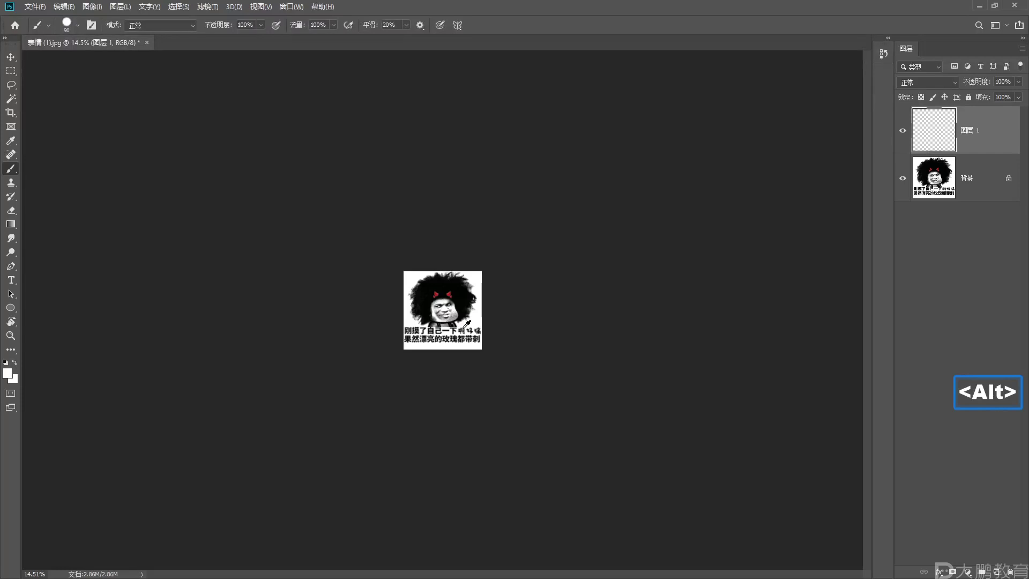
{"action": "scroll", "coordinate": [467, 324], "scroll_direction": "up", "scroll_amount": 6}
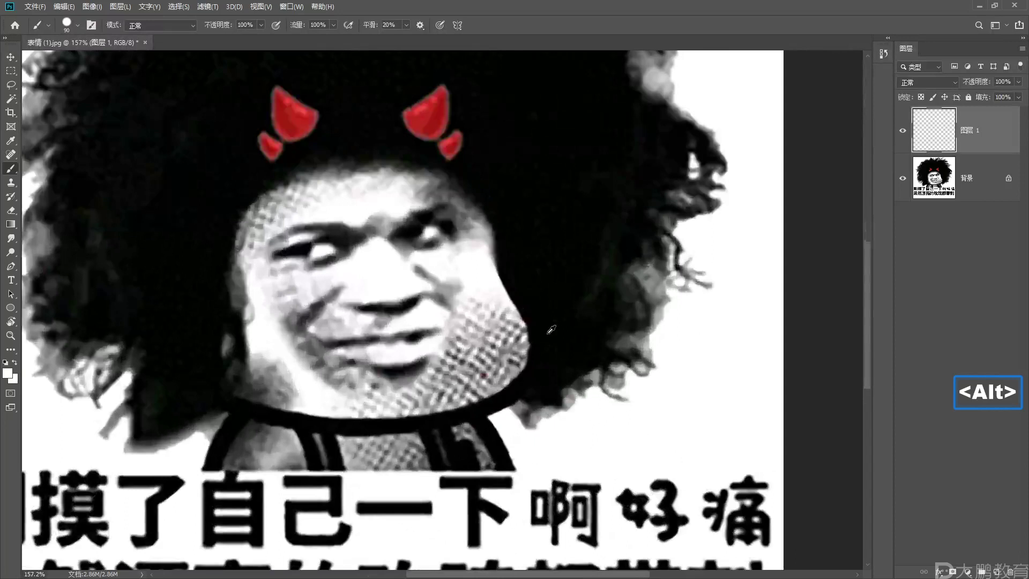
{"action": "scroll", "coordinate": [551, 330], "scroll_direction": "down", "scroll_amount": 2}
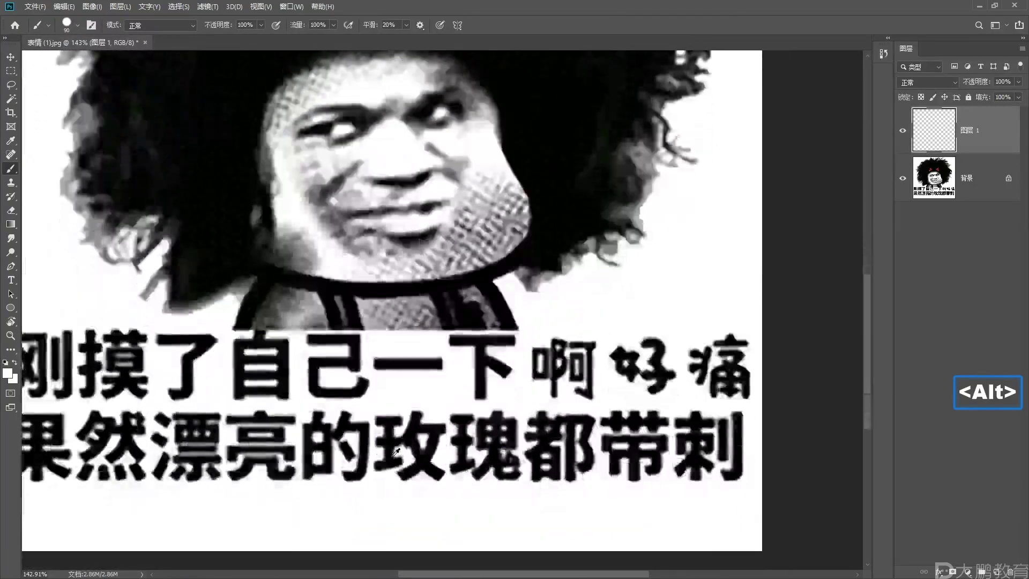
{"action": "scroll", "coordinate": [397, 452], "scroll_direction": "down", "scroll_amount": 5}
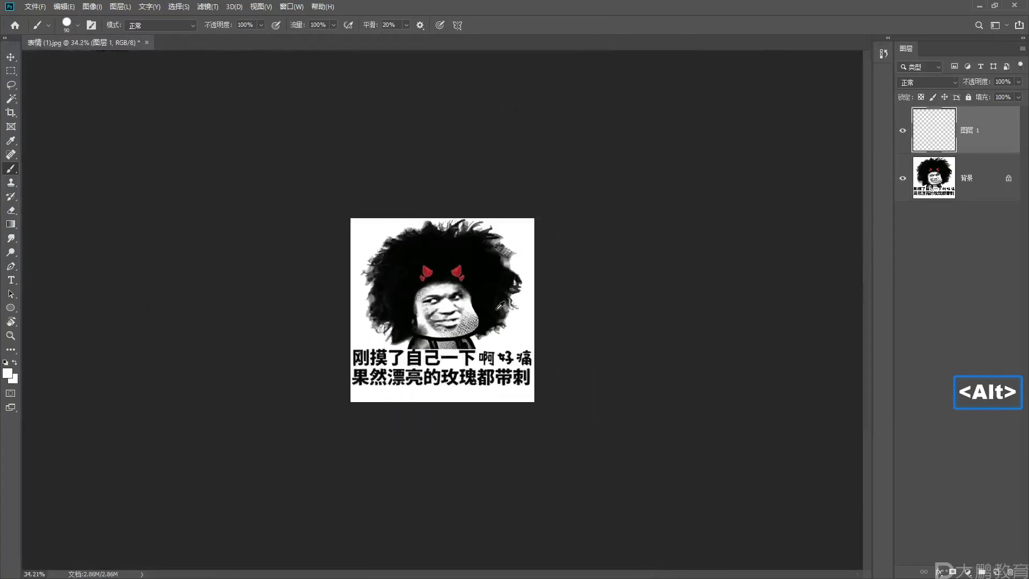
{"action": "scroll", "coordinate": [500, 306], "scroll_direction": "up", "scroll_amount": 2}
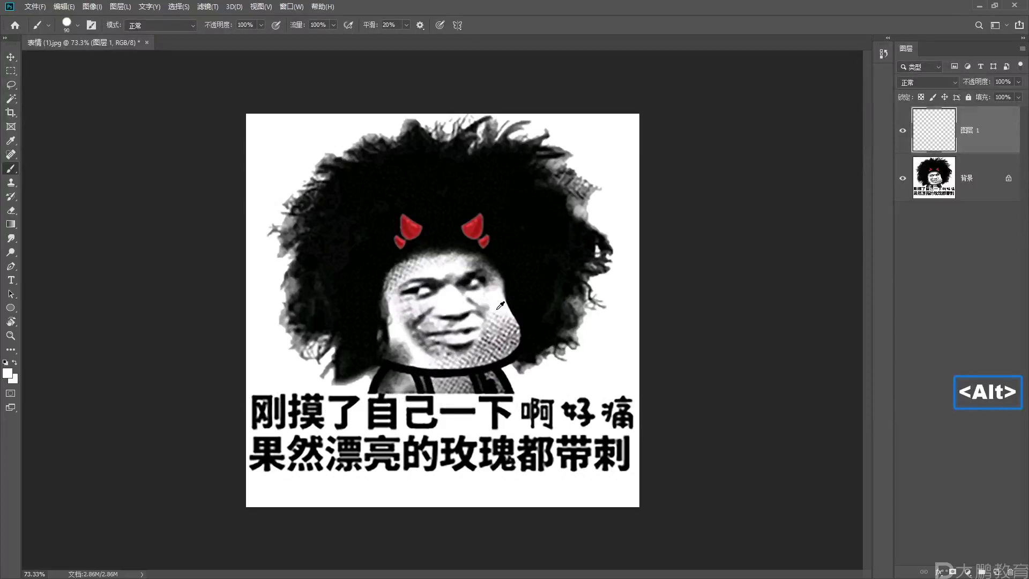
{"action": "scroll", "coordinate": [500, 306], "scroll_direction": "up", "scroll_amount": 4}
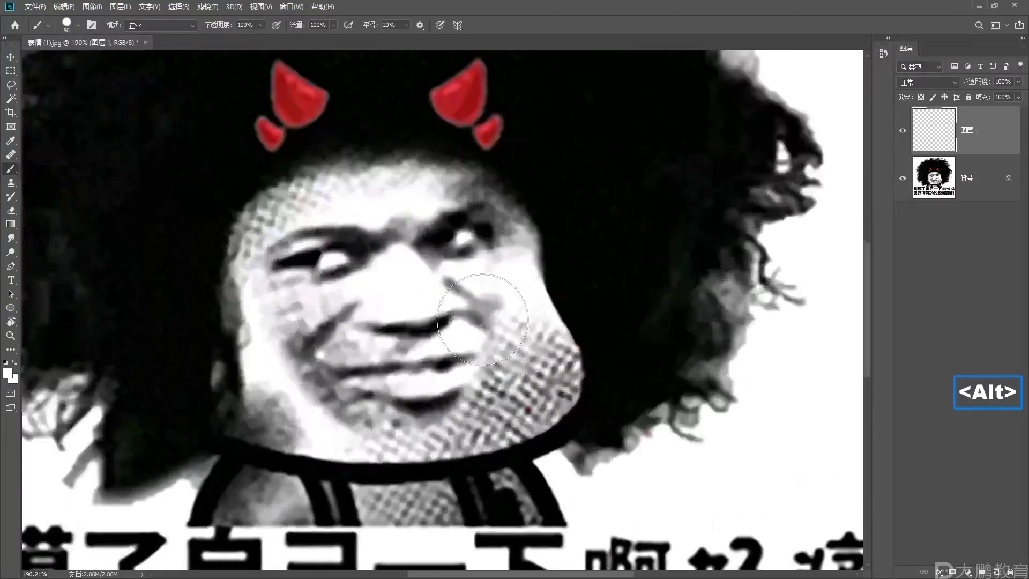
{"action": "key", "text": "space"}
{"action": "left_click_drag", "start_coordinate": [399, 297], "coordinate": [479, 304]}
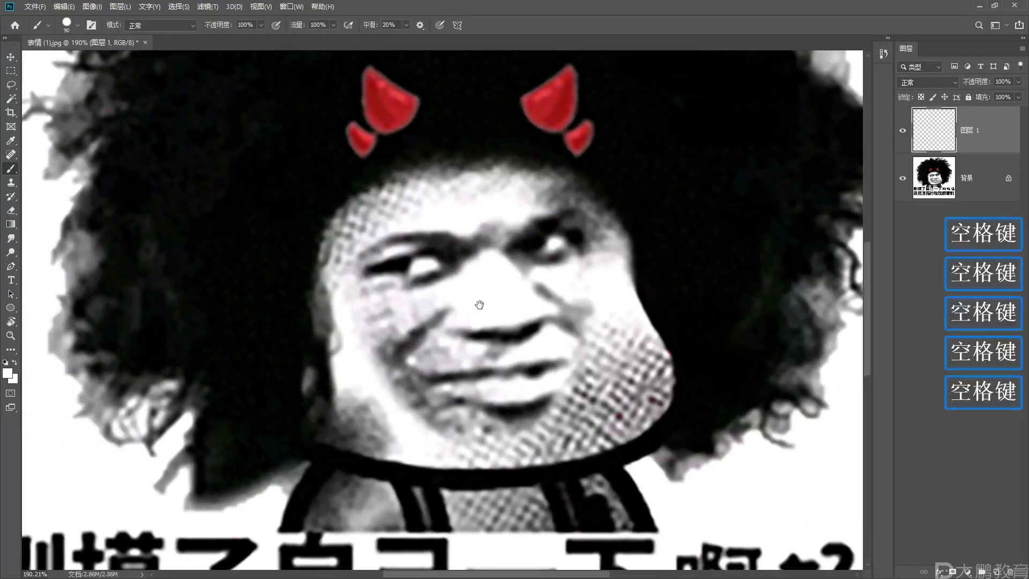
{"action": "key", "text": "space"}
{"action": "mouse_move", "coordinate": [365, 233]}
{"action": "left_mouse_down"}
{"action": "mouse_move", "coordinate": [418, 253]}
{"action": "mouse_move", "coordinate": [470, 243]}
{"action": "mouse_move", "coordinate": [212, 213]}
{"action": "mouse_move", "coordinate": [410, 239]}
{"action": "mouse_move", "coordinate": [329, 241]}
{"action": "mouse_move", "coordinate": [605, 265]}
{"action": "mouse_move", "coordinate": [422, 218]}
{"action": "mouse_move", "coordinate": [251, 247]}
{"action": "mouse_move", "coordinate": [515, 247]}
{"action": "mouse_move", "coordinate": [229, 242]}
{"action": "mouse_move", "coordinate": [359, 240]}
{"action": "mouse_move", "coordinate": [461, 222]}
{"action": "mouse_move", "coordinate": [275, 225]}
{"action": "mouse_move", "coordinate": [338, 225]}
{"action": "mouse_move", "coordinate": [292, 222]}
{"action": "mouse_move", "coordinate": [339, 271]}
{"action": "mouse_move", "coordinate": [374, 282]}
{"action": "left_mouse_up"}
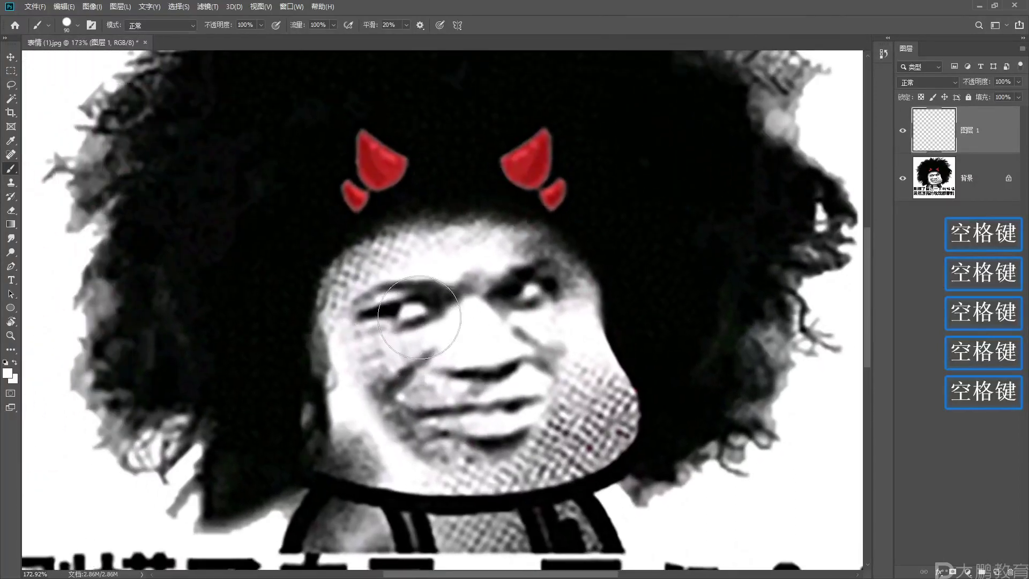
- Paint the facial features white on 图层 1, then try one dab with a 717 px brush and undo that dab
{"action": "mouse_move", "coordinate": [431, 280]}
{"action": "left_mouse_down"}
{"action": "mouse_move", "coordinate": [410, 314]}
{"action": "mouse_move", "coordinate": [472, 312]}
{"action": "mouse_move", "coordinate": [436, 354]}
{"action": "mouse_move", "coordinate": [505, 352]}
{"action": "mouse_move", "coordinate": [496, 391]}
{"action": "mouse_move", "coordinate": [534, 420]}
{"action": "mouse_move", "coordinate": [517, 343]}
{"action": "mouse_move", "coordinate": [491, 332]}
{"action": "mouse_move", "coordinate": [486, 291]}
{"action": "mouse_move", "coordinate": [539, 308]}
{"action": "mouse_move", "coordinate": [478, 332]}
{"action": "mouse_move", "coordinate": [518, 291]}
{"action": "mouse_move", "coordinate": [415, 341]}
{"action": "mouse_move", "coordinate": [400, 337]}
{"action": "mouse_move", "coordinate": [397, 310]}
{"action": "mouse_move", "coordinate": [464, 393]}
{"action": "mouse_move", "coordinate": [439, 426]}
{"action": "mouse_move", "coordinate": [405, 426]}
{"action": "mouse_move", "coordinate": [392, 398]}
{"action": "mouse_move", "coordinate": [492, 389]}
{"action": "mouse_move", "coordinate": [518, 392]}
{"action": "mouse_move", "coordinate": [515, 409]}
{"action": "mouse_move", "coordinate": [527, 391]}
{"action": "mouse_move", "coordinate": [501, 402]}
{"action": "mouse_move", "coordinate": [499, 387]}
{"action": "mouse_move", "coordinate": [552, 331]}
{"action": "mouse_move", "coordinate": [538, 312]}
{"action": "mouse_move", "coordinate": [491, 307]}
{"action": "mouse_move", "coordinate": [496, 272]}
{"action": "mouse_move", "coordinate": [444, 266]}
{"action": "mouse_move", "coordinate": [413, 281]}
{"action": "left_mouse_up"}
{"action": "left_click_drag", "start_coordinate": [505, 298], "coordinate": [523, 339]}
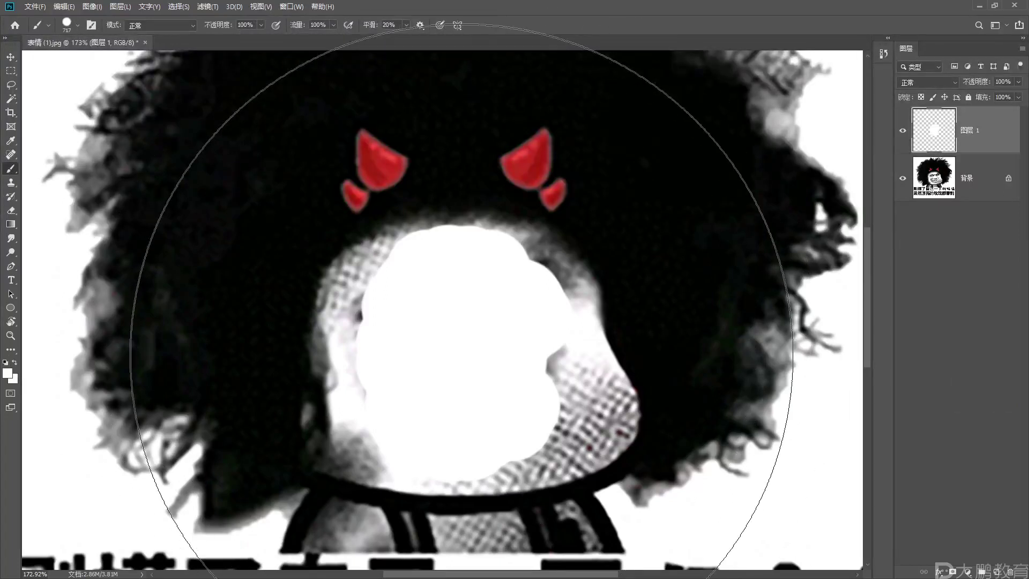
{"action": "left_click", "coordinate": [462, 353]}
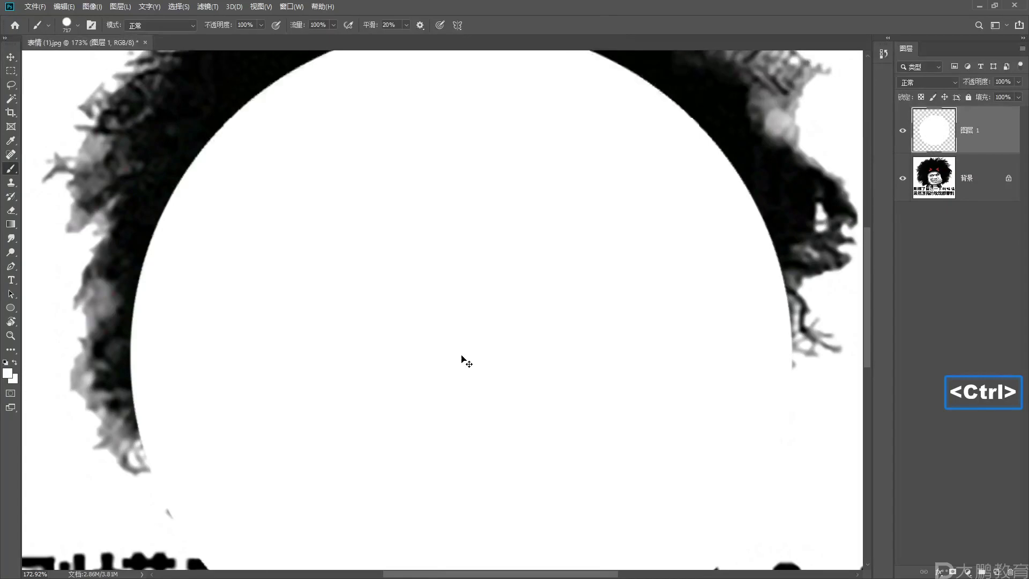
{"action": "key", "text": "ctrl+z"}
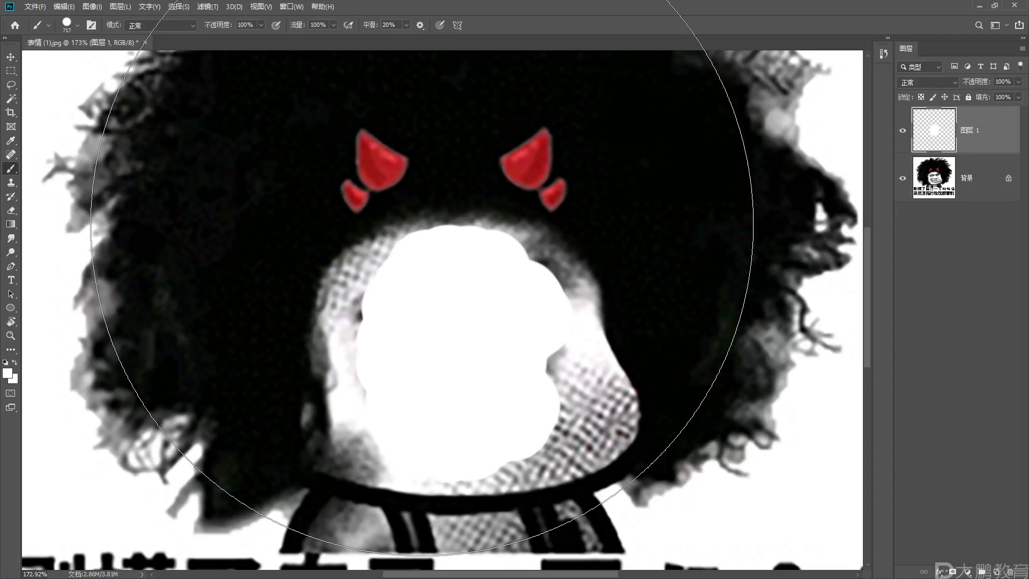
- Practise resizing the brush by shrinking it, enlarging it to 600 px, and reducing it to 100 px
{"action": "key", "text": "bracketleft"}
{"action": "key", "text": "bracketleft"}
{"action": "key", "text": "bracketleft"}
{"action": "key", "text": "bracketleft"}
{"action": "key", "text": "bracketleft"}
{"action": "key", "text": "bracketleft"}
{"action": "key", "text": "bracketleft"}
{"action": "key", "text": "bracketleft"}
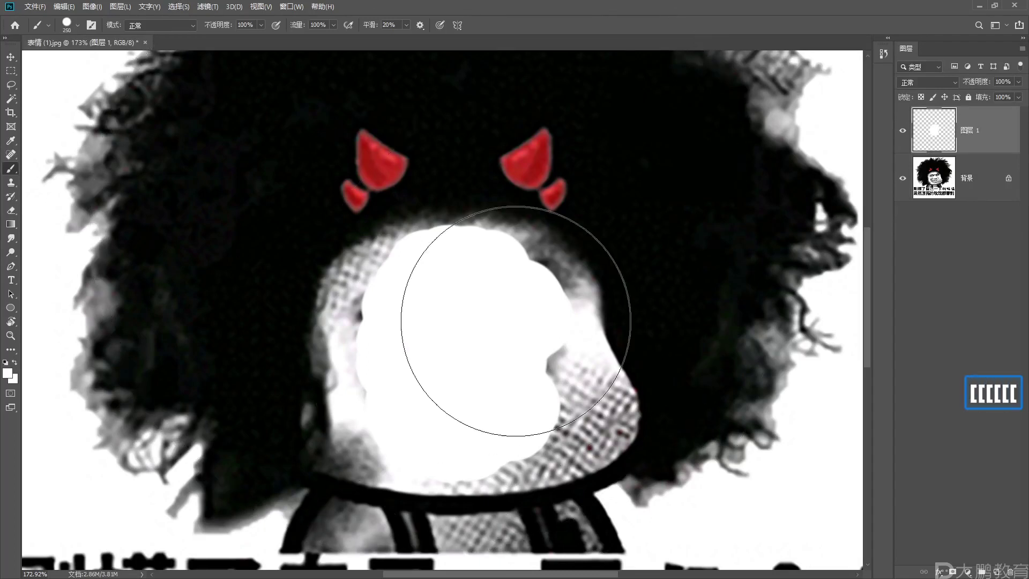
{"action": "key", "text": "bracketleft"}
{"action": "key", "text": "bracketleft"}
{"action": "key", "text": "bracketright"}
{"action": "key", "text": "bracketright"}
{"action": "key", "text": "bracketright"}
{"action": "key", "text": "bracketright"}
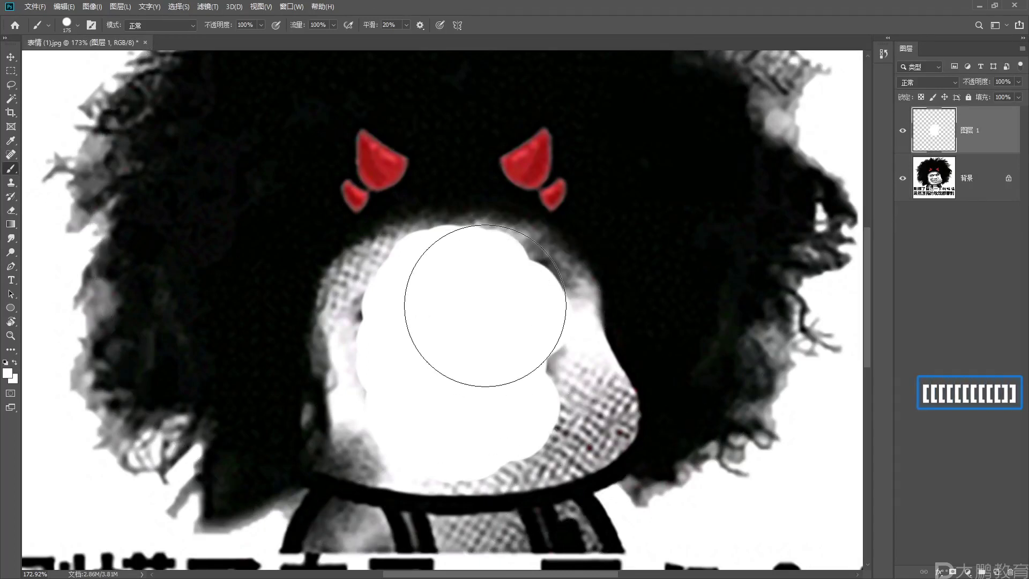
{"action": "key", "text": "bracketright"}
{"action": "key", "text": "bracketright"}
{"action": "key", "text": "bracketright"}
{"action": "key", "text": "bracketright"}
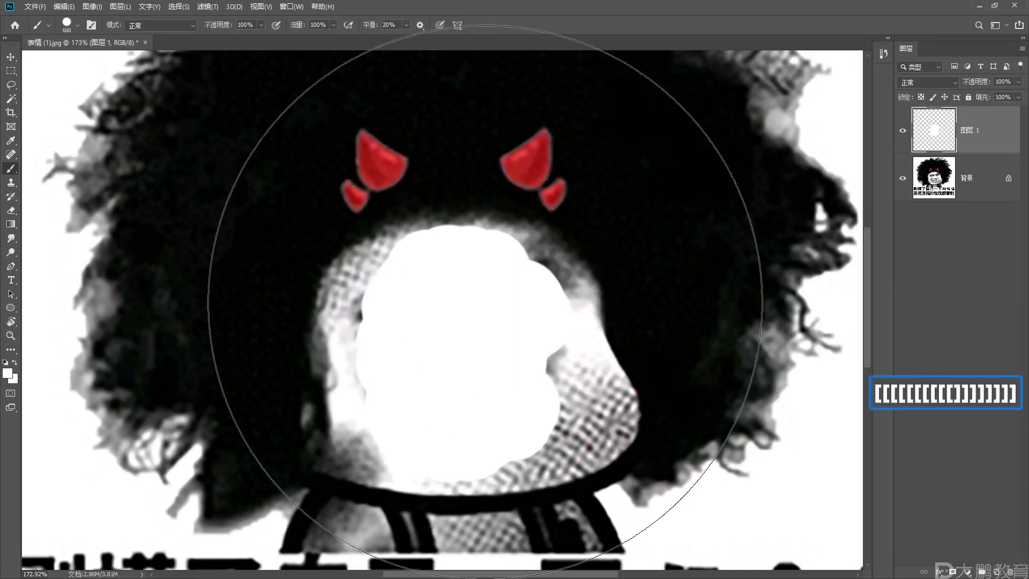
{"action": "key", "text": "bracketleft"}
{"action": "key", "text": "bracketleft"}
{"action": "key", "text": "bracketleft"}
{"action": "key", "text": "bracketleft"}
{"action": "key", "text": "bracketleft"}
{"action": "key", "text": "bracketleft"}
{"action": "key", "text": "bracketleft"}
{"action": "key", "text": "bracketleft"}
{"action": "key", "text": "bracketleft"}
{"action": "key", "text": "bracketleft"}
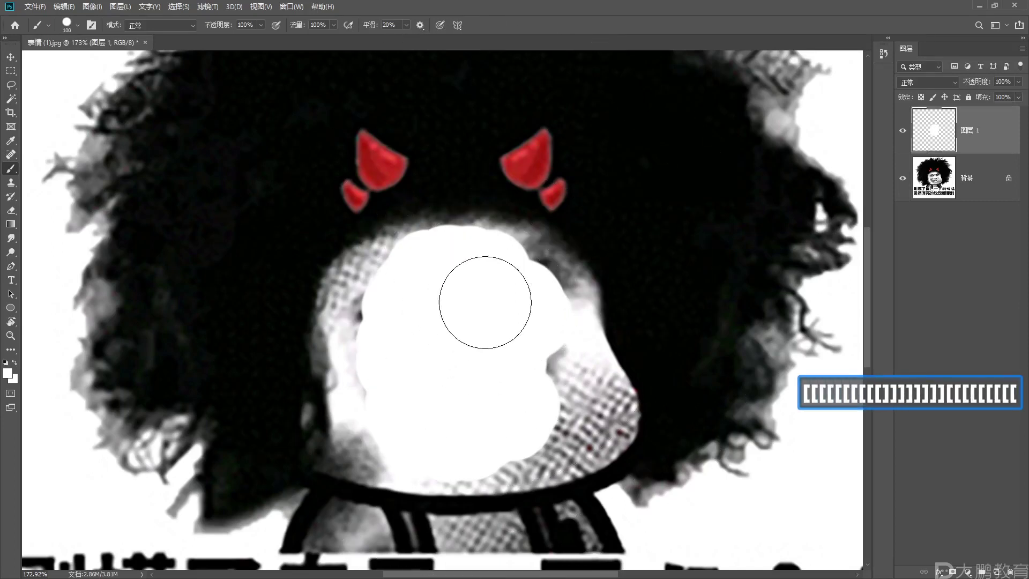
- Reduce the brush to 70 px and paint white over most of the remaining face on 图层 1
{"action": "key", "text": "bracketleft"}
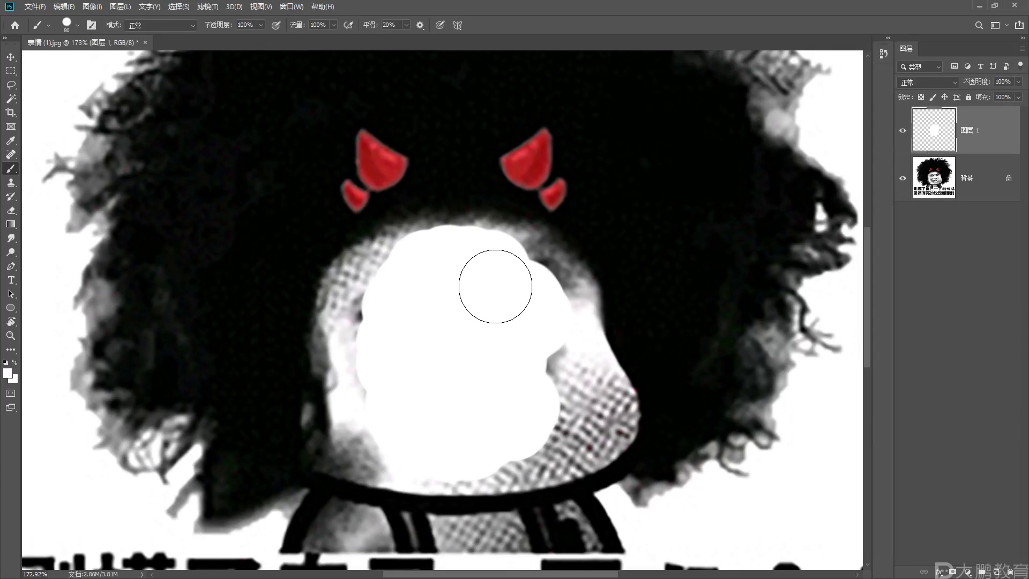
{"action": "key", "text": "bracketleft"}
{"action": "mouse_move", "coordinate": [490, 252]}
{"action": "left_mouse_down"}
{"action": "mouse_move", "coordinate": [549, 285]}
{"action": "mouse_move", "coordinate": [567, 353]}
{"action": "mouse_move", "coordinate": [599, 390]}
{"action": "mouse_move", "coordinate": [605, 425]}
{"action": "mouse_move", "coordinate": [609, 415]}
{"action": "mouse_move", "coordinate": [596, 431]}
{"action": "mouse_move", "coordinate": [550, 435]}
{"action": "mouse_move", "coordinate": [562, 417]}
{"action": "mouse_move", "coordinate": [578, 423]}
{"action": "mouse_move", "coordinate": [550, 440]}
{"action": "mouse_move", "coordinate": [428, 457]}
{"action": "mouse_move", "coordinate": [505, 466]}
{"action": "mouse_move", "coordinate": [598, 431]}
{"action": "mouse_move", "coordinate": [585, 444]}
{"action": "mouse_move", "coordinate": [513, 452]}
{"action": "mouse_move", "coordinate": [463, 398]}
{"action": "mouse_move", "coordinate": [456, 355]}
{"action": "mouse_move", "coordinate": [416, 310]}
{"action": "mouse_move", "coordinate": [382, 302]}
{"action": "mouse_move", "coordinate": [382, 416]}
{"action": "mouse_move", "coordinate": [360, 444]}
{"action": "mouse_move", "coordinate": [434, 431]}
{"action": "mouse_move", "coordinate": [470, 406]}
{"action": "left_mouse_up"}
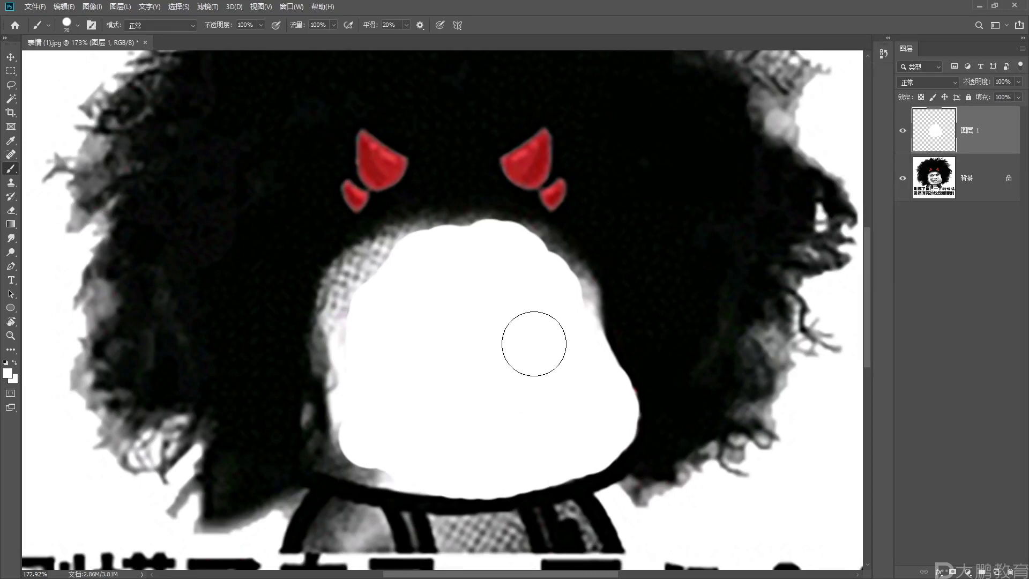
- Resize the brush to 26 px and paint white along the face's upper-right edge
{"action": "key", "text": "alt"}
{"action": "scroll", "coordinate": [536, 343], "scroll_direction": "up", "scroll_amount": 3}
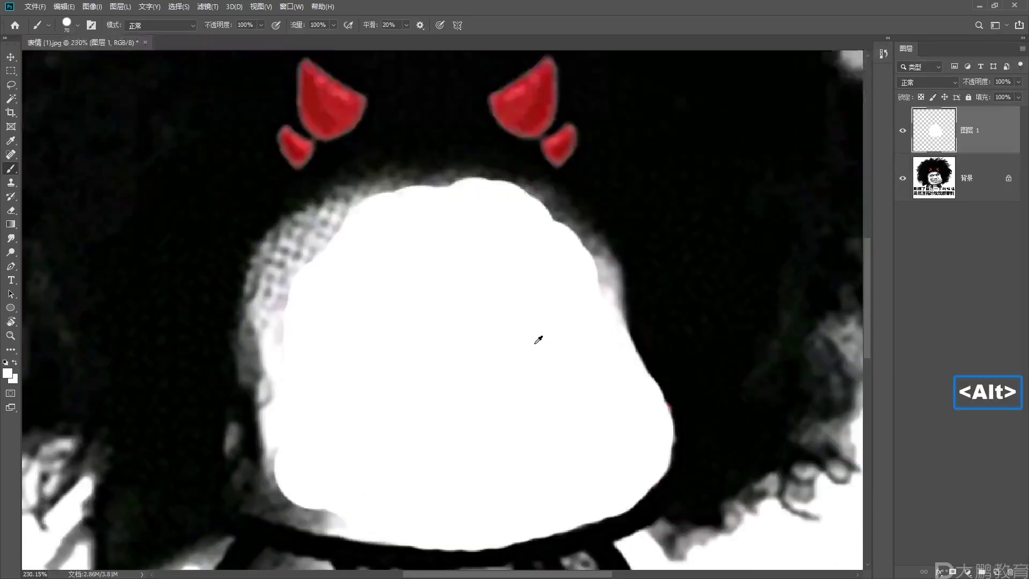
{"action": "right_click", "coordinate": [579, 295], "text": "alt"}
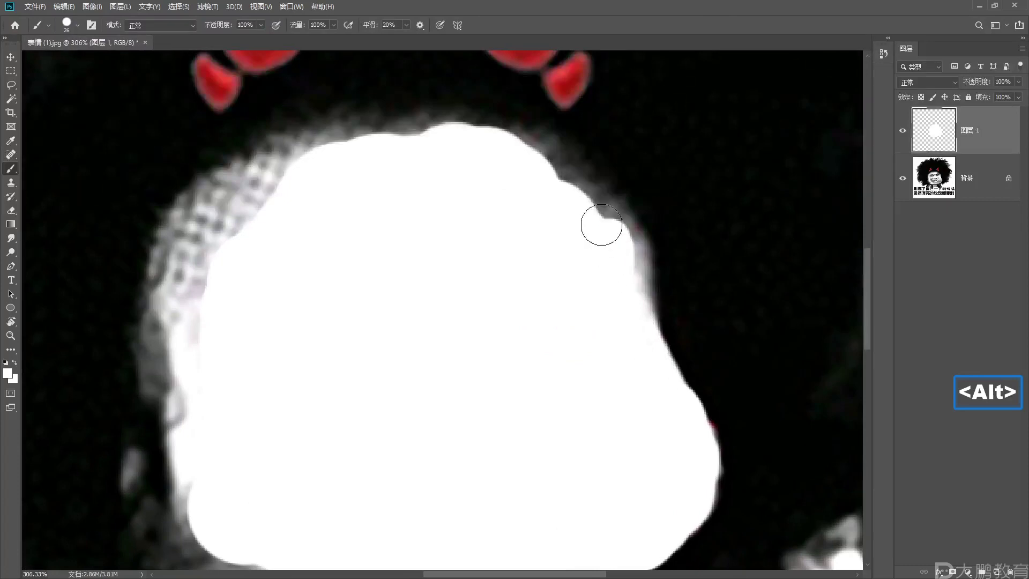
{"action": "mouse_move", "coordinate": [505, 151]}
{"action": "left_mouse_down"}
{"action": "mouse_move", "coordinate": [588, 195]}
{"action": "mouse_move", "coordinate": [618, 231]}
{"action": "mouse_move", "coordinate": [635, 287]}
{"action": "mouse_move", "coordinate": [637, 360]}
{"action": "mouse_move", "coordinate": [664, 422]}
{"action": "mouse_move", "coordinate": [694, 439]}
{"action": "mouse_move", "coordinate": [693, 428]}
{"action": "mouse_move", "coordinate": [699, 443]}
{"action": "mouse_move", "coordinate": [694, 492]}
{"action": "mouse_move", "coordinate": [699, 439]}
{"action": "mouse_move", "coordinate": [647, 365]}
{"action": "mouse_move", "coordinate": [633, 309]}
{"action": "left_mouse_up"}
- Paint white along the face's lower-right edge and undo the last stroke
{"action": "key", "text": "space"}
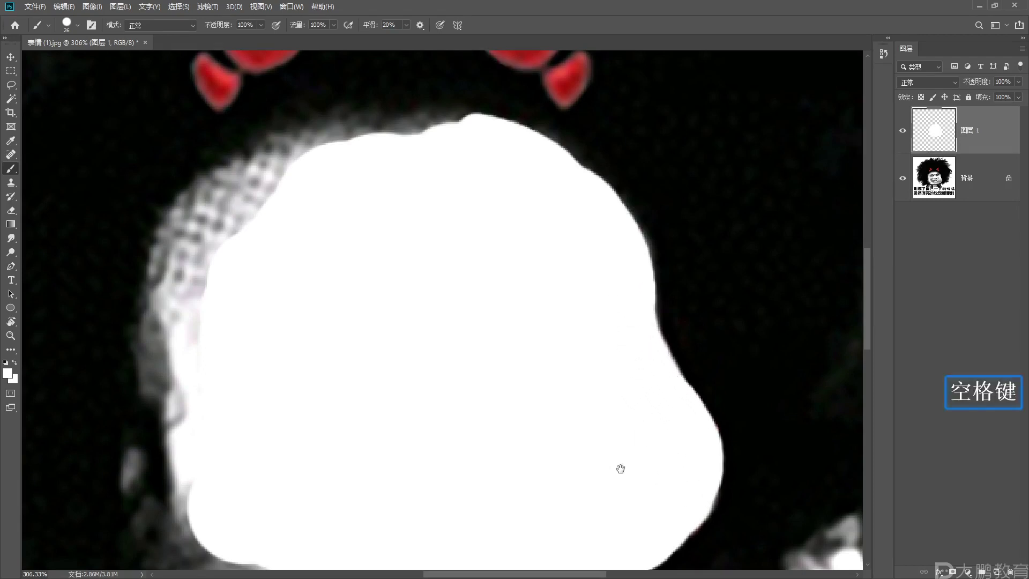
{"action": "left_click_drag", "start_coordinate": [620, 468], "coordinate": [668, 288]}
{"action": "mouse_move", "coordinate": [715, 355]}
{"action": "left_mouse_down"}
{"action": "mouse_move", "coordinate": [731, 328]}
{"action": "mouse_move", "coordinate": [655, 371]}
{"action": "left_mouse_up"}
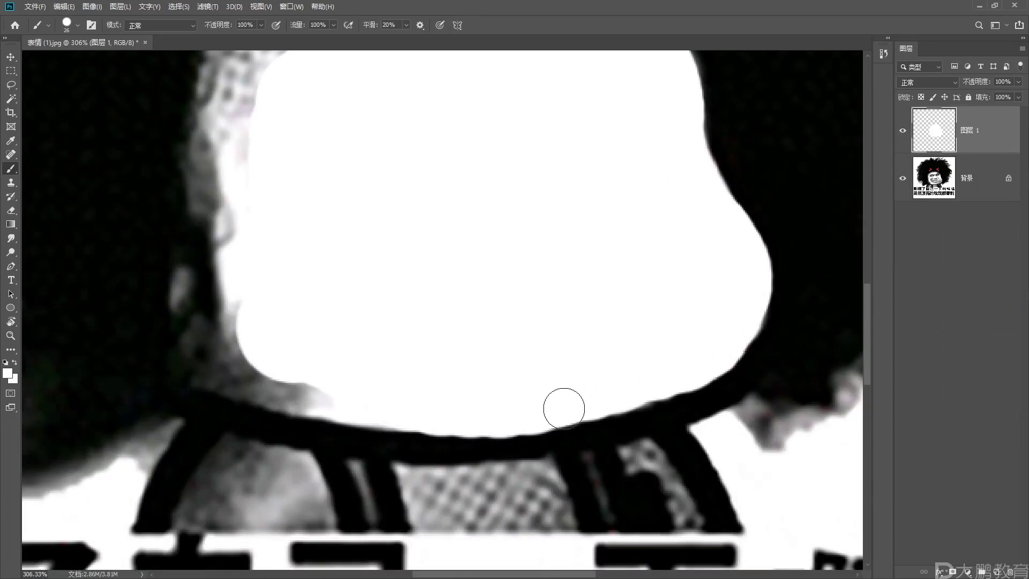
{"action": "key", "text": "ctrl+z"}
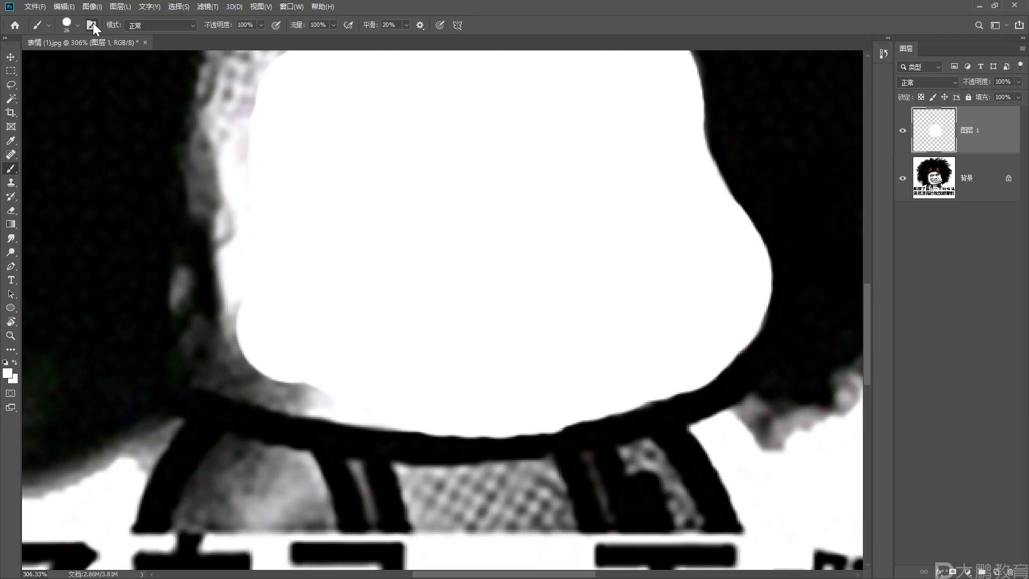
- Set the brush spacing to 1% and repaint the face's lower-right edge with a smooth white stroke
{"action": "key", "text": "F5"}
{"action": "left_click_drag", "start_coordinate": [768, 267], "coordinate": [757, 268]}
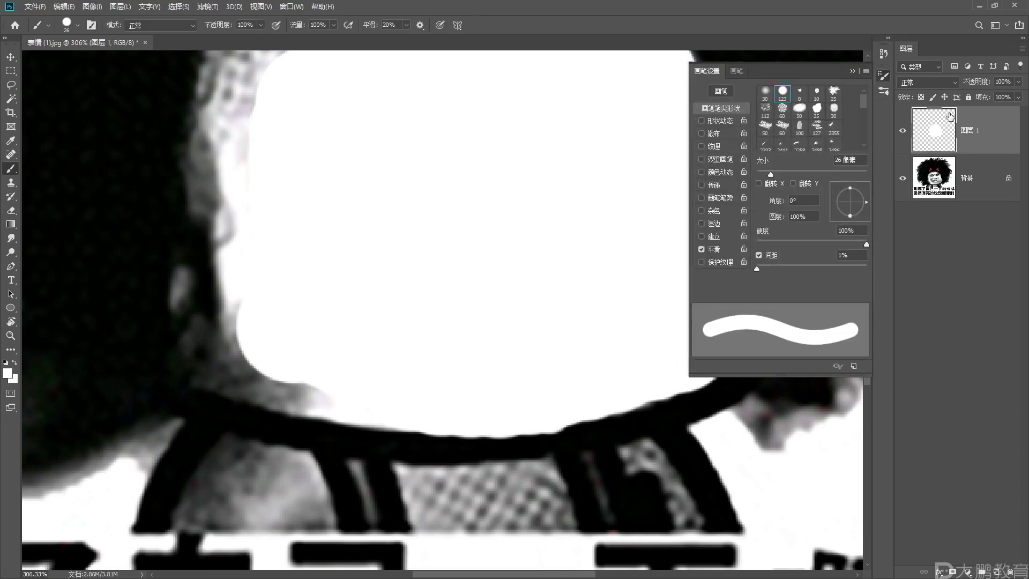
{"action": "left_click", "coordinate": [855, 70]}
{"action": "mouse_move", "coordinate": [663, 374]}
{"action": "left_mouse_down"}
{"action": "mouse_move", "coordinate": [562, 409]}
{"action": "mouse_move", "coordinate": [669, 382]}
{"action": "mouse_move", "coordinate": [715, 335]}
{"action": "left_mouse_up"}
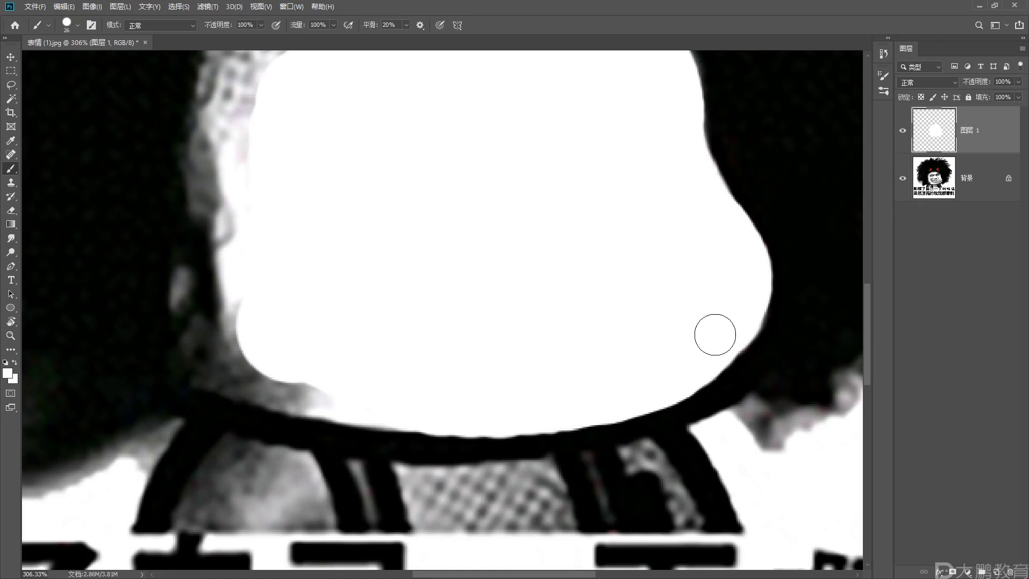
- Paint the chin line, the left side of the face and the forehead edge white to complete the blank face
{"action": "mouse_move", "coordinate": [540, 409]}
{"action": "left_mouse_down"}
{"action": "mouse_move", "coordinate": [295, 395]}
{"action": "mouse_move", "coordinate": [265, 370]}
{"action": "mouse_move", "coordinate": [193, 352]}
{"action": "mouse_move", "coordinate": [194, 242]}
{"action": "mouse_move", "coordinate": [241, 324]}
{"action": "mouse_move", "coordinate": [237, 260]}
{"action": "mouse_move", "coordinate": [291, 323]}
{"action": "left_mouse_up"}
{"action": "key", "text": "space"}
{"action": "mouse_move", "coordinate": [278, 351]}
{"action": "left_mouse_down"}
{"action": "mouse_move", "coordinate": [270, 319]}
{"action": "mouse_move", "coordinate": [279, 230]}
{"action": "mouse_move", "coordinate": [316, 322]}
{"action": "left_mouse_up"}
{"action": "mouse_move", "coordinate": [316, 359]}
{"action": "left_mouse_down"}
{"action": "mouse_move", "coordinate": [327, 279]}
{"action": "mouse_move", "coordinate": [354, 235]}
{"action": "mouse_move", "coordinate": [470, 185]}
{"action": "mouse_move", "coordinate": [609, 173]}
{"action": "mouse_move", "coordinate": [509, 171]}
{"action": "mouse_move", "coordinate": [456, 184]}
{"action": "mouse_move", "coordinate": [418, 198]}
{"action": "mouse_move", "coordinate": [364, 243]}
{"action": "mouse_move", "coordinate": [333, 327]}
{"action": "mouse_move", "coordinate": [332, 364]}
{"action": "mouse_move", "coordinate": [413, 243]}
{"action": "mouse_move", "coordinate": [386, 280]}
{"action": "mouse_move", "coordinate": [370, 329]}
{"action": "mouse_move", "coordinate": [294, 423]}
{"action": "mouse_move", "coordinate": [287, 458]}
{"action": "mouse_move", "coordinate": [311, 319]}
{"action": "mouse_move", "coordinate": [337, 259]}
{"action": "mouse_move", "coordinate": [388, 209]}
{"action": "mouse_move", "coordinate": [408, 202]}
{"action": "mouse_move", "coordinate": [441, 214]}
{"action": "left_mouse_up"}
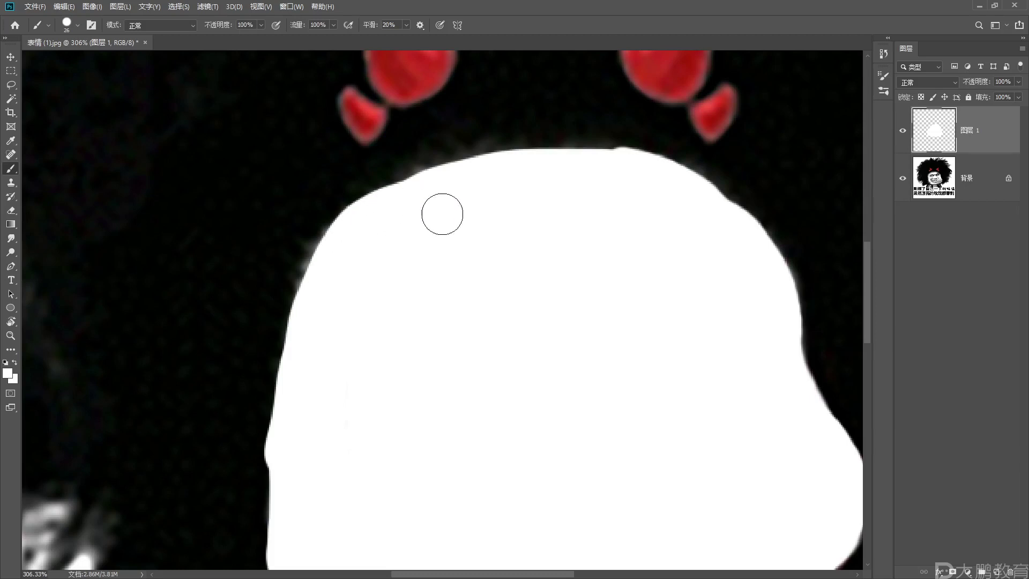
- Review the painted face by zooming out to the whole picture, panning around it, and zooming in and out
{"action": "scroll", "coordinate": [467, 375], "scroll_direction": "down", "scroll_amount": 6}
{"action": "scroll", "coordinate": [447, 444], "scroll_direction": "down", "scroll_amount": 2}
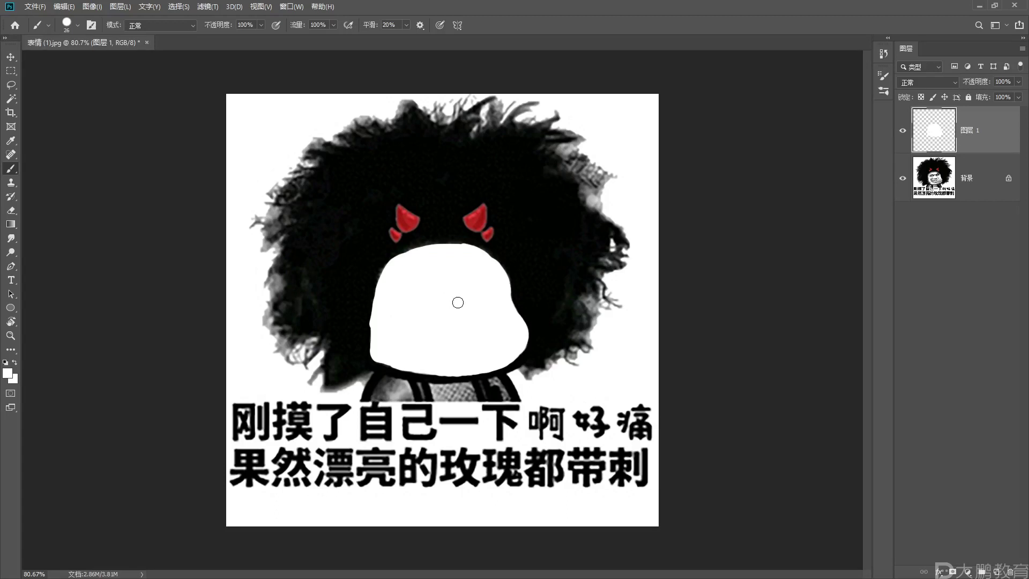
{"action": "scroll", "coordinate": [458, 303], "scroll_direction": "up", "scroll_amount": 4}
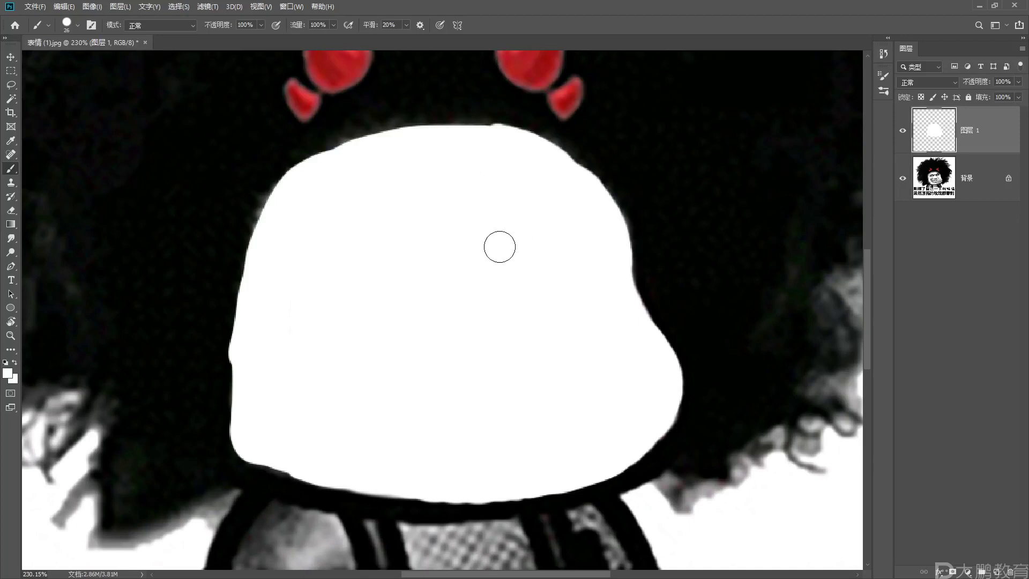
{"action": "key", "text": "space"}
{"action": "left_click_drag", "start_coordinate": [484, 276], "coordinate": [469, 2]}
{"action": "left_click_drag", "start_coordinate": [555, 163], "coordinate": [297, 525]}
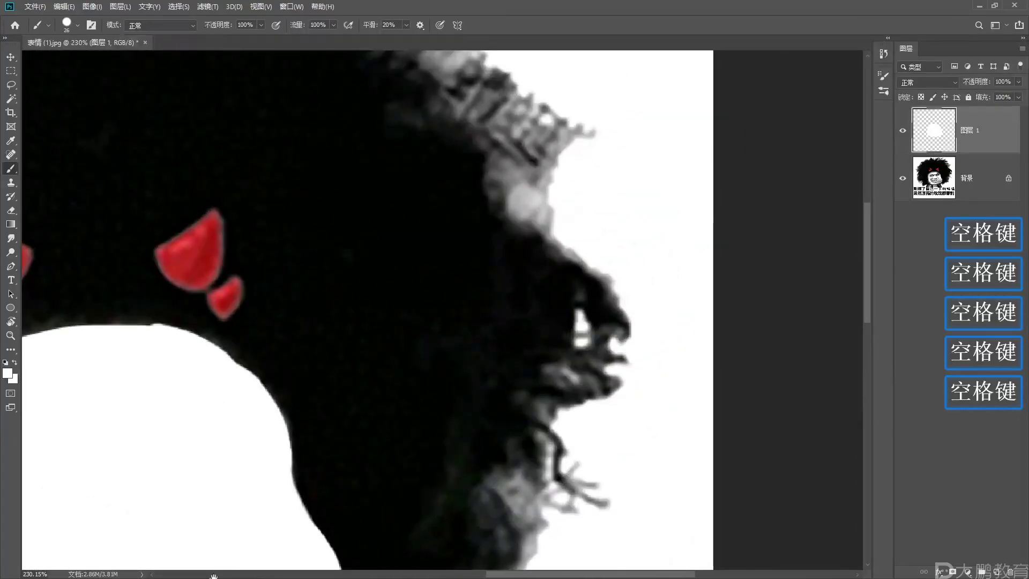
{"action": "left_click_drag", "start_coordinate": [329, 469], "coordinate": [700, 232]}
{"action": "left_click_drag", "start_coordinate": [556, 345], "coordinate": [420, 487]}
{"action": "key", "text": "alt"}
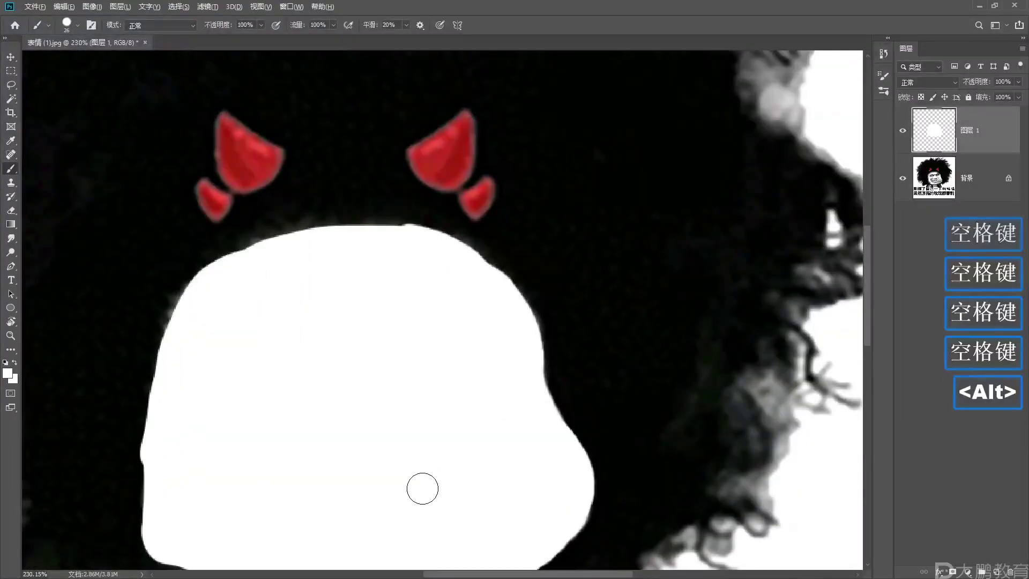
{"action": "scroll", "coordinate": [424, 486], "scroll_direction": "up", "scroll_amount": 3}
{"action": "scroll", "coordinate": [556, 378], "scroll_direction": "down", "scroll_amount": 5}
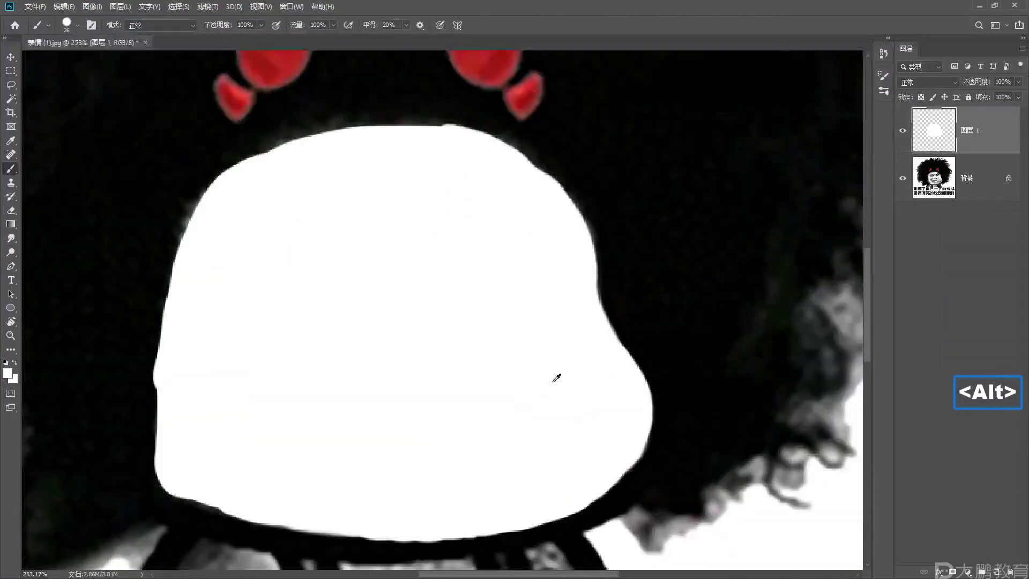
{"action": "scroll", "coordinate": [557, 378], "scroll_direction": "down", "scroll_amount": 3}
{"action": "scroll", "coordinate": [414, 347], "scroll_direction": "up", "scroll_amount": 3}
{"action": "scroll", "coordinate": [417, 352], "scroll_direction": "down", "scroll_amount": 4}
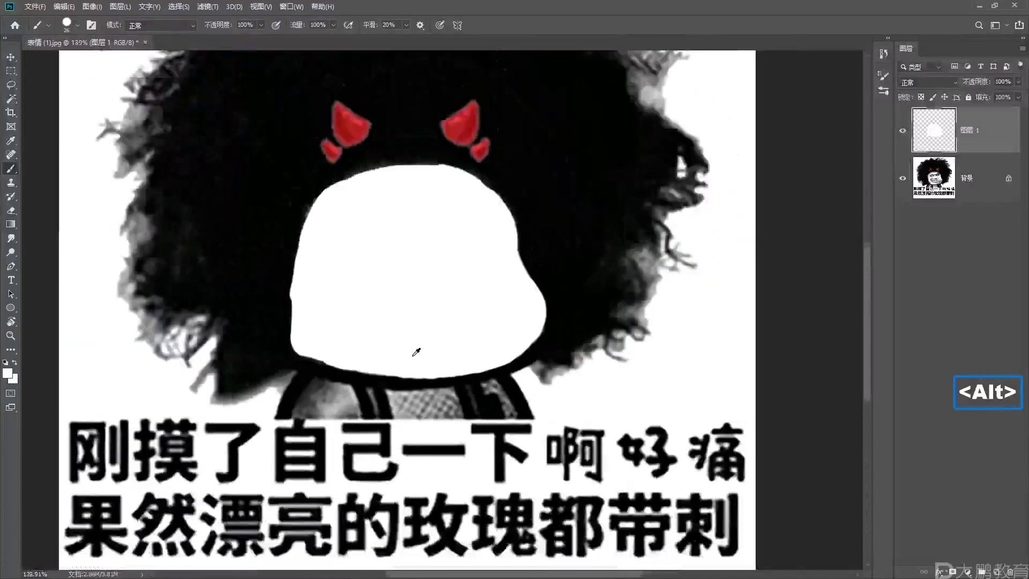
{"action": "scroll", "coordinate": [416, 351], "scroll_direction": "up", "scroll_amount": 1}
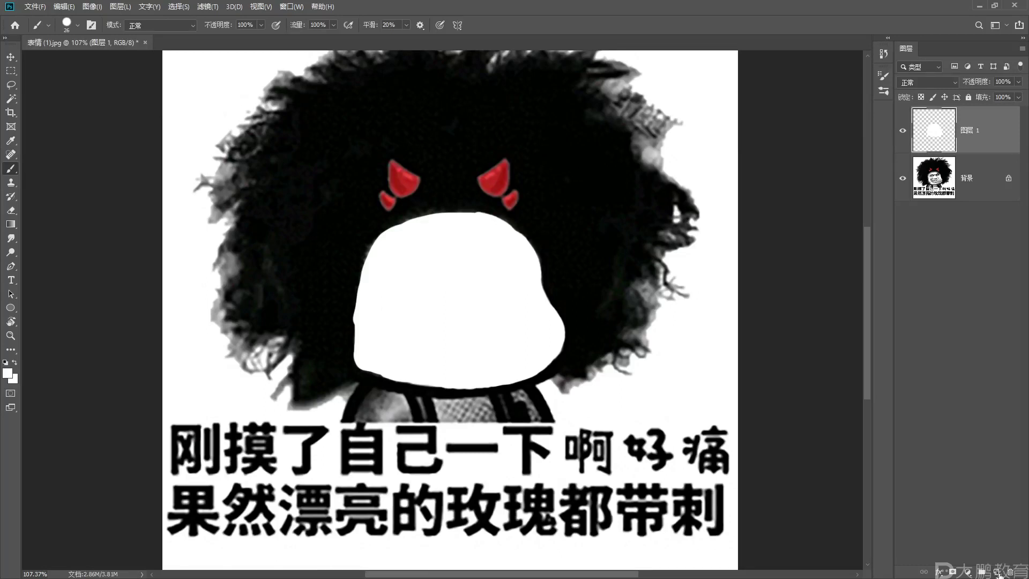
{"action": "key", "text": "F2"}
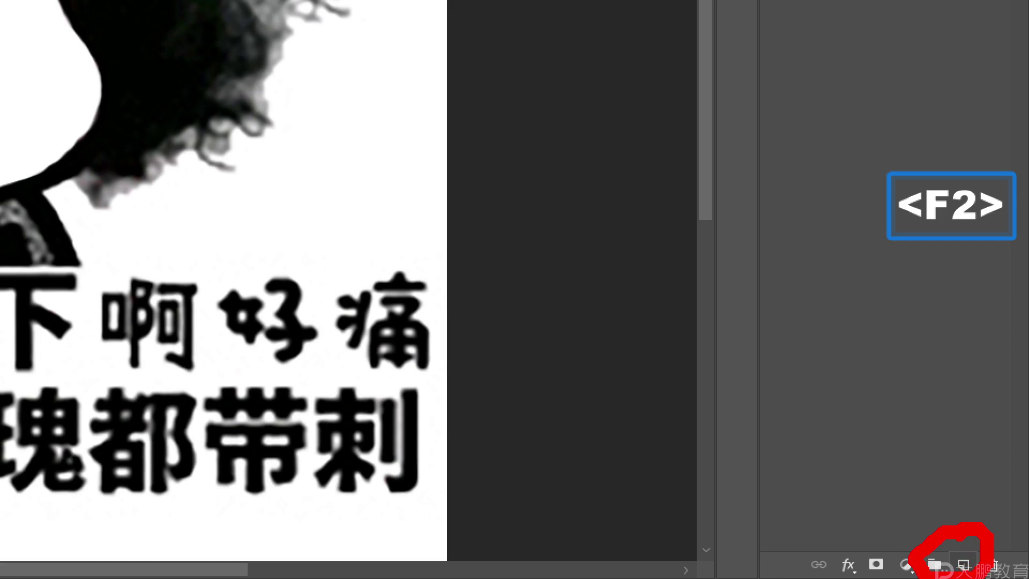
{"action": "key", "text": "Escape"}
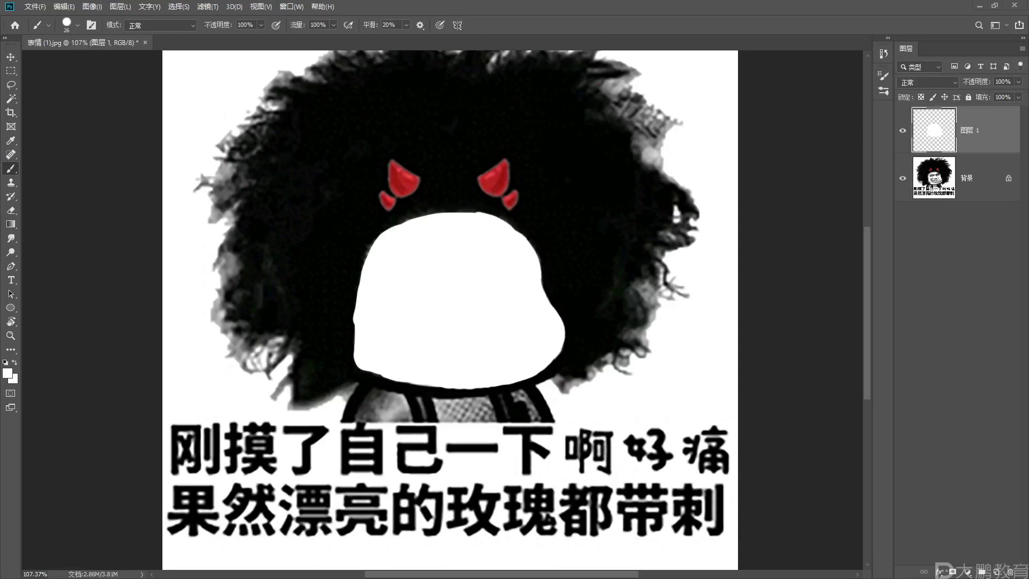
- Switch to the 表情素材 folder in File Explorer
{"action": "key", "text": "alt+Tab"}
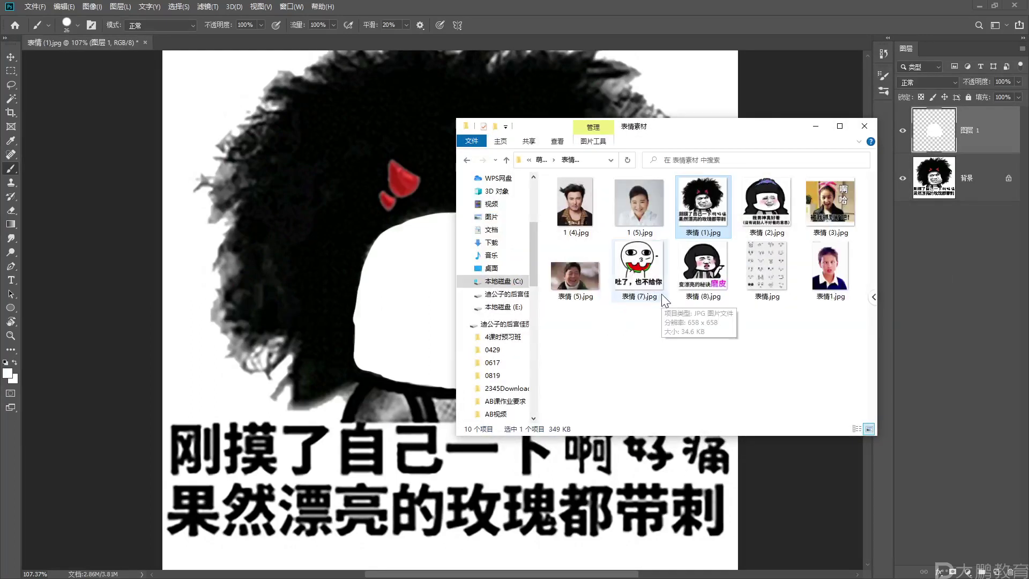
- Select 表情 (5).jpg in the material folder, and in Photoshop show the Channels panel and close it again
{"action": "left_click", "coordinate": [582, 278]}
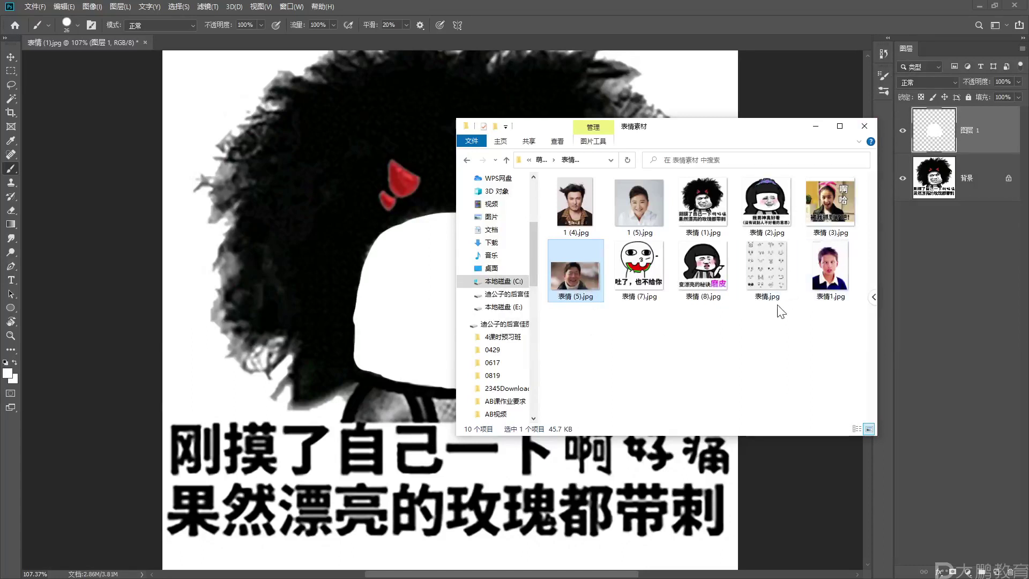
{"action": "left_click", "coordinate": [295, 7]}
{"action": "left_click", "coordinate": [298, 267]}
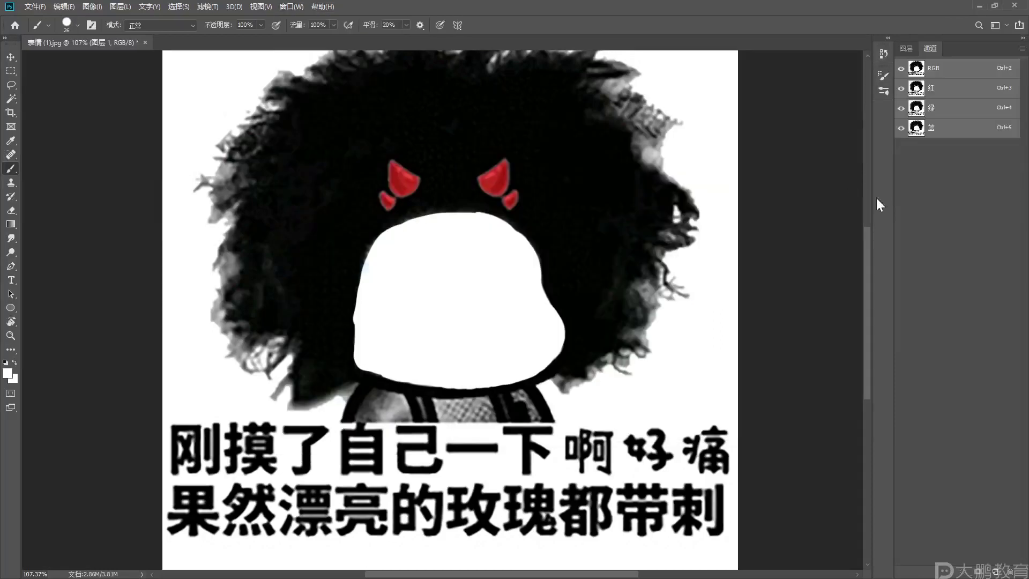
{"action": "right_click", "coordinate": [925, 50]}
{"action": "left_click", "coordinate": [937, 56]}
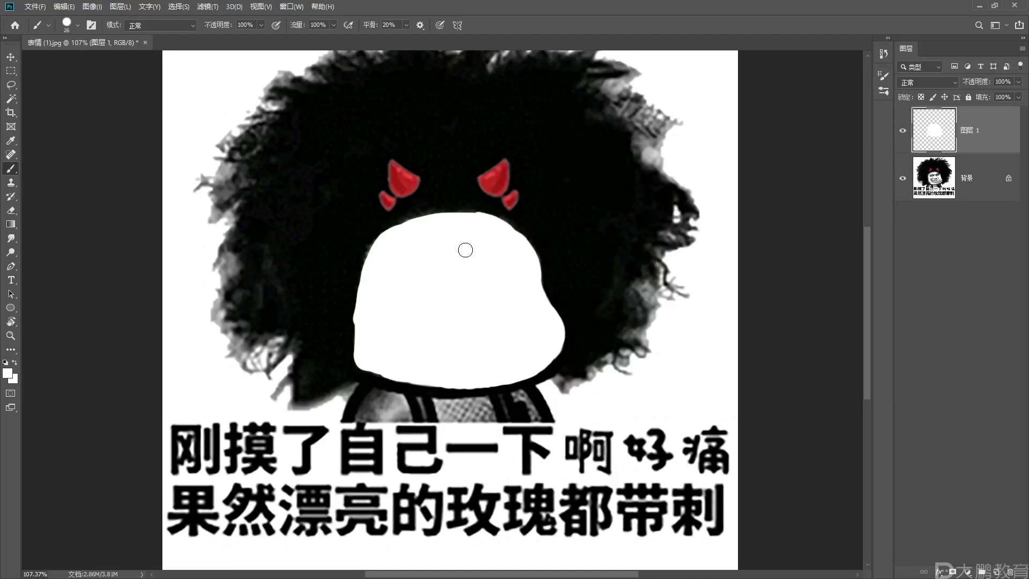
- Delete the layer with the white painted face cover and add a new blank layer above the background
{"action": "scroll", "coordinate": [466, 249], "scroll_direction": "up", "scroll_amount": 5}
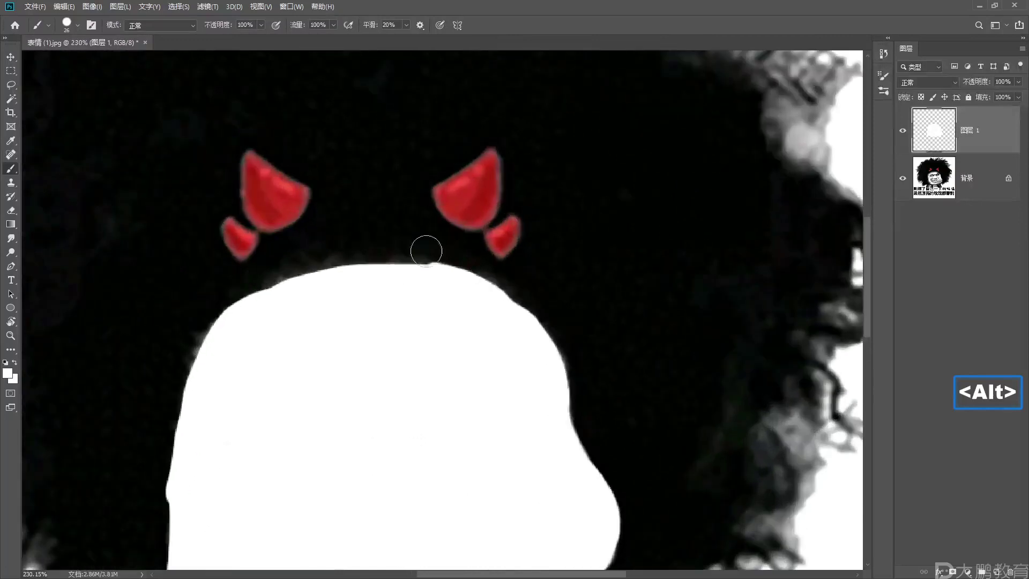
{"action": "key", "text": "Delete"}
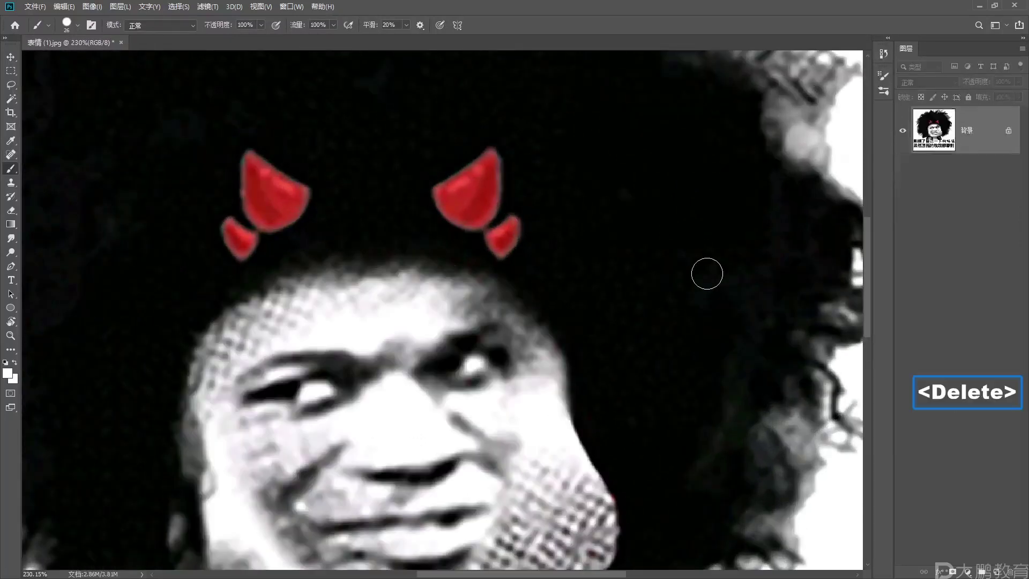
{"action": "key", "text": "ctrl+alt+shift+n"}
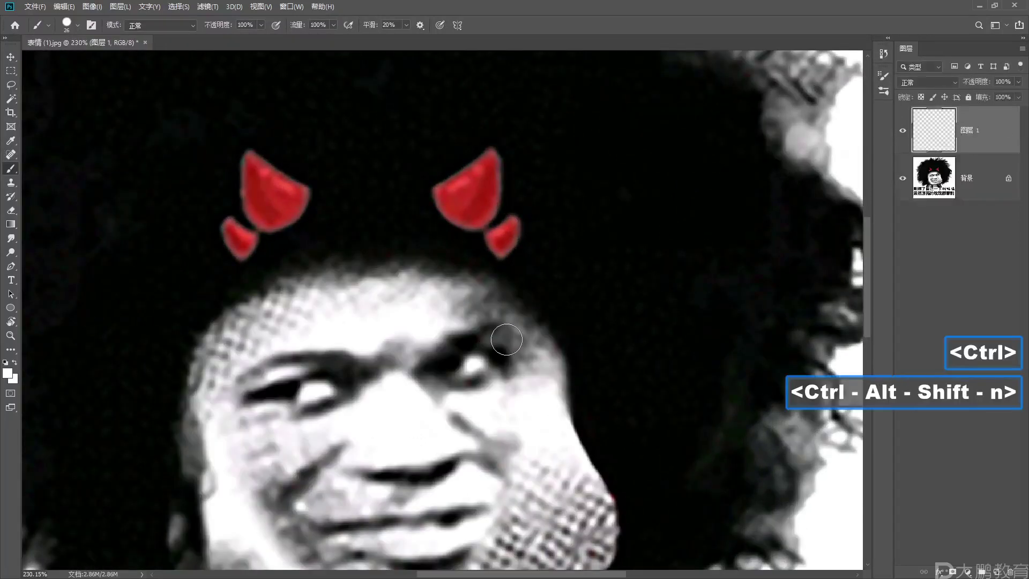
- Centre the meme face in view and set the brush size to 51 px
{"action": "key", "text": "space"}
{"action": "left_click_drag", "start_coordinate": [197, 306], "coordinate": [312, 227]}
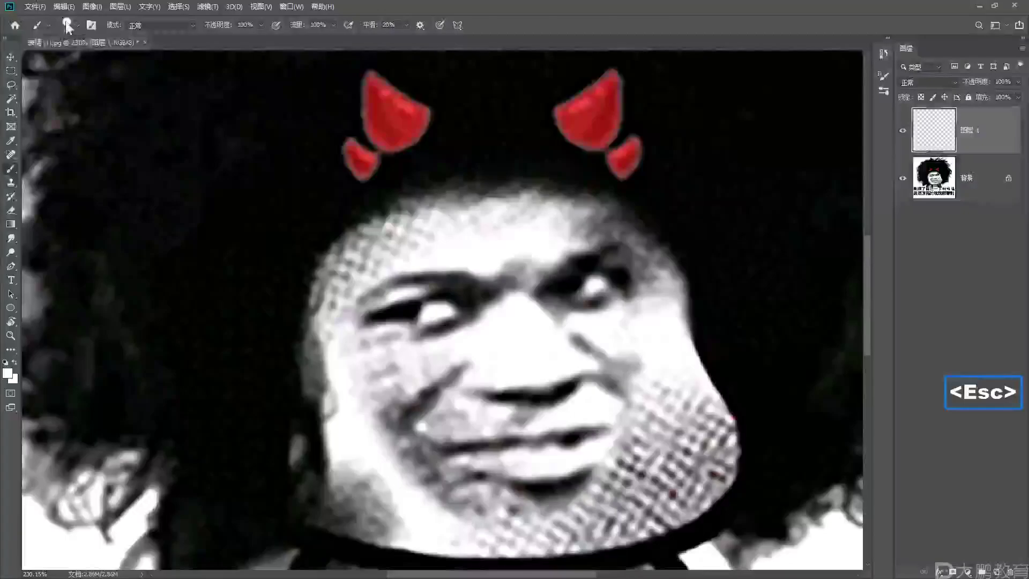
{"action": "left_click", "coordinate": [130, 46]}
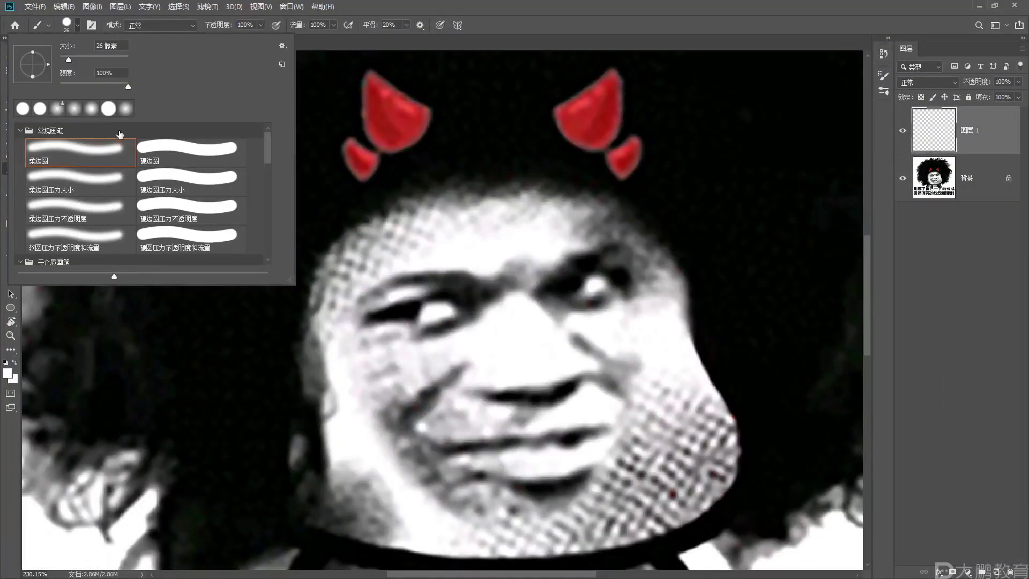
{"action": "scroll", "coordinate": [120, 134], "scroll_direction": "down", "scroll_amount": 1}
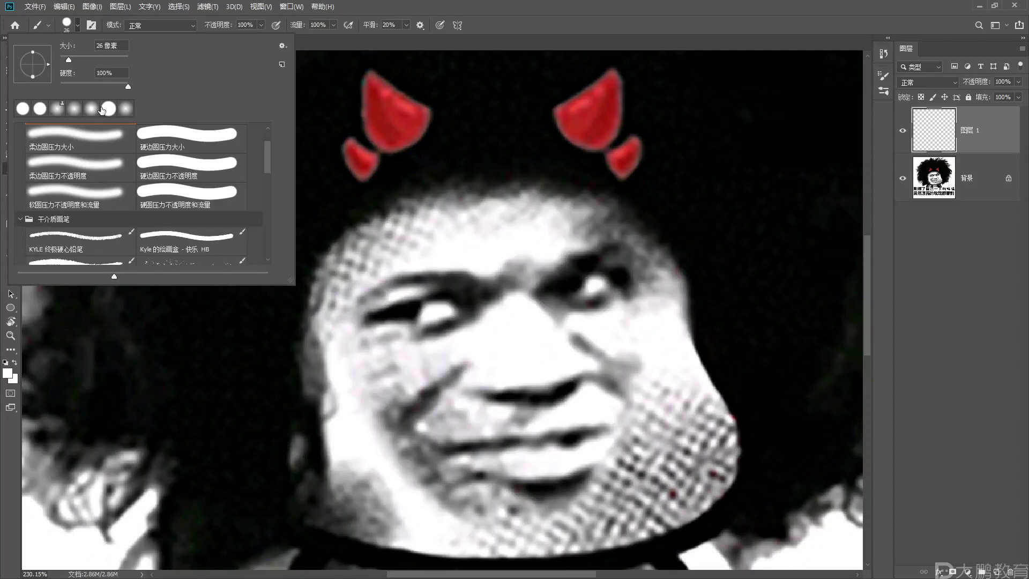
{"action": "scroll", "coordinate": [130, 160], "scroll_direction": "up", "scroll_amount": 3}
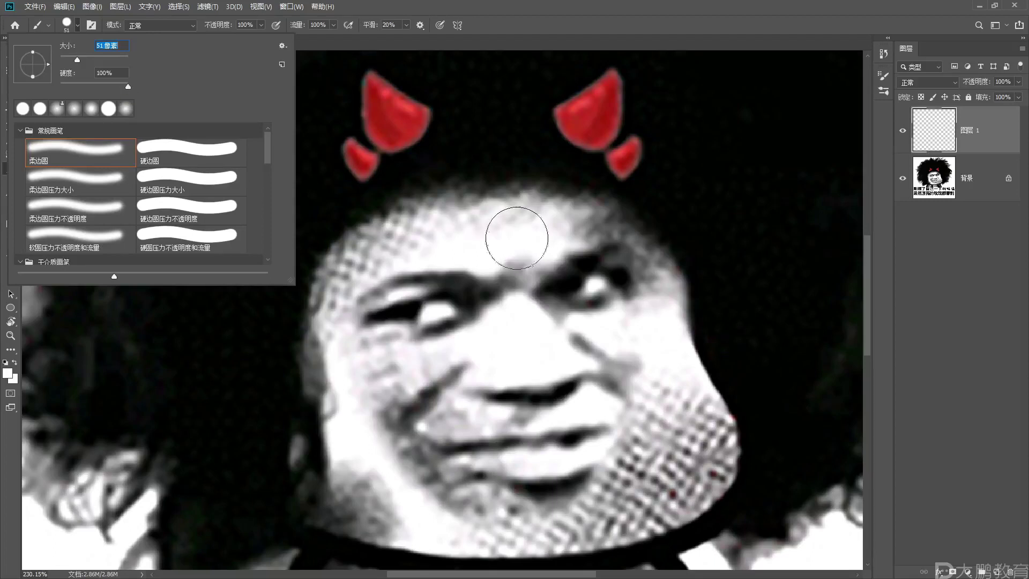
- Test white strokes over the face with the hard brush and the 柔边圆 brush, then replace the test layer with a blank one
{"action": "mouse_move", "coordinate": [597, 221]}
{"action": "left_mouse_down"}
{"action": "mouse_move", "coordinate": [570, 177]}
{"action": "mouse_move", "coordinate": [568, 203]}
{"action": "left_mouse_up"}
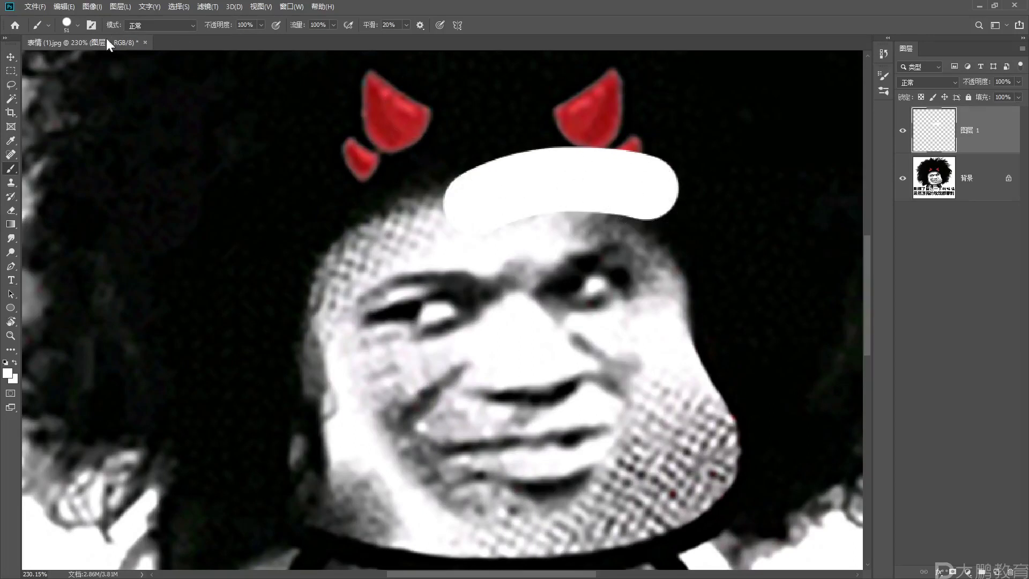
{"action": "left_click", "coordinate": [64, 22]}
{"action": "double_click", "coordinate": [51, 123]}
{"action": "mouse_move", "coordinate": [349, 225]}
{"action": "left_mouse_down"}
{"action": "mouse_move", "coordinate": [368, 478]}
{"action": "mouse_move", "coordinate": [338, 368]}
{"action": "mouse_move", "coordinate": [370, 332]}
{"action": "left_mouse_up"}
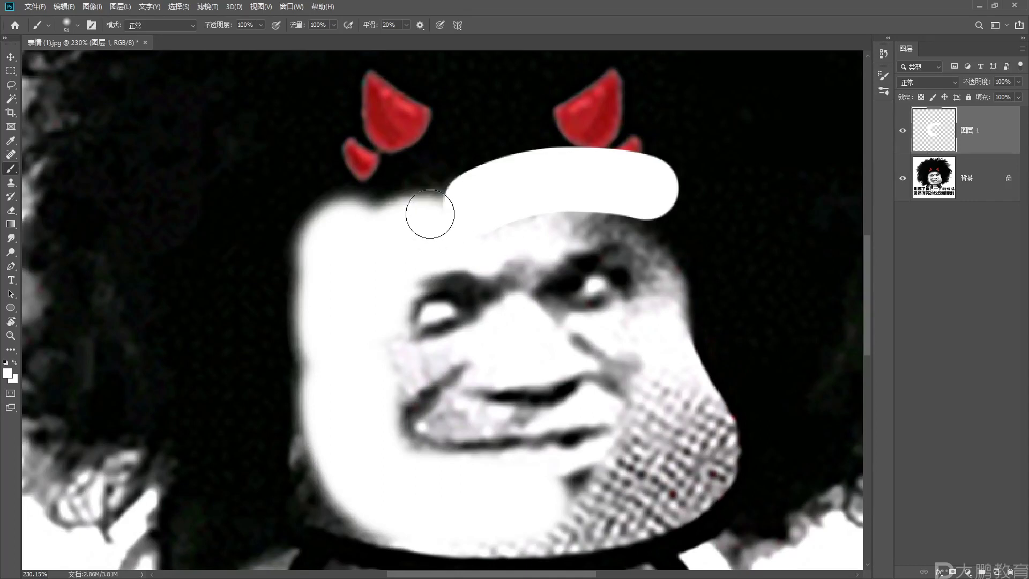
{"action": "key", "text": "Delete"}
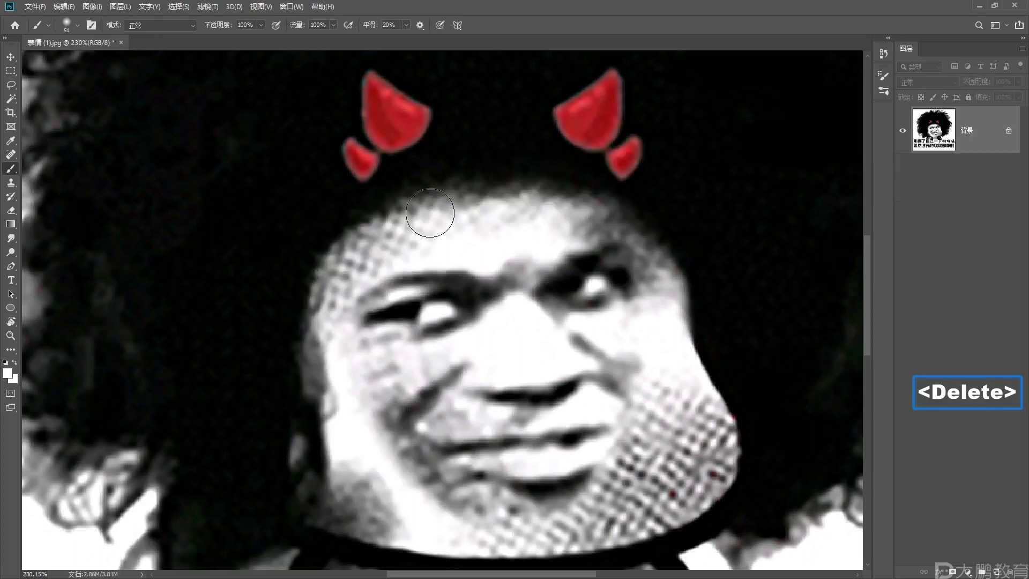
{"action": "key", "text": "ctrl+alt+shift+n"}
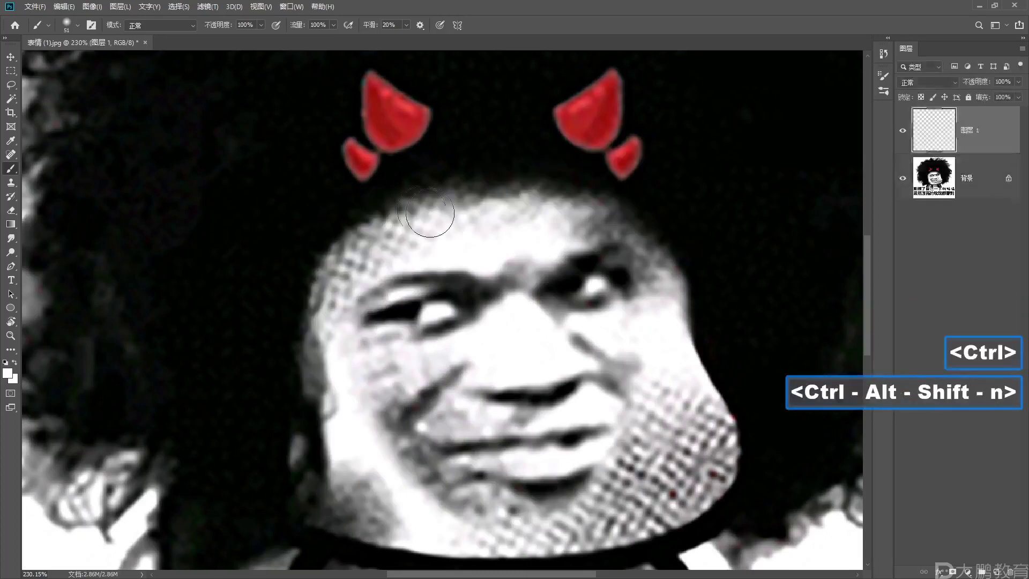
- Choose the 硬边圆 brush and paint the whole meme face white on the new layer
{"action": "left_click", "coordinate": [64, 25]}
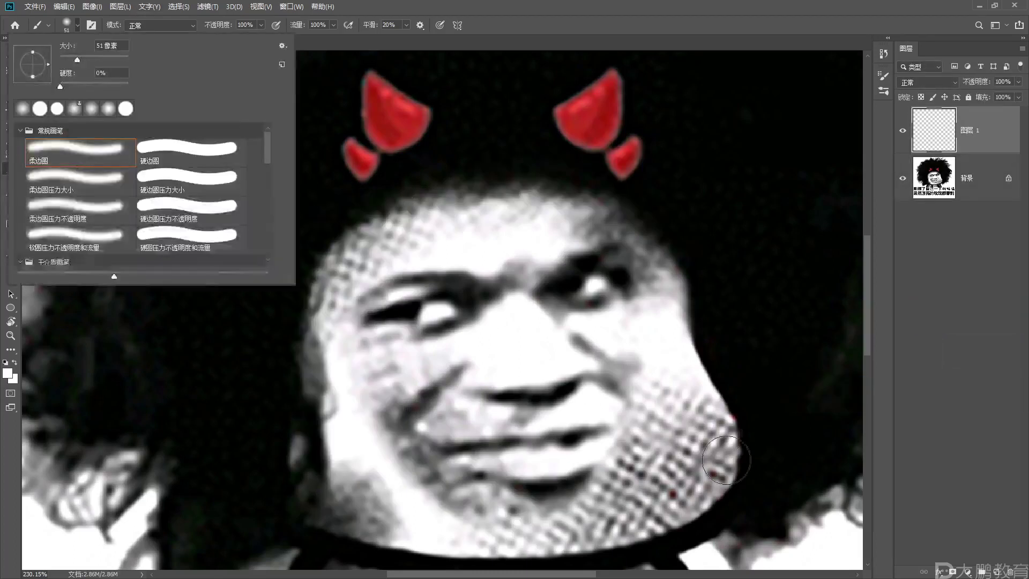
{"action": "double_click", "coordinate": [189, 156]}
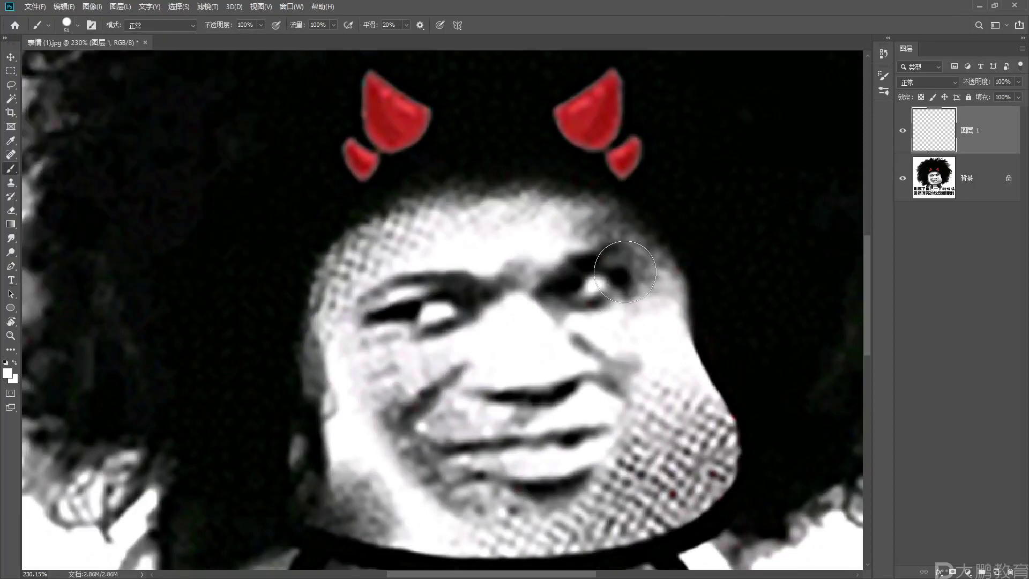
{"action": "mouse_move", "coordinate": [637, 272]}
{"action": "left_mouse_down"}
{"action": "mouse_move", "coordinate": [646, 353]}
{"action": "mouse_move", "coordinate": [647, 287]}
{"action": "mouse_move", "coordinate": [660, 362]}
{"action": "mouse_move", "coordinate": [705, 429]}
{"action": "mouse_move", "coordinate": [707, 462]}
{"action": "mouse_move", "coordinate": [682, 478]}
{"action": "mouse_move", "coordinate": [694, 478]}
{"action": "mouse_move", "coordinate": [600, 512]}
{"action": "mouse_move", "coordinate": [522, 521]}
{"action": "mouse_move", "coordinate": [345, 498]}
{"action": "mouse_move", "coordinate": [330, 473]}
{"action": "mouse_move", "coordinate": [324, 404]}
{"action": "mouse_move", "coordinate": [345, 289]}
{"action": "mouse_move", "coordinate": [401, 247]}
{"action": "mouse_move", "coordinate": [467, 227]}
{"action": "left_mouse_up"}
{"action": "mouse_move", "coordinate": [541, 224]}
{"action": "left_mouse_down"}
{"action": "mouse_move", "coordinate": [625, 251]}
{"action": "mouse_move", "coordinate": [646, 283]}
{"action": "mouse_move", "coordinate": [606, 247]}
{"action": "mouse_move", "coordinate": [553, 225]}
{"action": "mouse_move", "coordinate": [420, 235]}
{"action": "mouse_move", "coordinate": [357, 268]}
{"action": "mouse_move", "coordinate": [335, 366]}
{"action": "mouse_move", "coordinate": [337, 418]}
{"action": "mouse_move", "coordinate": [367, 485]}
{"action": "mouse_move", "coordinate": [363, 506]}
{"action": "mouse_move", "coordinate": [433, 525]}
{"action": "mouse_move", "coordinate": [526, 528]}
{"action": "mouse_move", "coordinate": [612, 516]}
{"action": "mouse_move", "coordinate": [685, 485]}
{"action": "mouse_move", "coordinate": [481, 529]}
{"action": "mouse_move", "coordinate": [358, 513]}
{"action": "mouse_move", "coordinate": [370, 507]}
{"action": "mouse_move", "coordinate": [358, 492]}
{"action": "mouse_move", "coordinate": [342, 502]}
{"action": "mouse_move", "coordinate": [342, 491]}
{"action": "mouse_move", "coordinate": [718, 476]}
{"action": "mouse_move", "coordinate": [650, 471]}
{"action": "mouse_move", "coordinate": [512, 428]}
{"action": "mouse_move", "coordinate": [592, 415]}
{"action": "mouse_move", "coordinate": [634, 389]}
{"action": "mouse_move", "coordinate": [598, 313]}
{"action": "mouse_move", "coordinate": [557, 388]}
{"action": "mouse_move", "coordinate": [560, 260]}
{"action": "mouse_move", "coordinate": [460, 280]}
{"action": "mouse_move", "coordinate": [427, 386]}
{"action": "mouse_move", "coordinate": [538, 375]}
{"action": "mouse_move", "coordinate": [433, 359]}
{"action": "mouse_move", "coordinate": [413, 452]}
{"action": "left_mouse_up"}
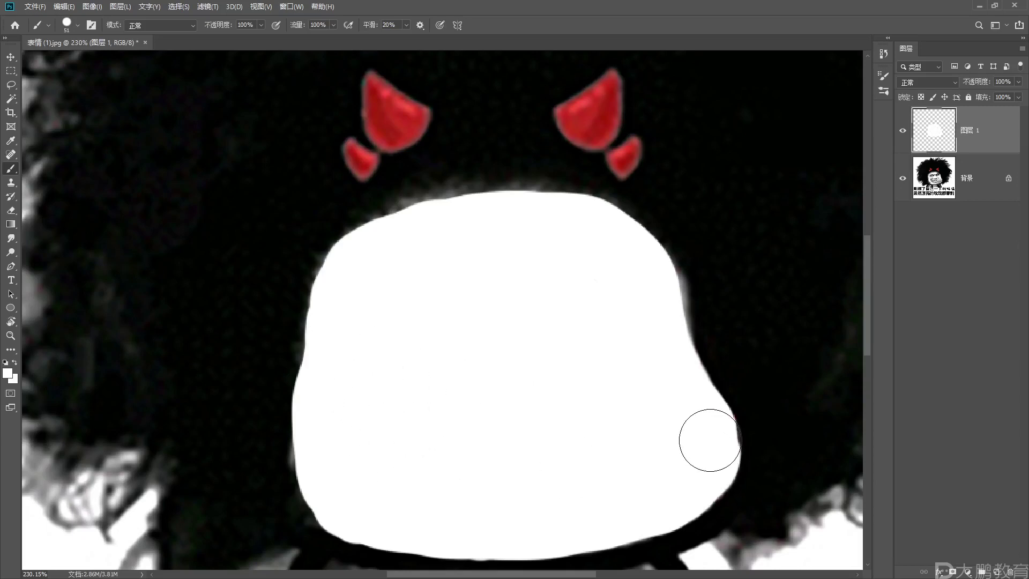
{"action": "left_click_drag", "start_coordinate": [710, 435], "coordinate": [703, 476]}
{"action": "scroll", "coordinate": [649, 437], "scroll_direction": "down", "scroll_amount": 4, "text": "alt"}
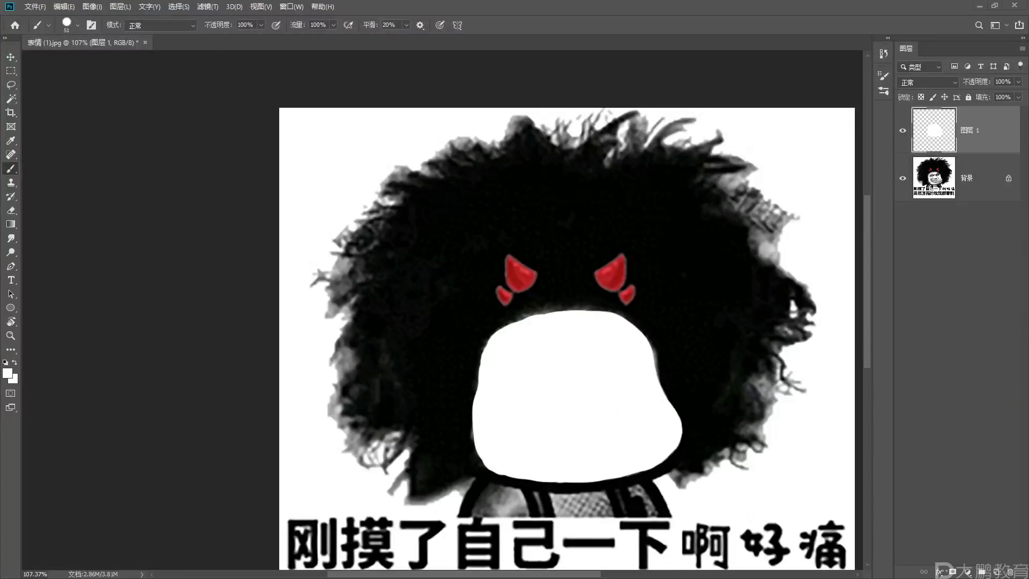
- Open 表情 (5).jpg from the 表情素材 folder as a separate document and compare it with the meme document
{"action": "key", "text": "alt+Tab"}
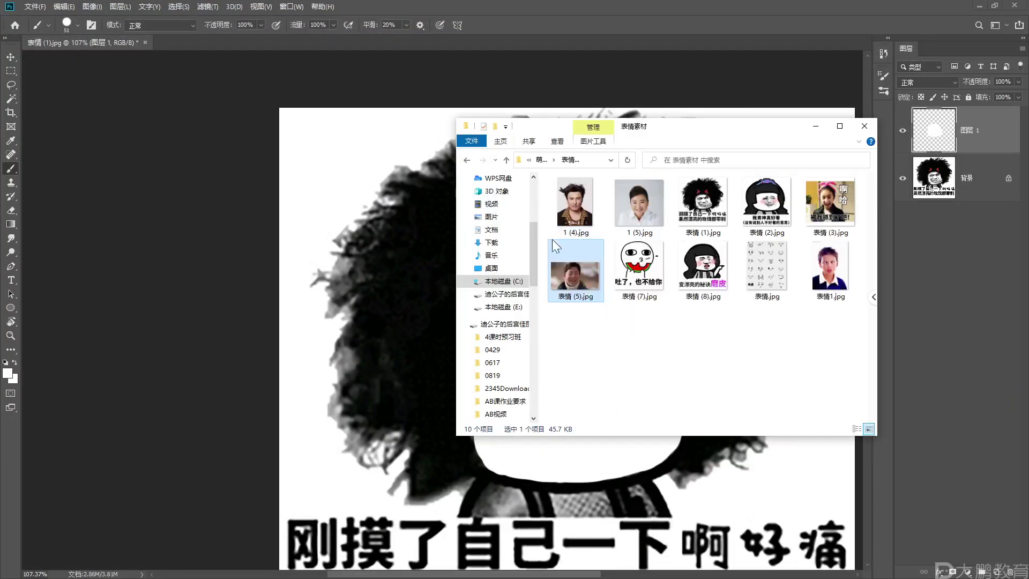
{"action": "left_click_drag", "start_coordinate": [652, 25], "coordinate": [651, 14]}
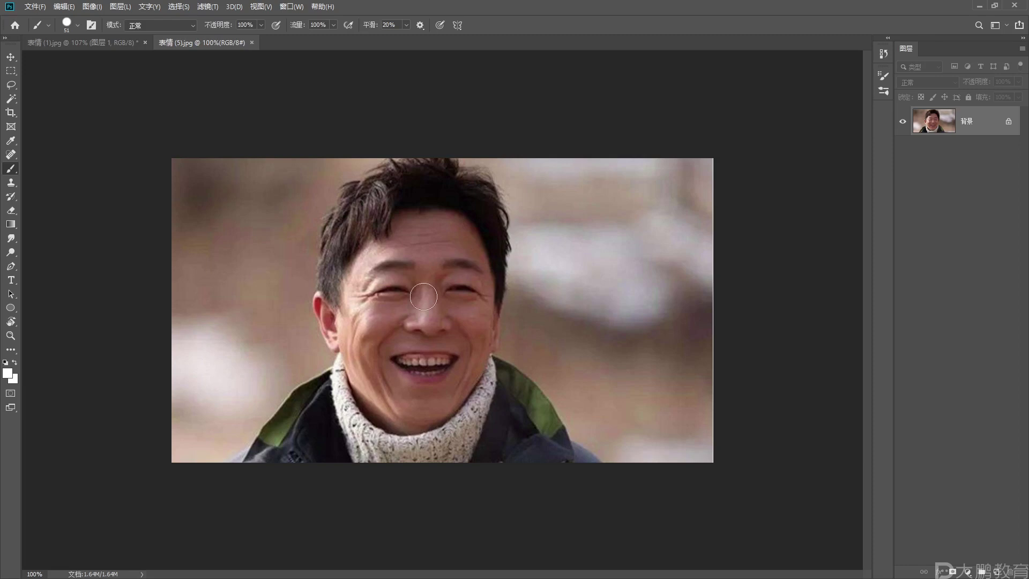
{"action": "left_click", "coordinate": [104, 43]}
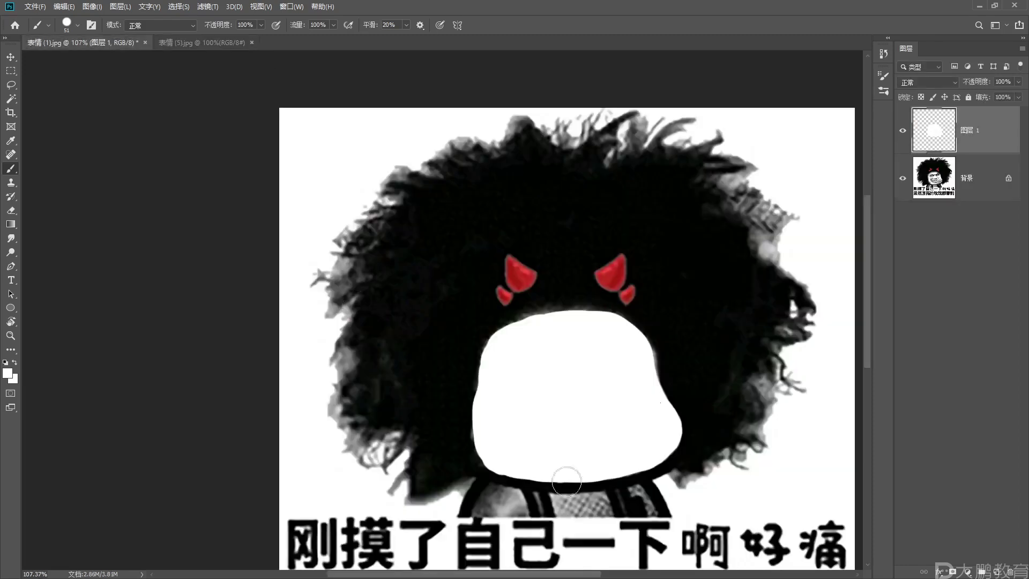
{"action": "left_click", "coordinate": [202, 45]}
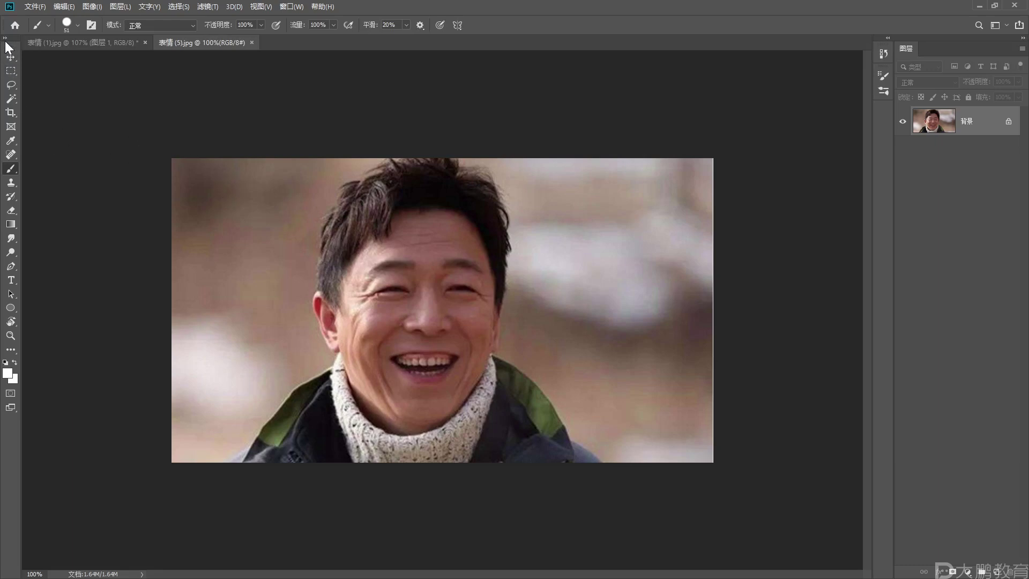
- Try freehand selections around the smiling man's face with the Lasso tool (套索工具) and clear them
{"action": "left_click", "coordinate": [11, 85]}
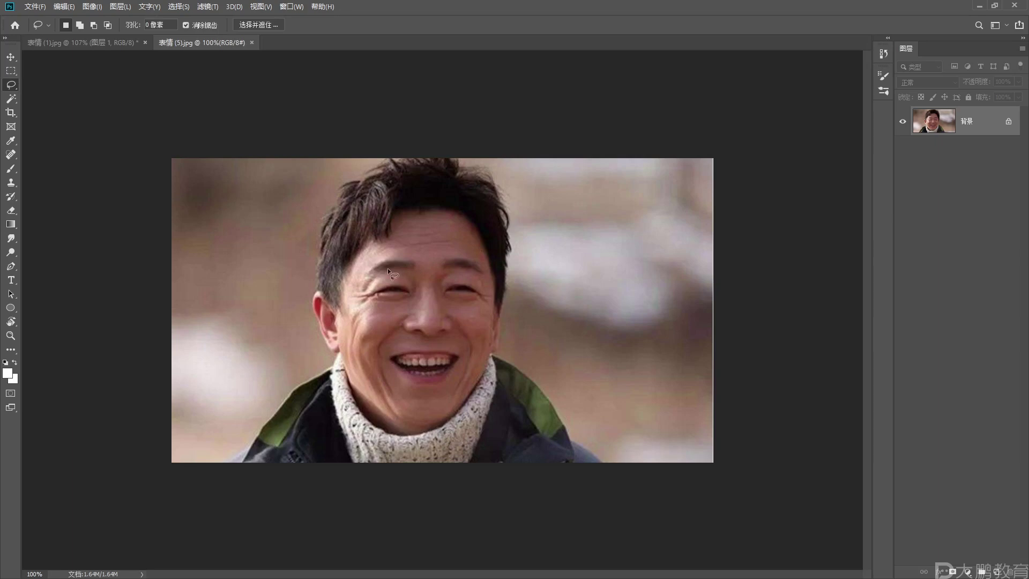
{"action": "mouse_move", "coordinate": [386, 275]}
{"action": "left_mouse_down"}
{"action": "mouse_move", "coordinate": [546, 240]}
{"action": "mouse_move", "coordinate": [394, 407]}
{"action": "mouse_move", "coordinate": [422, 244]}
{"action": "left_mouse_up"}
{"action": "key", "text": "ctrl+d"}
{"action": "mouse_move", "coordinate": [409, 229]}
{"action": "left_mouse_down"}
{"action": "mouse_move", "coordinate": [592, 217]}
{"action": "mouse_move", "coordinate": [617, 345]}
{"action": "mouse_move", "coordinate": [431, 380]}
{"action": "mouse_move", "coordinate": [389, 299]}
{"action": "mouse_move", "coordinate": [398, 240]}
{"action": "left_mouse_up"}
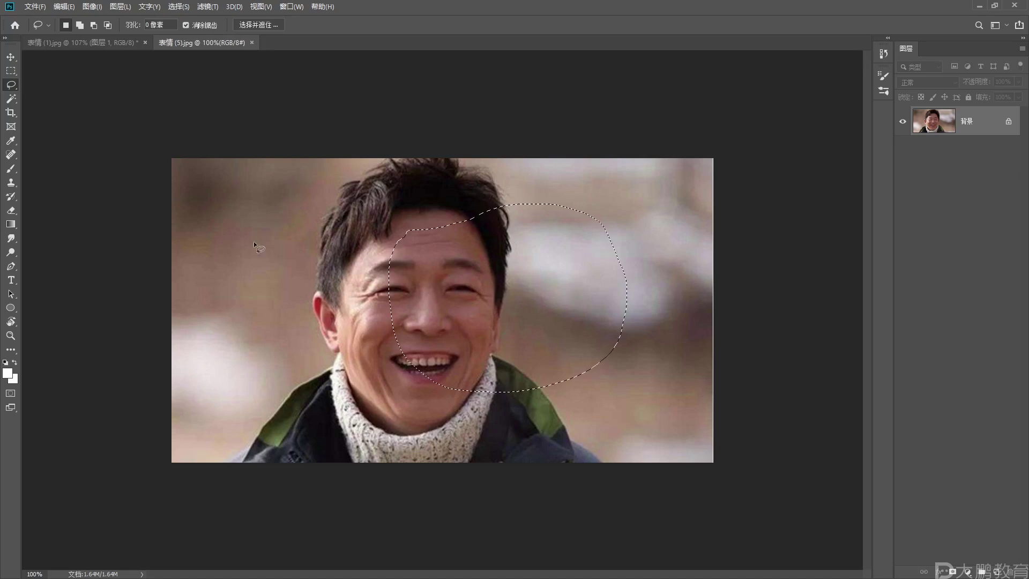
{"action": "right_click", "coordinate": [17, 87]}
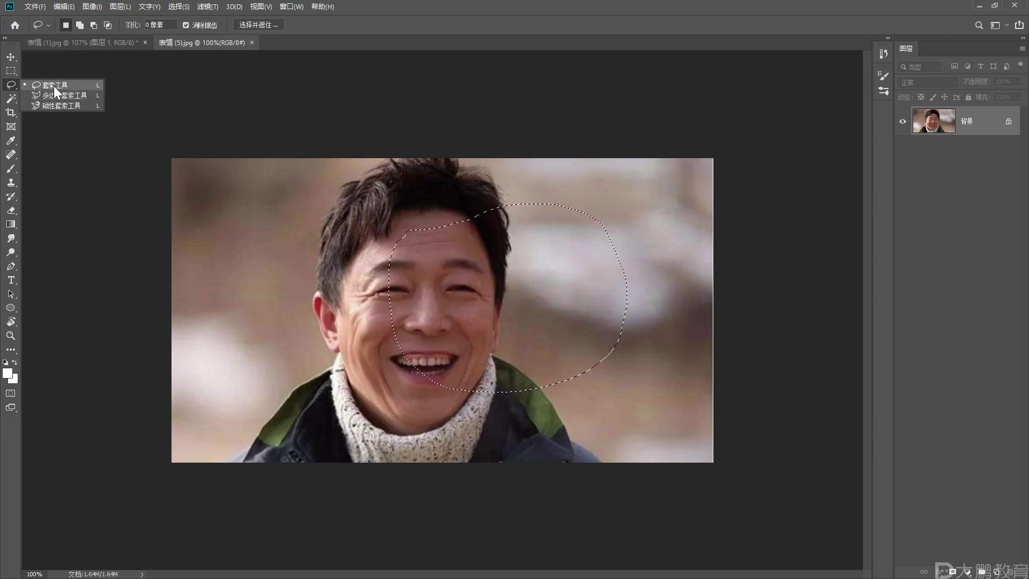
{"action": "left_click", "coordinate": [54, 85]}
{"action": "mouse_move", "coordinate": [360, 261]}
{"action": "left_mouse_down"}
{"action": "mouse_move", "coordinate": [385, 234]}
{"action": "mouse_move", "coordinate": [517, 238]}
{"action": "mouse_move", "coordinate": [525, 394]}
{"action": "mouse_move", "coordinate": [420, 420]}
{"action": "mouse_move", "coordinate": [361, 332]}
{"action": "mouse_move", "coordinate": [361, 262]}
{"action": "left_mouse_up"}
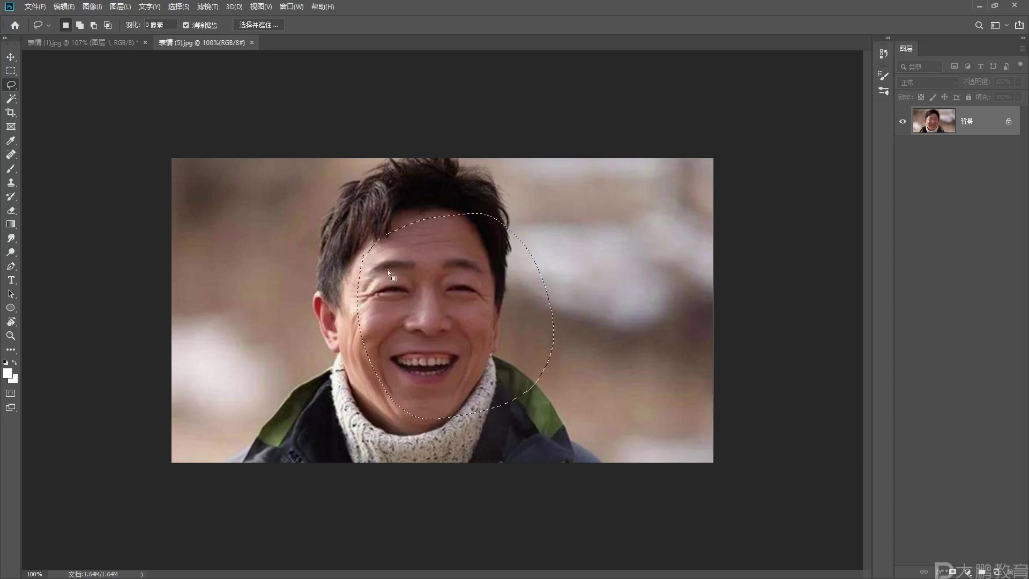
{"action": "left_click", "coordinate": [478, 436]}
- Outline the man's face with the Lasso, copy it to a new layer, and check the cutout with the background temporarily hidden
{"action": "mouse_move", "coordinate": [378, 256]}
{"action": "left_mouse_down"}
{"action": "mouse_move", "coordinate": [446, 247]}
{"action": "mouse_move", "coordinate": [489, 262]}
{"action": "mouse_move", "coordinate": [482, 354]}
{"action": "left_mouse_up"}
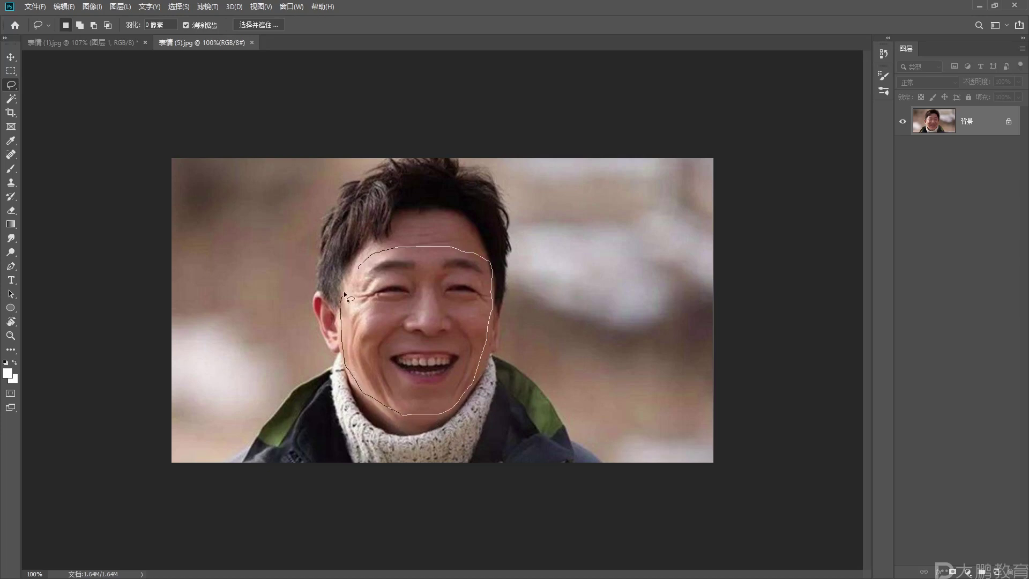
{"action": "left_click_drag", "start_coordinate": [355, 271], "coordinate": [358, 265]}
{"action": "key", "text": "ctrl"}
{"action": "key", "text": "ctrl+j"}
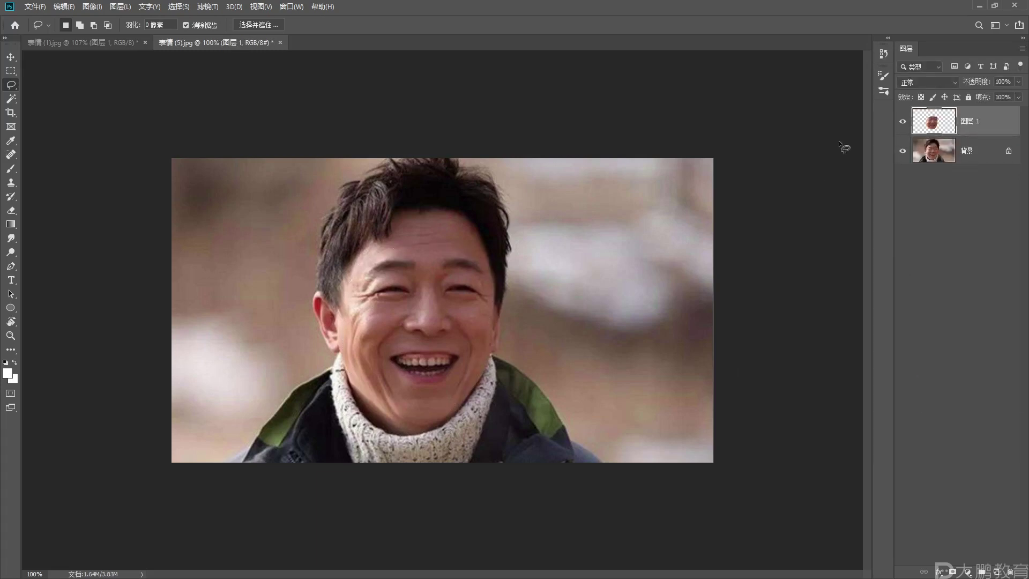
{"action": "left_click", "coordinate": [908, 150]}
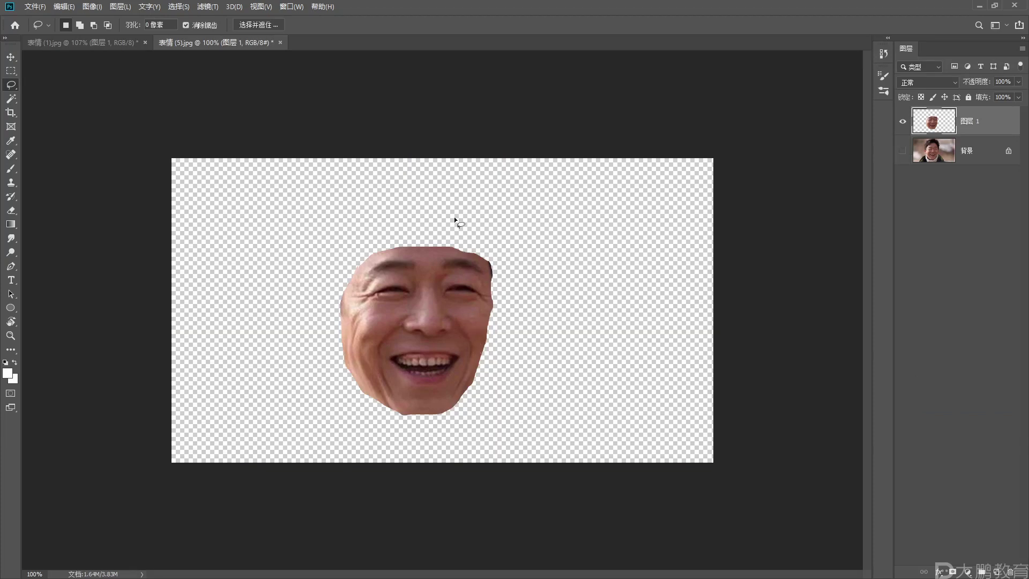
{"action": "left_click", "coordinate": [903, 152]}
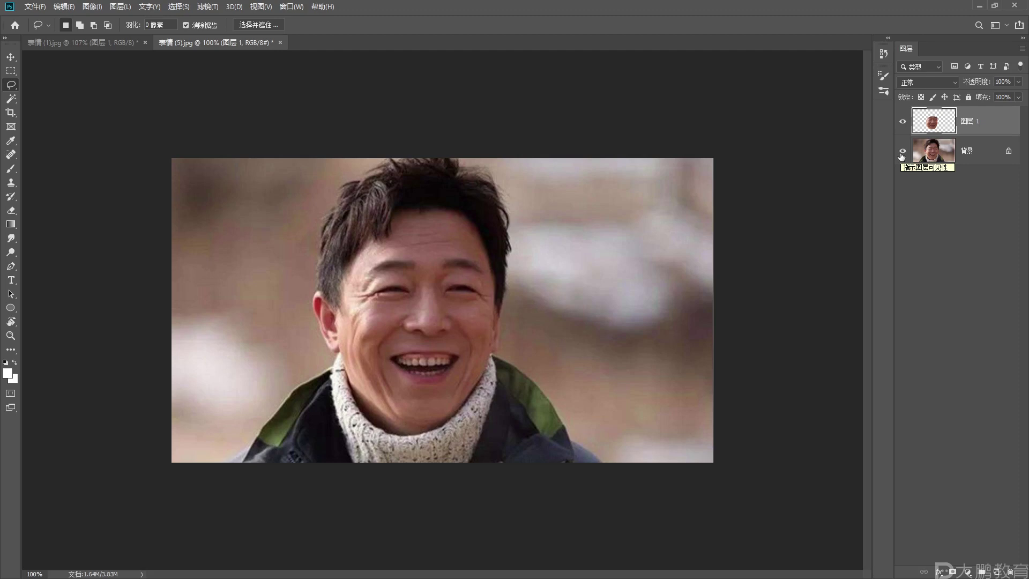
- With 图层 1 hidden, outline the man's face on the 背景 layer using the Lasso and copy it to a new layer
{"action": "left_click", "coordinate": [903, 121]}
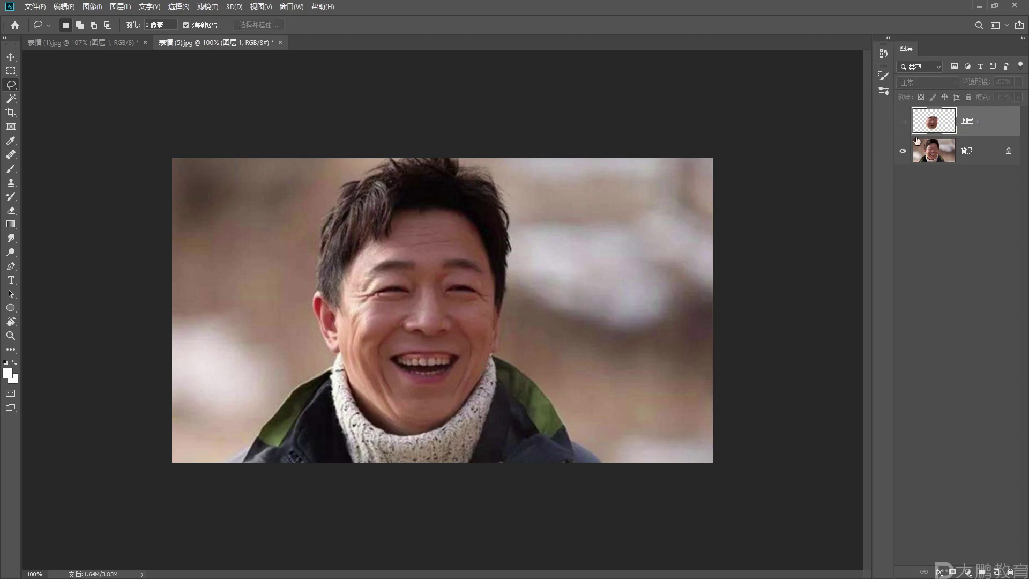
{"action": "left_click", "coordinate": [965, 151]}
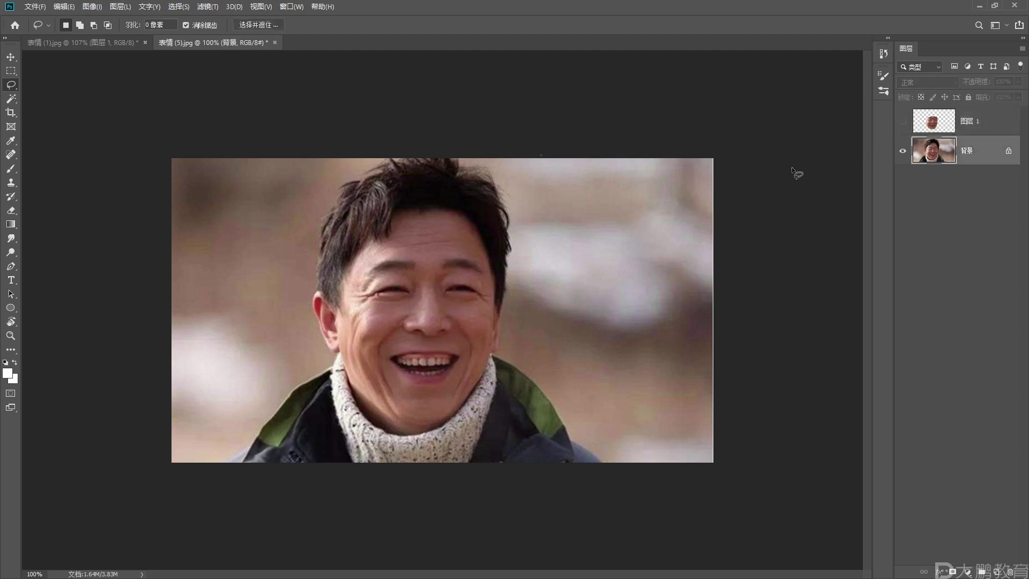
{"action": "right_click", "coordinate": [17, 86]}
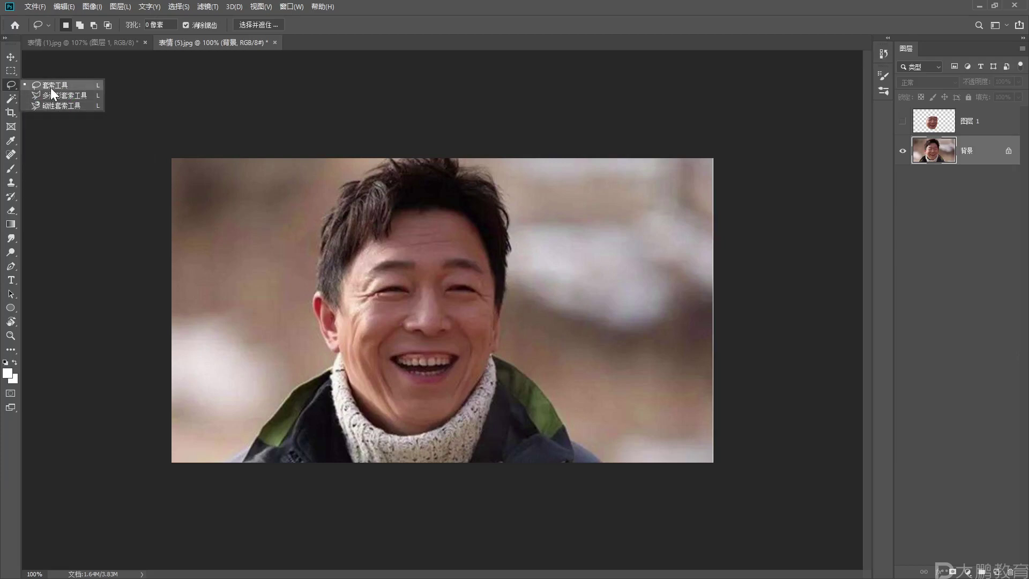
{"action": "left_click", "coordinate": [50, 88]}
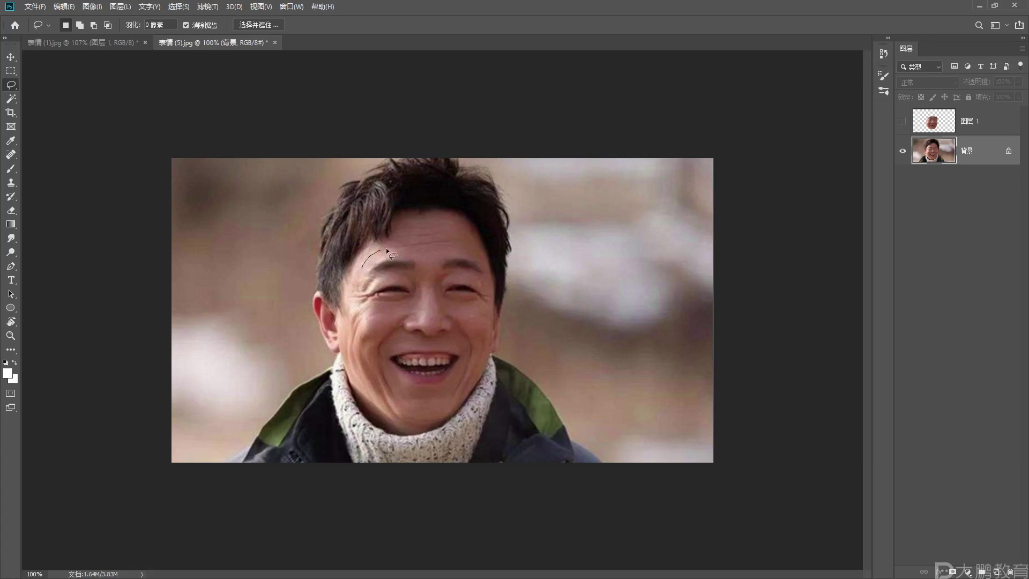
{"action": "mouse_move", "coordinate": [423, 243]}
{"action": "left_mouse_down"}
{"action": "mouse_move", "coordinate": [478, 256]}
{"action": "mouse_move", "coordinate": [493, 299]}
{"action": "mouse_move", "coordinate": [488, 335]}
{"action": "left_mouse_up"}
{"action": "left_click_drag", "start_coordinate": [469, 383], "coordinate": [439, 413]}
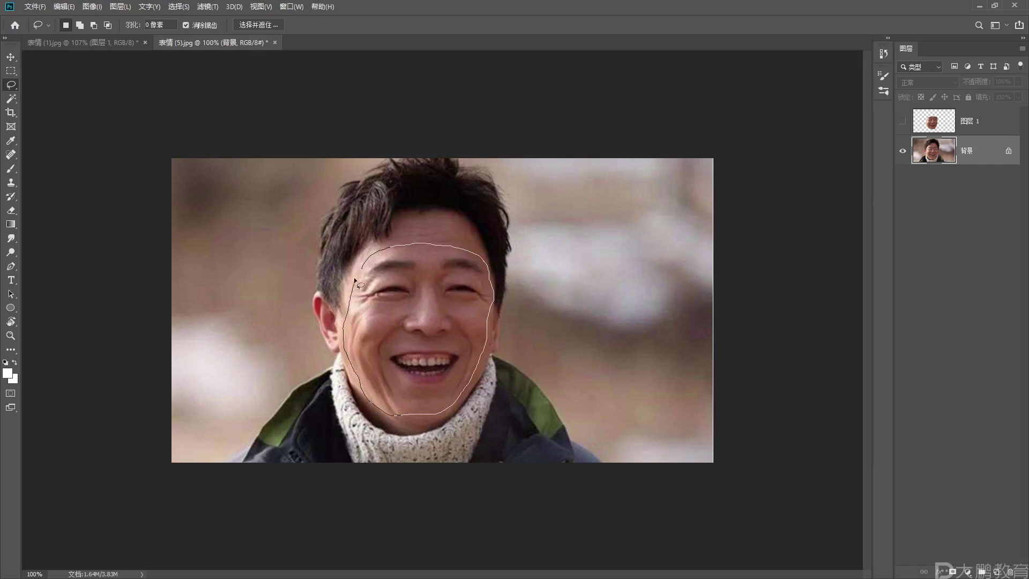
{"action": "left_click_drag", "start_coordinate": [363, 270], "coordinate": [364, 271]}
{"action": "key", "text": "ctrl+j"}
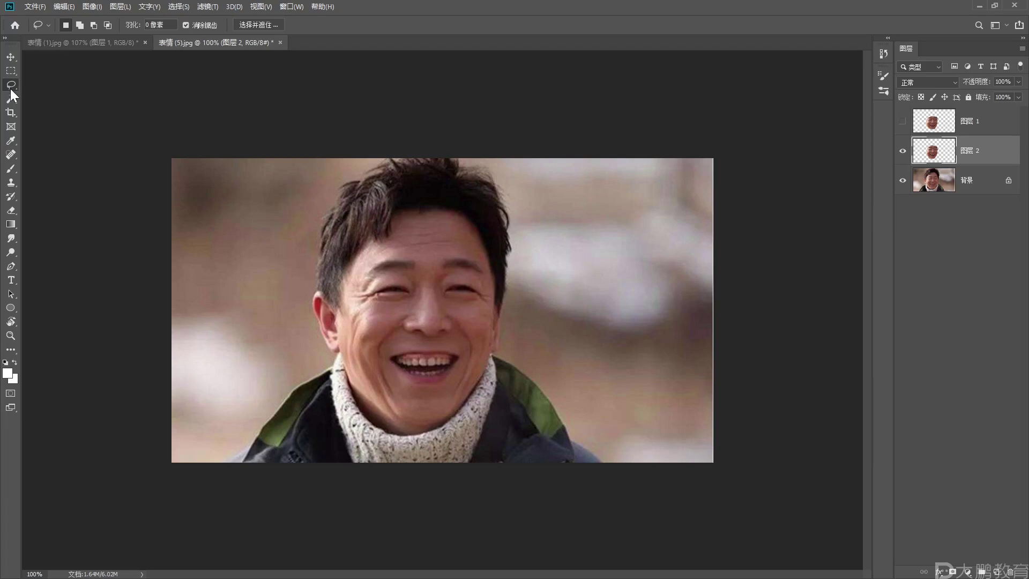
- Move a copy of the face cutout into 表情 (1).jpg over the white face area and compare the two documents
{"action": "left_click", "coordinate": [10, 57]}
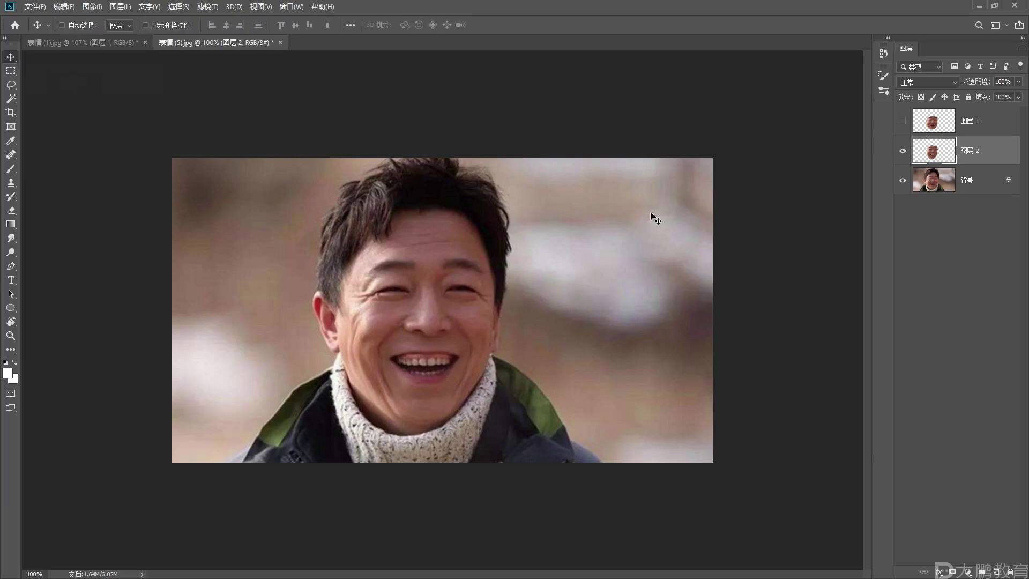
{"action": "left_click_drag", "start_coordinate": [433, 285], "coordinate": [587, 416]}
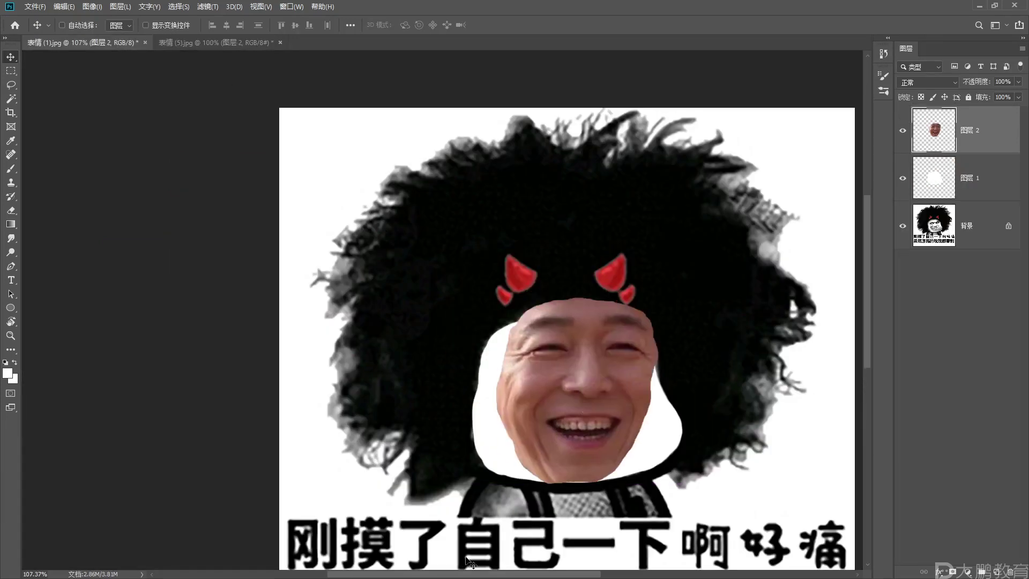
{"action": "left_click", "coordinate": [210, 47]}
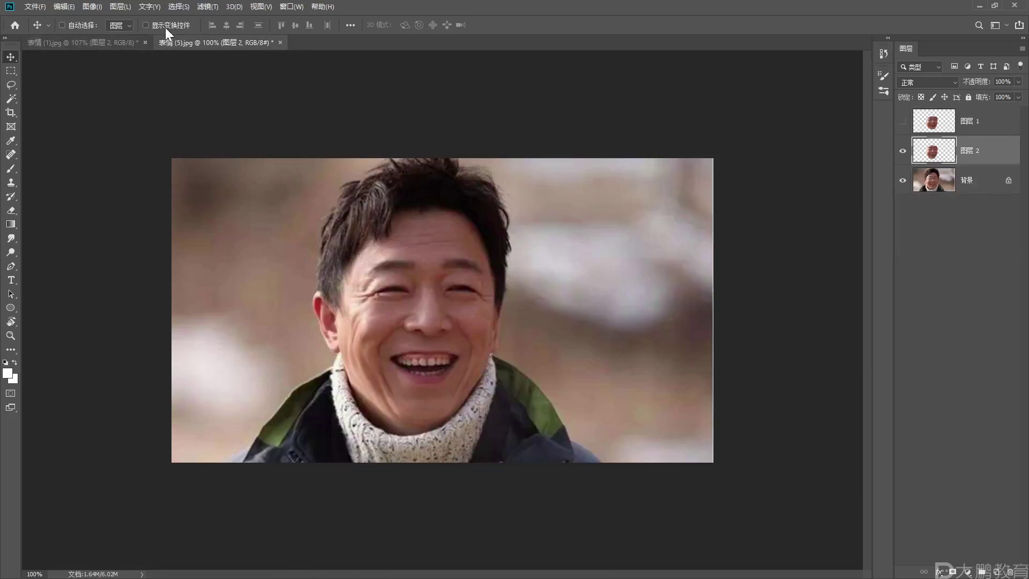
{"action": "left_click", "coordinate": [92, 44]}
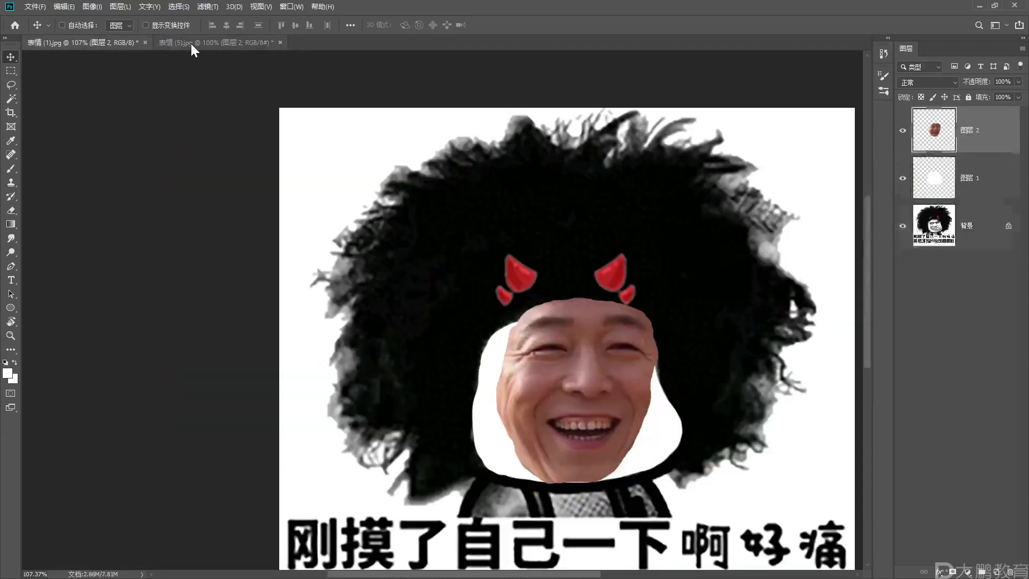
- Bring another copy of the face cutout from 表情 (5).jpg into the meme, overlapping the first face higher up
{"action": "left_click", "coordinate": [191, 44]}
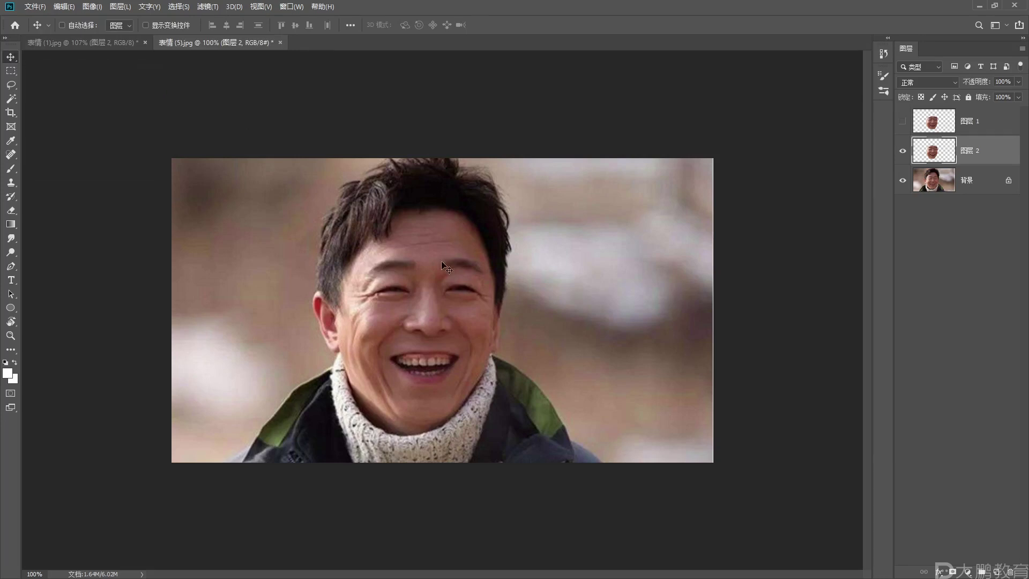
{"action": "left_click_drag", "start_coordinate": [439, 307], "coordinate": [105, 54]}
{"action": "left_click_drag", "start_coordinate": [217, 149], "coordinate": [378, 250]}
{"action": "left_click_drag", "start_coordinate": [491, 289], "coordinate": [567, 319]}
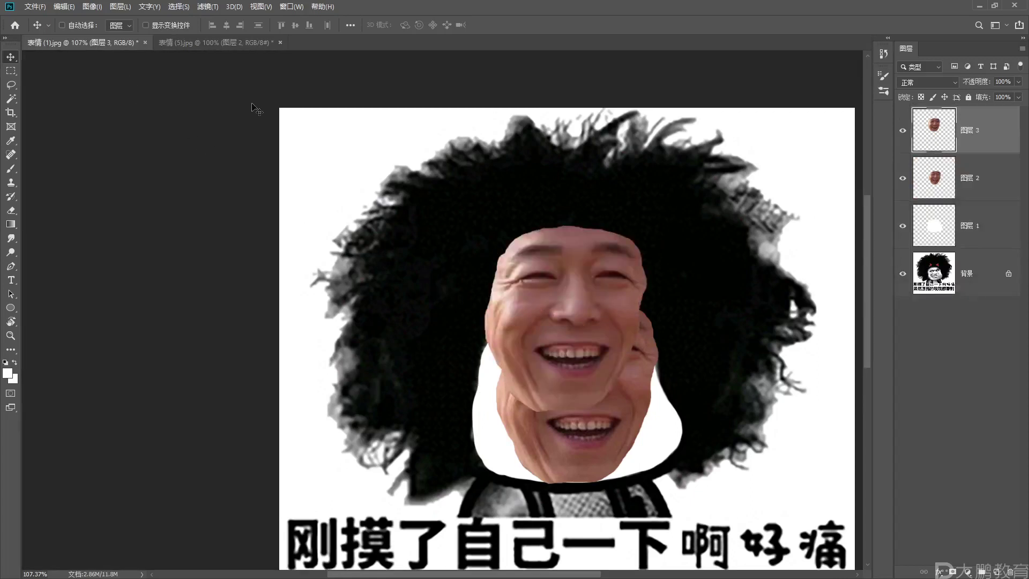
- Float 表情 (5).jpg as its own window, shrink it and place it beside the meme artwork
{"action": "left_click", "coordinate": [224, 40]}
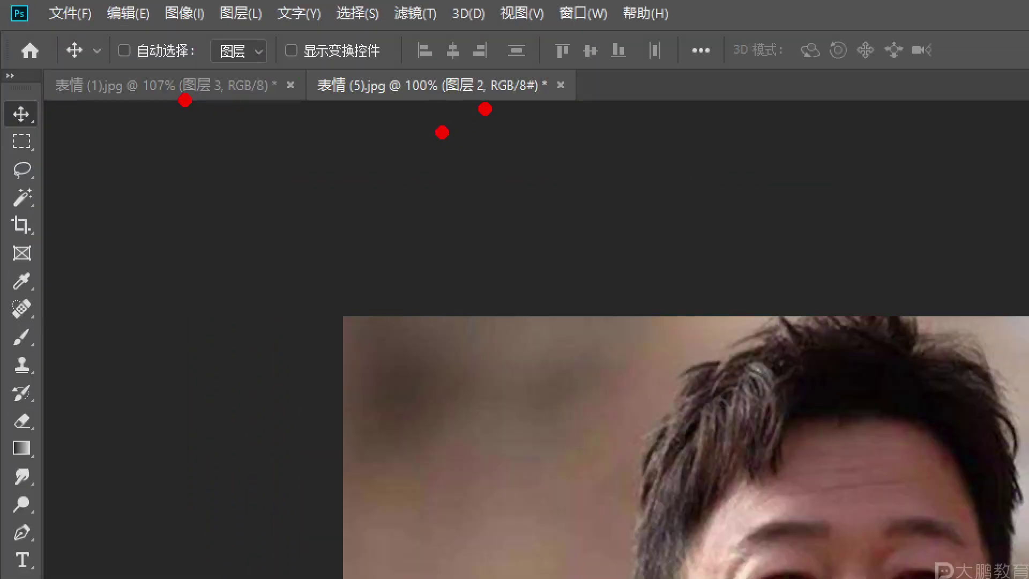
{"action": "mouse_move", "coordinate": [363, 126]}
{"action": "left_mouse_down"}
{"action": "mouse_move", "coordinate": [577, 154]}
{"action": "mouse_move", "coordinate": [608, 37]}
{"action": "mouse_move", "coordinate": [298, 27]}
{"action": "mouse_move", "coordinate": [266, 110]}
{"action": "mouse_move", "coordinate": [435, 163]}
{"action": "mouse_move", "coordinate": [453, 142]}
{"action": "left_mouse_up"}
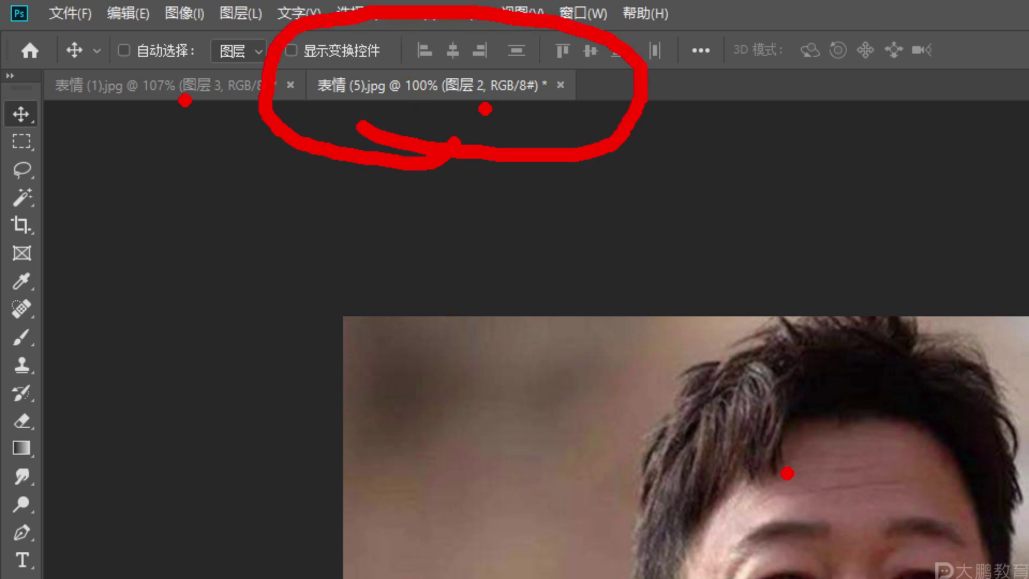
{"action": "key", "text": "Escape"}
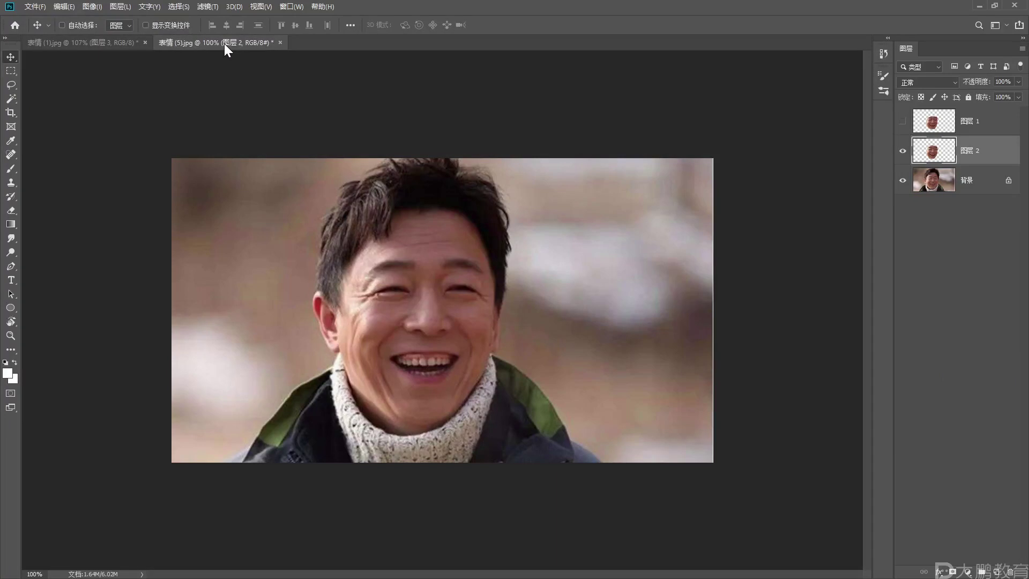
{"action": "left_click_drag", "start_coordinate": [224, 43], "coordinate": [515, 125]}
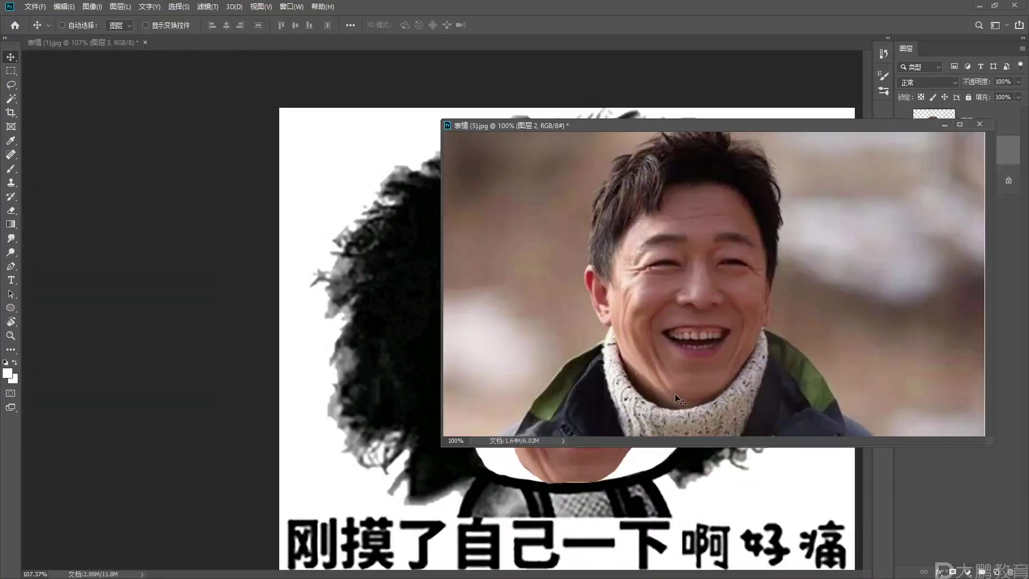
{"action": "left_click_drag", "start_coordinate": [686, 128], "coordinate": [345, 128]}
{"action": "left_click_drag", "start_coordinate": [651, 443], "coordinate": [478, 438]}
{"action": "left_click_drag", "start_coordinate": [336, 122], "coordinate": [246, 17]}
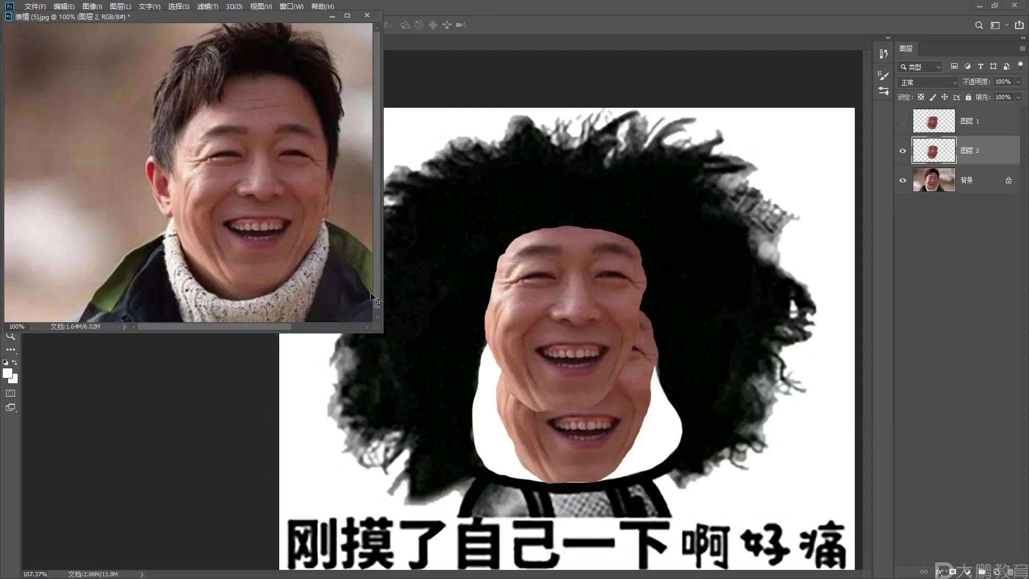
- Add five more copies of the face cutout across the meme's hair from the floating 表情 (5).jpg, and dock that window again
{"action": "left_click_drag", "start_coordinate": [243, 172], "coordinate": [521, 242]}
{"action": "left_click", "coordinate": [306, 213]}
{"action": "left_click_drag", "start_coordinate": [274, 179], "coordinate": [411, 300]}
{"action": "left_click_drag", "start_coordinate": [282, 201], "coordinate": [606, 240]}
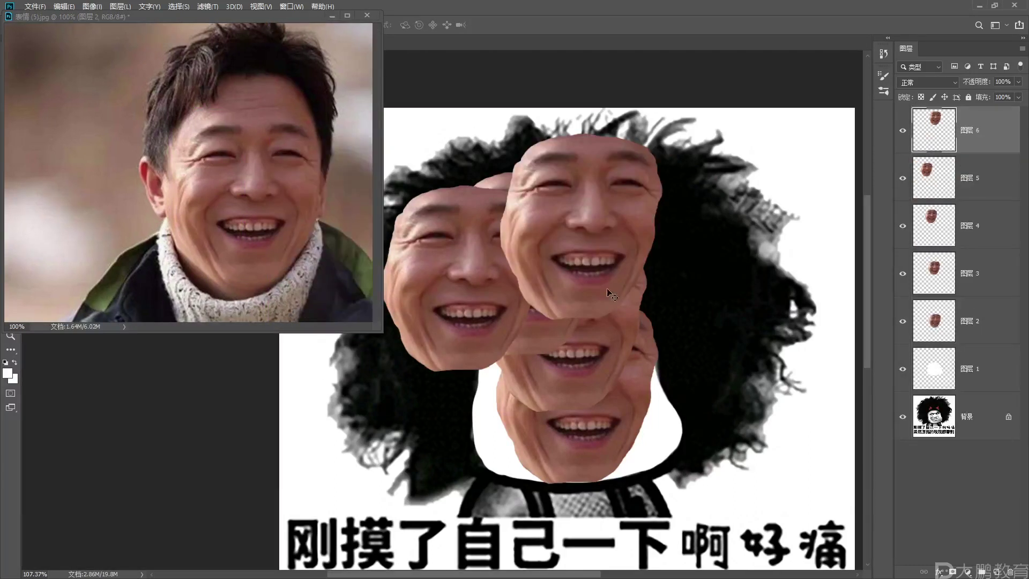
{"action": "left_click_drag", "start_coordinate": [271, 177], "coordinate": [649, 302]}
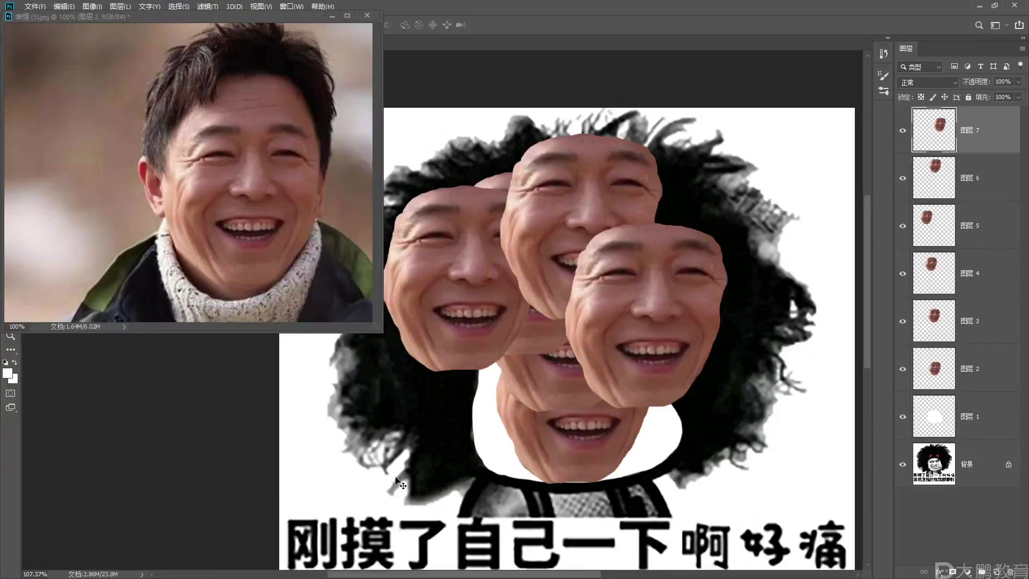
{"action": "left_click", "coordinate": [265, 147]}
{"action": "left_click_drag", "start_coordinate": [265, 147], "coordinate": [666, 208]}
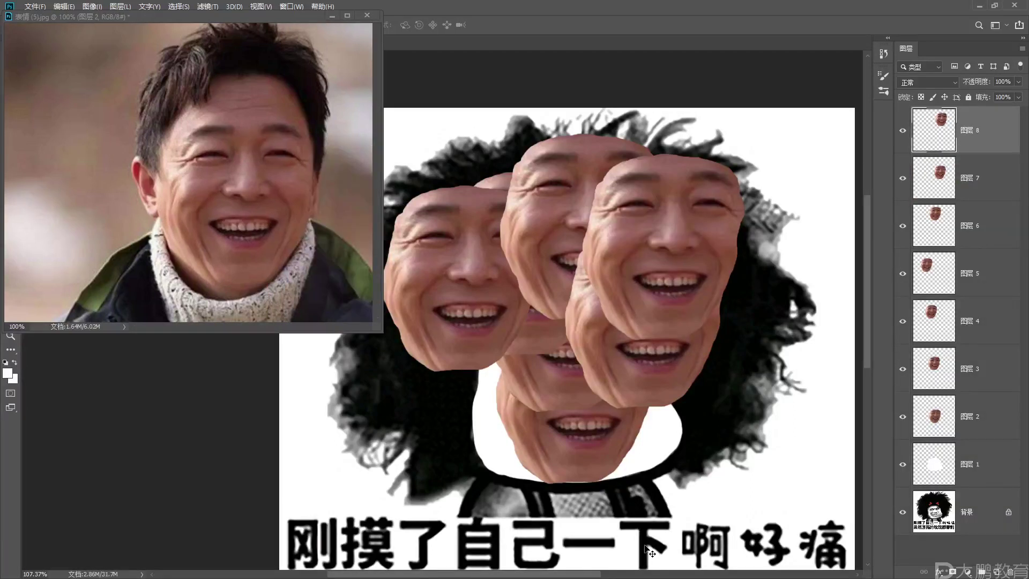
{"action": "left_click_drag", "start_coordinate": [220, 16], "coordinate": [392, 44]}
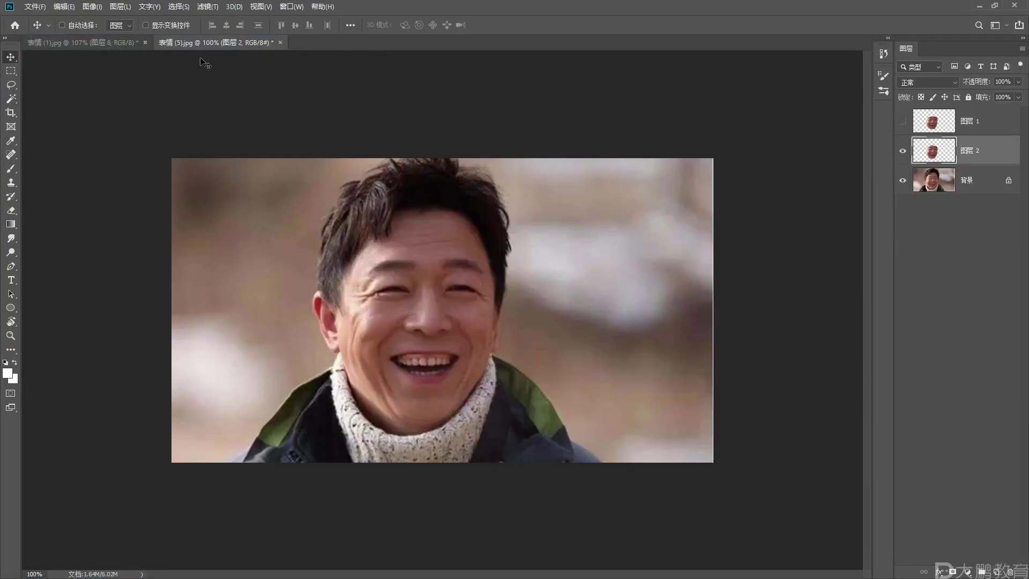
- Float 表情 (5).jpg once more and add three further face copies around the middle of the meme
{"action": "left_click_drag", "start_coordinate": [205, 43], "coordinate": [394, 178]}
{"action": "left_click_drag", "start_coordinate": [526, 184], "coordinate": [229, 180]}
{"action": "left_click_drag", "start_coordinate": [267, 279], "coordinate": [542, 482]}
{"action": "left_click_drag", "start_coordinate": [544, 522], "coordinate": [512, 403]}
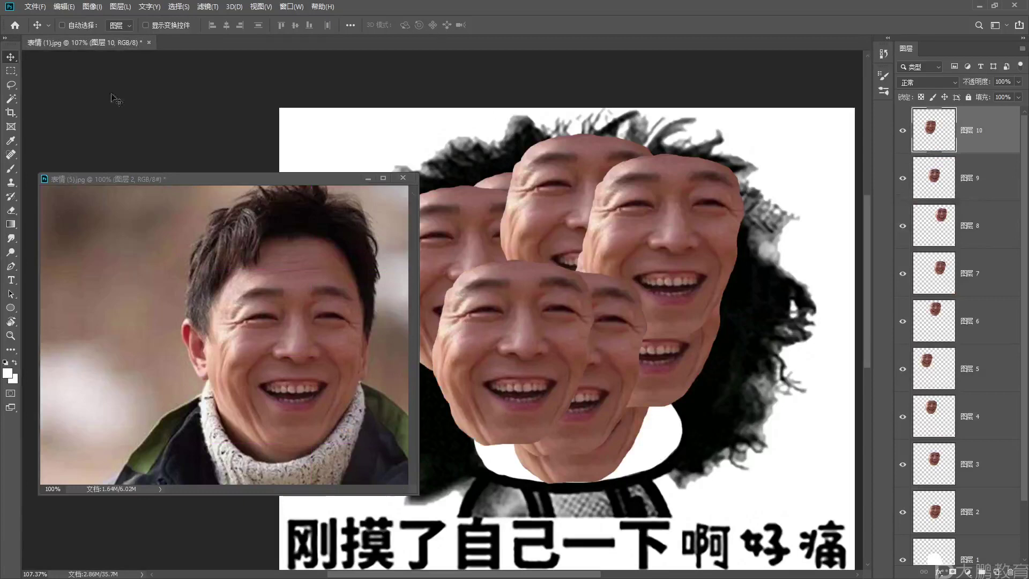
{"action": "left_click", "coordinate": [213, 349]}
{"action": "left_click_drag", "start_coordinate": [287, 349], "coordinate": [677, 335]}
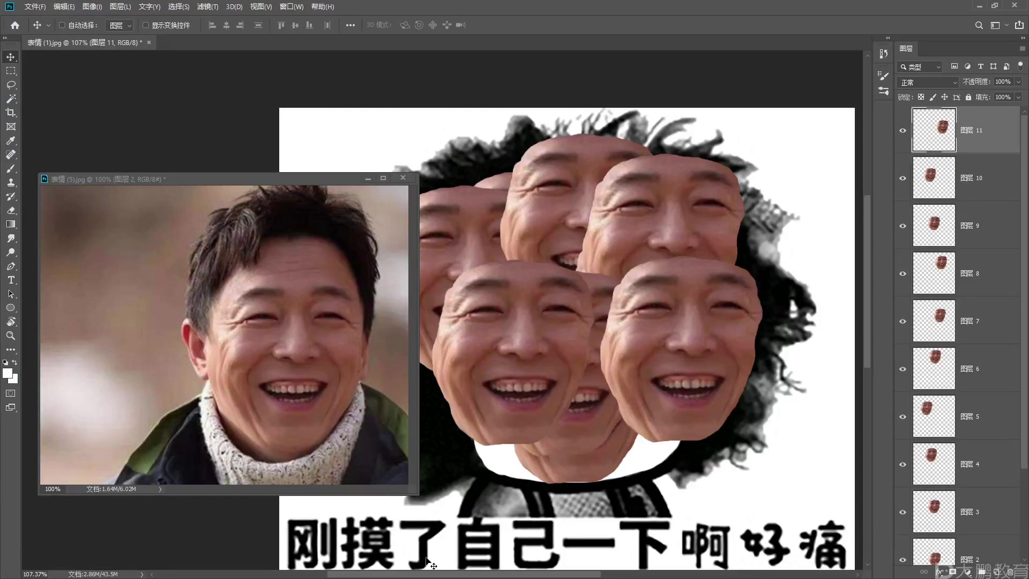
- Copy the face layer in the floating 表情 (5).jpg, paste it into the meme document, and dock the photo window back
{"action": "left_click", "coordinate": [320, 374]}
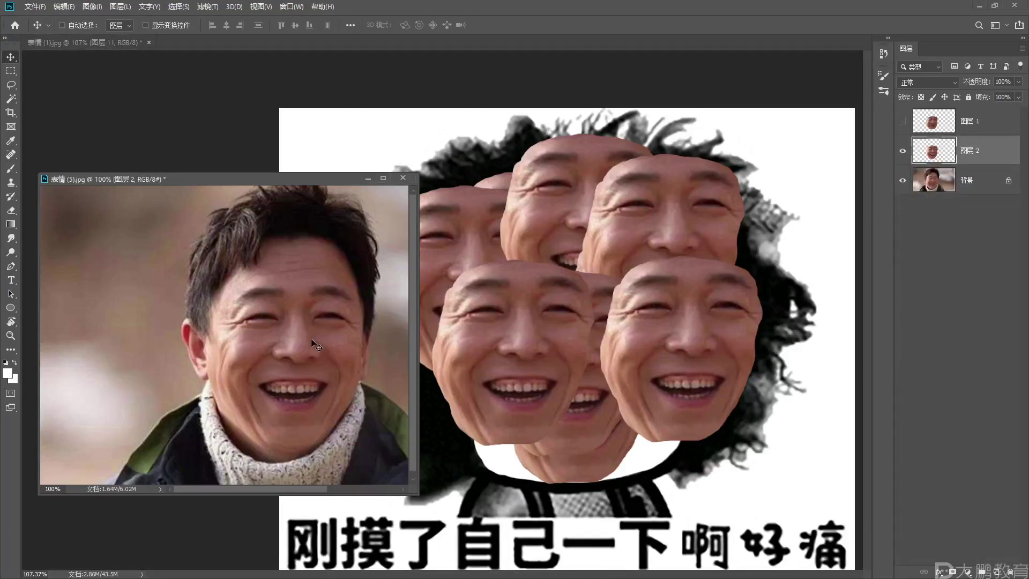
{"action": "key", "text": "ctrl+c"}
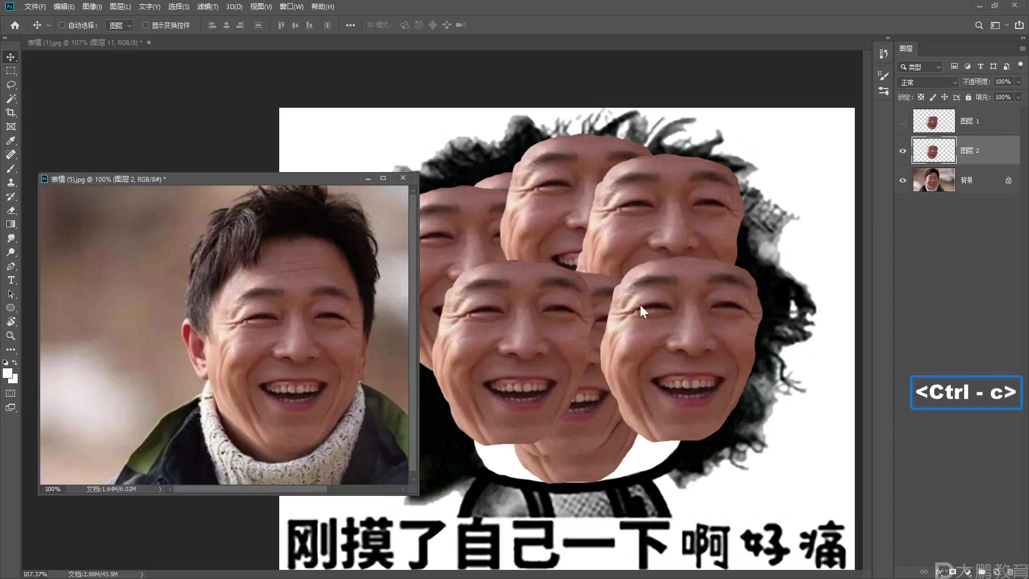
{"action": "left_click", "coordinate": [840, 202]}
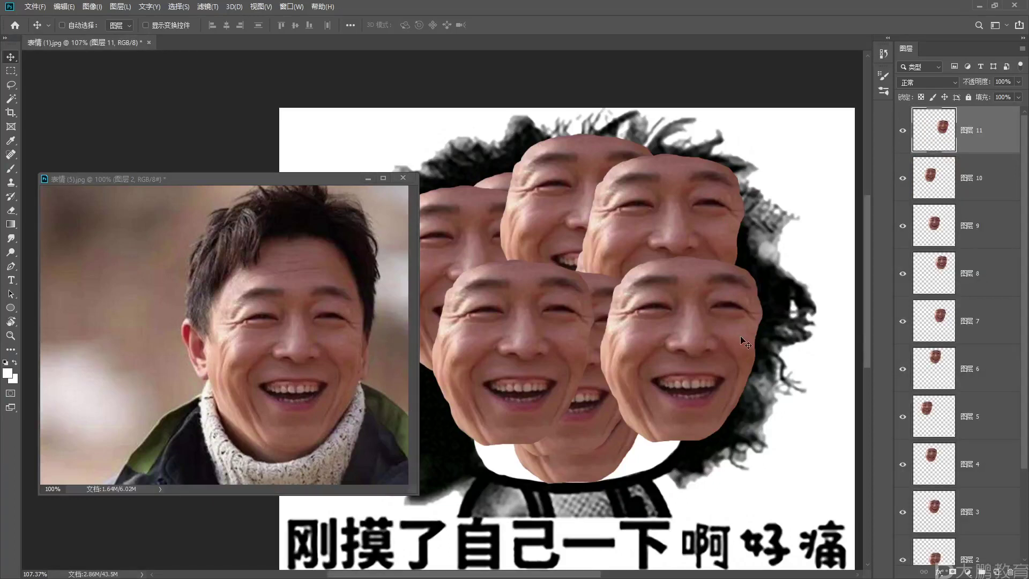
{"action": "key", "text": "ctrl+v"}
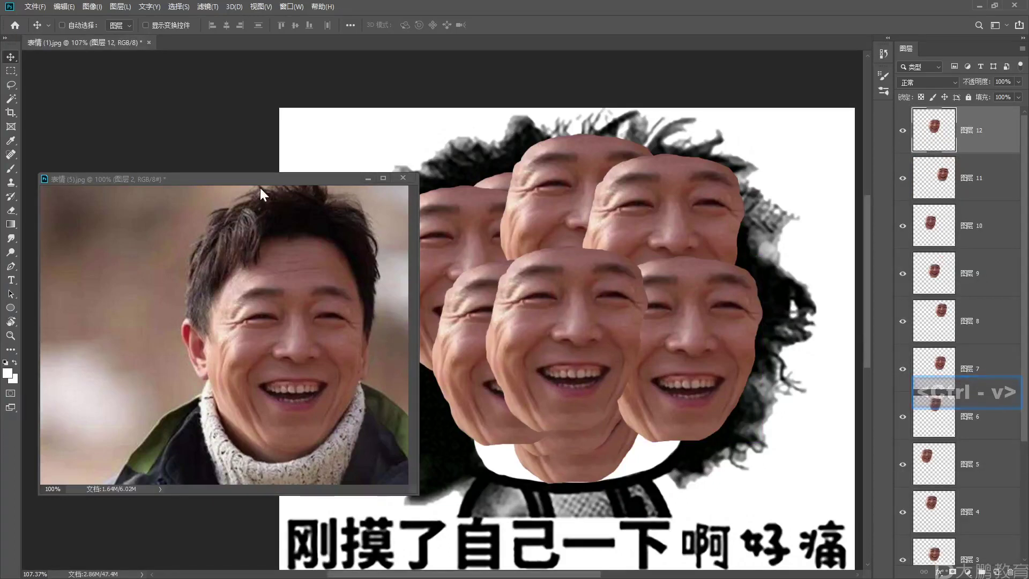
{"action": "left_click_drag", "start_coordinate": [263, 175], "coordinate": [399, 43]}
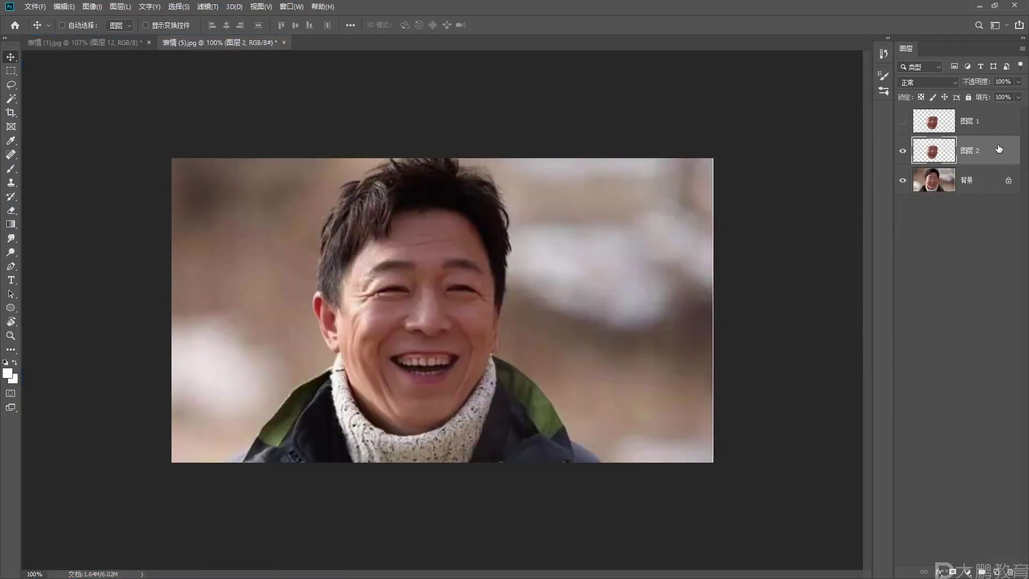
- Copy 图层 2 from the docked 表情 (5).jpg, paste it into the meme and move it over the hair's left side
{"action": "key", "text": "ctrl"}
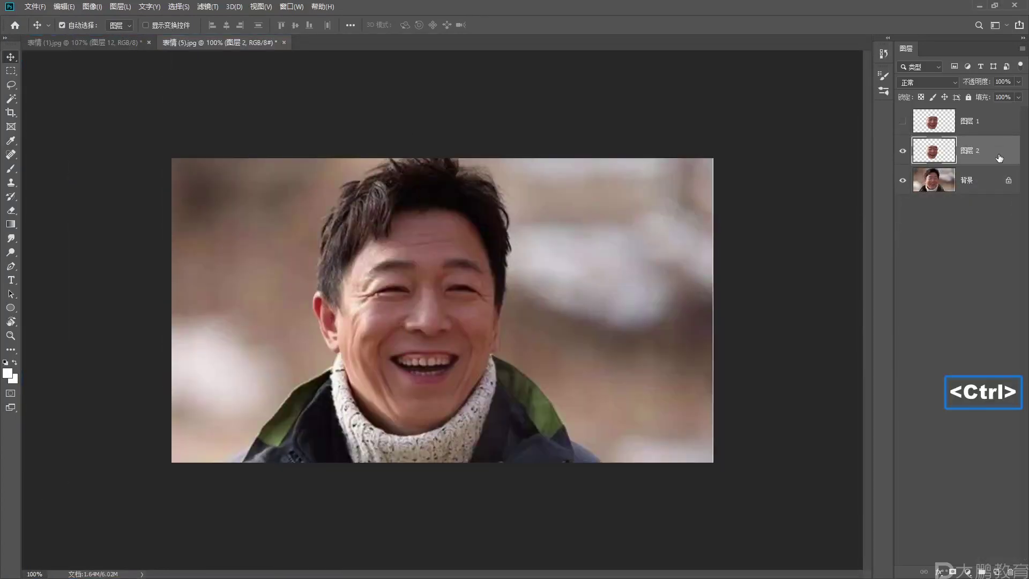
{"action": "key", "text": "ctrl+c"}
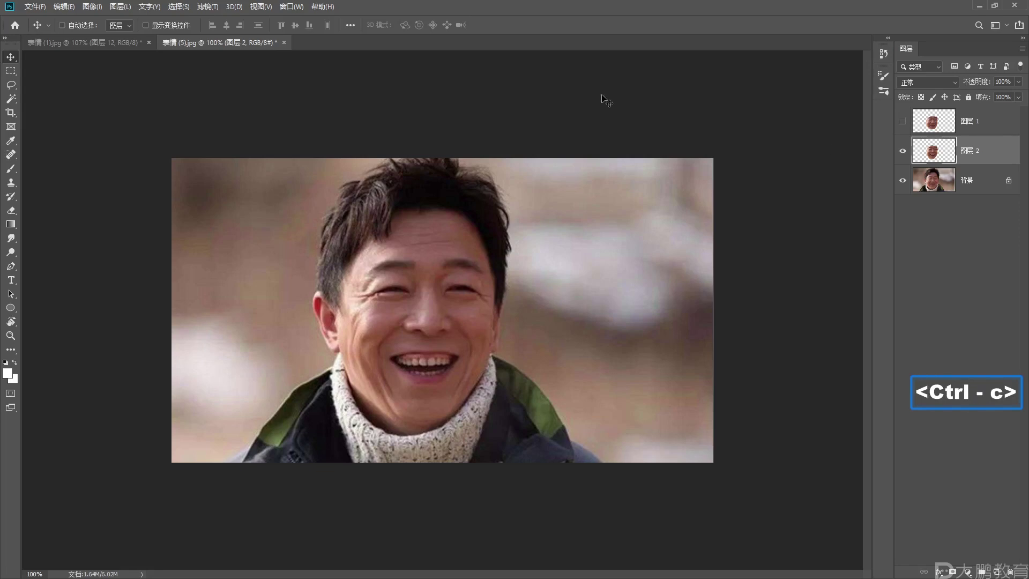
{"action": "left_click", "coordinate": [88, 44]}
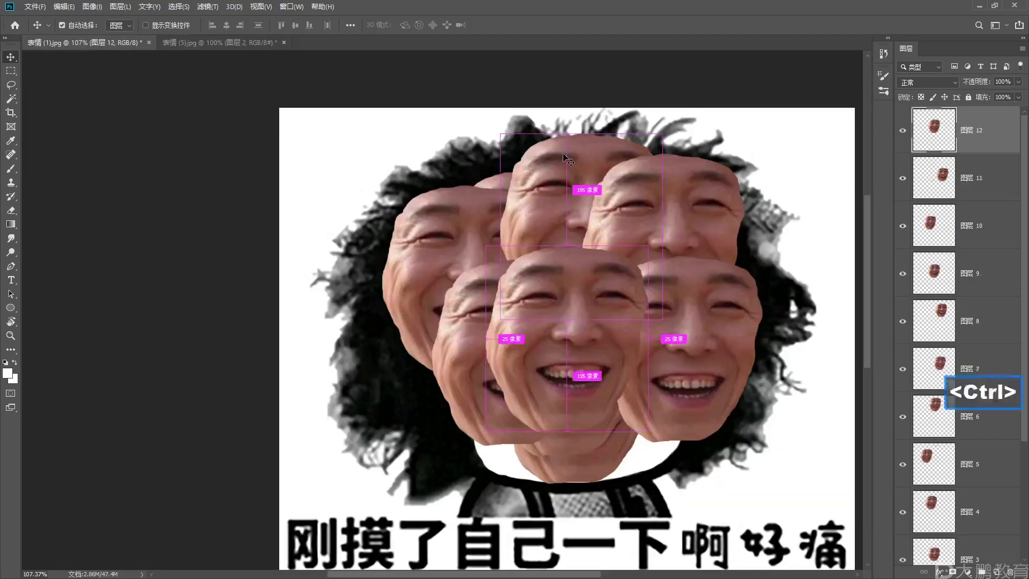
{"action": "key", "text": "ctrl+v"}
{"action": "left_click_drag", "start_coordinate": [593, 324], "coordinate": [430, 249]}
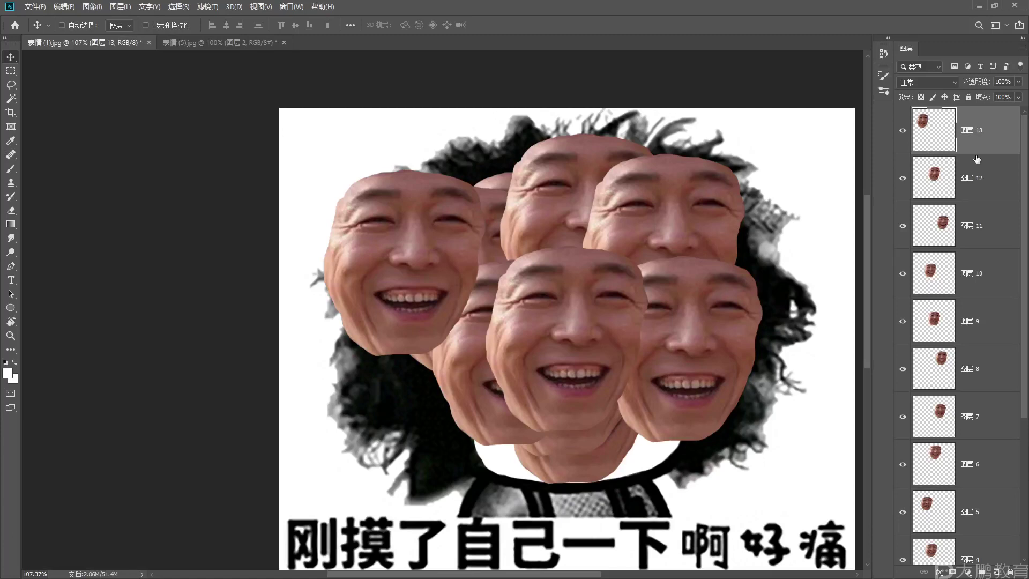
- Delete the extra face layers from the meme, keeping only the 图层 2 face by undoing the last deletion
{"action": "key", "text": "Delete"}
{"action": "key", "text": "Delete"}
{"action": "key", "text": "Delete"}
{"action": "key", "text": "Delete"}
{"action": "key", "text": "Delete"}
{"action": "key", "text": "Delete"}
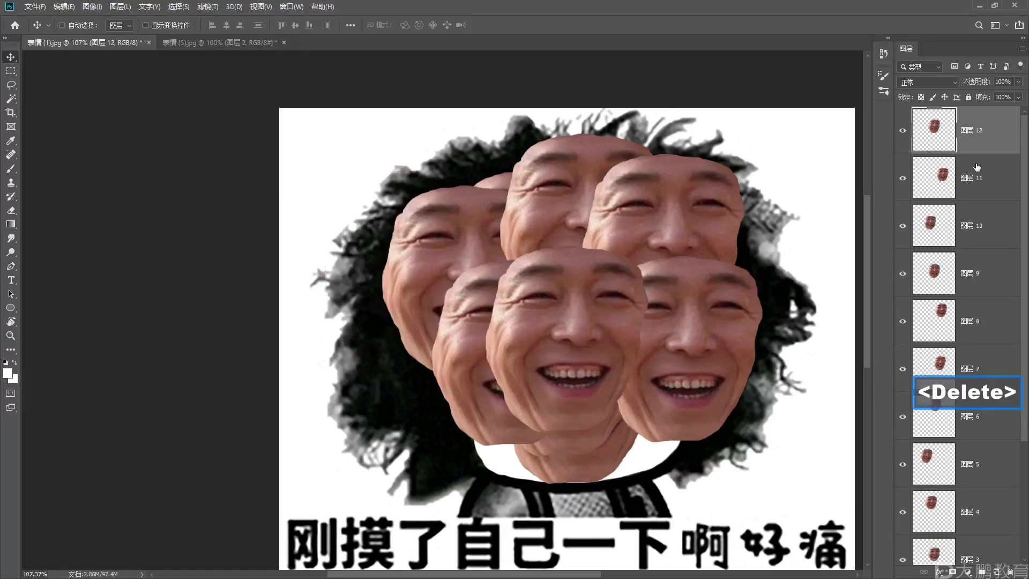
{"action": "key", "text": "Delete"}
{"action": "key", "text": "Delete"}
{"action": "key", "text": "Delete"}
{"action": "key", "text": "Delete"}
{"action": "key", "text": "Delete"}
{"action": "key", "text": "Delete"}
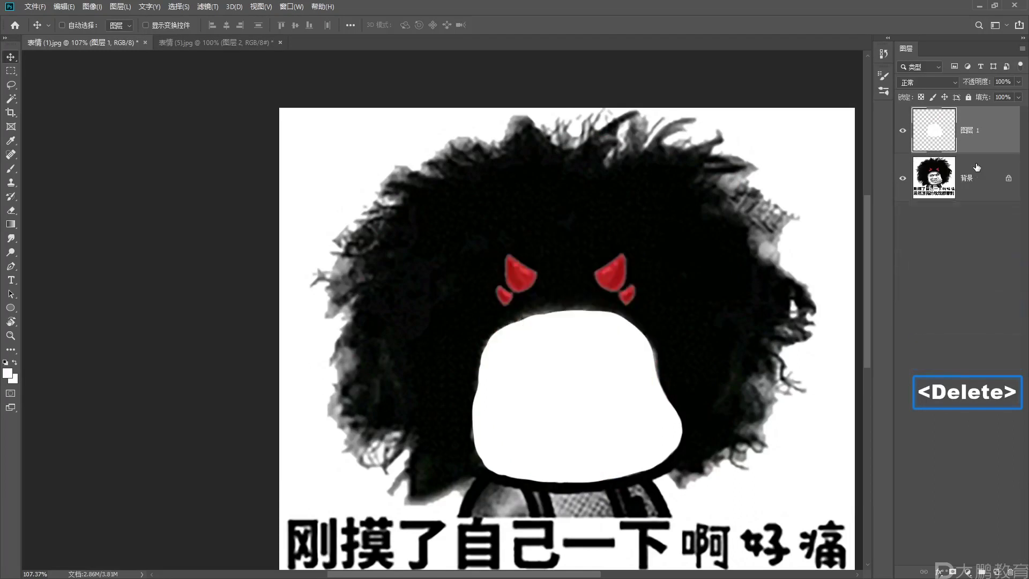
{"action": "key", "text": "ctrl+z"}
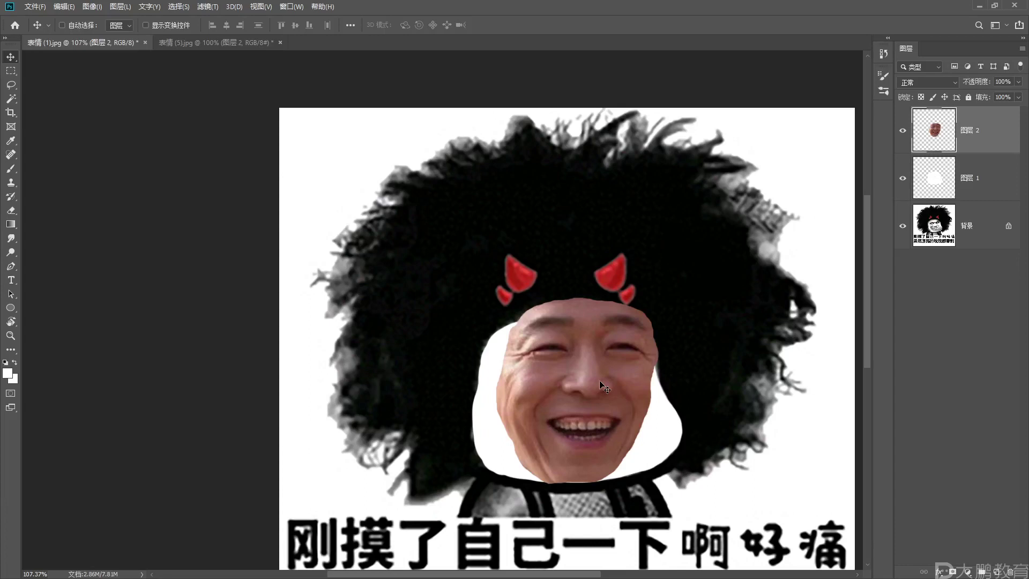
- Move the 图层 2 face over the white head shape and scale it proportionally to about 86% with Free Transform
{"action": "left_click_drag", "start_coordinate": [600, 382], "coordinate": [595, 386]}
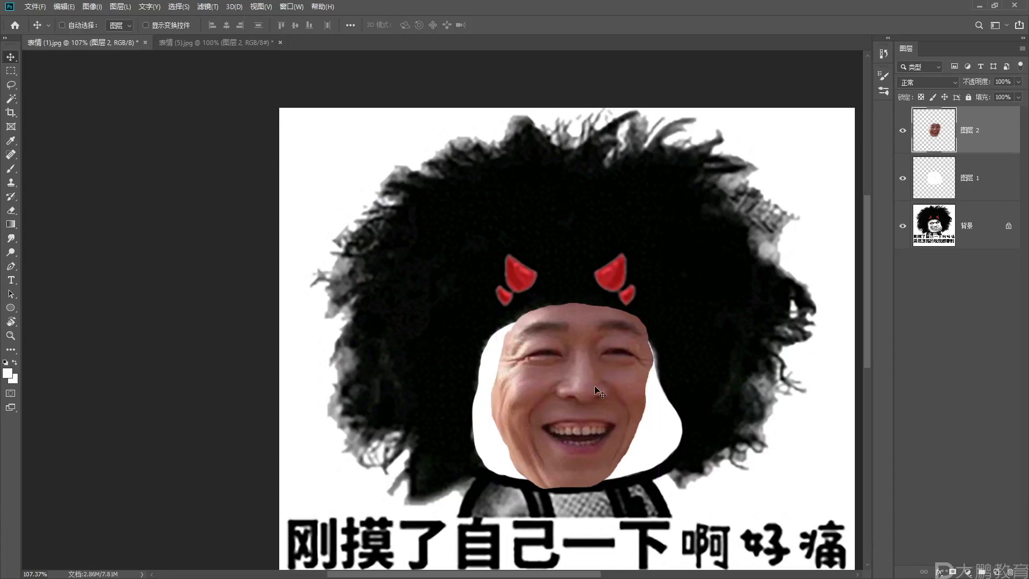
{"action": "key", "text": "ctrl"}
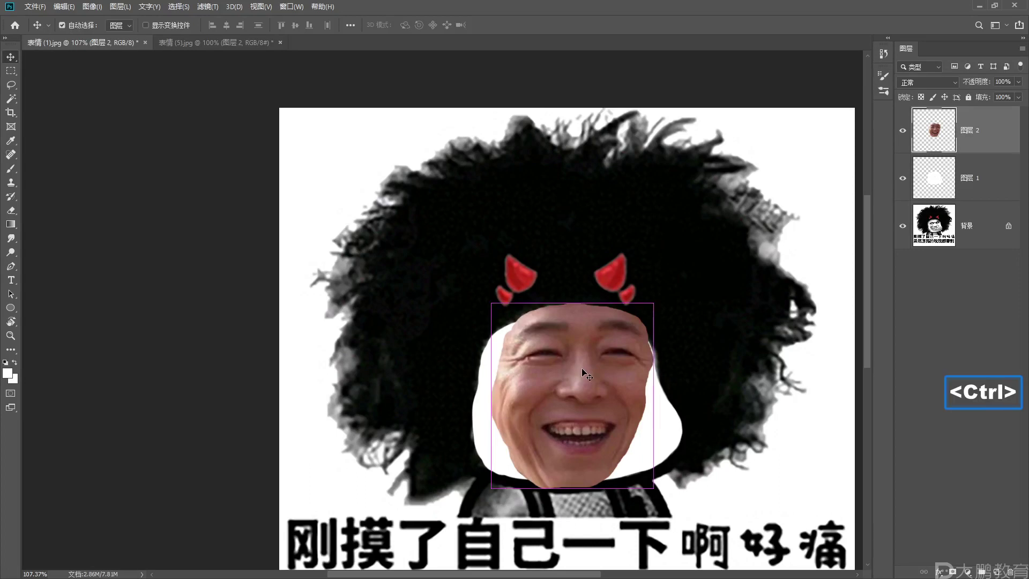
{"action": "key", "text": "ctrl+t"}
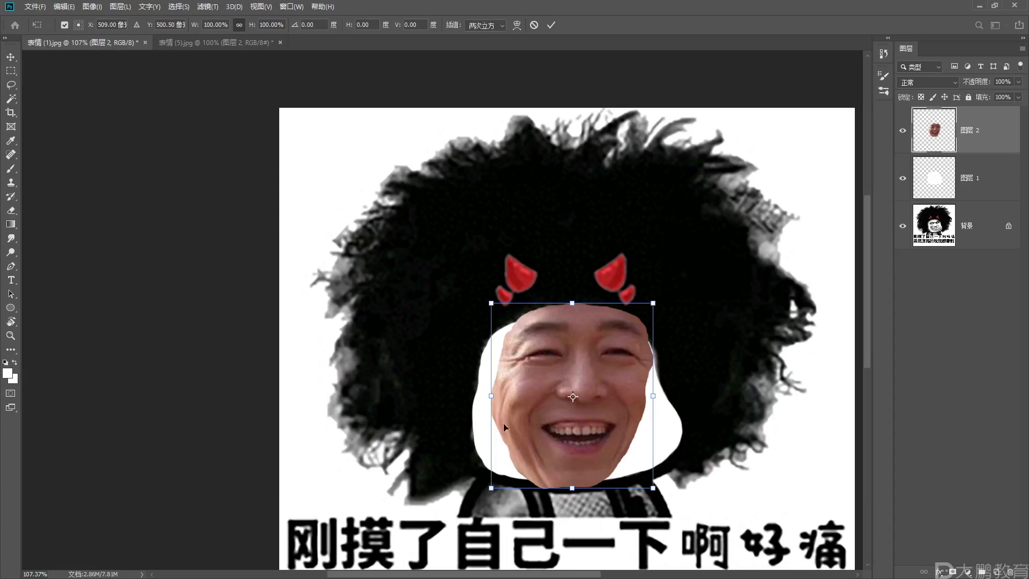
{"action": "left_click_drag", "start_coordinate": [653, 302], "coordinate": [642, 347]}
{"action": "left_click_drag", "start_coordinate": [594, 376], "coordinate": [607, 361]}
{"action": "left_click_drag", "start_coordinate": [636, 322], "coordinate": [641, 317]}
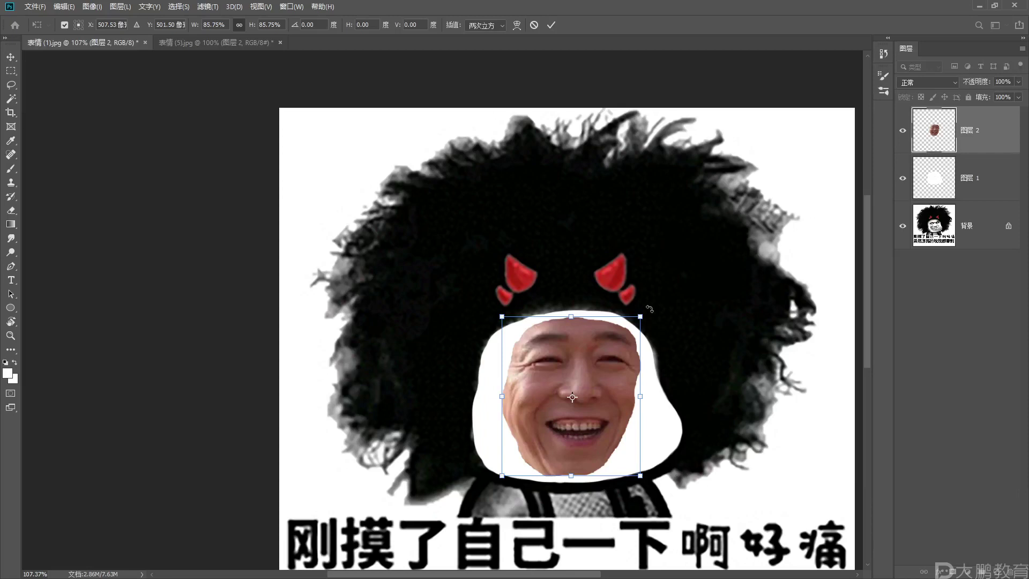
- Rotate the face about 7.9° counter-clockwise and apply the transform
{"action": "left_click_drag", "start_coordinate": [650, 309], "coordinate": [639, 294]}
{"action": "left_click_drag", "start_coordinate": [639, 295], "coordinate": [724, 375]}
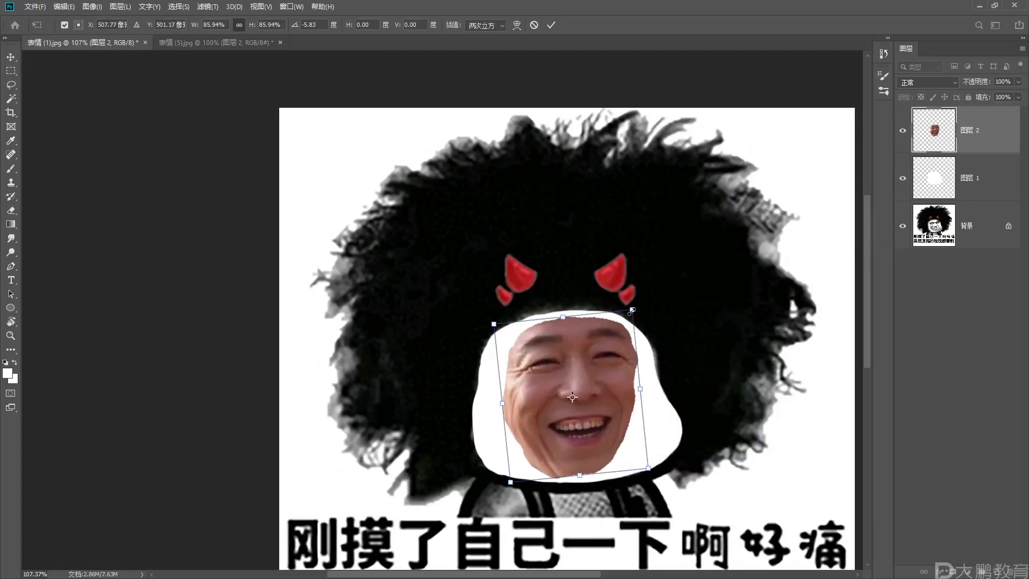
{"action": "mouse_move", "coordinate": [643, 301]}
{"action": "left_mouse_down"}
{"action": "mouse_move", "coordinate": [649, 296]}
{"action": "mouse_move", "coordinate": [633, 279]}
{"action": "mouse_move", "coordinate": [638, 301]}
{"action": "left_mouse_up"}
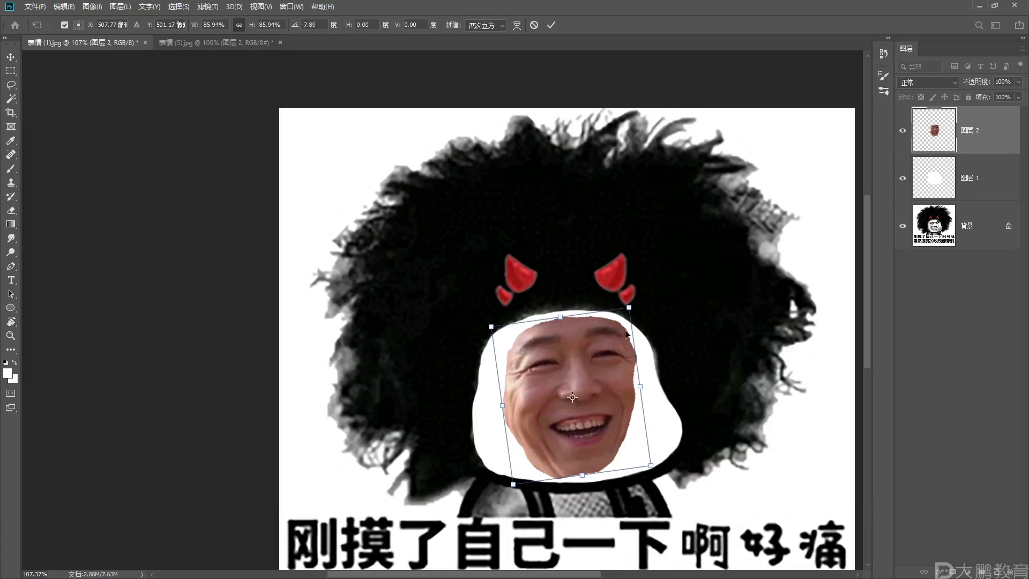
{"action": "key", "text": "Return"}
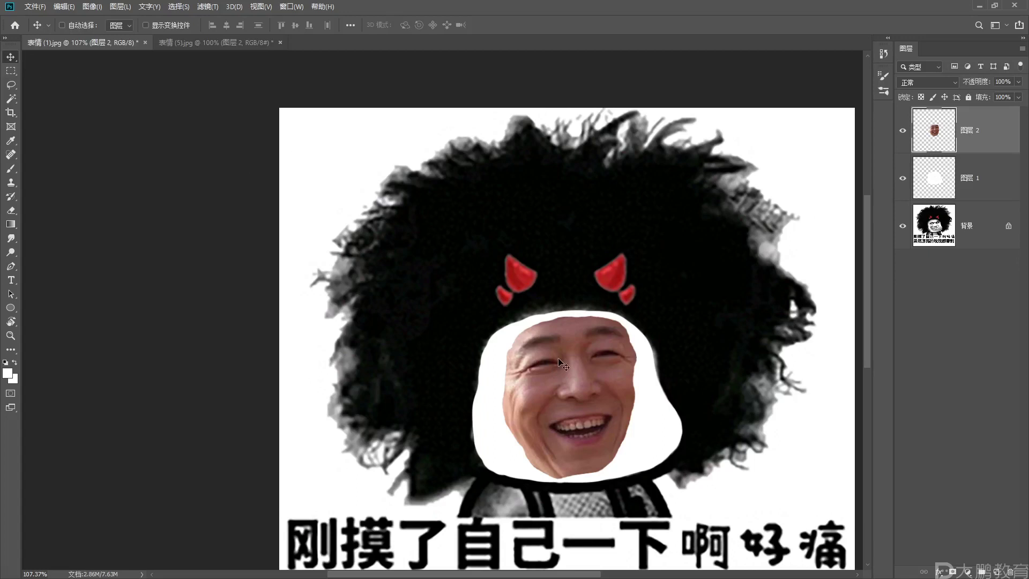
- Show the transform controls (显示变换控件) on 图层 2 and 图层 1, and hide them again
{"action": "left_click", "coordinate": [161, 26]}
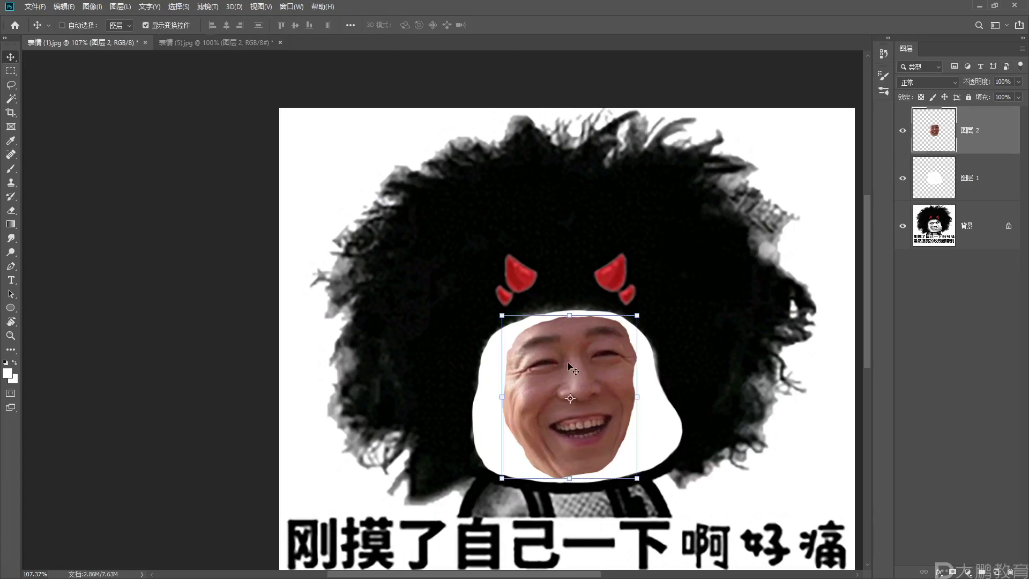
{"action": "left_click", "coordinate": [967, 193]}
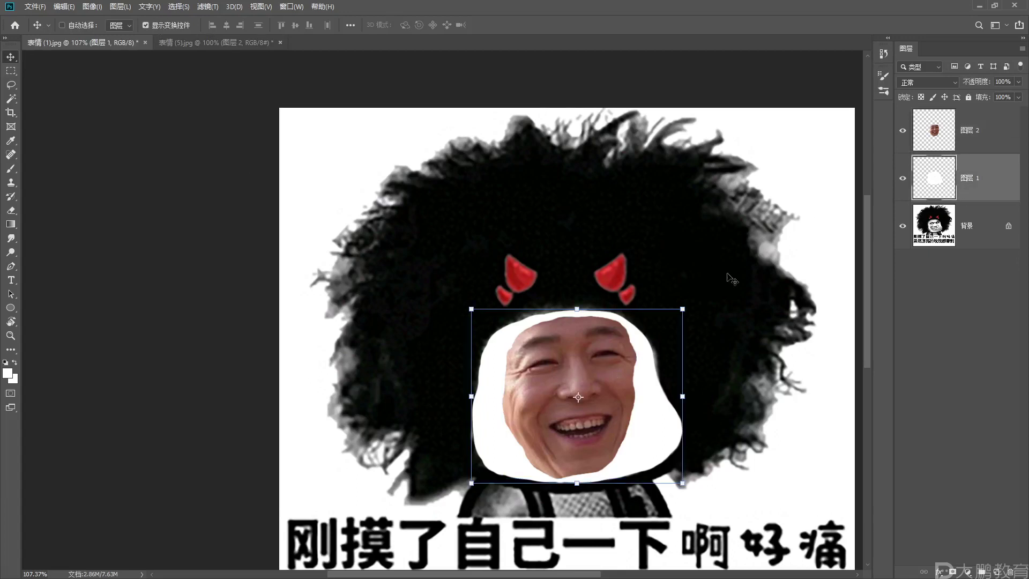
{"action": "left_click", "coordinate": [948, 144]}
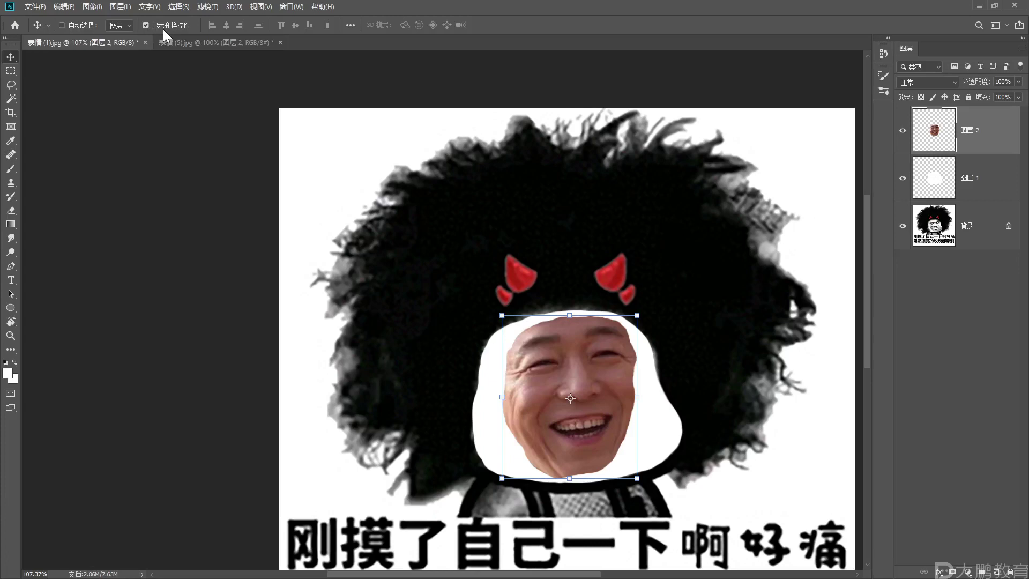
{"action": "left_click", "coordinate": [147, 27]}
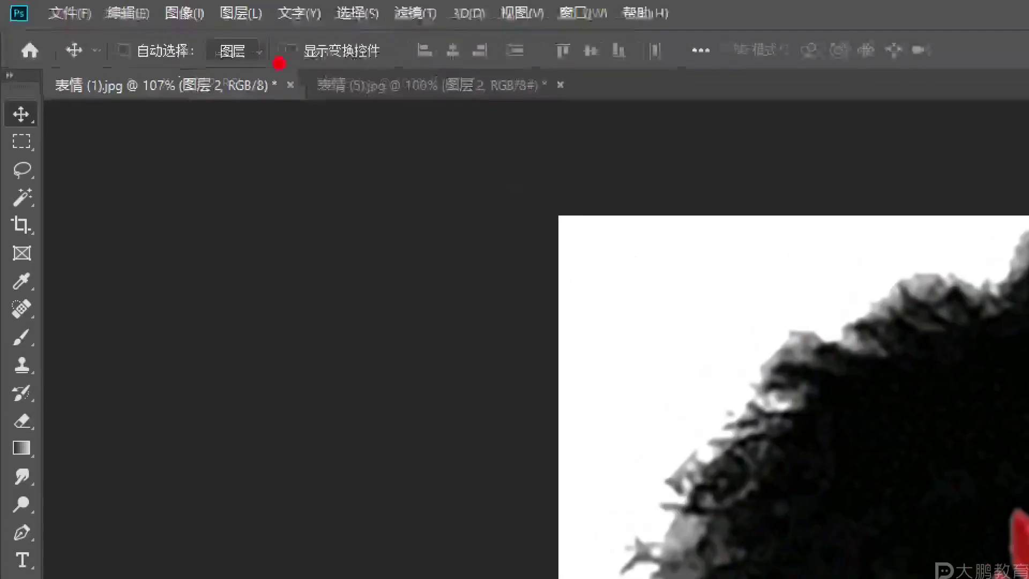
{"action": "left_click_drag", "start_coordinate": [270, 65], "coordinate": [415, 64]}
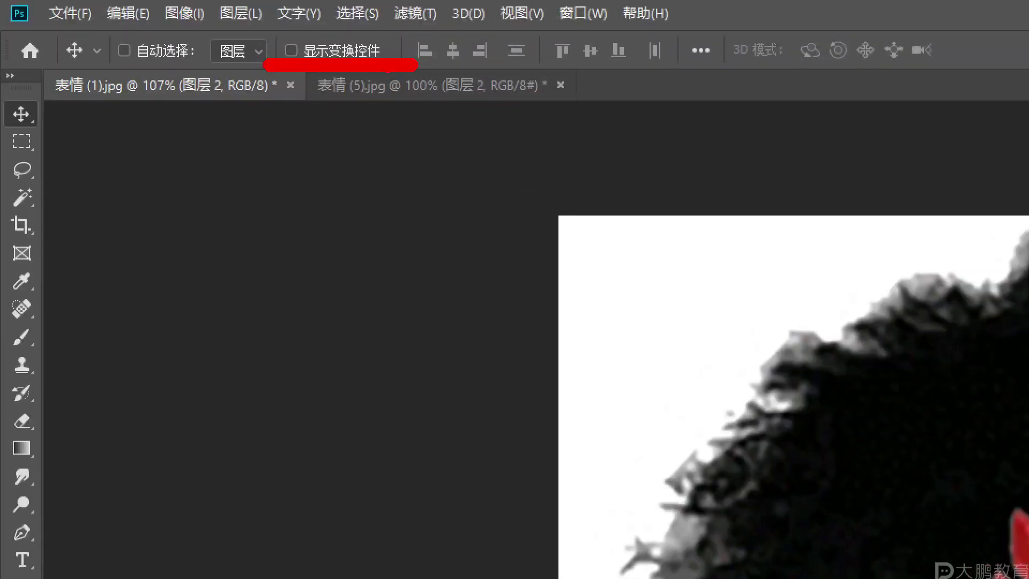
{"action": "mouse_move", "coordinate": [356, 96]}
{"action": "left_mouse_down"}
{"action": "mouse_move", "coordinate": [289, 154]}
{"action": "mouse_move", "coordinate": [242, 168]}
{"action": "left_mouse_up"}
{"action": "left_click_drag", "start_coordinate": [275, 107], "coordinate": [384, 193]}
{"action": "mouse_move", "coordinate": [188, 230]}
{"action": "left_mouse_down"}
{"action": "mouse_move", "coordinate": [240, 312]}
{"action": "mouse_move", "coordinate": [528, 264]}
{"action": "left_mouse_up"}
{"action": "left_click_drag", "start_coordinate": [359, 219], "coordinate": [515, 448]}
{"action": "left_click_drag", "start_coordinate": [477, 205], "coordinate": [281, 552]}
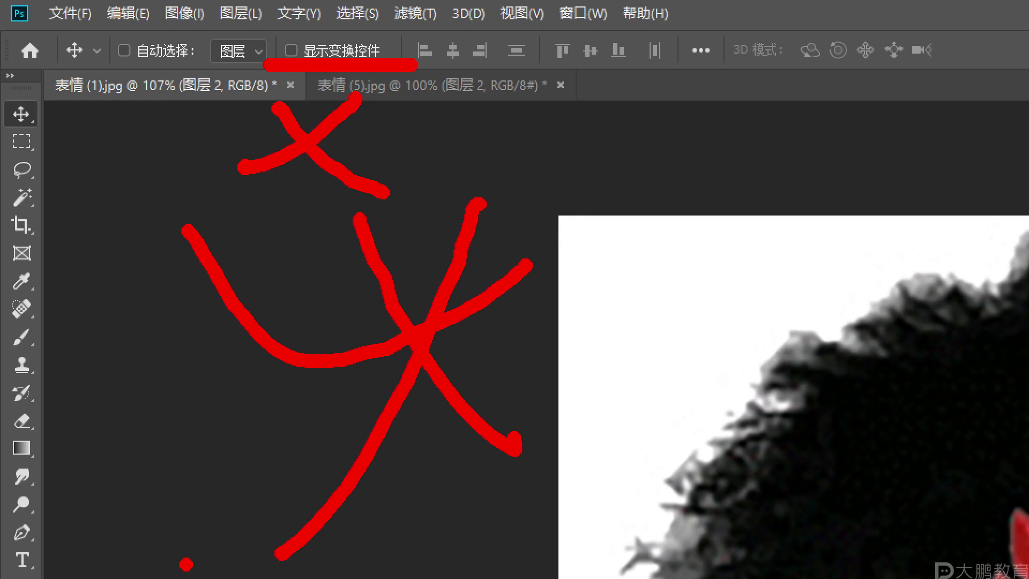
{"action": "key", "text": "Escape"}
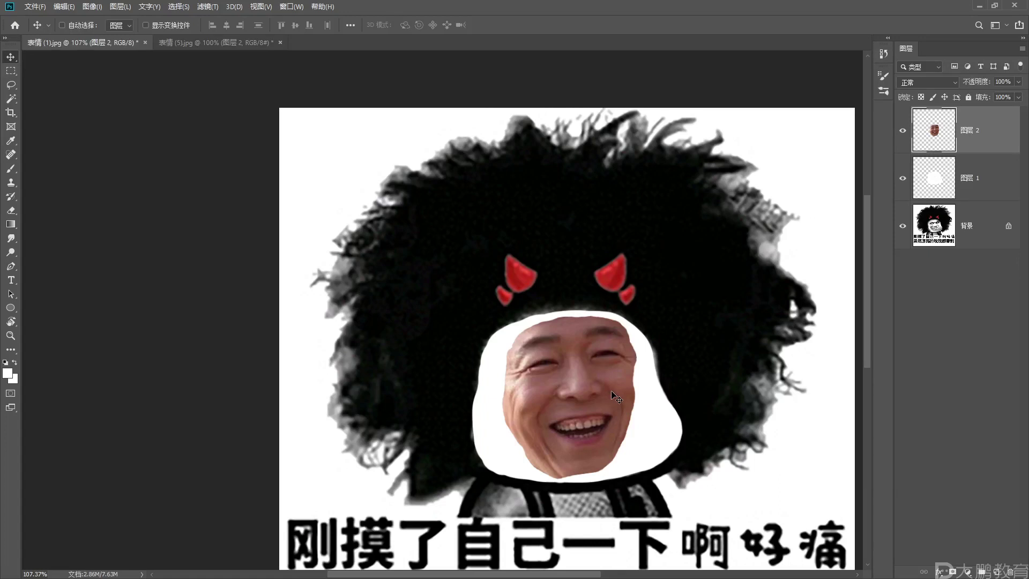
- Rotate the 图层 2 face slightly further, about 0.6° counter-clockwise, with Free Transform and apply it
{"action": "key", "text": "ctrl+t"}
{"action": "key", "text": "Return"}
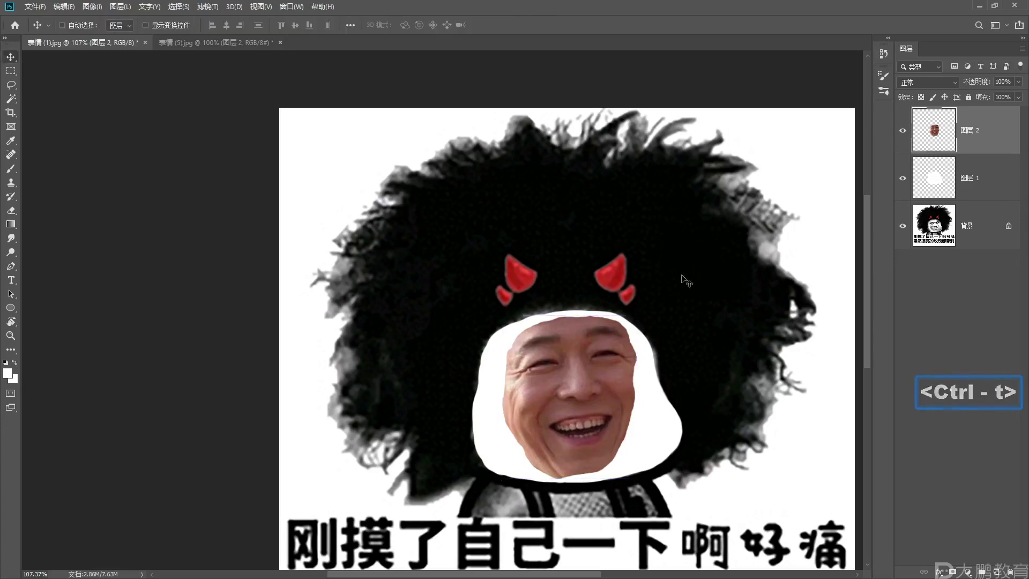
{"action": "key", "text": "ctrl+t"}
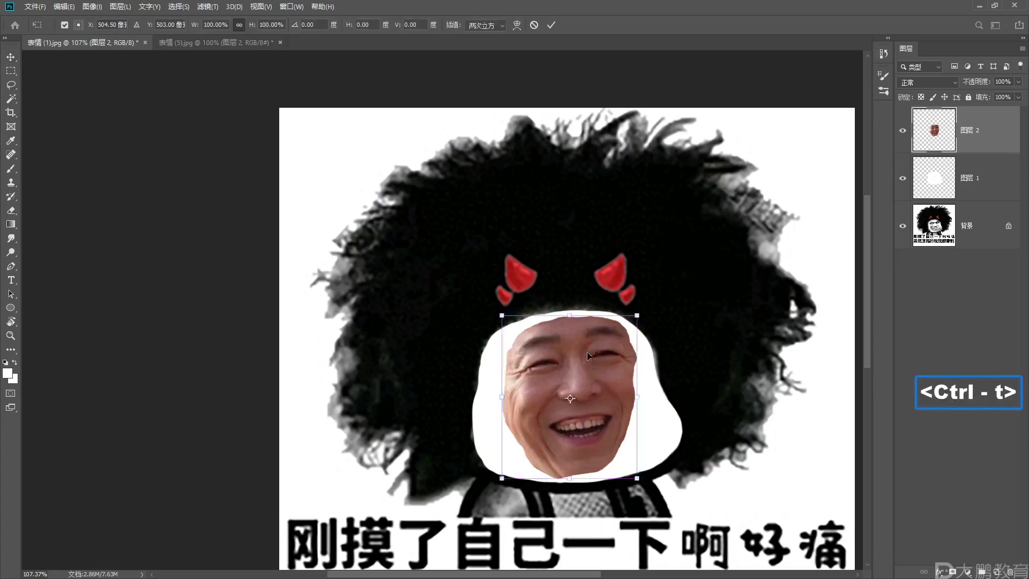
{"action": "left_click_drag", "start_coordinate": [644, 304], "coordinate": [637, 302]}
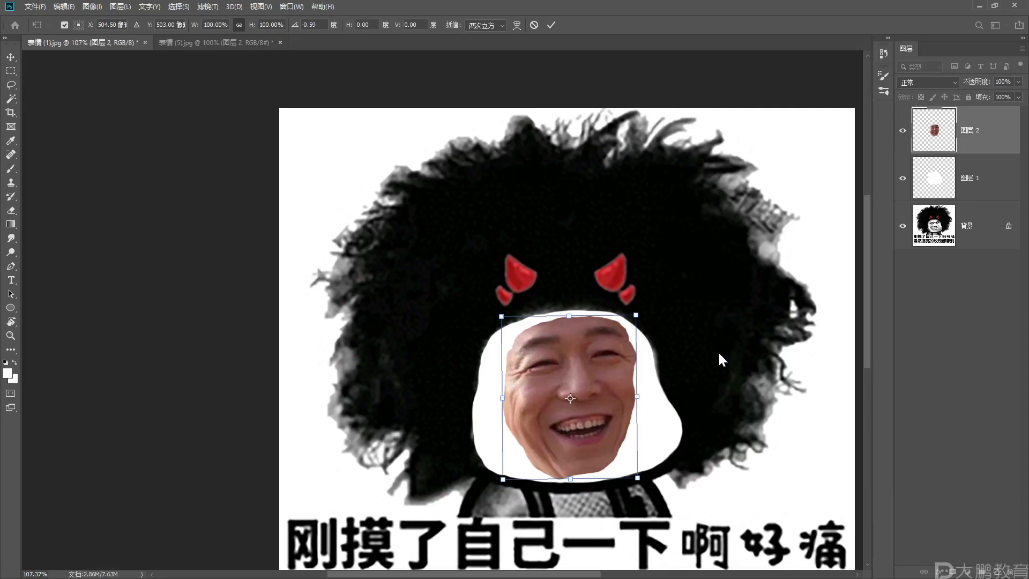
{"action": "key", "text": "Return"}
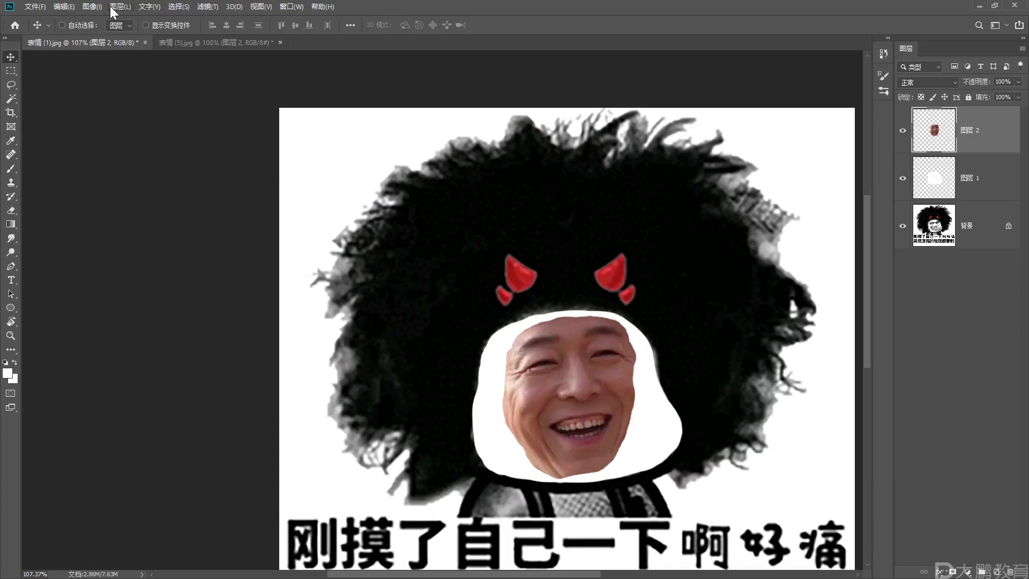
{"action": "left_click", "coordinate": [90, 7]}
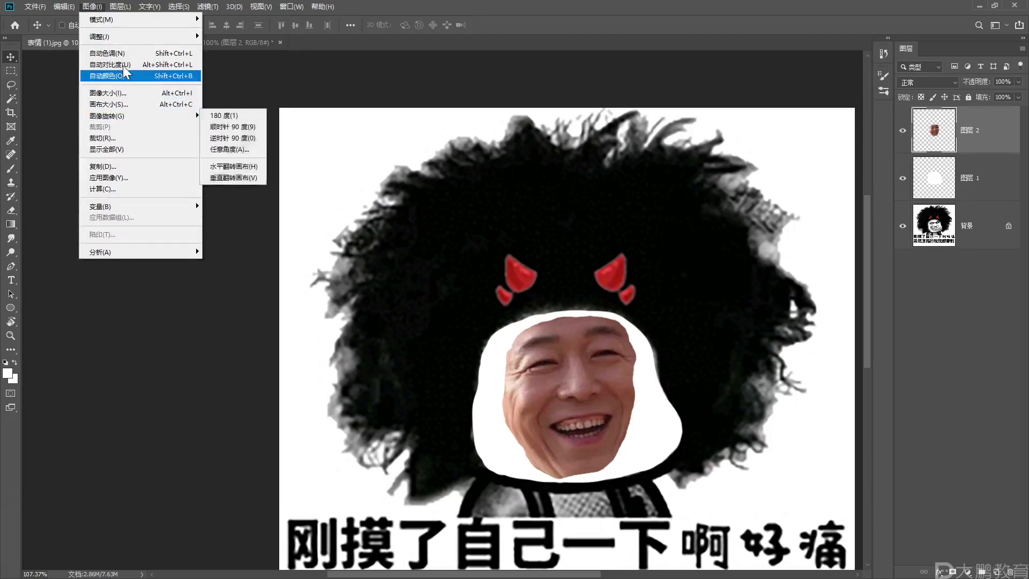
{"action": "mouse_move", "coordinate": [134, 41]}
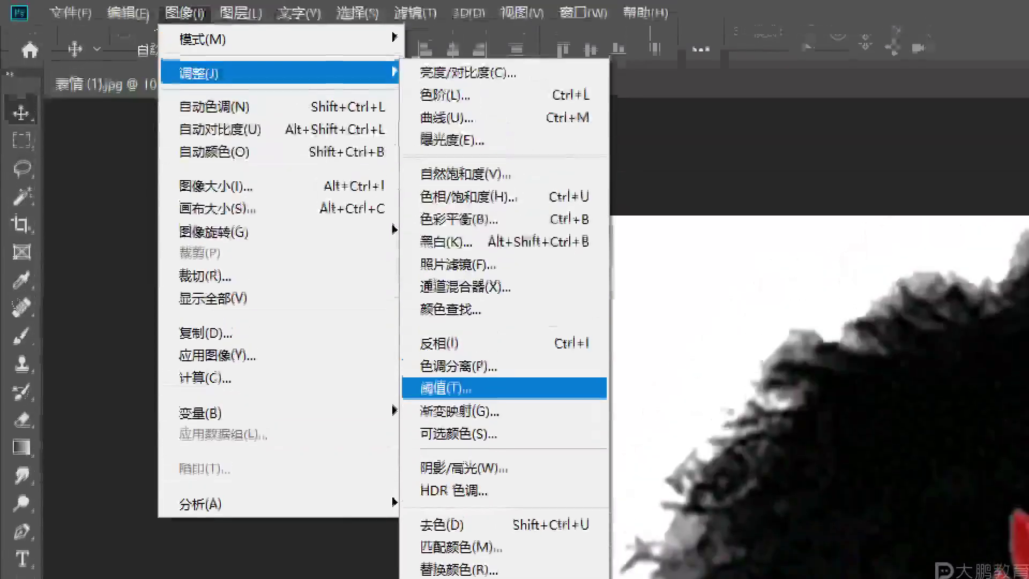
{"action": "left_click", "coordinate": [459, 264]}
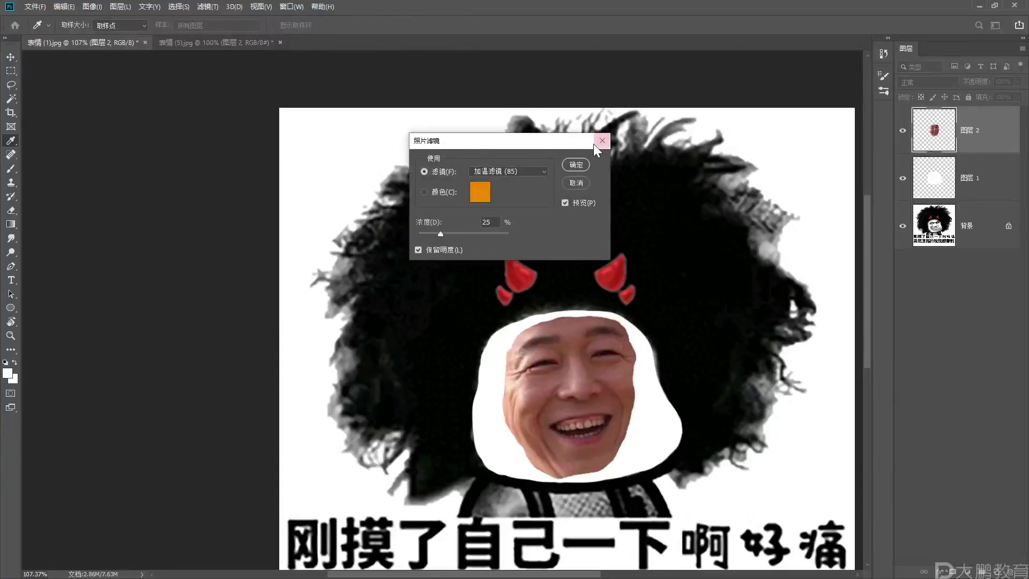
{"action": "left_click", "coordinate": [602, 140]}
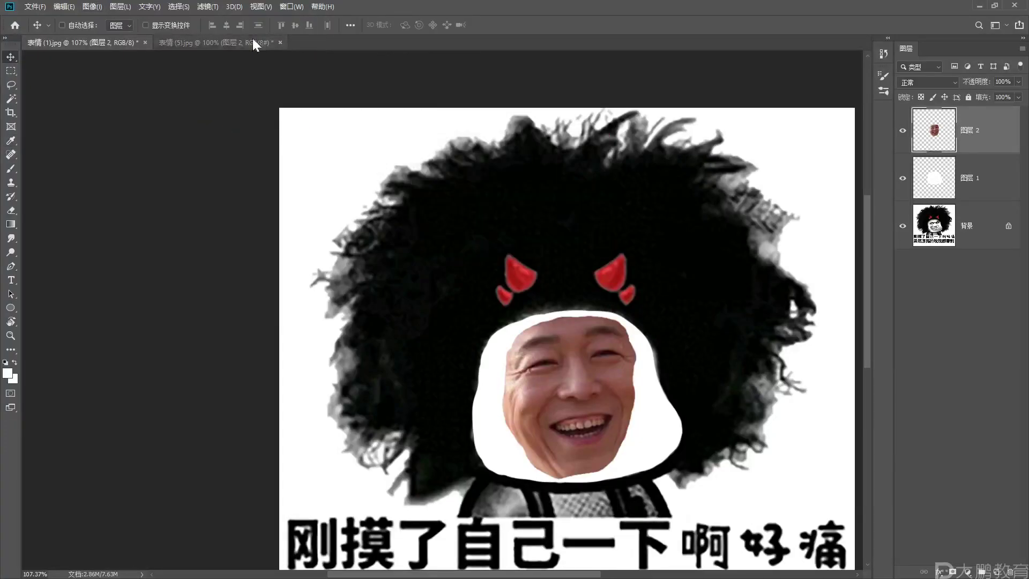
{"action": "left_click", "coordinate": [94, 7]}
{"action": "mouse_move", "coordinate": [111, 38]}
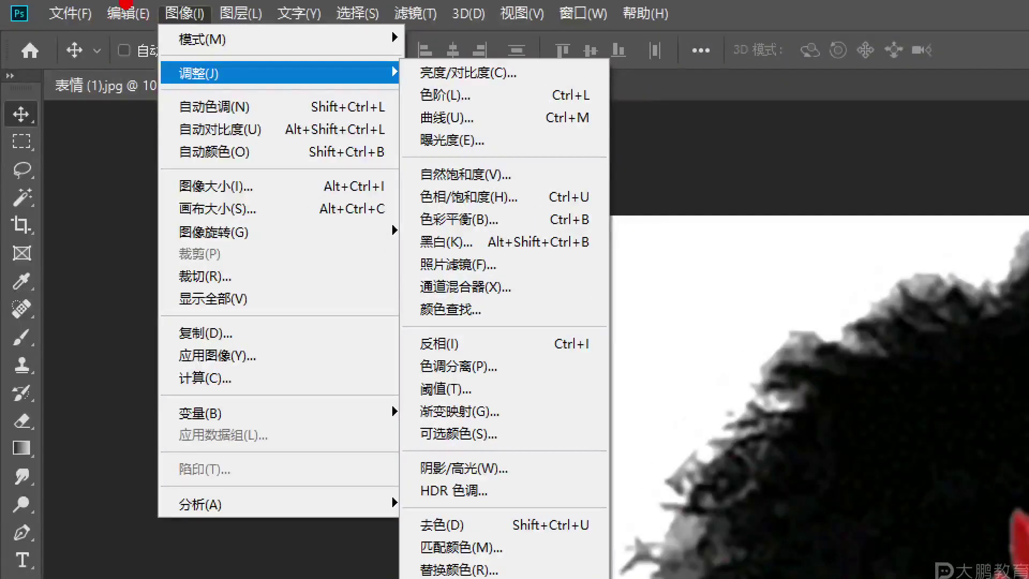
{"action": "key", "text": "ctrl"}
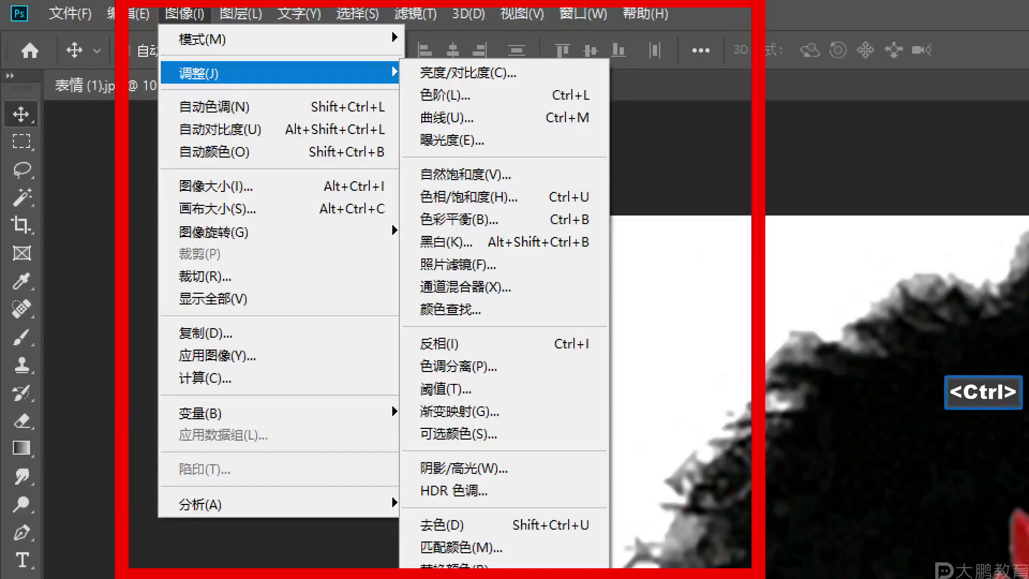
{"action": "left_click_drag", "start_coordinate": [153, 92], "coordinate": [405, 92]}
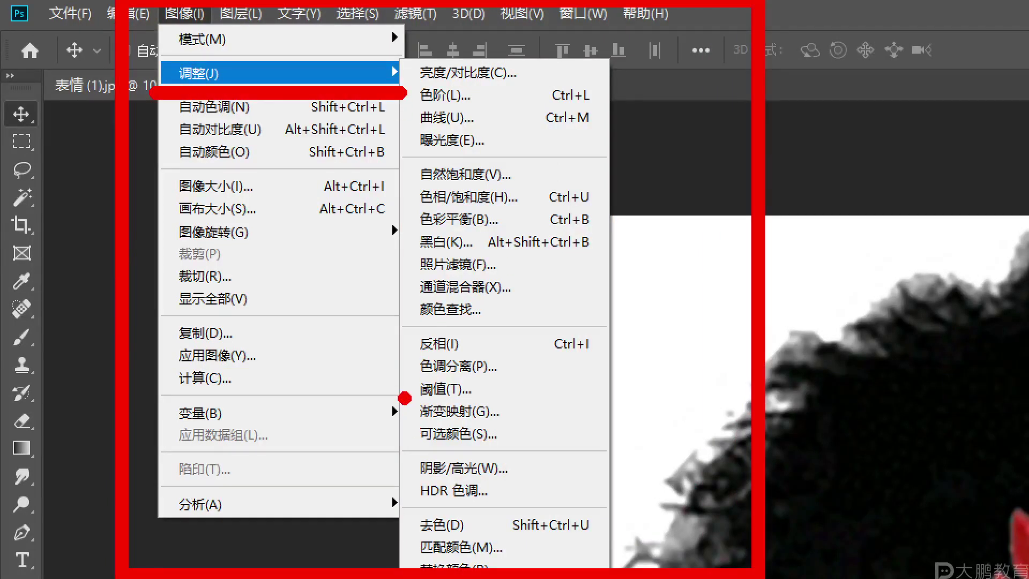
{"action": "mouse_move", "coordinate": [403, 396]}
{"action": "left_mouse_down"}
{"action": "mouse_move", "coordinate": [539, 419]}
{"action": "mouse_move", "coordinate": [614, 413]}
{"action": "left_mouse_up"}
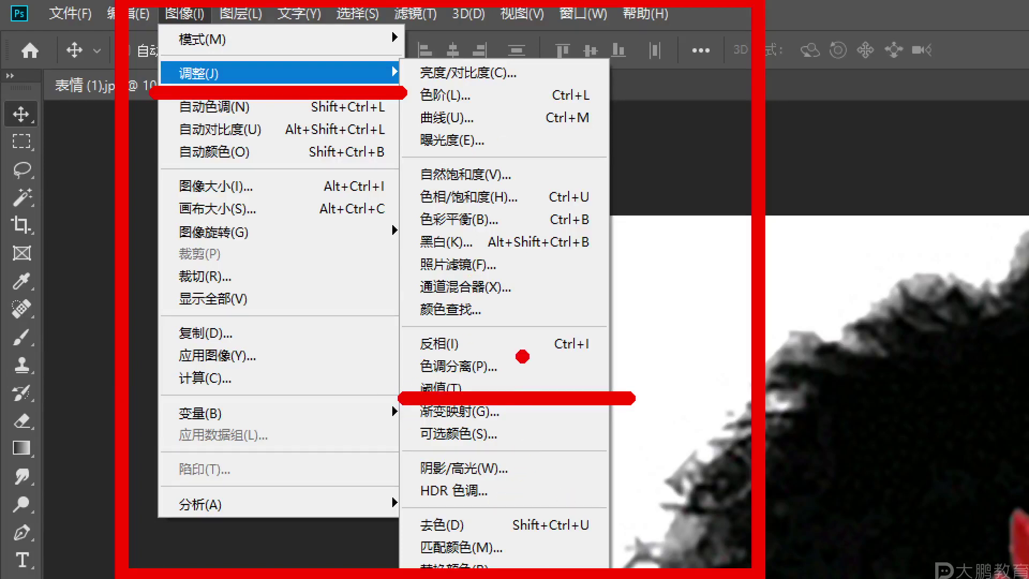
{"action": "key", "text": "Escape"}
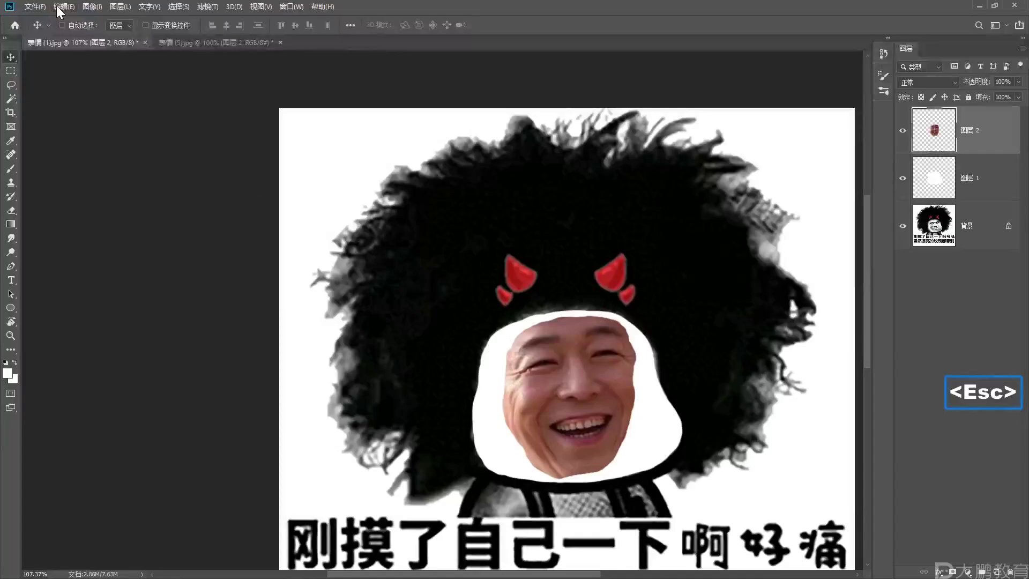
- Apply a Threshold (阈值) adjustment with level 84 to the 图层 2 face, turning it into black-and-white line art
{"action": "left_click", "coordinate": [92, 7]}
{"action": "mouse_move", "coordinate": [193, 36]}
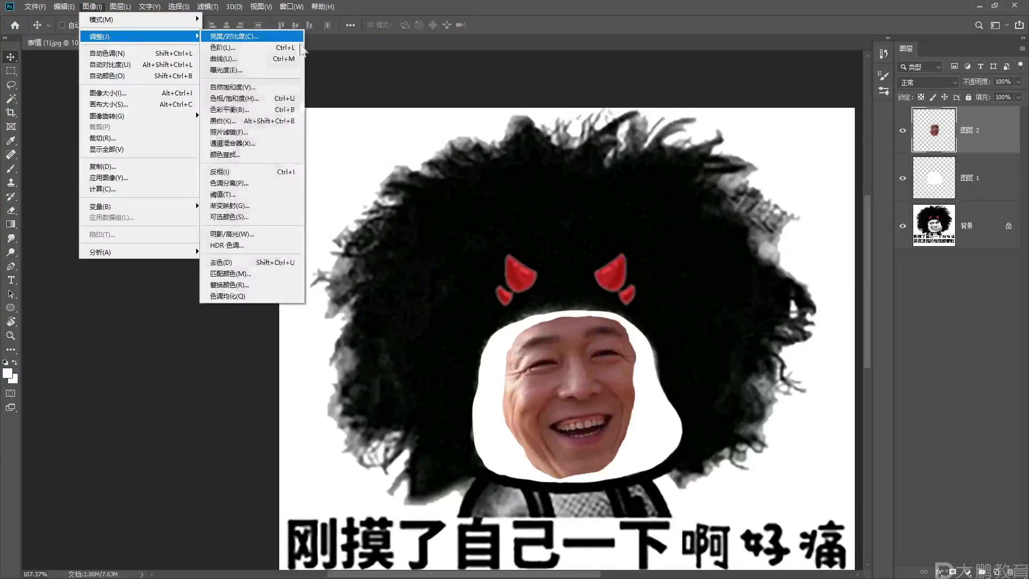
{"action": "left_click", "coordinate": [246, 194]}
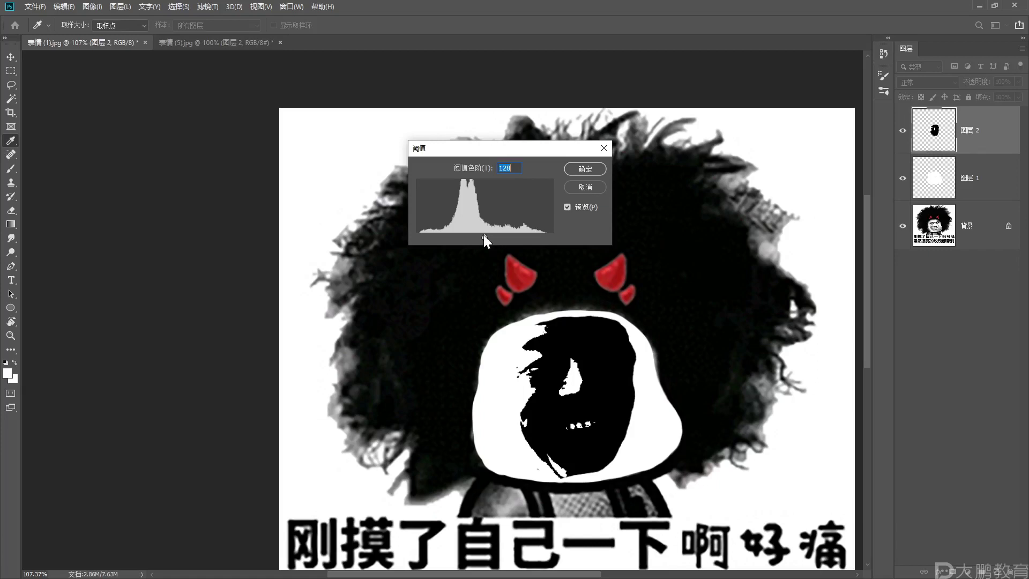
{"action": "left_click_drag", "start_coordinate": [477, 149], "coordinate": [715, 86]}
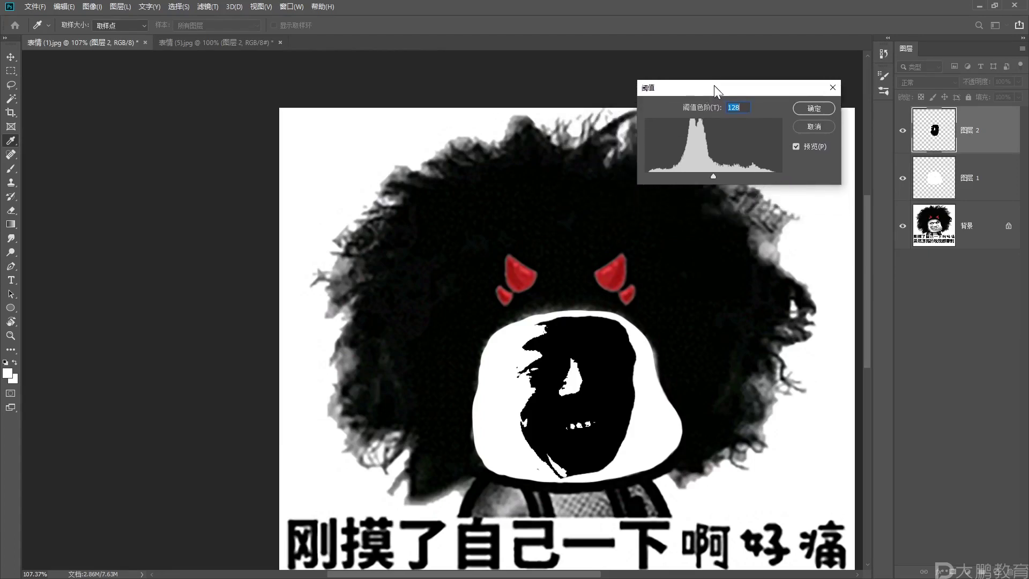
{"action": "left_click_drag", "start_coordinate": [708, 173], "coordinate": [690, 175]}
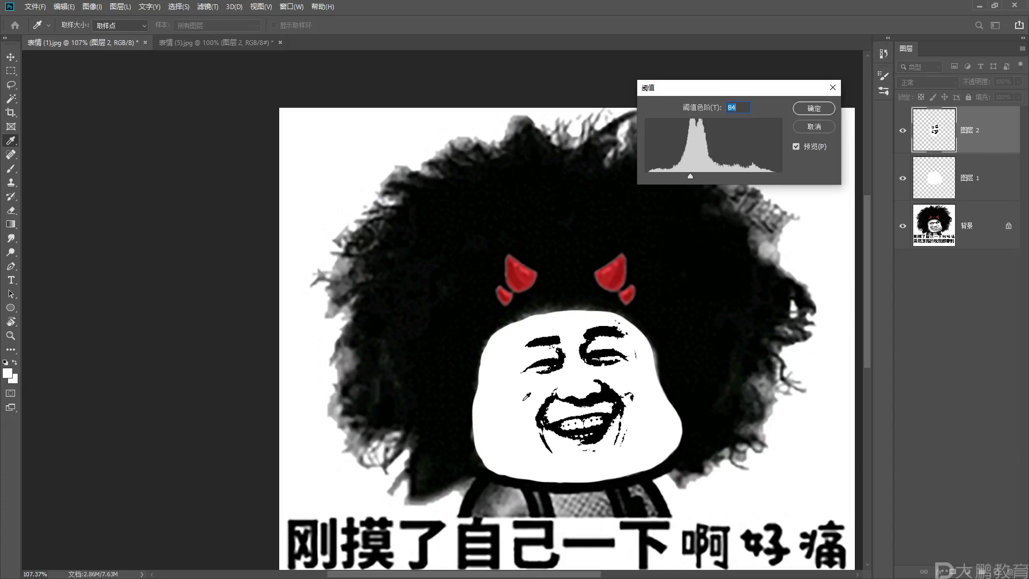
{"action": "left_click", "coordinate": [810, 107]}
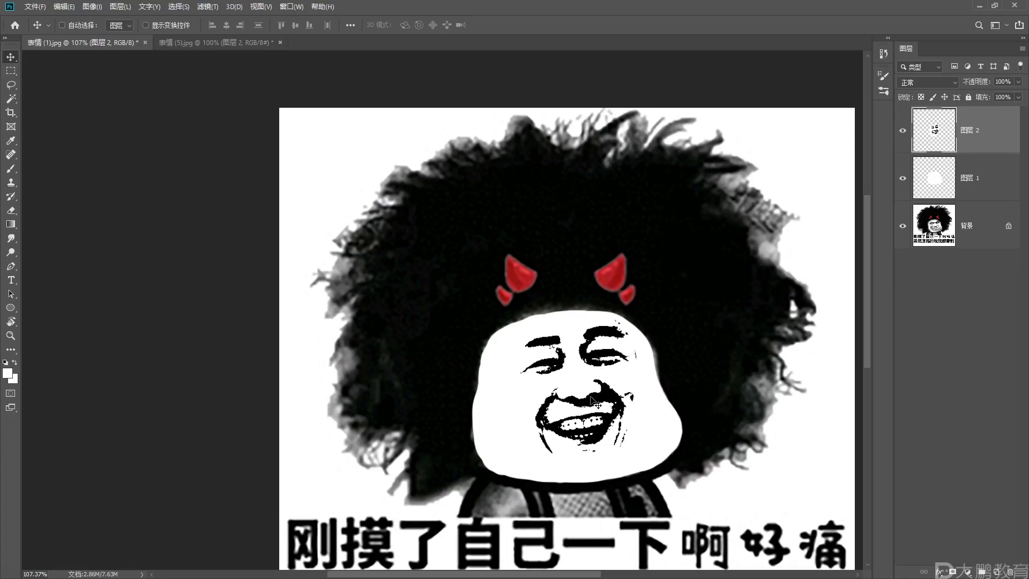
- Nudge the black-and-white face slightly down and to the left within the white head shape
{"action": "scroll", "coordinate": [594, 401], "scroll_direction": "down", "scroll_amount": 5}
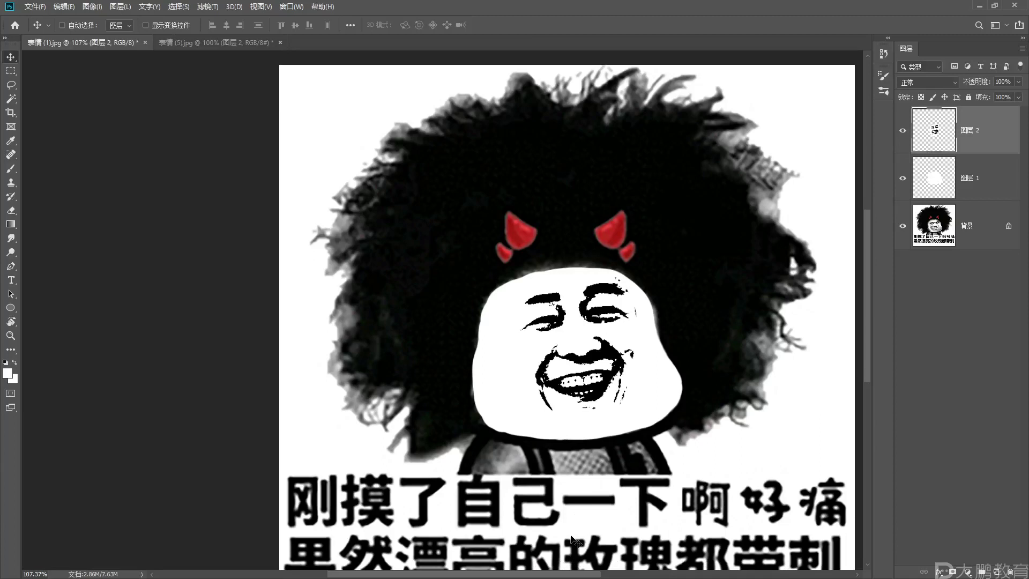
{"action": "scroll", "coordinate": [572, 534], "scroll_direction": "down", "scroll_amount": 3}
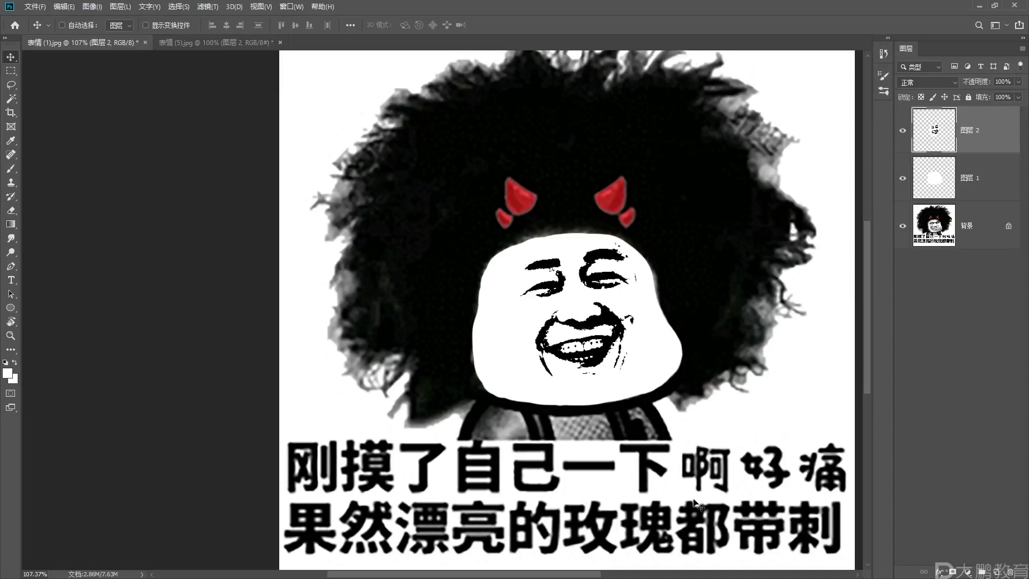
{"action": "left_click_drag", "start_coordinate": [583, 324], "coordinate": [581, 326]}
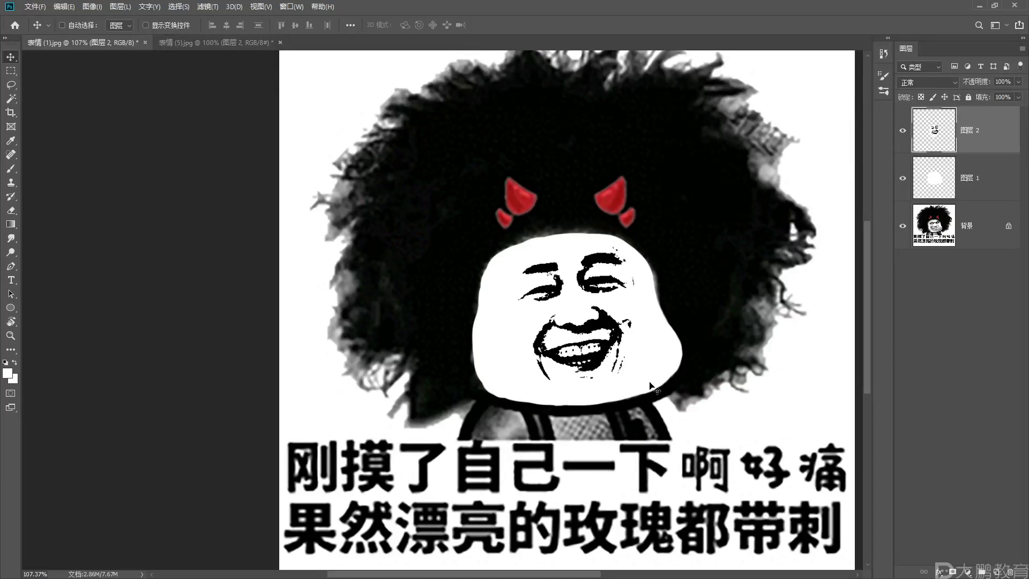
- Undo the Threshold (阈值) adjustment and reapply it to the 图层 2 face with level 85
{"action": "key", "text": "ctrl+z"}
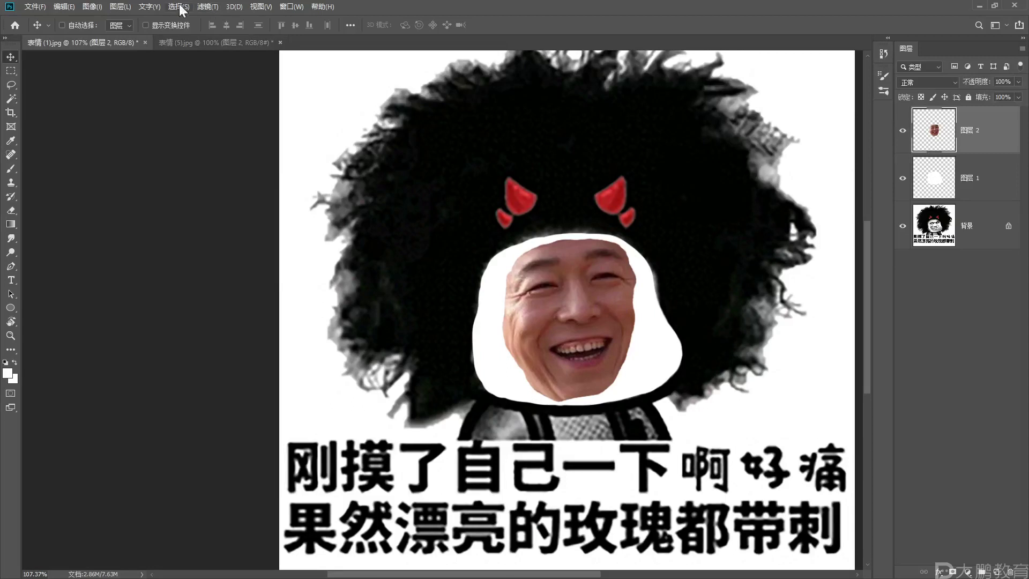
{"action": "left_click", "coordinate": [94, 4]}
{"action": "mouse_move", "coordinate": [177, 36]}
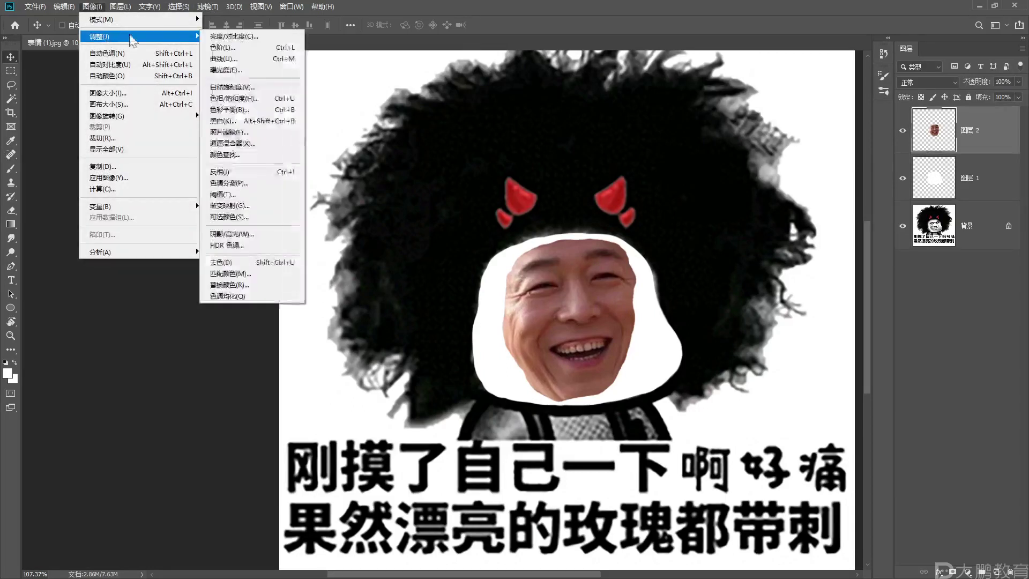
{"action": "left_click", "coordinate": [225, 194]}
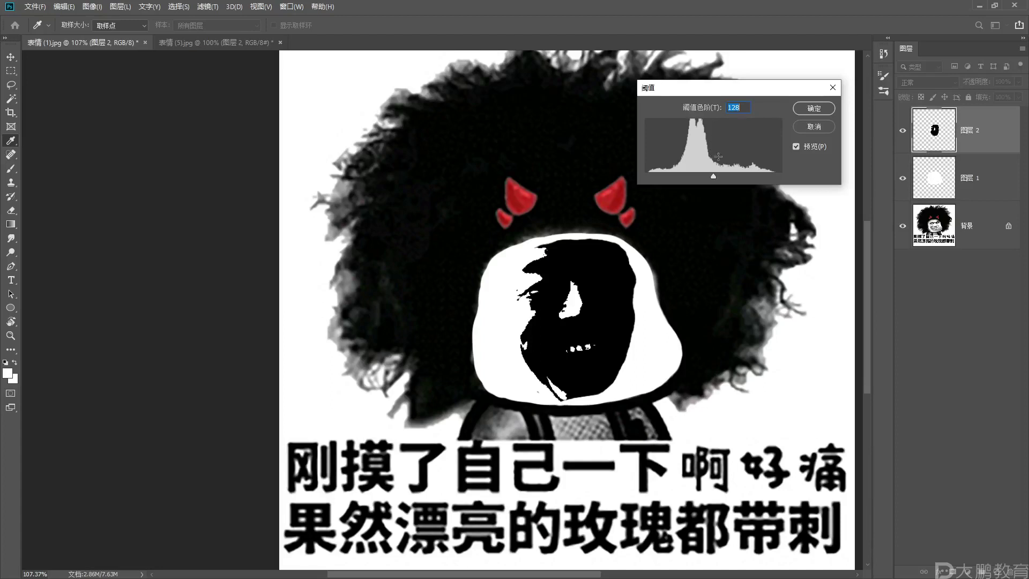
{"action": "left_click_drag", "start_coordinate": [713, 176], "coordinate": [691, 169]}
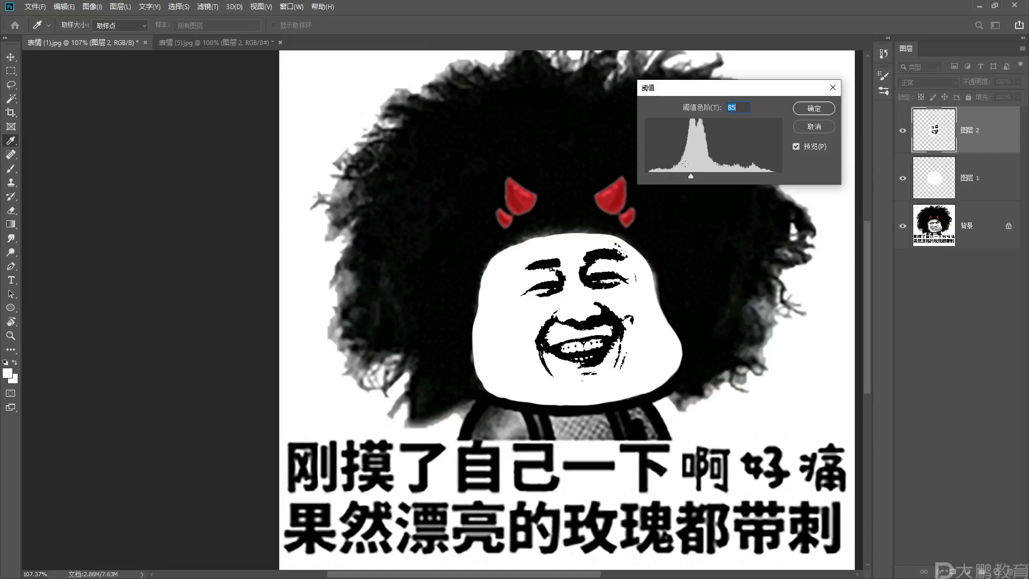
{"action": "left_click", "coordinate": [808, 109]}
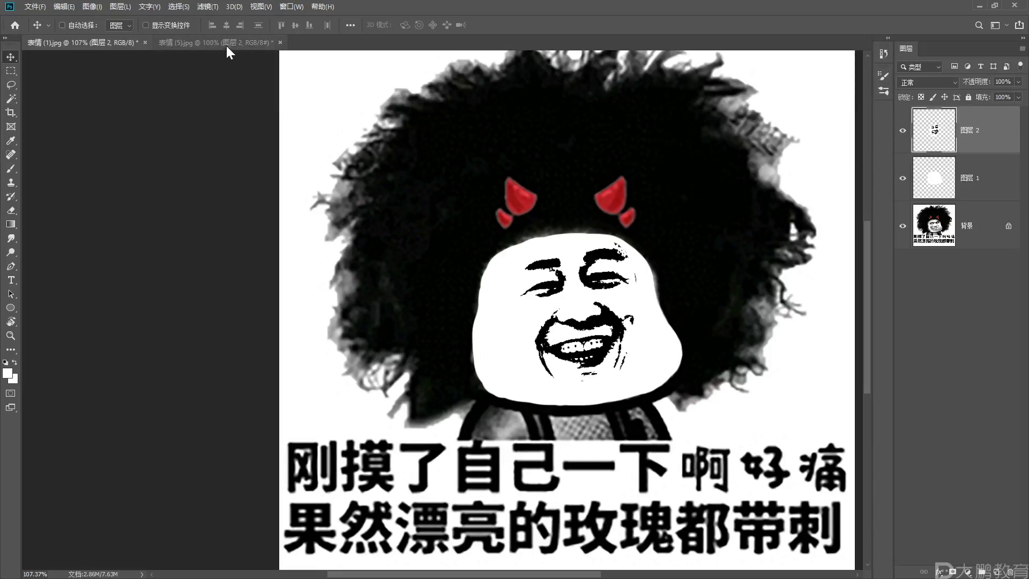
{"action": "left_click", "coordinate": [271, 43]}
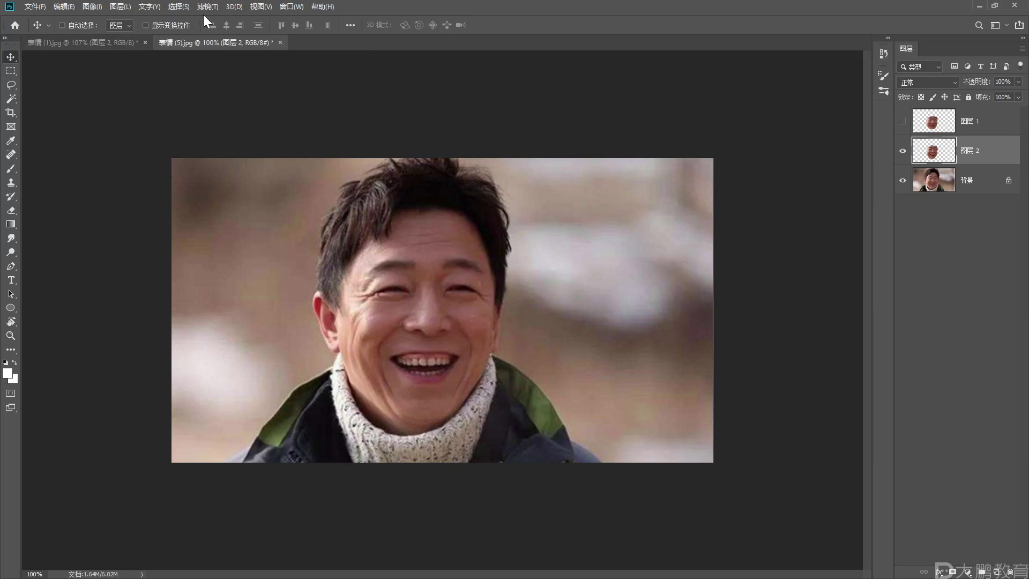
{"action": "left_click", "coordinate": [115, 43]}
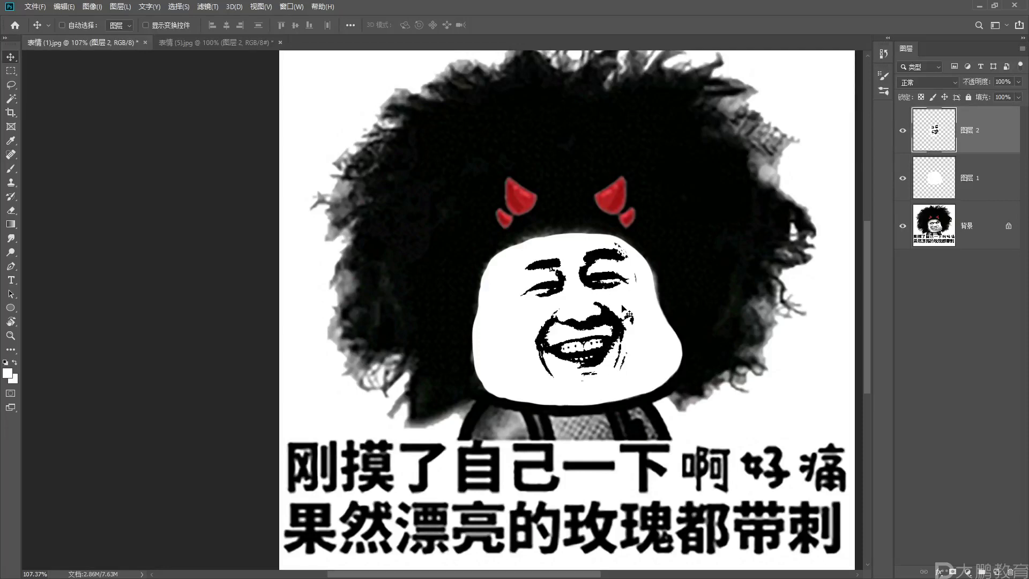
- Paint over the stray black specks beside the eyebrow and outer eye corner of the 图层 2 face with the white Brush
{"action": "key", "text": "alt"}
{"action": "scroll", "coordinate": [643, 264], "scroll_direction": "up", "scroll_amount": 5}
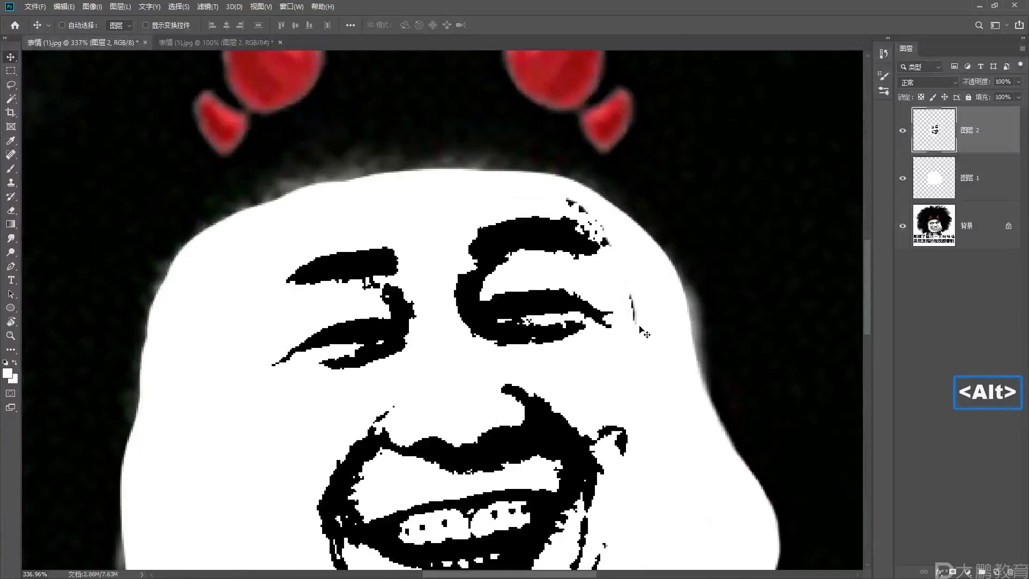
{"action": "left_click", "coordinate": [11, 169]}
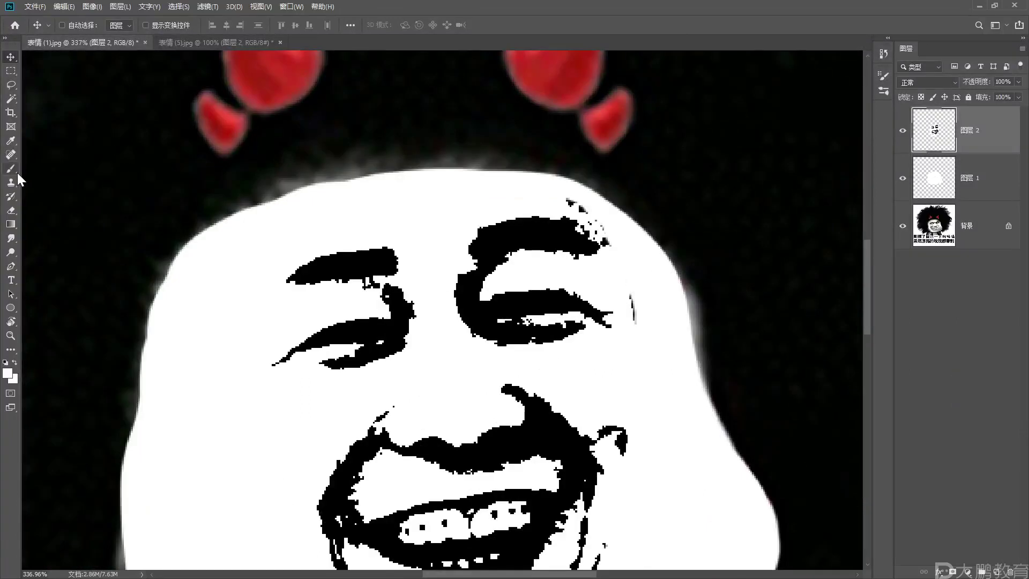
{"action": "mouse_move", "coordinate": [571, 269]}
{"action": "left_mouse_down"}
{"action": "mouse_move", "coordinate": [543, 273]}
{"action": "mouse_move", "coordinate": [570, 269]}
{"action": "left_mouse_up"}
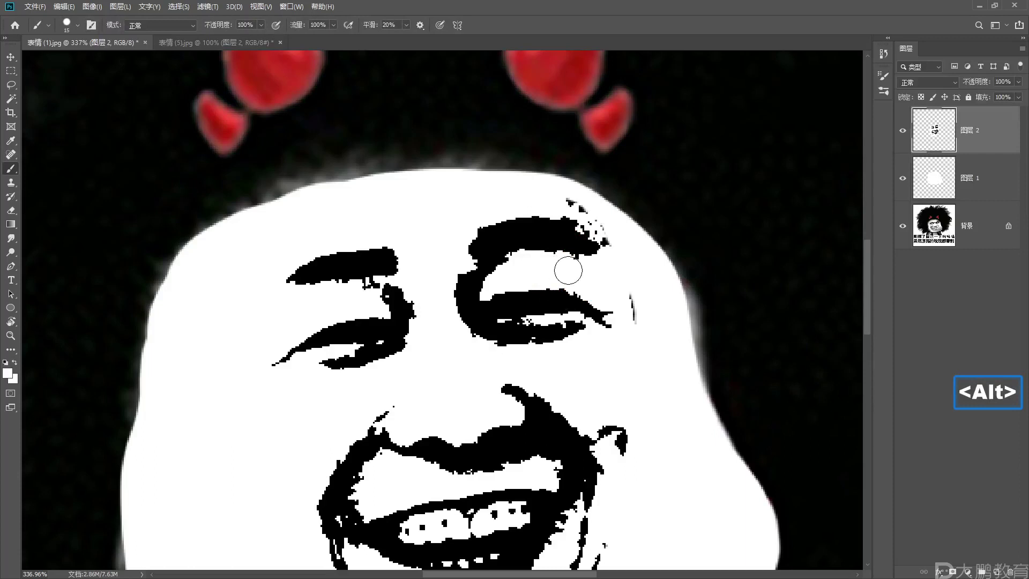
{"action": "left_click_drag", "start_coordinate": [633, 292], "coordinate": [642, 324]}
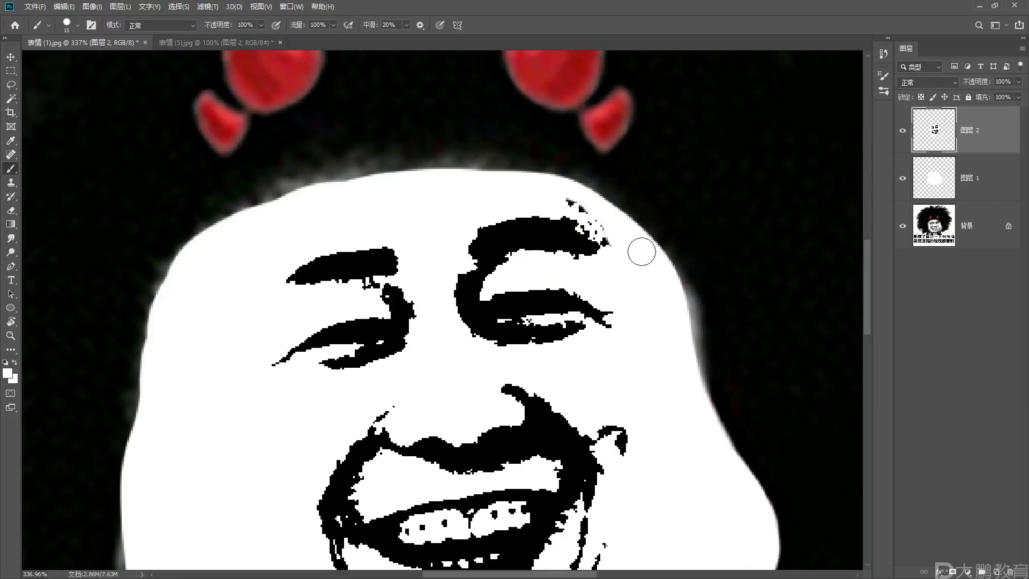
{"action": "mouse_move", "coordinate": [609, 218]}
{"action": "left_mouse_down"}
{"action": "mouse_move", "coordinate": [556, 195]}
{"action": "mouse_move", "coordinate": [614, 239]}
{"action": "left_mouse_up"}
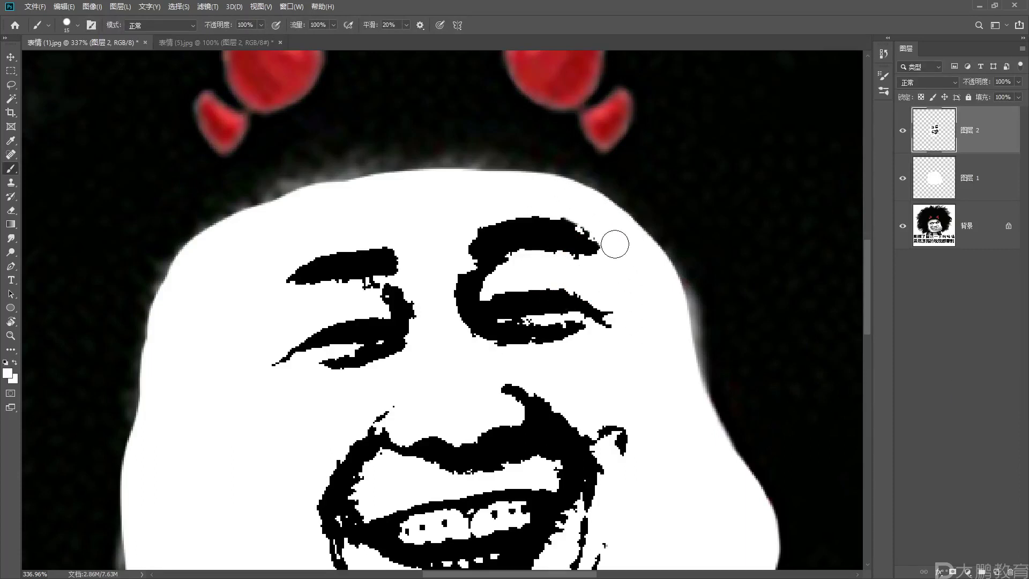
{"action": "key", "text": "space"}
{"action": "left_click_drag", "start_coordinate": [638, 458], "coordinate": [684, 273]}
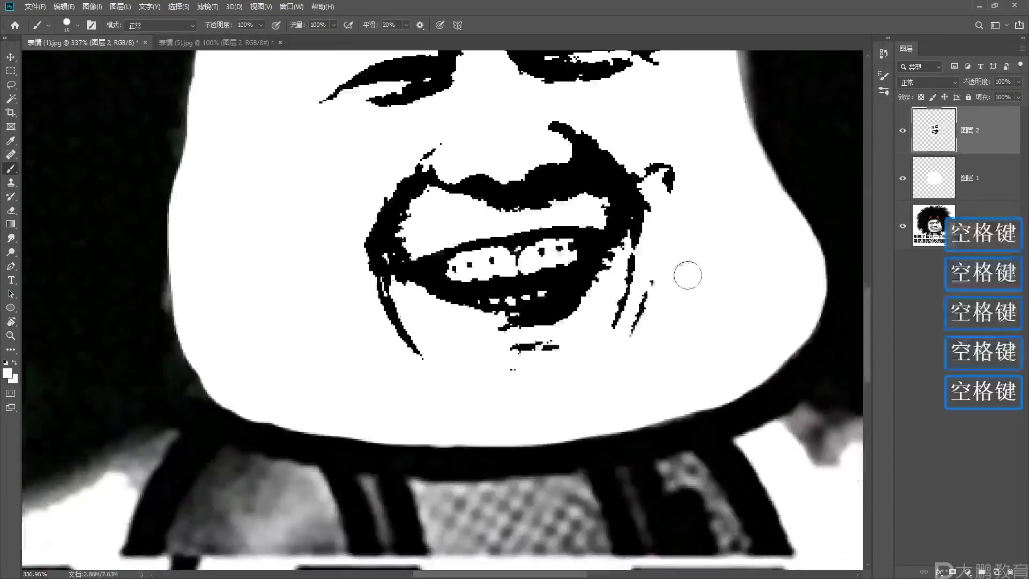
{"action": "scroll", "coordinate": [479, 383], "scroll_direction": "down", "scroll_amount": 6}
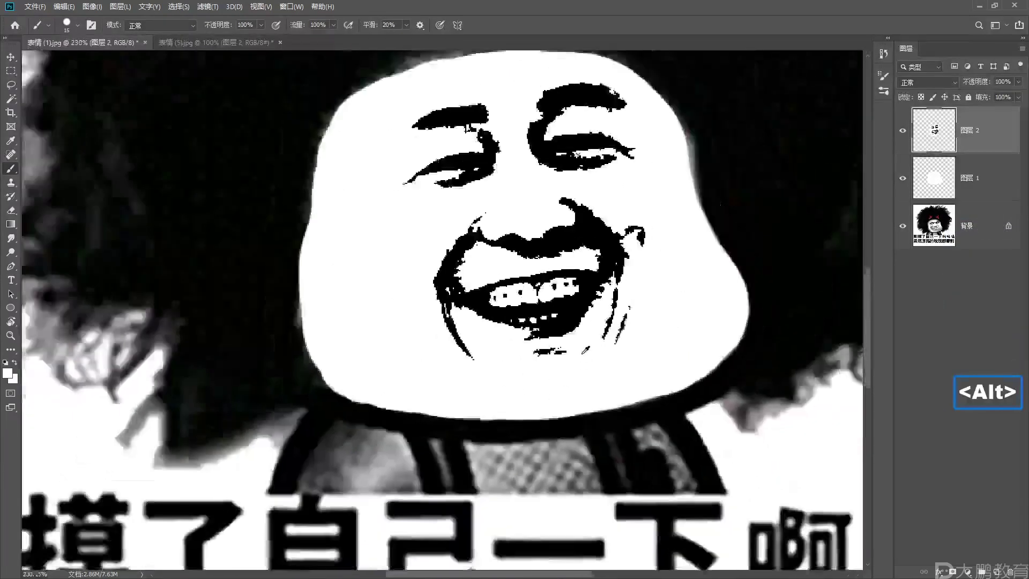
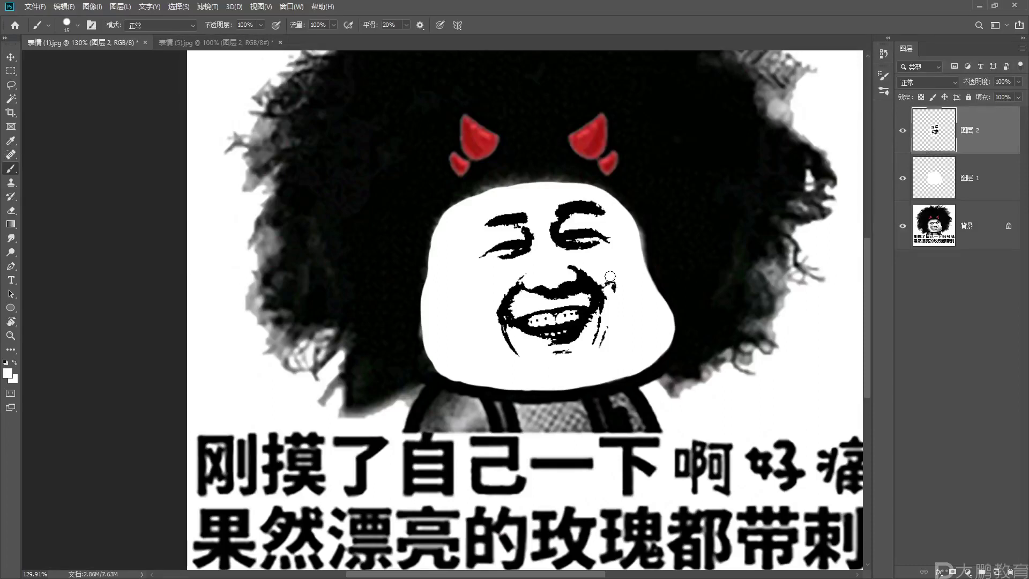
- Scale the black-and-white face down slightly with Free Transform, apply it, and hide 图层 2
{"action": "key", "text": "ctrl+t"}
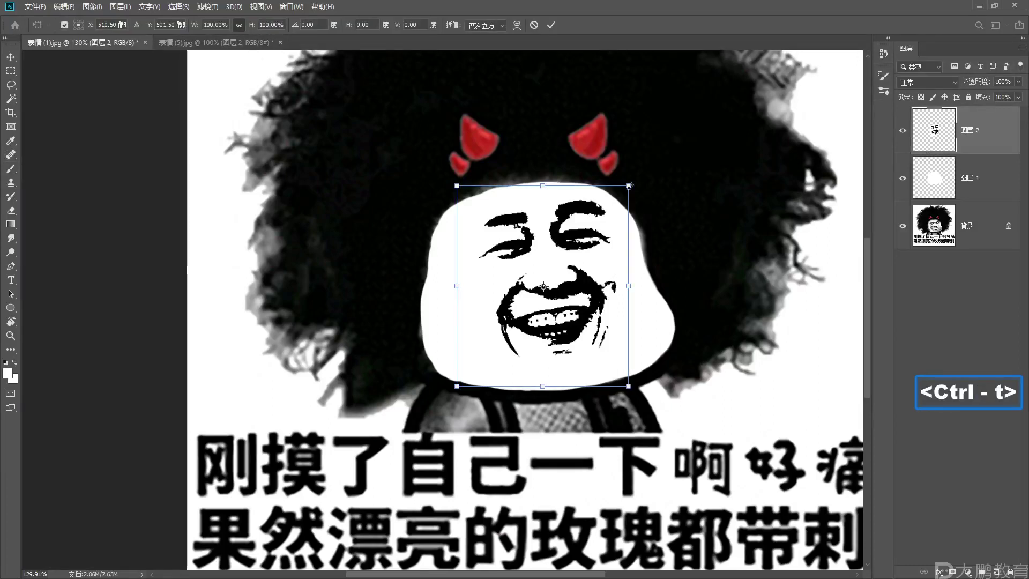
{"action": "mouse_move", "coordinate": [629, 186]}
{"action": "left_mouse_down"}
{"action": "mouse_move", "coordinate": [665, 196]}
{"action": "mouse_move", "coordinate": [644, 220]}
{"action": "mouse_move", "coordinate": [761, 91]}
{"action": "mouse_move", "coordinate": [669, 250]}
{"action": "mouse_move", "coordinate": [680, 247]}
{"action": "left_mouse_up"}
{"action": "key", "text": "Return"}
{"action": "key", "text": "b"}
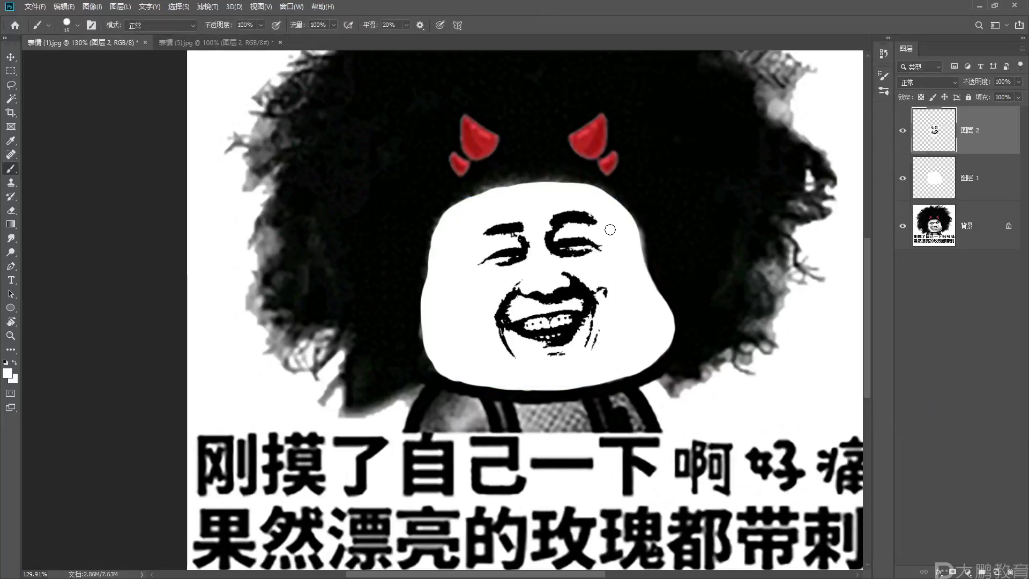
{"action": "left_click", "coordinate": [902, 130]}
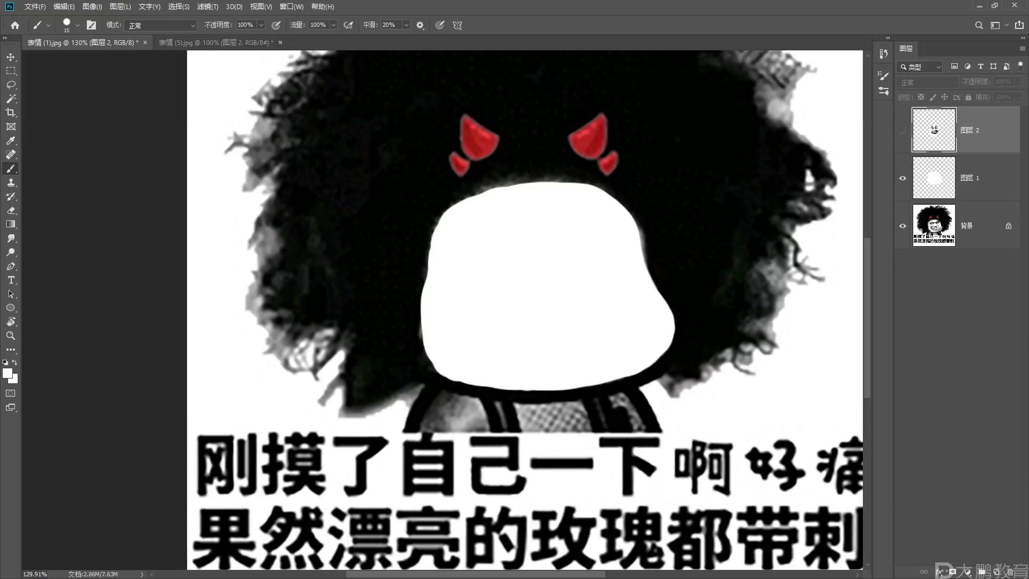
{"action": "key", "text": "alt+Tab"}
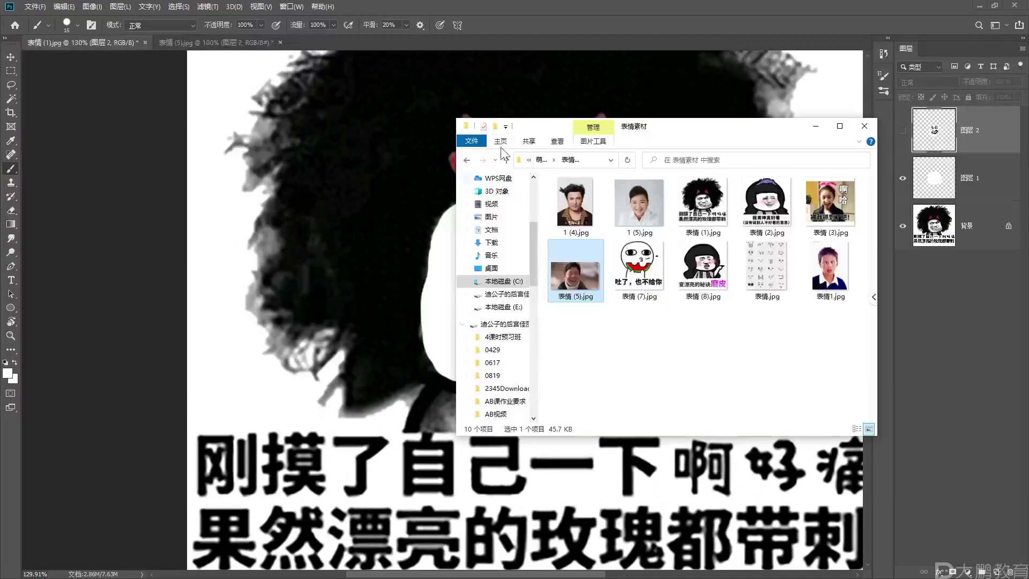
{"action": "left_click_drag", "start_coordinate": [565, 204], "coordinate": [797, 5]}
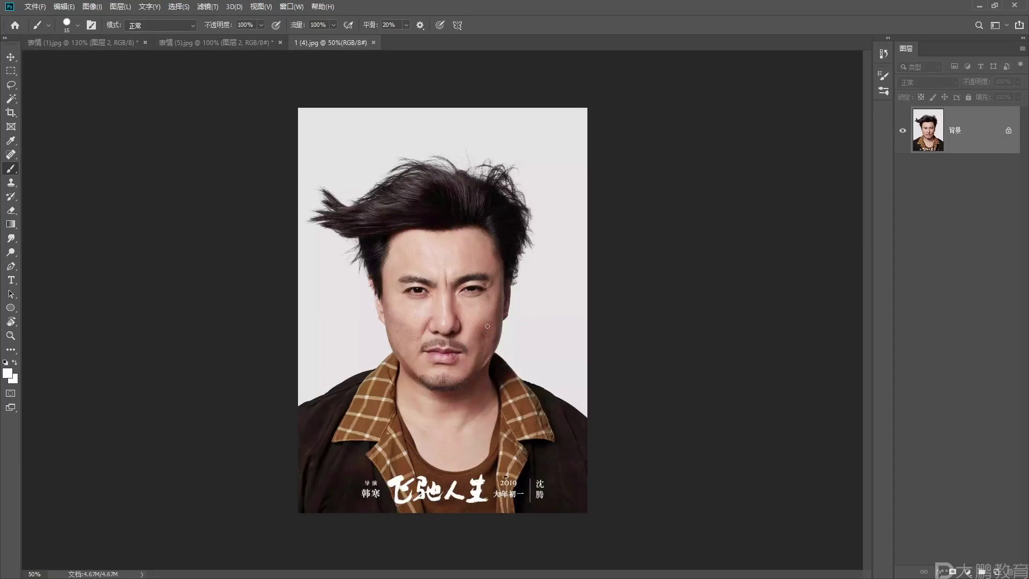
{"action": "left_click", "coordinate": [373, 42]}
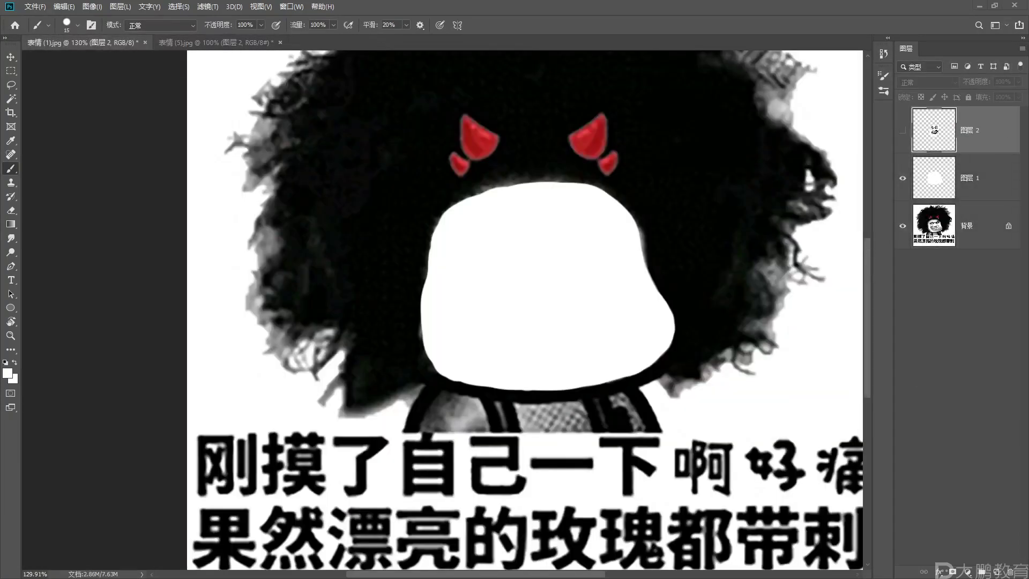
- Open 1 (5).jpg from the 表情素材 folder and copy the lassoed face, from above the eyebrows to the chin, onto a new layer
{"action": "key", "text": "alt+Tab"}
{"action": "left_click_drag", "start_coordinate": [636, 201], "coordinate": [636, 25]}
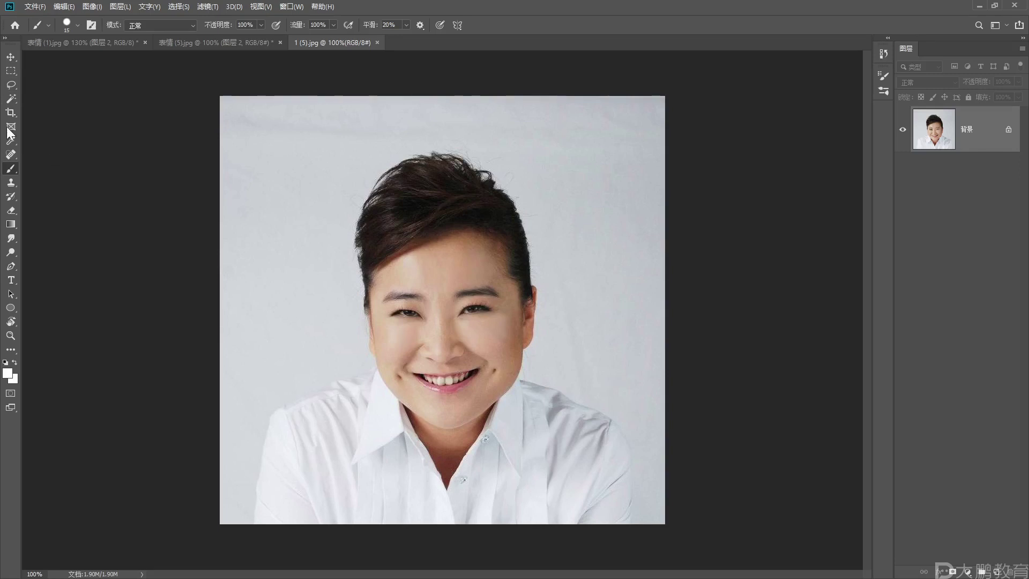
{"action": "left_click", "coordinate": [11, 85]}
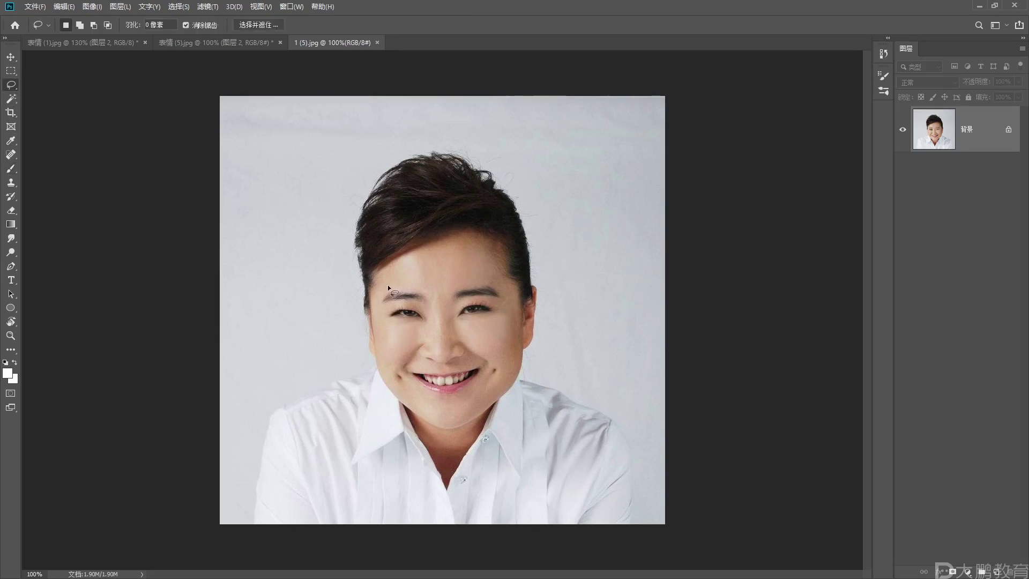
{"action": "mouse_move", "coordinate": [376, 299]}
{"action": "left_mouse_down"}
{"action": "mouse_move", "coordinate": [388, 283]}
{"action": "mouse_move", "coordinate": [472, 276]}
{"action": "mouse_move", "coordinate": [504, 286]}
{"action": "mouse_move", "coordinate": [502, 395]}
{"action": "mouse_move", "coordinate": [453, 416]}
{"action": "mouse_move", "coordinate": [400, 395]}
{"action": "mouse_move", "coordinate": [380, 361]}
{"action": "mouse_move", "coordinate": [376, 296]}
{"action": "left_mouse_up"}
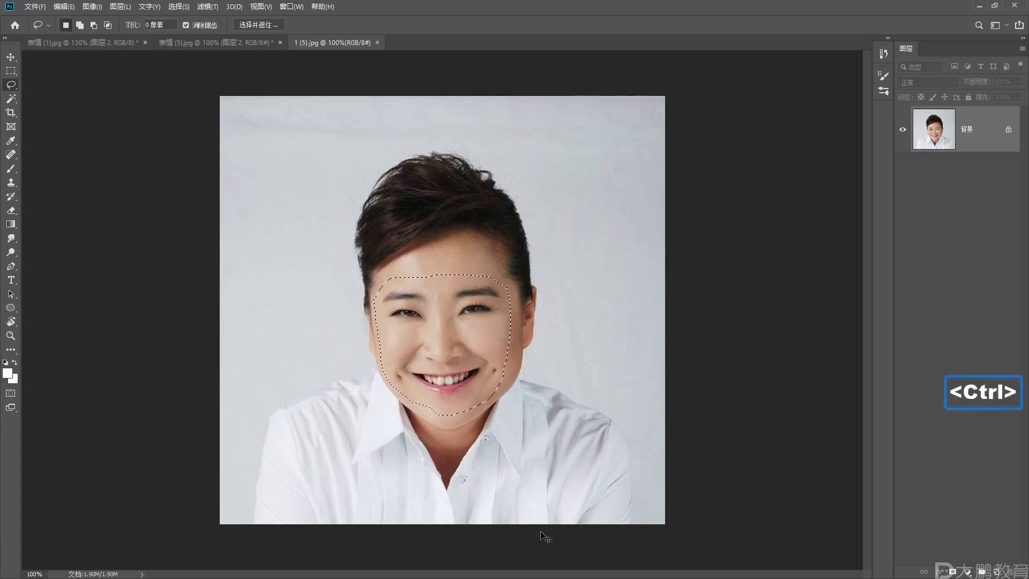
{"action": "key", "text": "ctrl+j"}
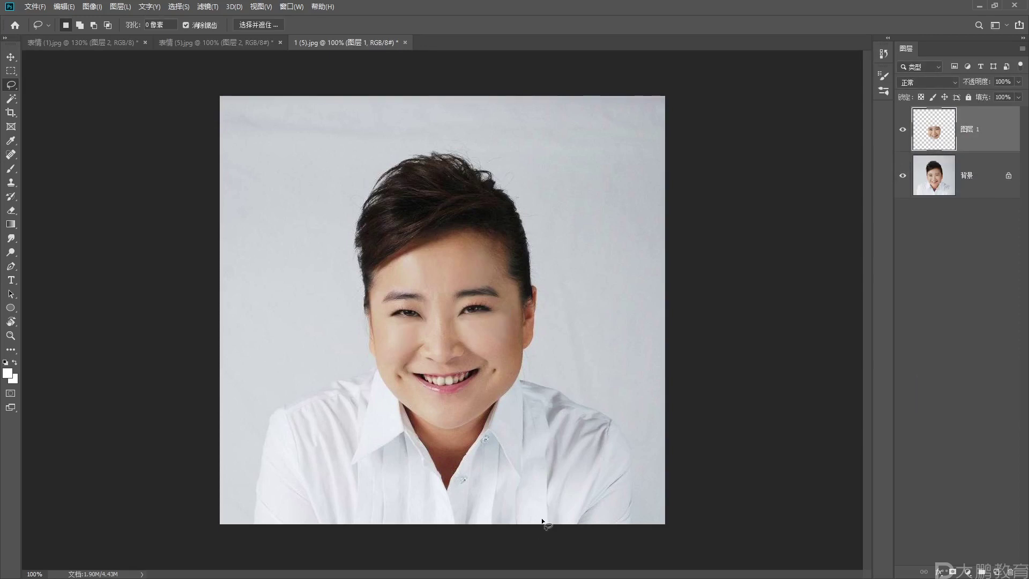
- Copy the cut-out face into 表情 (1).jpg and position it in the middle of the white head shape
{"action": "key", "text": "ctrl+c"}
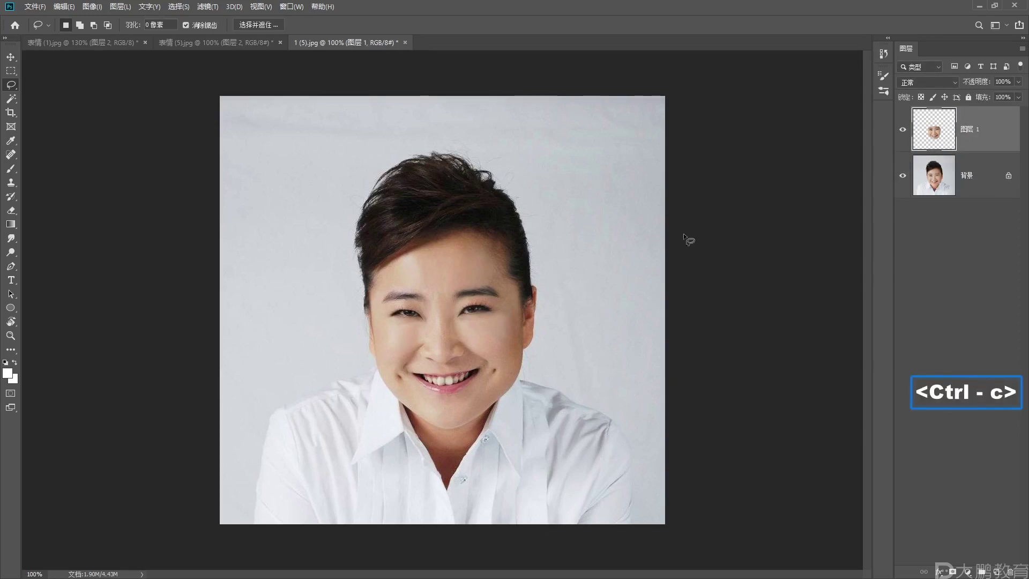
{"action": "left_click", "coordinate": [101, 42]}
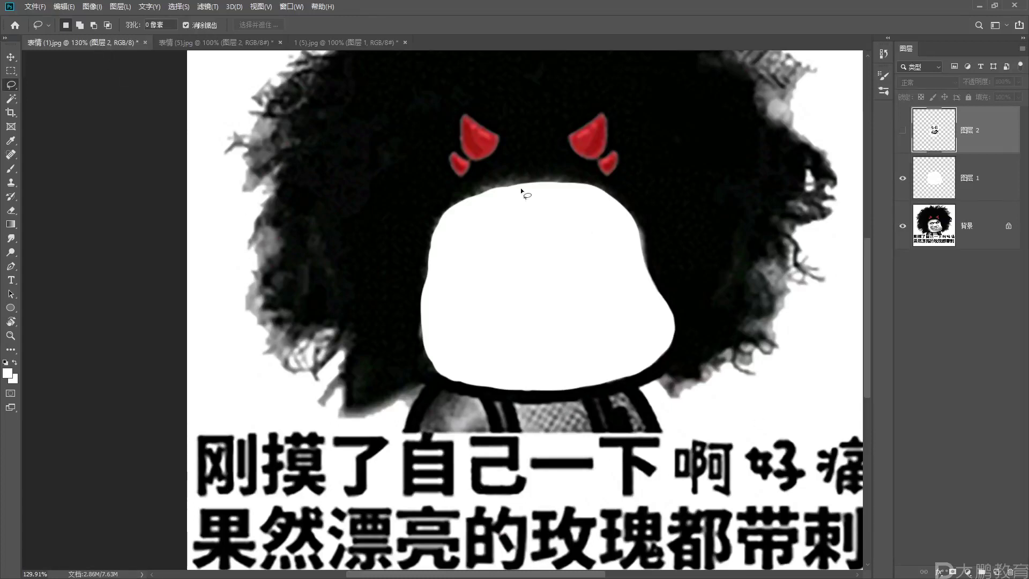
{"action": "key", "text": "ctrl+v"}
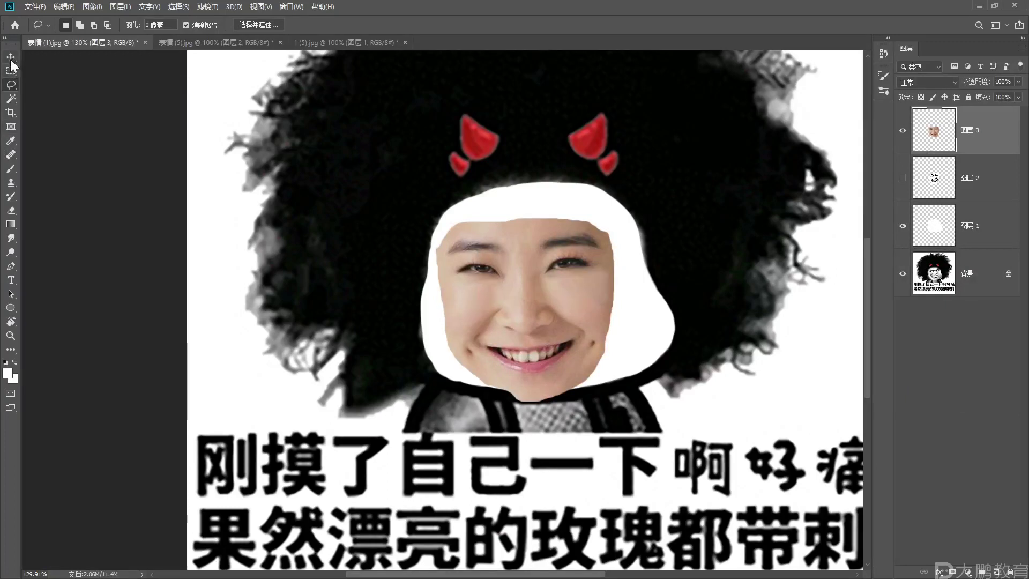
{"action": "key", "text": "v"}
{"action": "left_click_drag", "start_coordinate": [562, 345], "coordinate": [578, 327]}
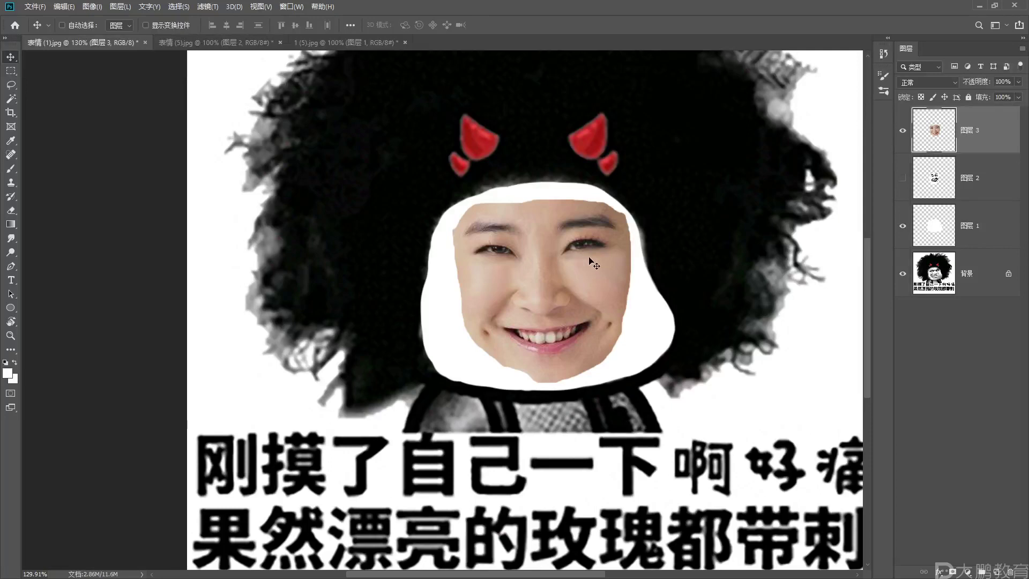
- Scale the pasted face to 92.57%, rotate it about 3.1° counter-clockwise with Free Transform, and recentre it within the white head
{"action": "key", "text": "ctrl+t"}
{"action": "mouse_move", "coordinate": [631, 199]}
{"action": "left_mouse_down"}
{"action": "mouse_move", "coordinate": [617, 212]}
{"action": "mouse_move", "coordinate": [642, 196]}
{"action": "left_mouse_up"}
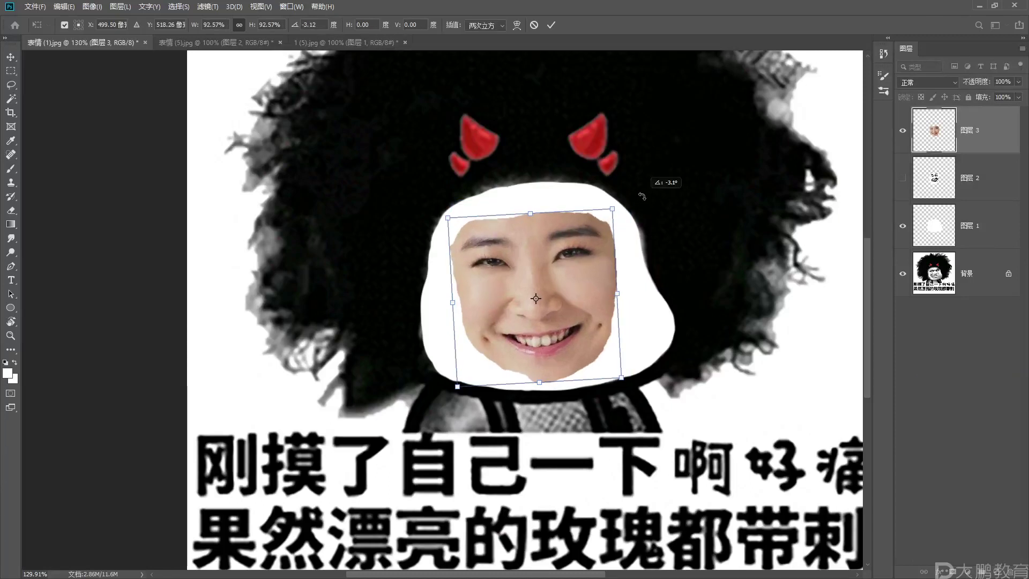
{"action": "left_click_drag", "start_coordinate": [586, 257], "coordinate": [592, 254]}
{"action": "left_click_drag", "start_coordinate": [591, 257], "coordinate": [592, 255]}
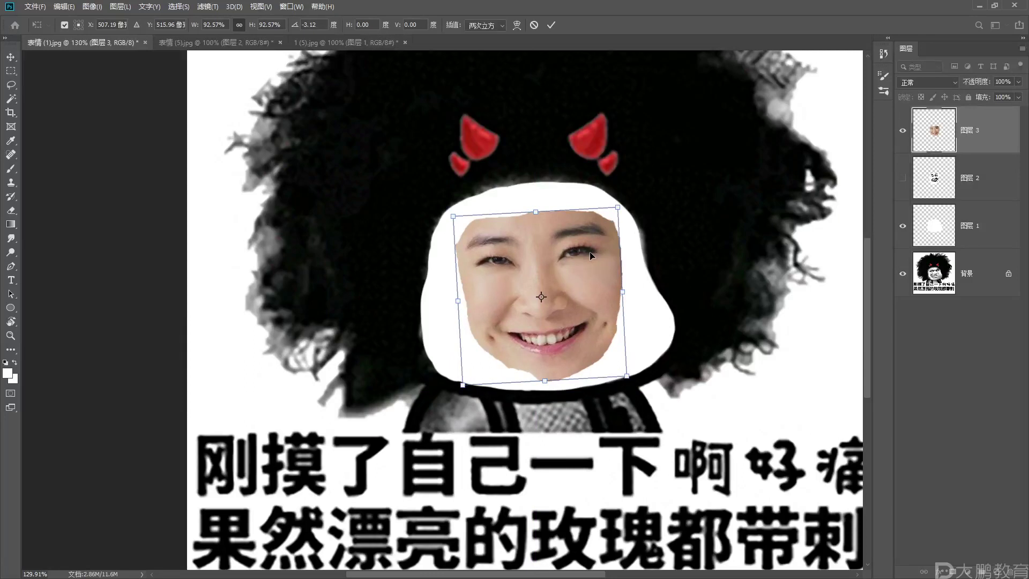
{"action": "key", "text": "Return"}
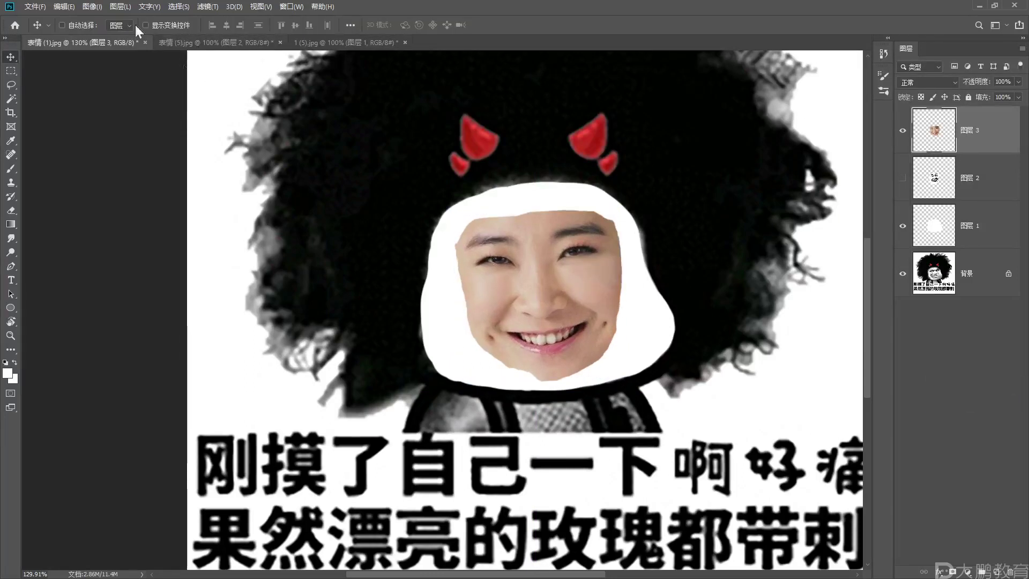
- Convert the pasted face on 图层 3 to black and white with a Threshold adjustment at level 146
{"action": "left_click", "coordinate": [93, 6]}
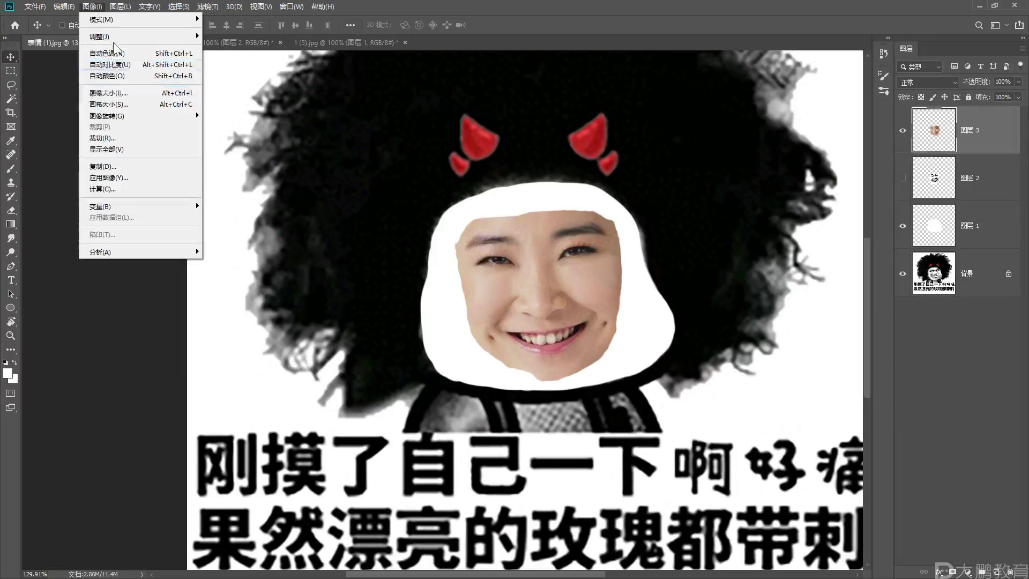
{"action": "mouse_move", "coordinate": [116, 45]}
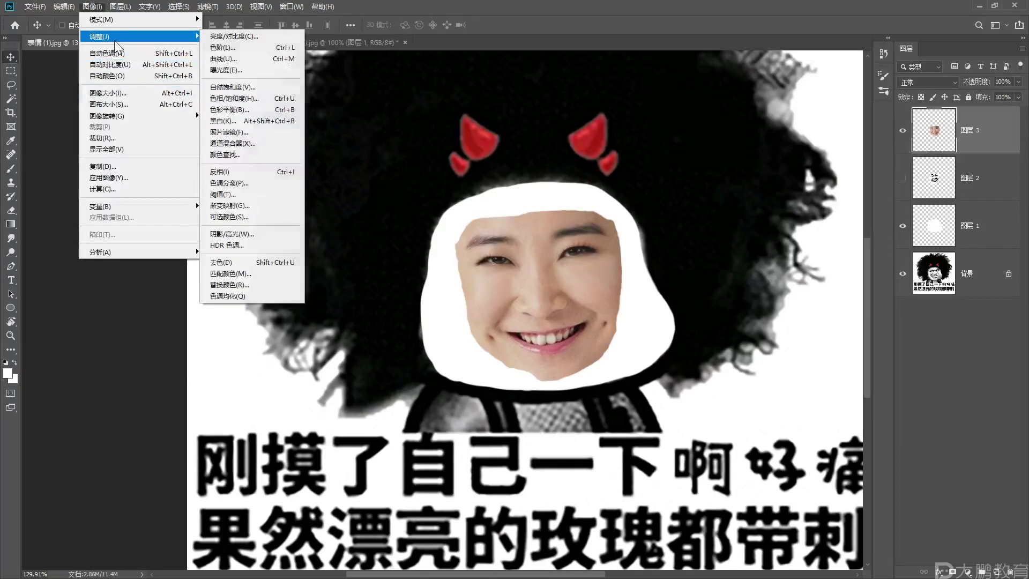
{"action": "left_click", "coordinate": [252, 194]}
{"action": "left_click_drag", "start_coordinate": [712, 175], "coordinate": [722, 176]}
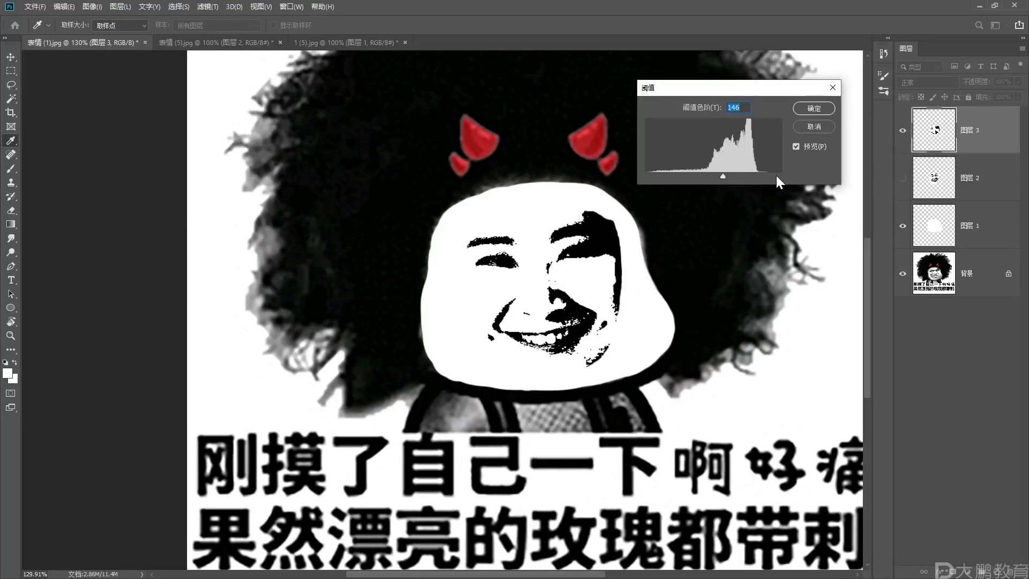
{"action": "left_click", "coordinate": [812, 108]}
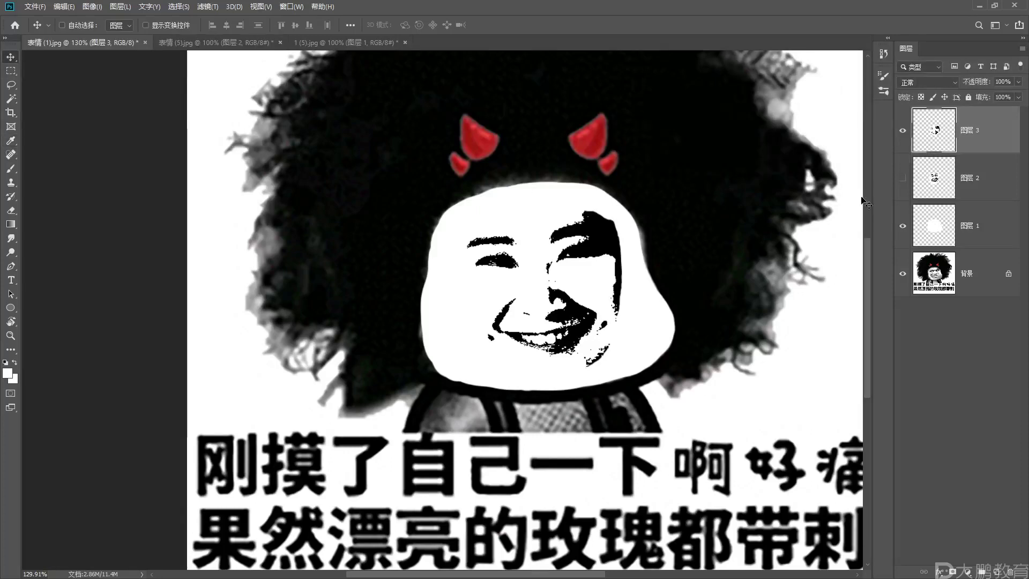
- Rotate the black-and-white face slightly clockwise with Free Transform, nudge it down within the white head, and apply the transform
{"action": "key", "text": "ctrl+t"}
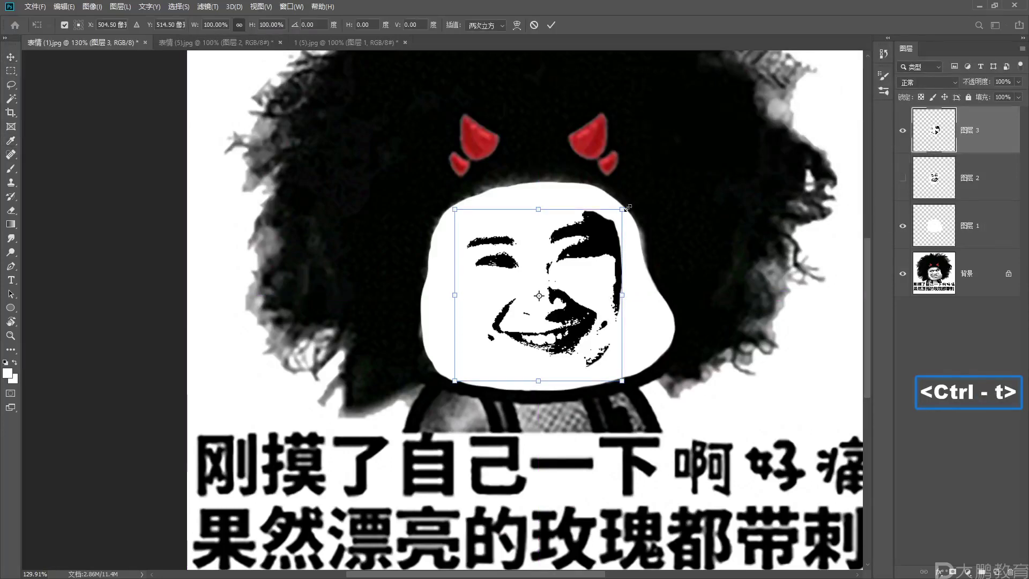
{"action": "left_click_drag", "start_coordinate": [628, 207], "coordinate": [662, 194]}
{"action": "left_click_drag", "start_coordinate": [597, 242], "coordinate": [596, 248]}
{"action": "key", "text": "Return"}
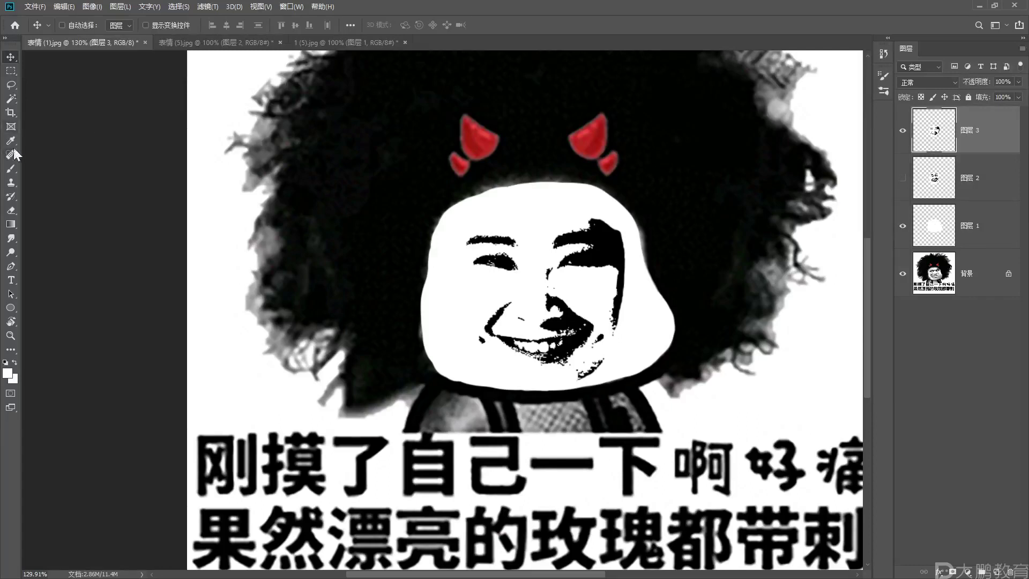
- Paint white with the Brush over the black shadow along the face's chin, outer cheek and the edge above the shaded eye
{"action": "left_click", "coordinate": [11, 169]}
{"action": "mouse_move", "coordinate": [596, 375]}
{"action": "left_mouse_down"}
{"action": "mouse_move", "coordinate": [600, 366]}
{"action": "mouse_move", "coordinate": [584, 376]}
{"action": "left_mouse_up"}
{"action": "mouse_move", "coordinate": [617, 341]}
{"action": "left_mouse_down"}
{"action": "mouse_move", "coordinate": [619, 283]}
{"action": "mouse_move", "coordinate": [622, 309]}
{"action": "mouse_move", "coordinate": [622, 294]}
{"action": "left_mouse_up"}
{"action": "mouse_move", "coordinate": [590, 217]}
{"action": "left_mouse_down"}
{"action": "mouse_move", "coordinate": [622, 229]}
{"action": "mouse_move", "coordinate": [588, 221]}
{"action": "mouse_move", "coordinate": [615, 226]}
{"action": "left_mouse_up"}
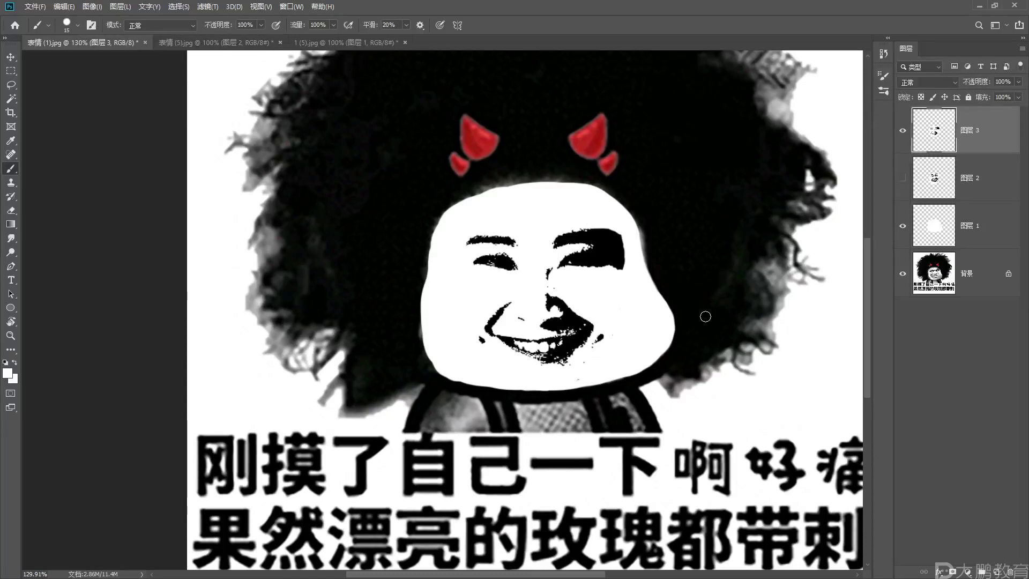
{"action": "scroll", "coordinate": [664, 295], "scroll_direction": "down", "scroll_amount": 5, "text": "alt"}
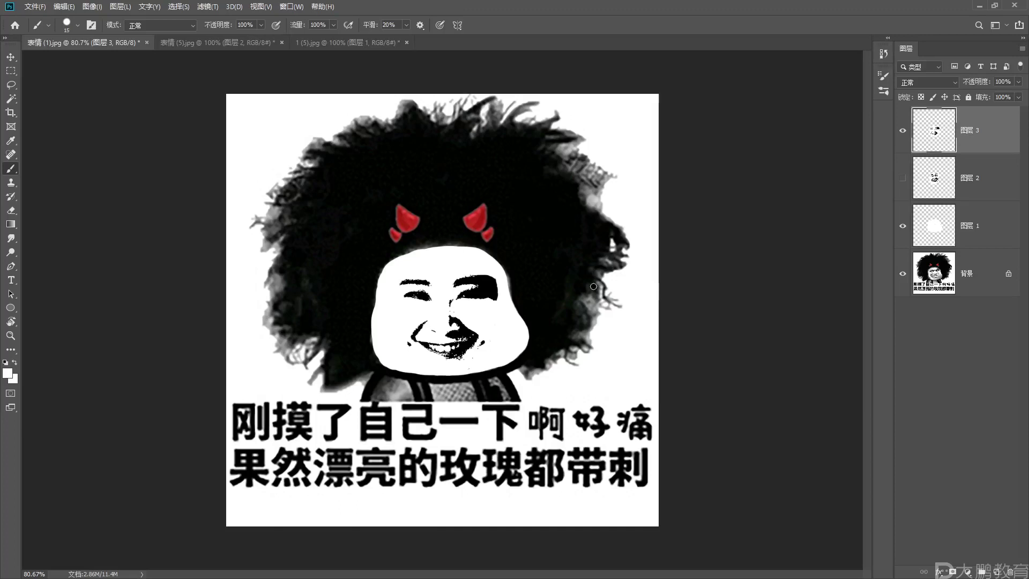
- Hide 图层 3 and open 表情 (3).jpg from the 表情素材 folder as a separate document
{"action": "left_click", "coordinate": [902, 130]}
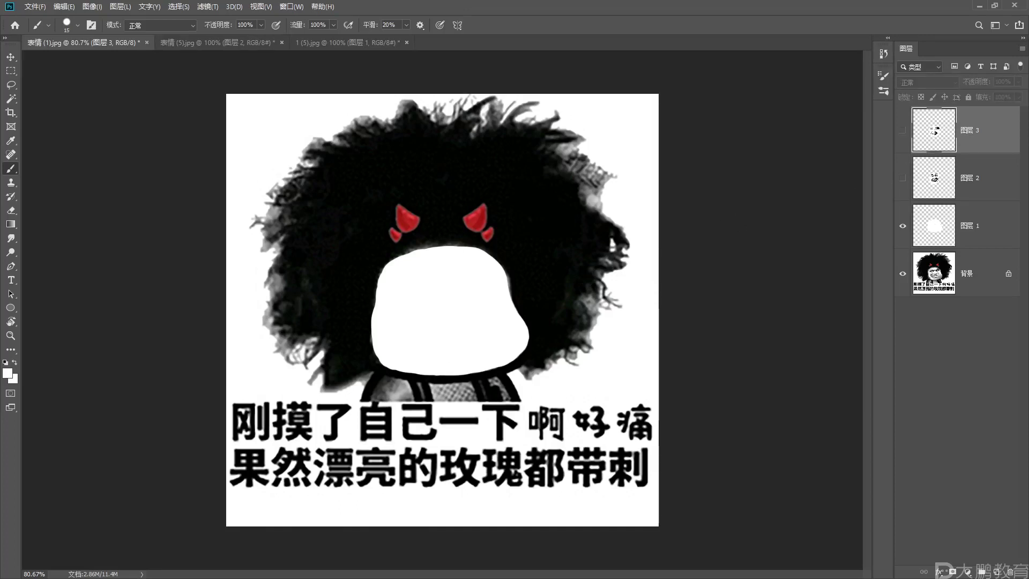
{"action": "key", "text": "alt+Tab"}
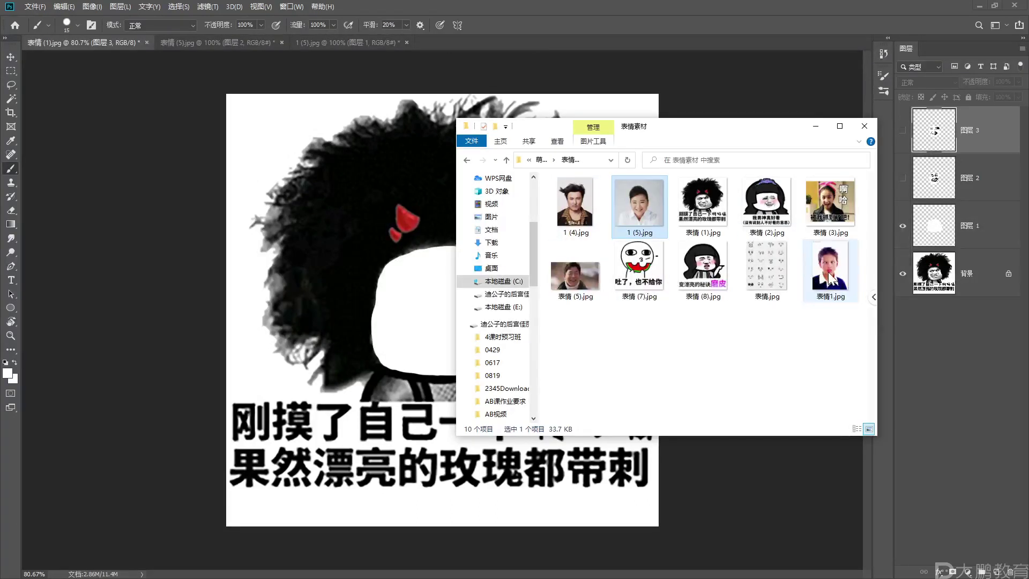
{"action": "left_click_drag", "start_coordinate": [831, 204], "coordinate": [625, 71]}
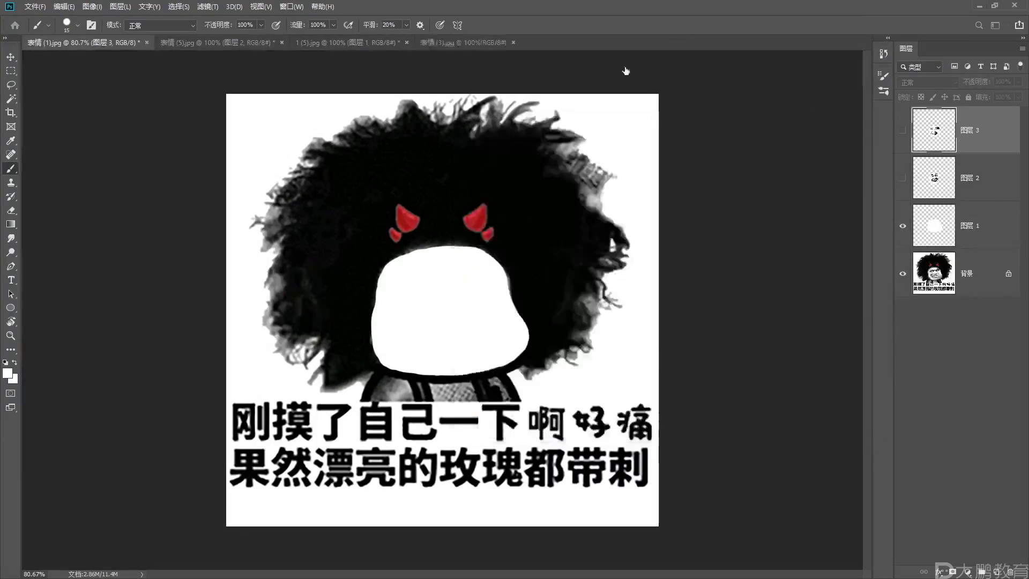
- Lasso the laughing face from above the eyebrows down to the chin and copy it onto a new layer
{"action": "left_click", "coordinate": [12, 85]}
{"action": "scroll", "coordinate": [407, 289], "scroll_direction": "up", "scroll_amount": 5}
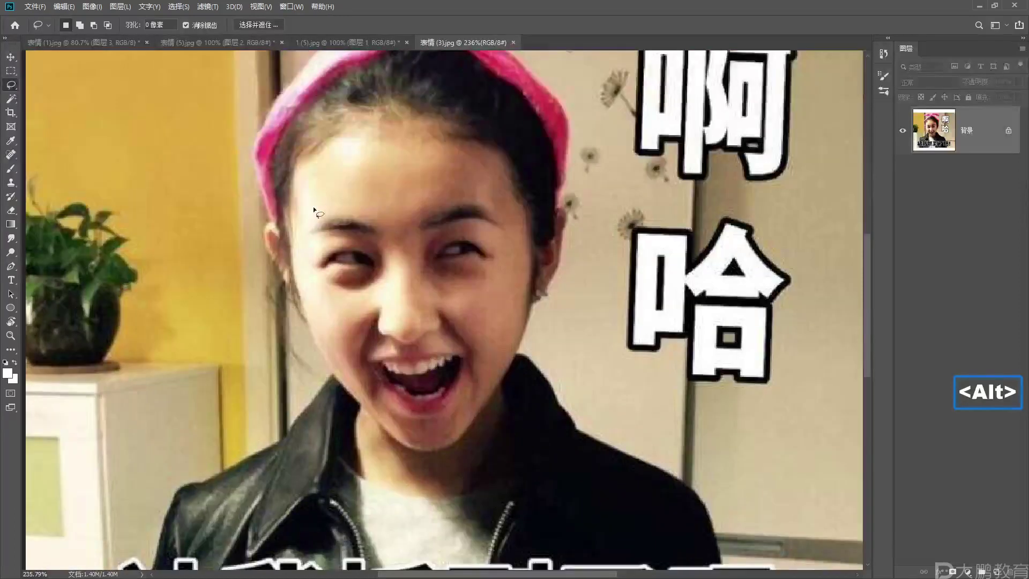
{"action": "mouse_move", "coordinate": [301, 224]}
{"action": "left_mouse_down"}
{"action": "mouse_move", "coordinate": [344, 198]}
{"action": "mouse_move", "coordinate": [447, 190]}
{"action": "left_mouse_up"}
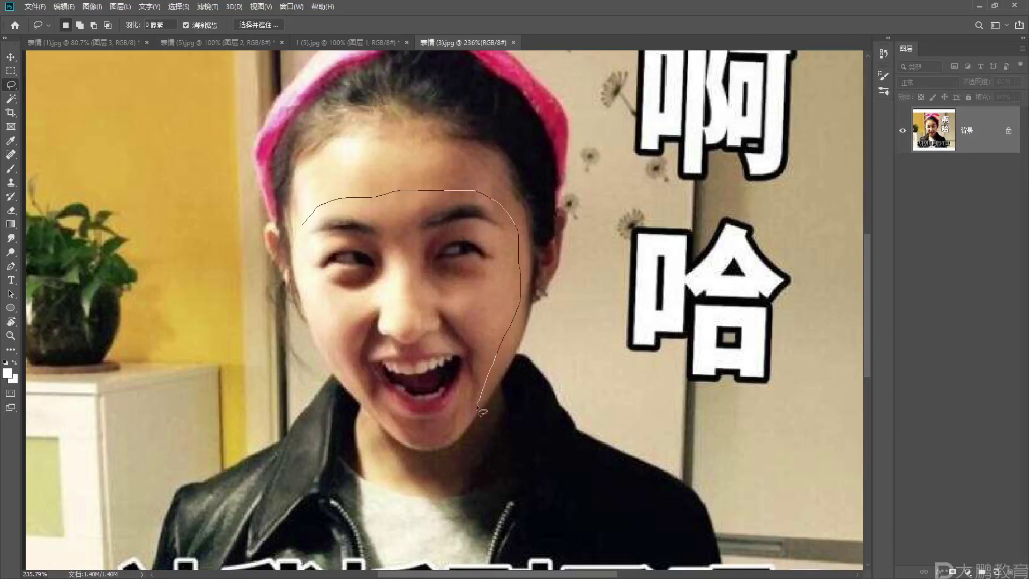
{"action": "left_click_drag", "start_coordinate": [461, 429], "coordinate": [431, 442]}
{"action": "left_click_drag", "start_coordinate": [301, 227], "coordinate": [301, 226]}
{"action": "key", "text": "ctrl"}
{"action": "key", "text": "ctrl+j"}
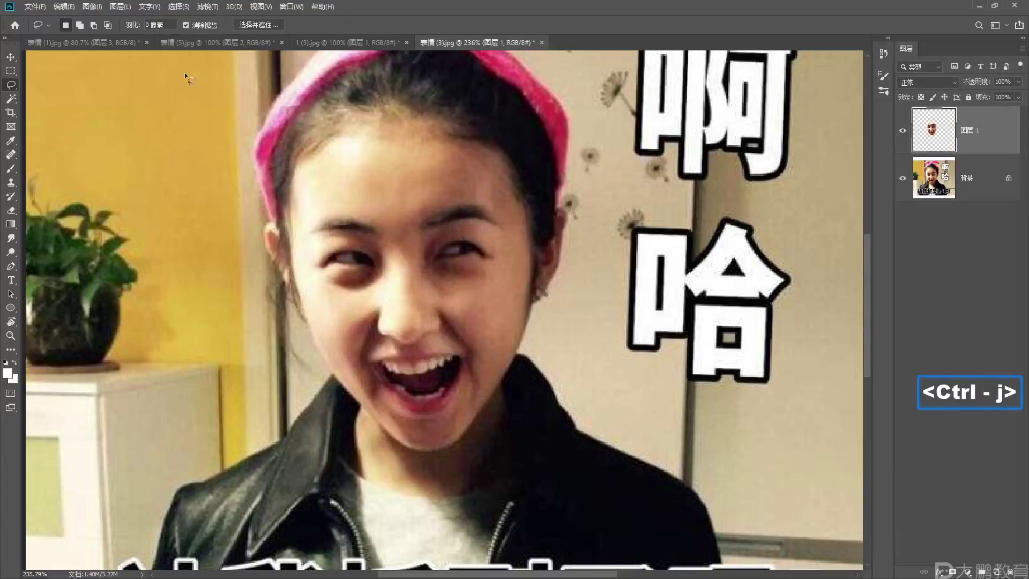
- Copy the cut-out laughing face into 表情 (1).jpg and enlarge it slightly with Free Transform to fit the white head
{"action": "left_click", "coordinate": [11, 57]}
{"action": "left_click_drag", "start_coordinate": [397, 234], "coordinate": [464, 302]}
{"action": "key", "text": "ctrl+t"}
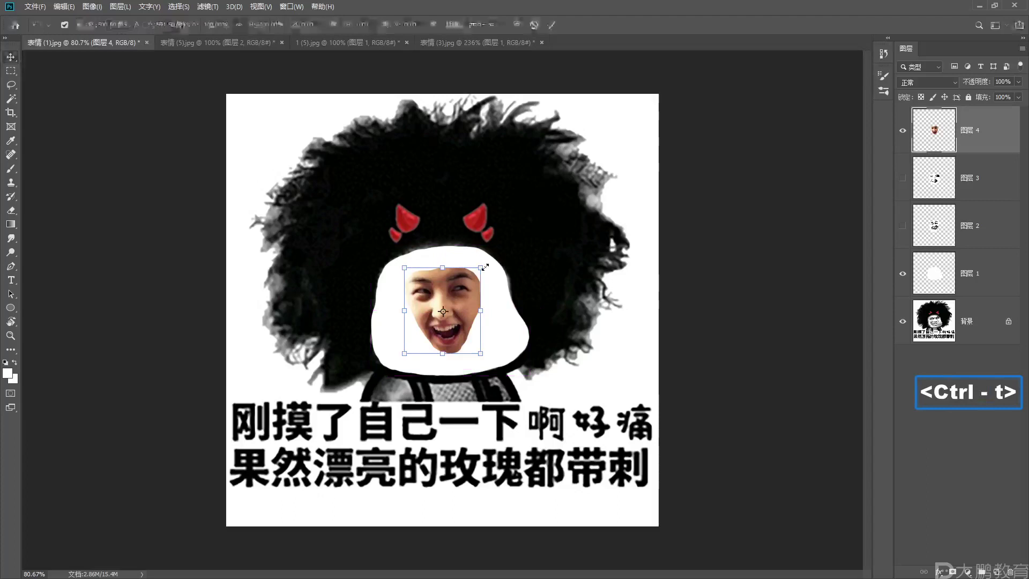
{"action": "mouse_move", "coordinate": [482, 267]}
{"action": "left_mouse_down"}
{"action": "mouse_move", "coordinate": [494, 250]}
{"action": "mouse_move", "coordinate": [477, 279]}
{"action": "mouse_move", "coordinate": [490, 263]}
{"action": "left_mouse_up"}
{"action": "key", "text": "Return"}
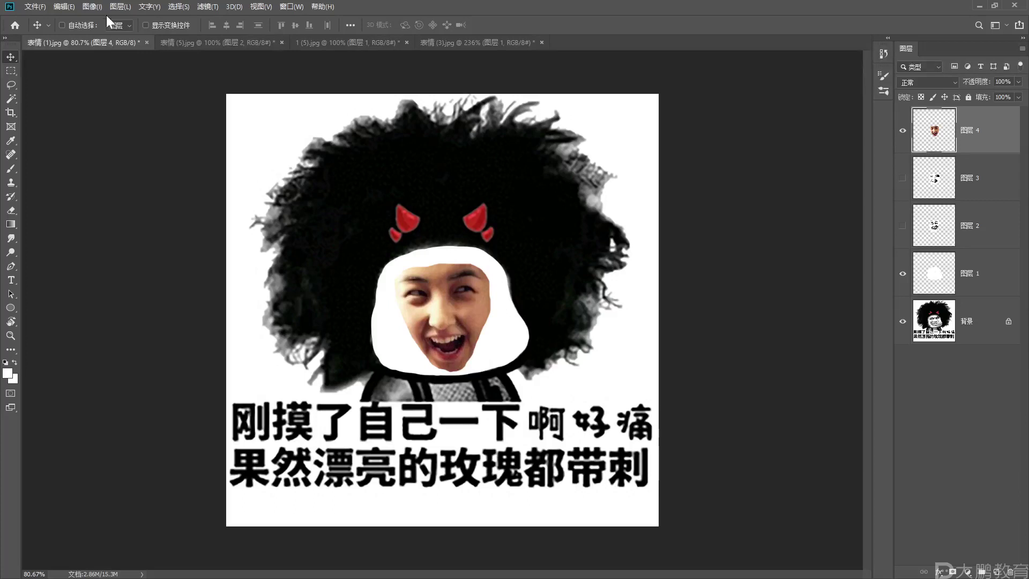
{"action": "left_click", "coordinate": [93, 7]}
{"action": "mouse_move", "coordinate": [160, 36]}
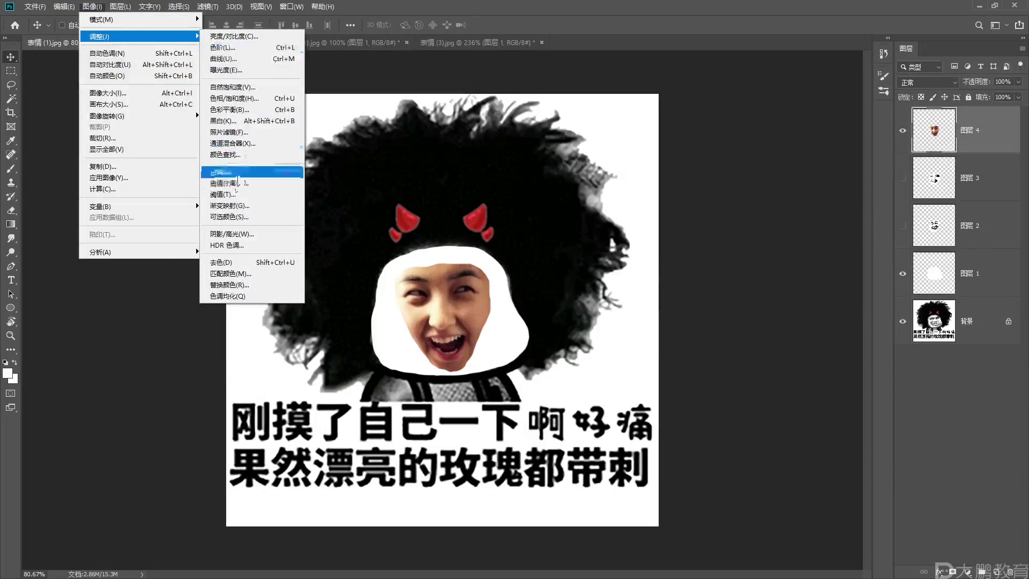
{"action": "left_click", "coordinate": [225, 194]}
{"action": "left_click_drag", "start_coordinate": [713, 177], "coordinate": [676, 169]}
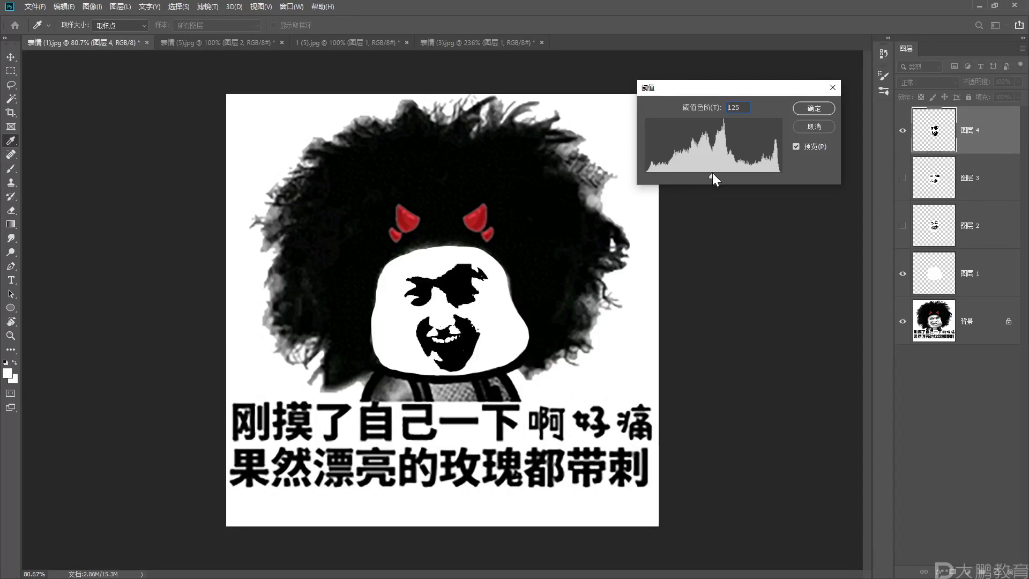
{"action": "left_click_drag", "start_coordinate": [713, 172], "coordinate": [681, 171]}
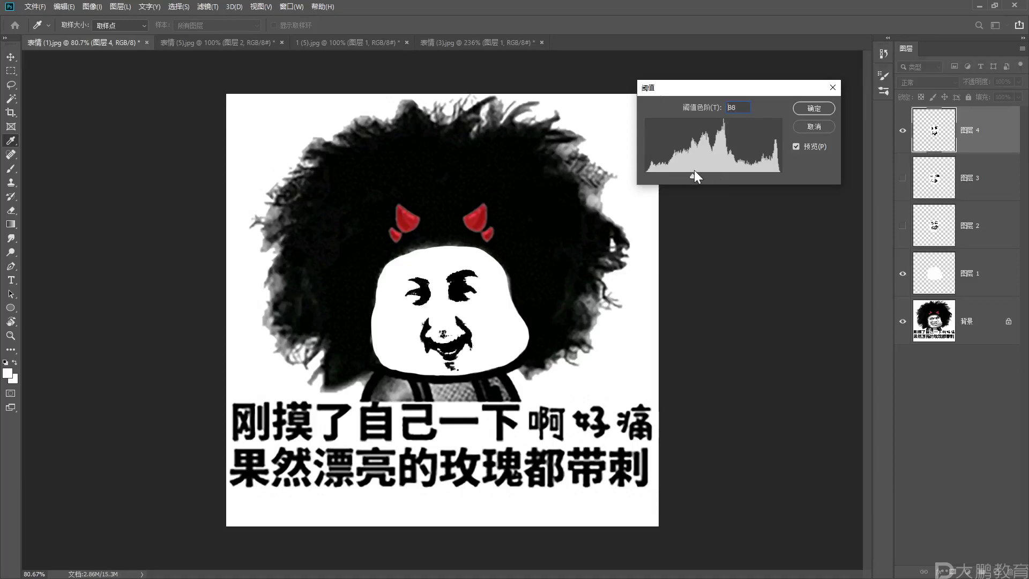
{"action": "mouse_move", "coordinate": [706, 169]}
{"action": "left_mouse_down"}
{"action": "mouse_move", "coordinate": [674, 169]}
{"action": "mouse_move", "coordinate": [690, 169]}
{"action": "left_mouse_up"}
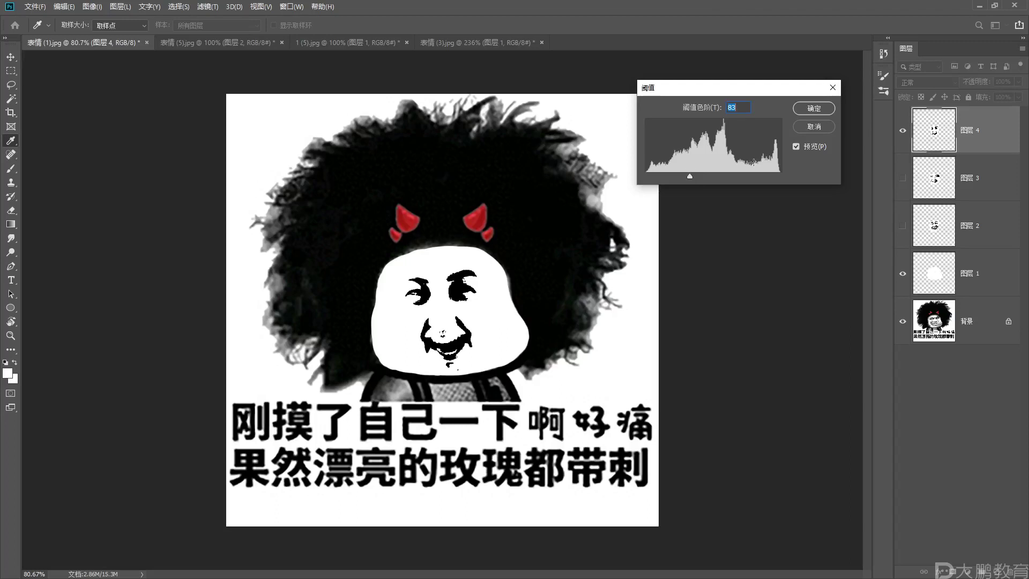
{"action": "key", "text": "v"}
{"action": "left_click", "coordinate": [815, 126]}
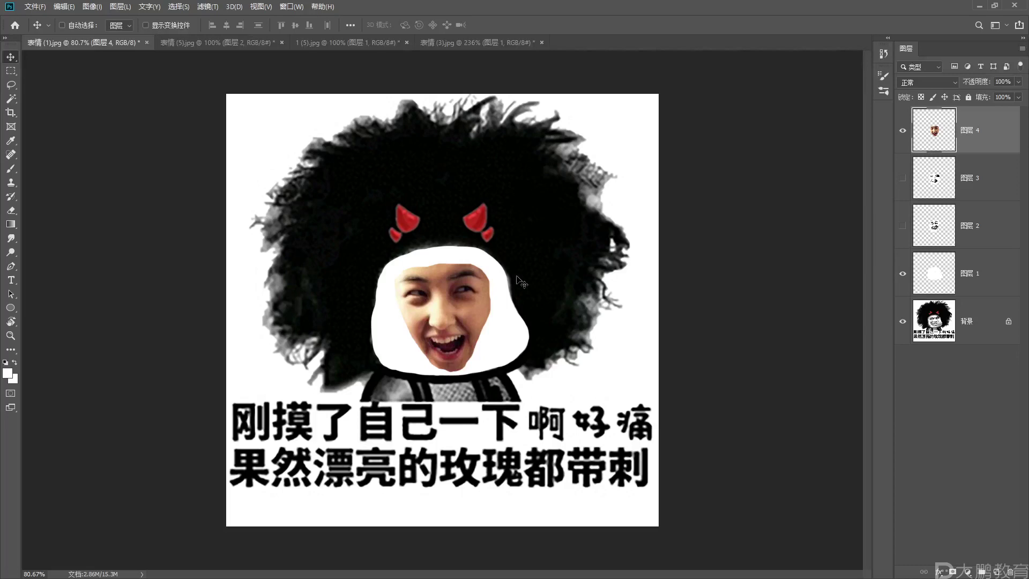
- Convert the laughing face on 图层 4 to black and white with a Threshold adjustment at level 71
{"action": "scroll", "coordinate": [440, 312], "scroll_direction": "up", "scroll_amount": 5}
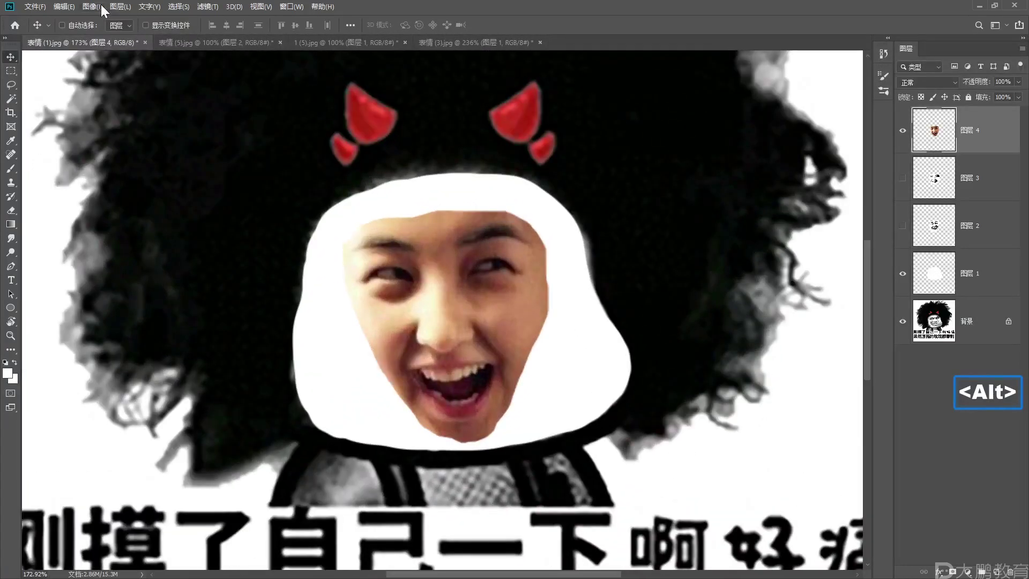
{"action": "left_click", "coordinate": [92, 6]}
{"action": "mouse_move", "coordinate": [161, 37]}
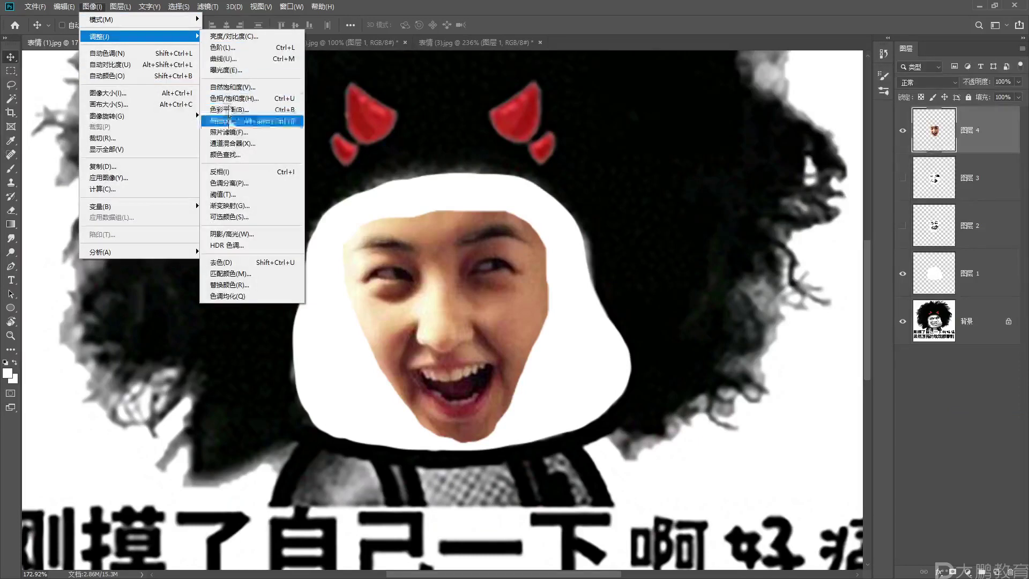
{"action": "left_click", "coordinate": [229, 194]}
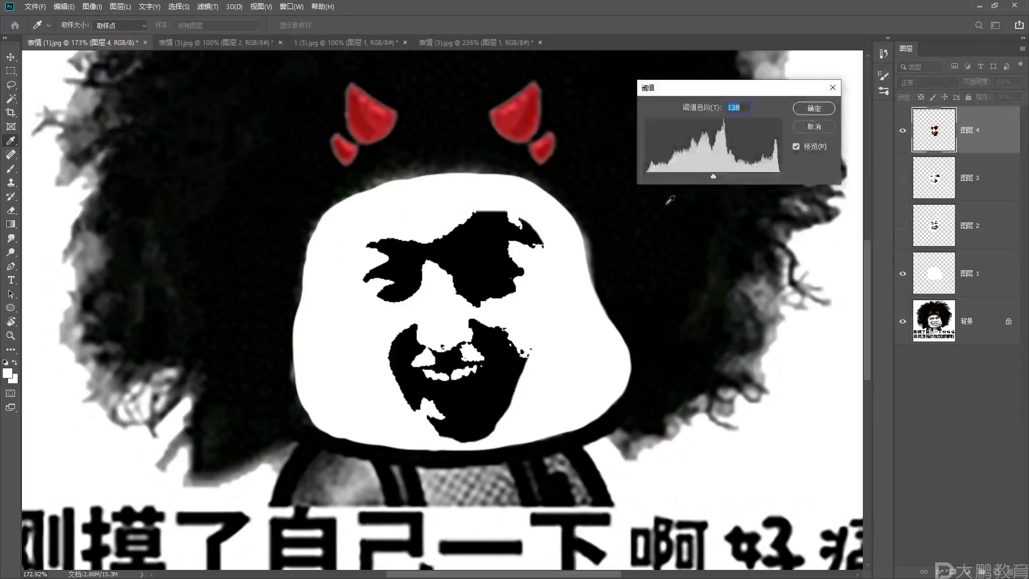
{"action": "left_click_drag", "start_coordinate": [713, 176], "coordinate": [683, 180]}
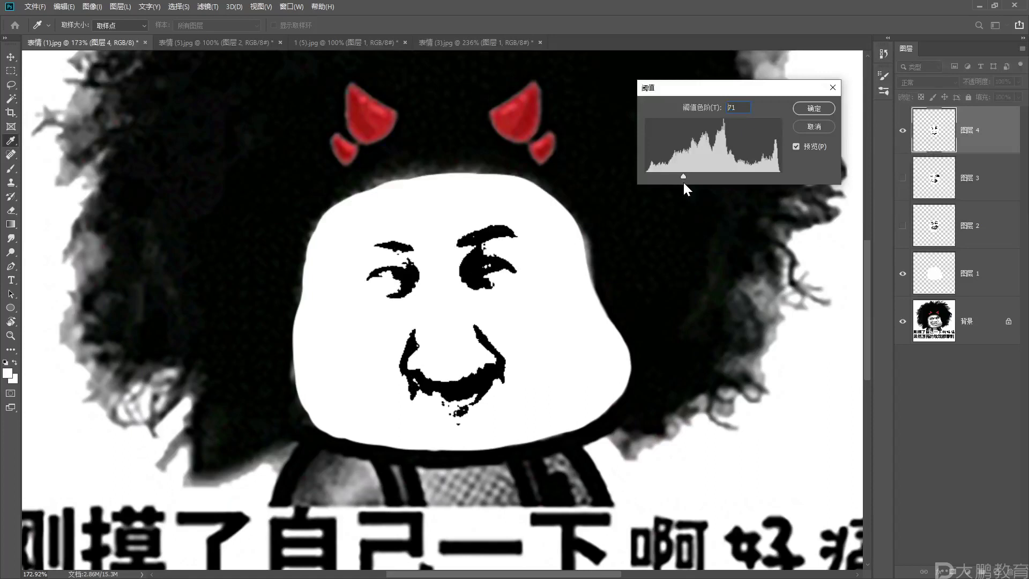
{"action": "left_click", "coordinate": [815, 109]}
{"action": "key", "text": "v"}
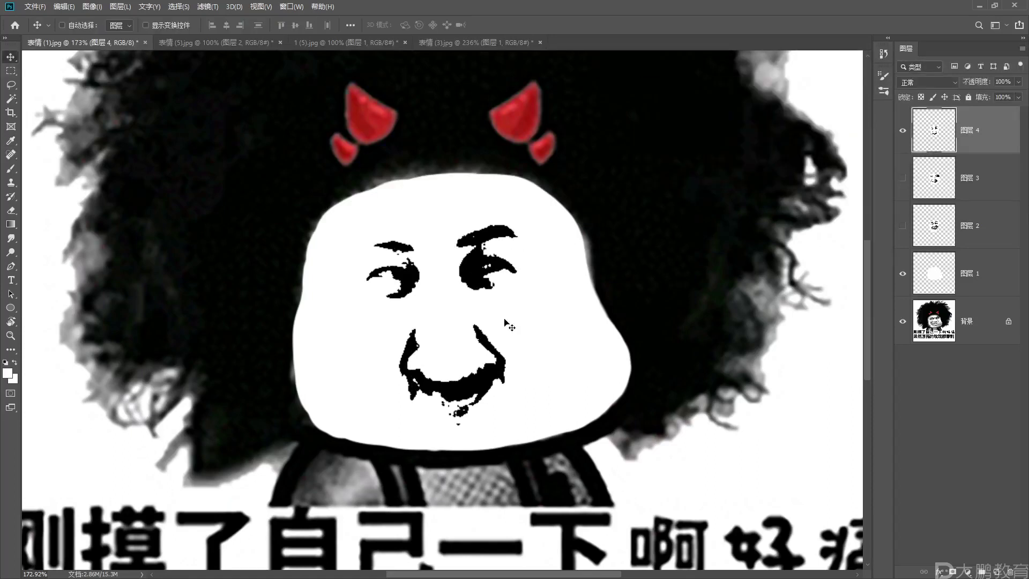
- Hide 图层 4 and show the face on 图层 2 instead
{"action": "scroll", "coordinate": [523, 355], "scroll_direction": "down", "scroll_amount": 3, "text": "alt"}
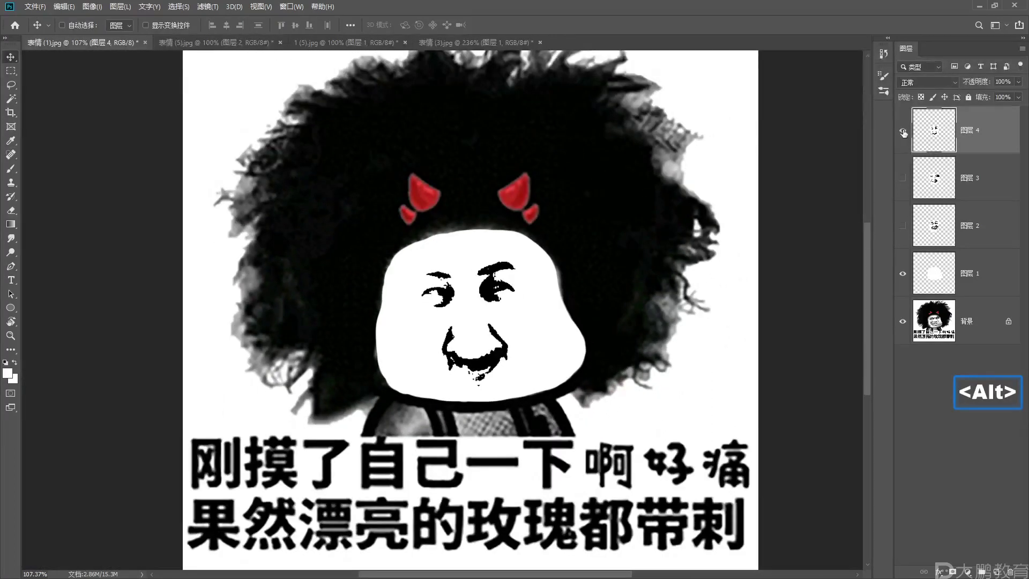
{"action": "left_click", "coordinate": [903, 130]}
{"action": "left_click", "coordinate": [903, 226]}
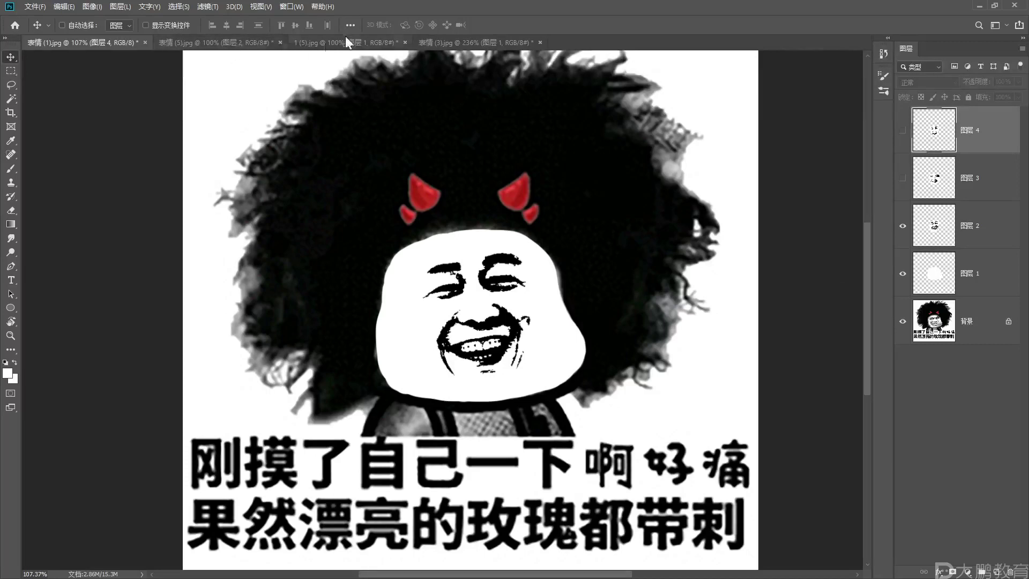
- Close 表情 (3).jpg without saving its changes
{"action": "left_click", "coordinate": [460, 43]}
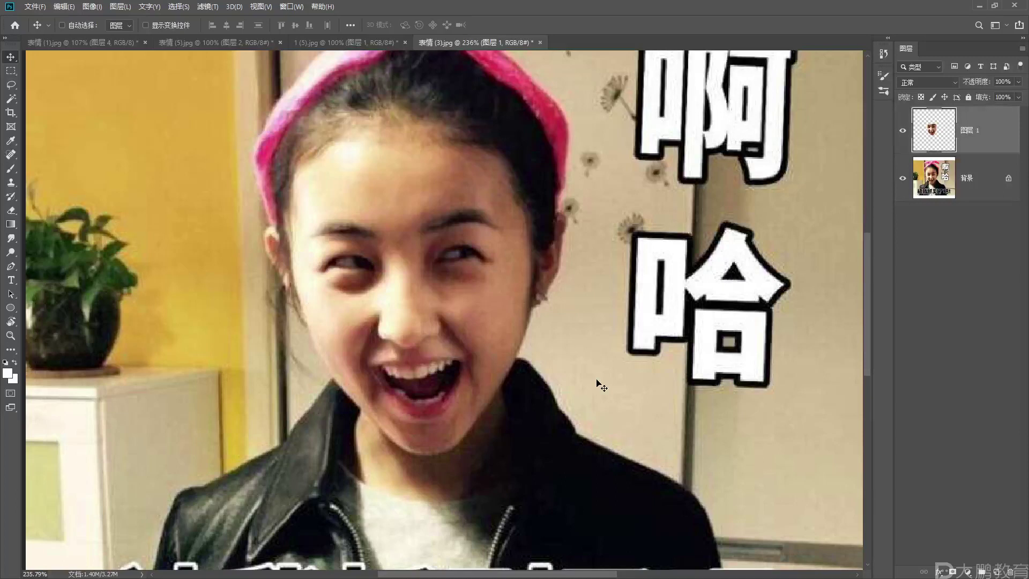
{"action": "left_click", "coordinate": [538, 42]}
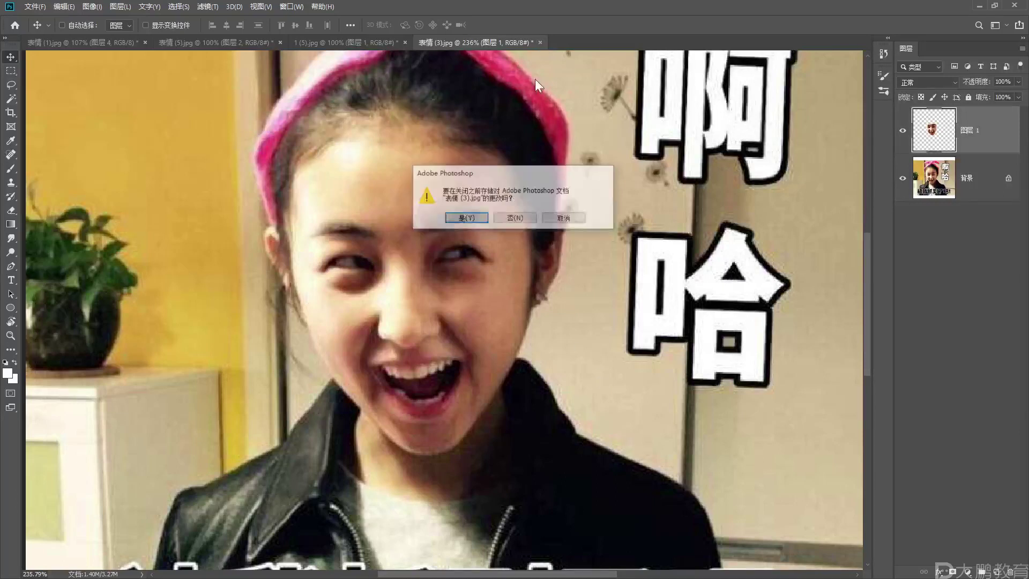
{"action": "left_click", "coordinate": [517, 216]}
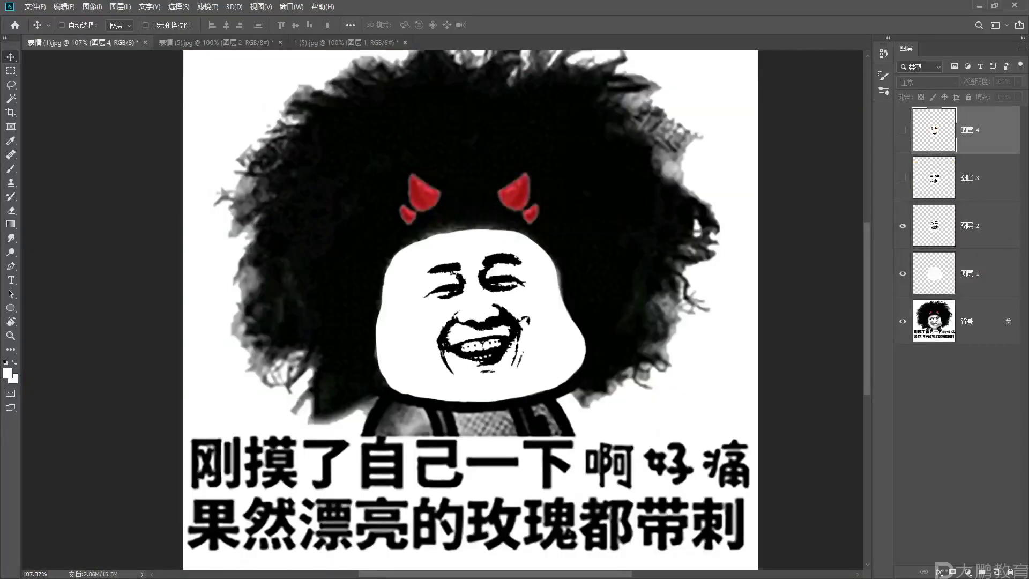
- Open the drawn expressions image 表情.jpg from the 表情素材 folder
{"action": "key", "text": "alt+Tab"}
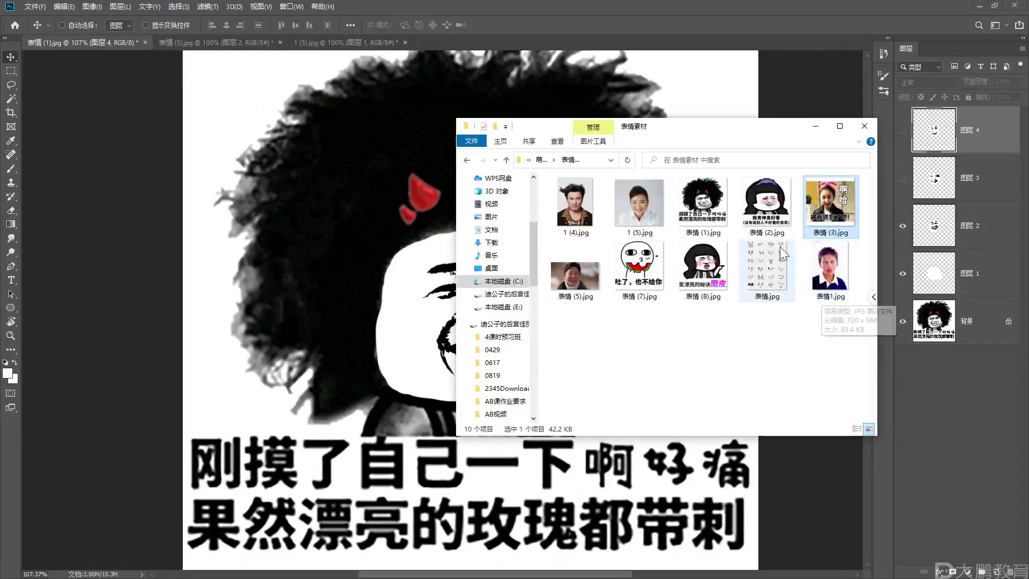
{"action": "left_click_drag", "start_coordinate": [776, 255], "coordinate": [747, 266]}
{"action": "left_click_drag", "start_coordinate": [697, 214], "coordinate": [633, 8]}
{"action": "scroll", "coordinate": [423, 292], "scroll_direction": "up", "scroll_amount": 5}
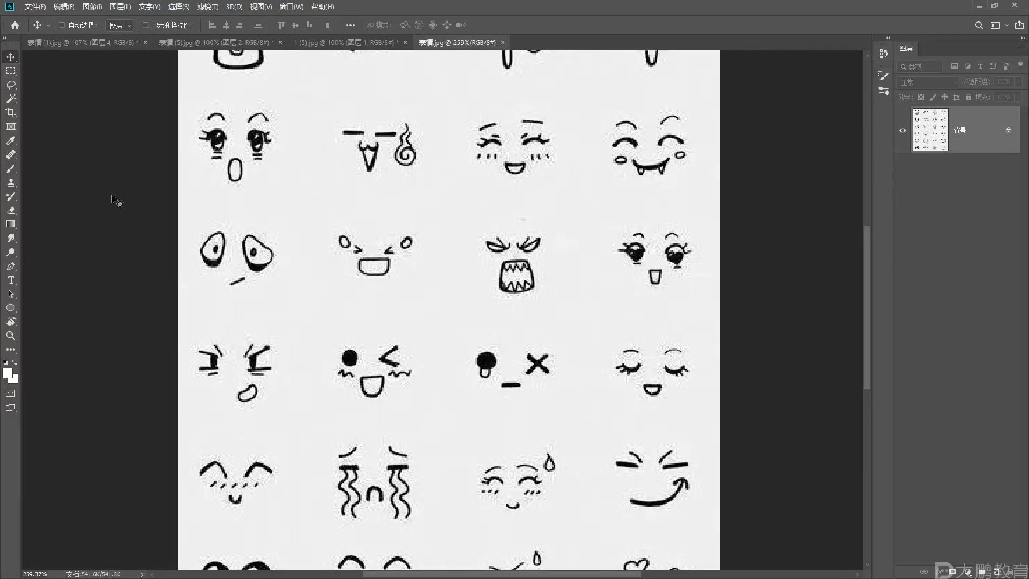
- Lasso the side-eyed pouting expression in the last row, second column, and copy it onto a new layer
{"action": "left_click", "coordinate": [13, 85]}
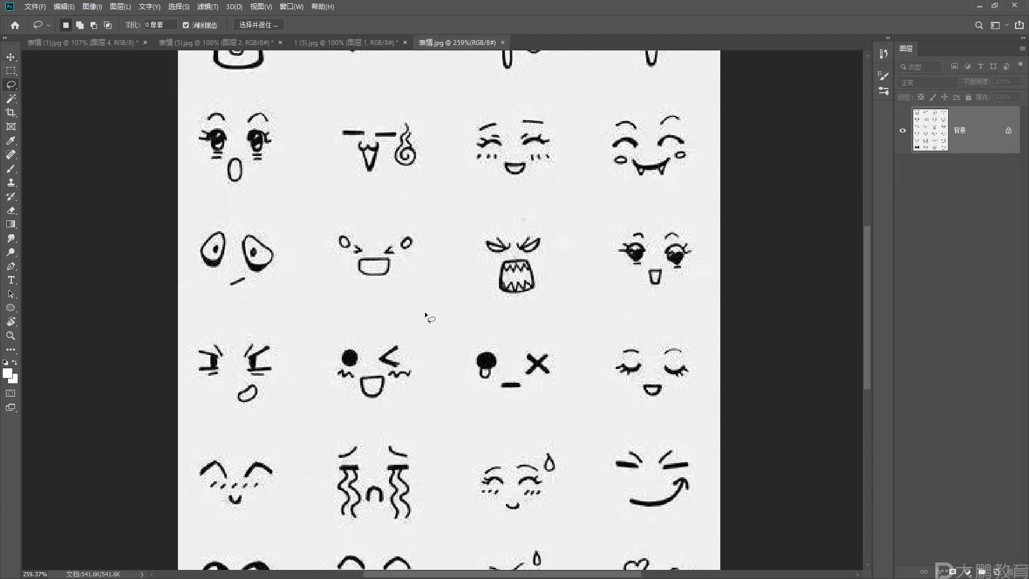
{"action": "scroll", "coordinate": [427, 316], "scroll_direction": "down", "scroll_amount": 3, "text": "alt"}
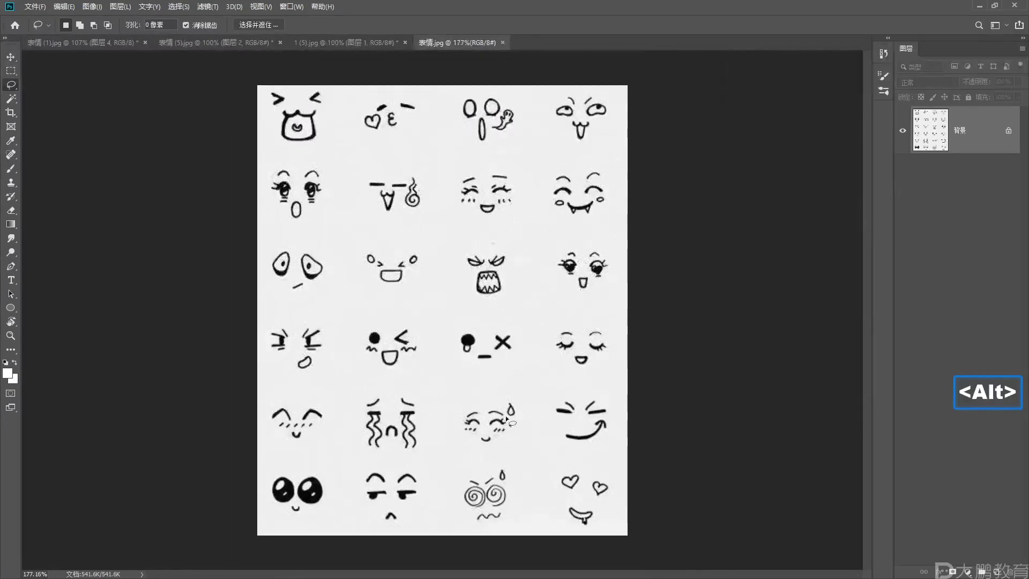
{"action": "mouse_move", "coordinate": [400, 457]}
{"action": "left_mouse_down"}
{"action": "mouse_move", "coordinate": [343, 463]}
{"action": "mouse_move", "coordinate": [340, 493]}
{"action": "mouse_move", "coordinate": [358, 527]}
{"action": "mouse_move", "coordinate": [381, 538]}
{"action": "mouse_move", "coordinate": [417, 525]}
{"action": "mouse_move", "coordinate": [435, 494]}
{"action": "mouse_move", "coordinate": [432, 469]}
{"action": "mouse_move", "coordinate": [397, 457]}
{"action": "left_mouse_up"}
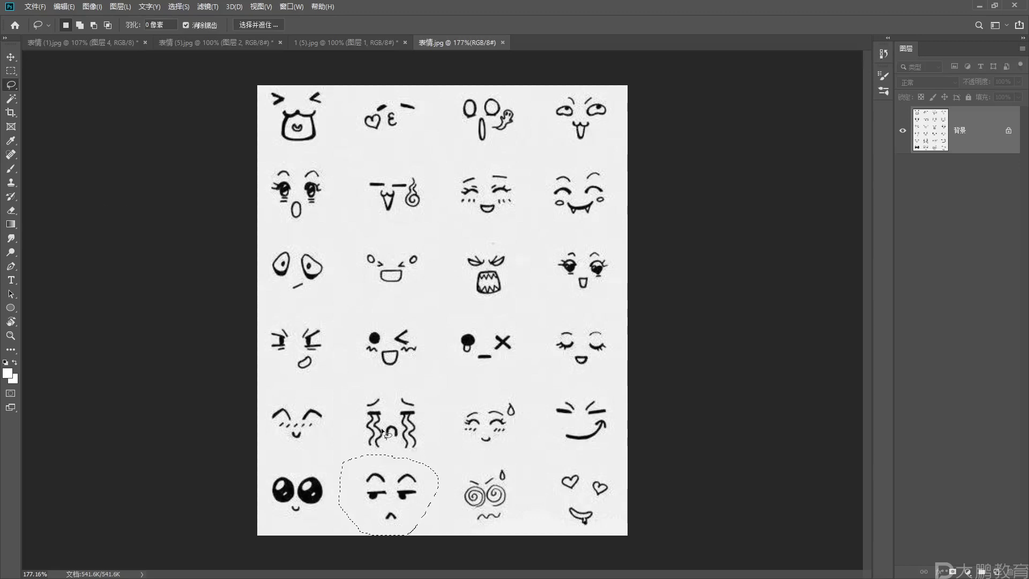
{"action": "key", "text": "ctrl+j"}
{"action": "key", "text": "v"}
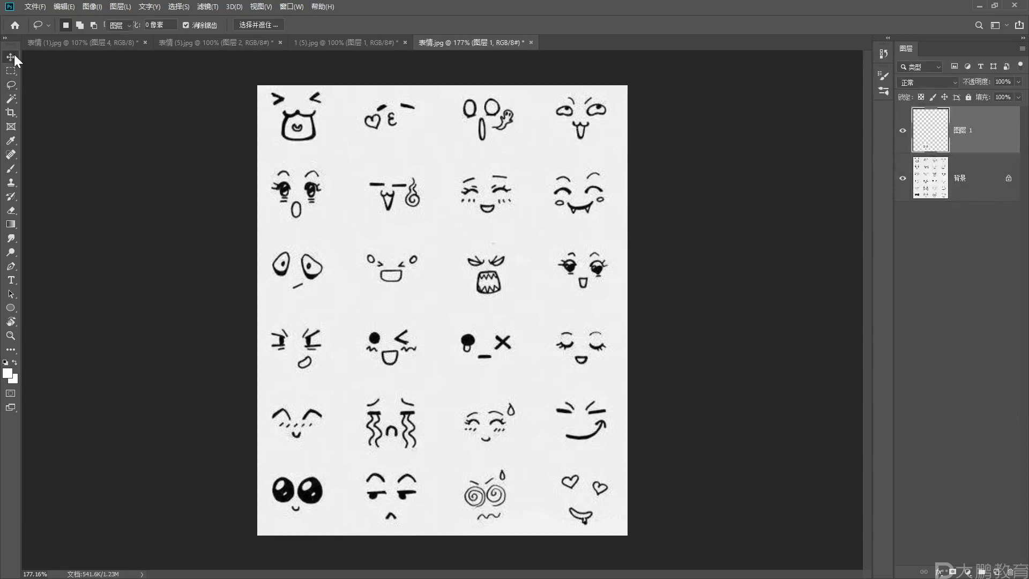
- Copy the side-eyed expression into 表情 (1).jpg and Free Transform it to about 261% with a -4.73° rotation, placed on the white head
{"action": "mouse_move", "coordinate": [410, 480]}
{"action": "left_mouse_down"}
{"action": "mouse_move", "coordinate": [242, 152]}
{"action": "mouse_move", "coordinate": [104, 48]}
{"action": "mouse_move", "coordinate": [156, 92]}
{"action": "mouse_move", "coordinate": [436, 264]}
{"action": "mouse_move", "coordinate": [486, 328]}
{"action": "mouse_move", "coordinate": [586, 236]}
{"action": "left_mouse_up"}
{"action": "key", "text": "ctrl+t"}
{"action": "left_click_drag", "start_coordinate": [501, 284], "coordinate": [501, 280]}
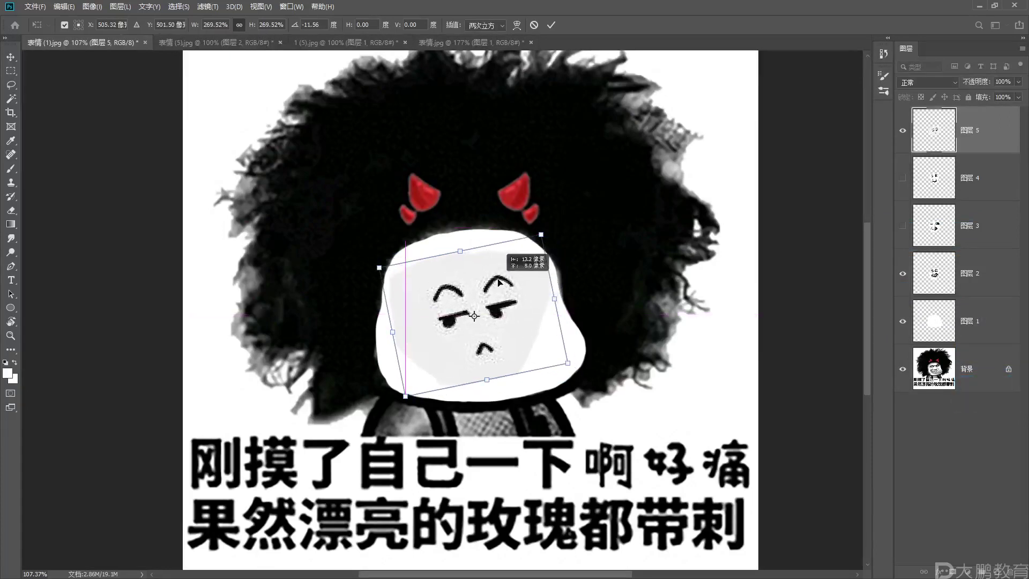
{"action": "left_click_drag", "start_coordinate": [576, 212], "coordinate": [605, 193]}
{"action": "left_click_drag", "start_coordinate": [545, 235], "coordinate": [580, 231]}
{"action": "left_click_drag", "start_coordinate": [533, 274], "coordinate": [530, 267]}
{"action": "left_click_drag", "start_coordinate": [557, 226], "coordinate": [547, 237]}
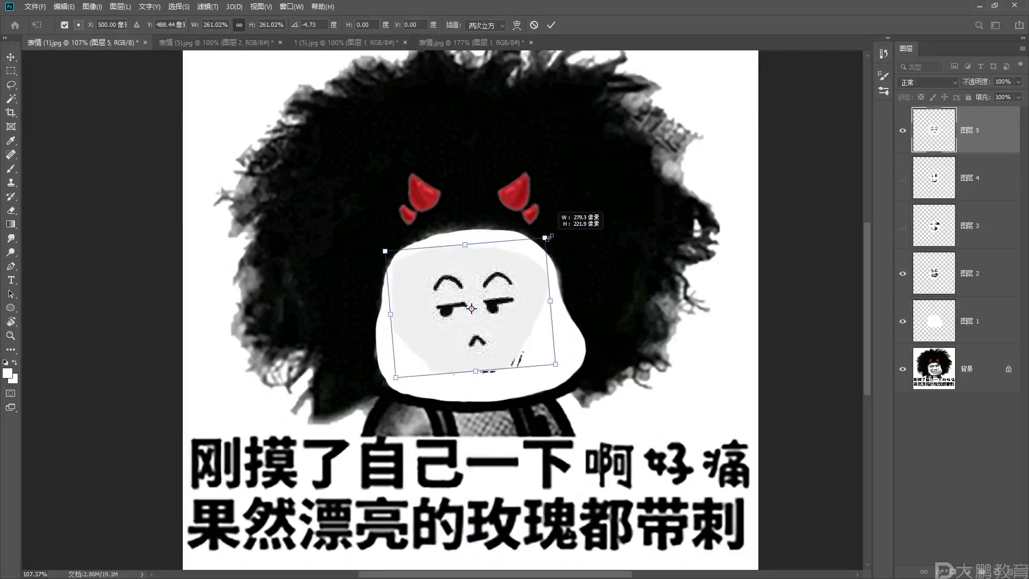
{"action": "left_click_drag", "start_coordinate": [510, 268], "coordinate": [513, 277]}
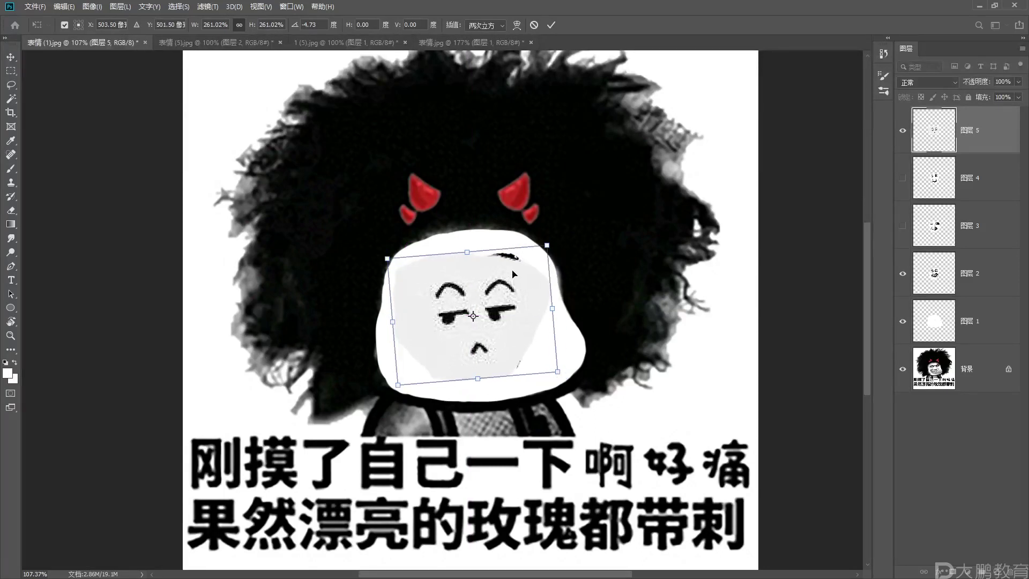
{"action": "key", "text": "Return"}
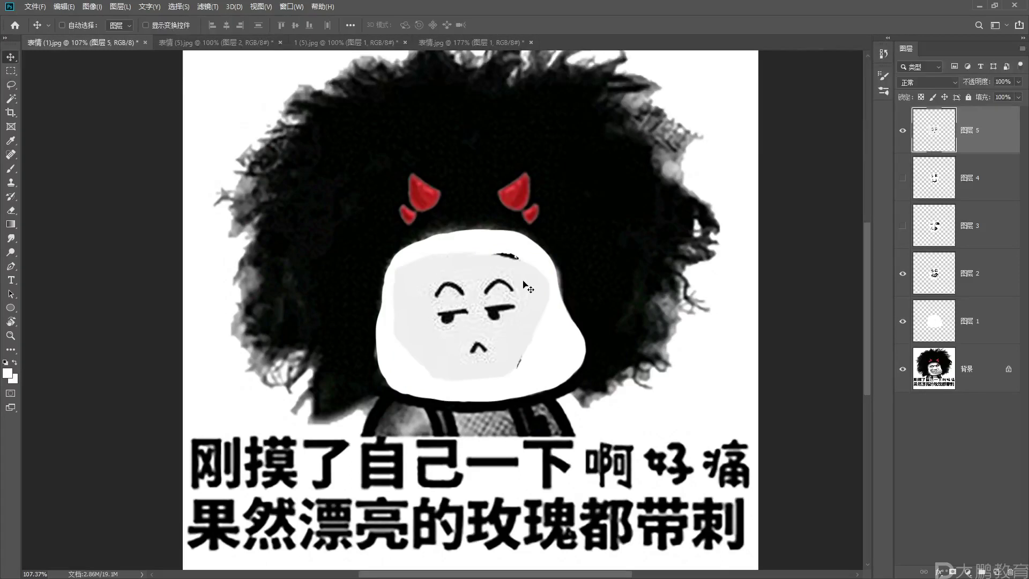
- Hide 图层 2, target 图层 1, and sample the drawn face's light grey background, efefef, as the foreground colour
{"action": "left_click", "coordinate": [904, 273]}
{"action": "left_click", "coordinate": [934, 319]}
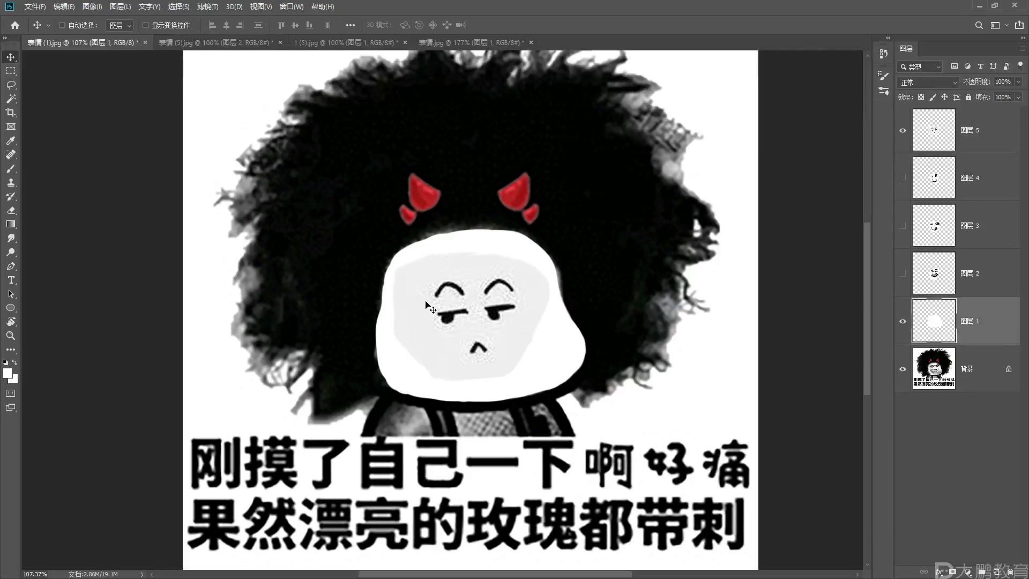
{"action": "left_click", "coordinate": [7, 373]}
{"action": "left_click", "coordinate": [418, 292]}
{"action": "left_click", "coordinate": [725, 158]}
- Try to fill 图层 1 with the sampled light grey
{"action": "key", "text": "alt+Delete"}
{"action": "key", "text": "ctrl+z"}
{"action": "left_click", "coordinate": [963, 324], "text": "ctrl"}
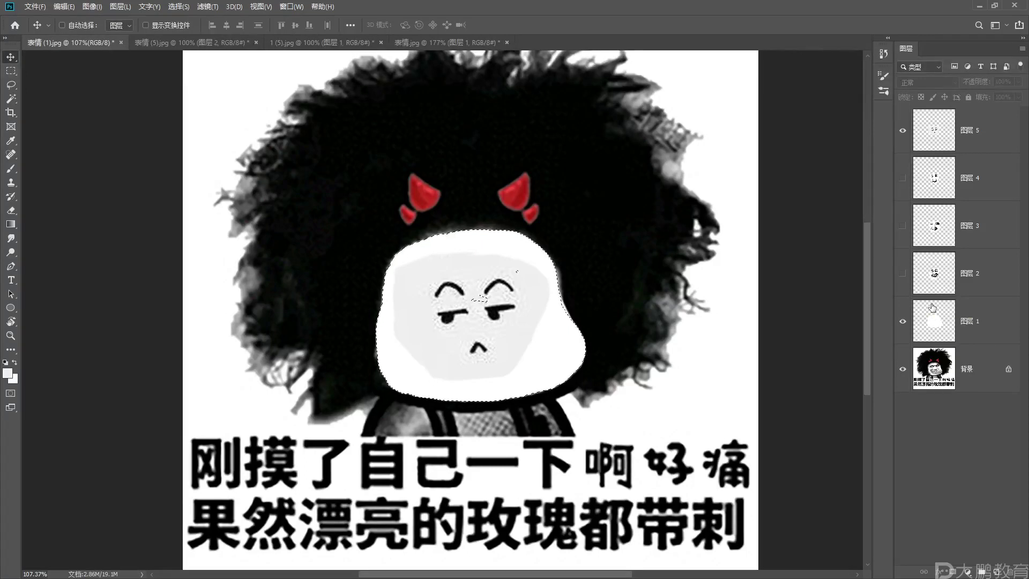
{"action": "left_click", "coordinate": [9, 372]}
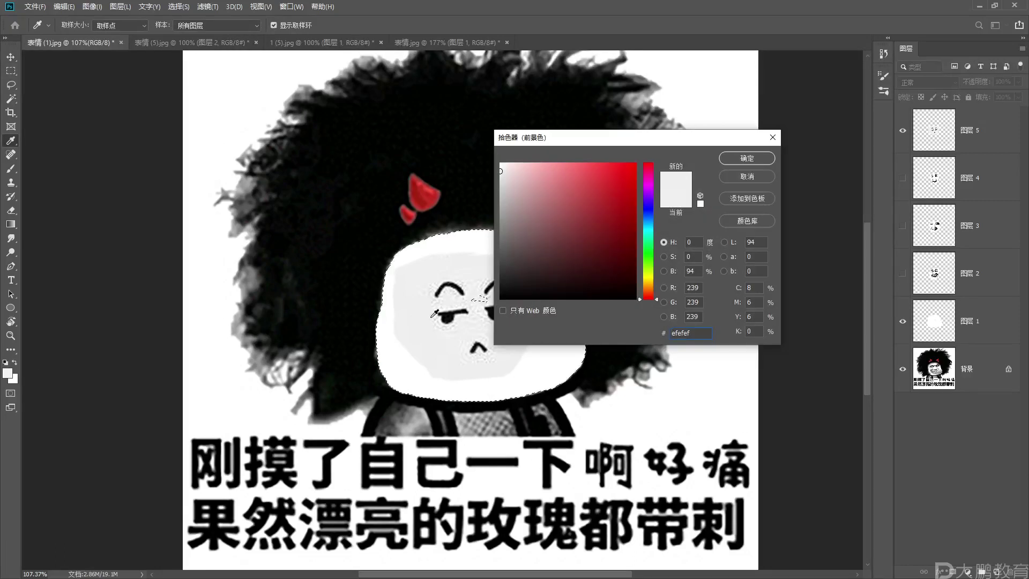
{"action": "left_click", "coordinate": [754, 160]}
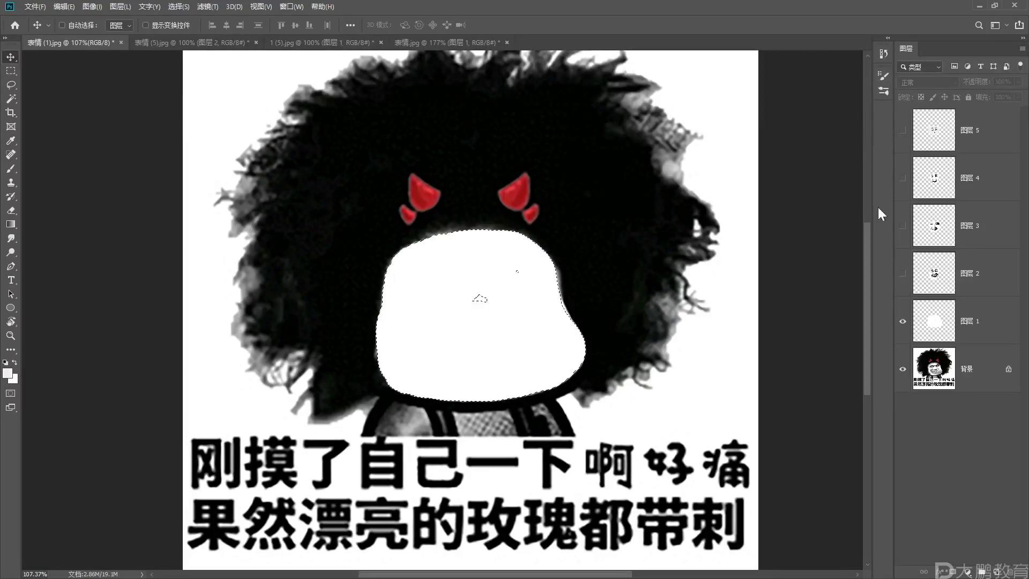
{"action": "key", "text": "ctrl+d"}
- Load the head shape of 图层 1 as a selection and fill it with the drawn face's light grey, efefef
{"action": "left_click", "coordinate": [946, 321]}
{"action": "left_click", "coordinate": [944, 325], "text": "ctrl"}
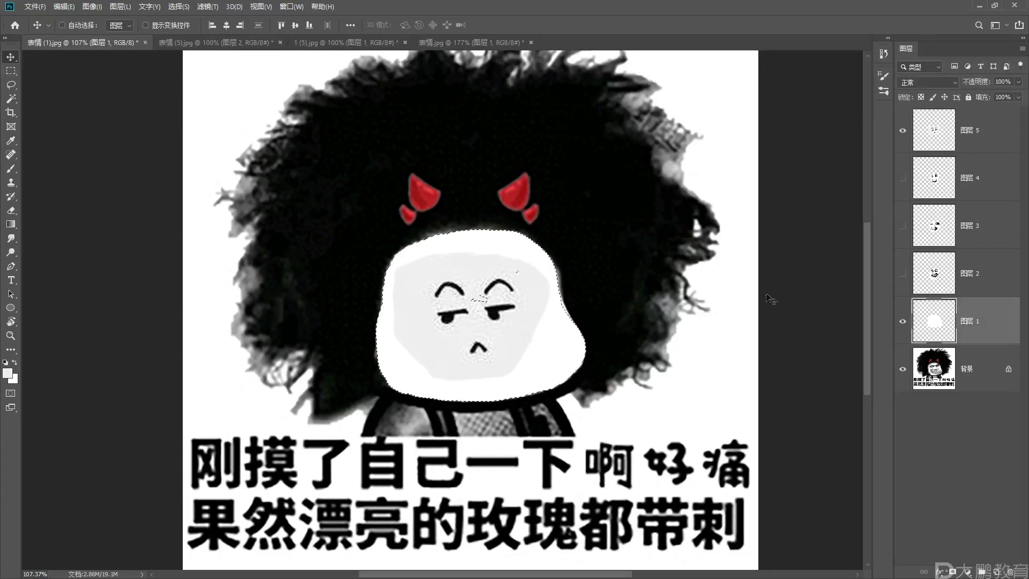
{"action": "left_click", "coordinate": [8, 373]}
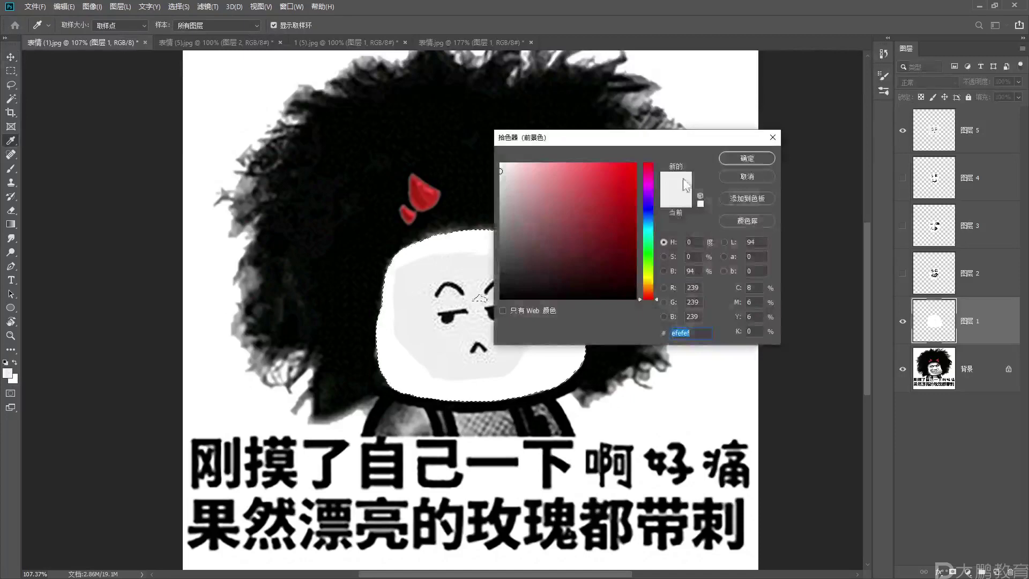
{"action": "type", "text": "ffffff"}
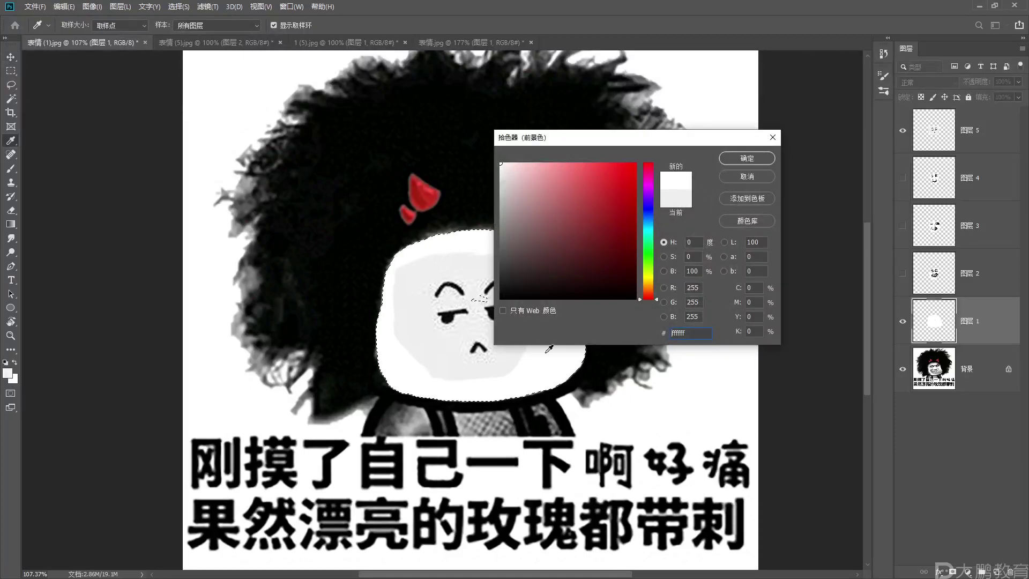
{"action": "left_click", "coordinate": [431, 338]}
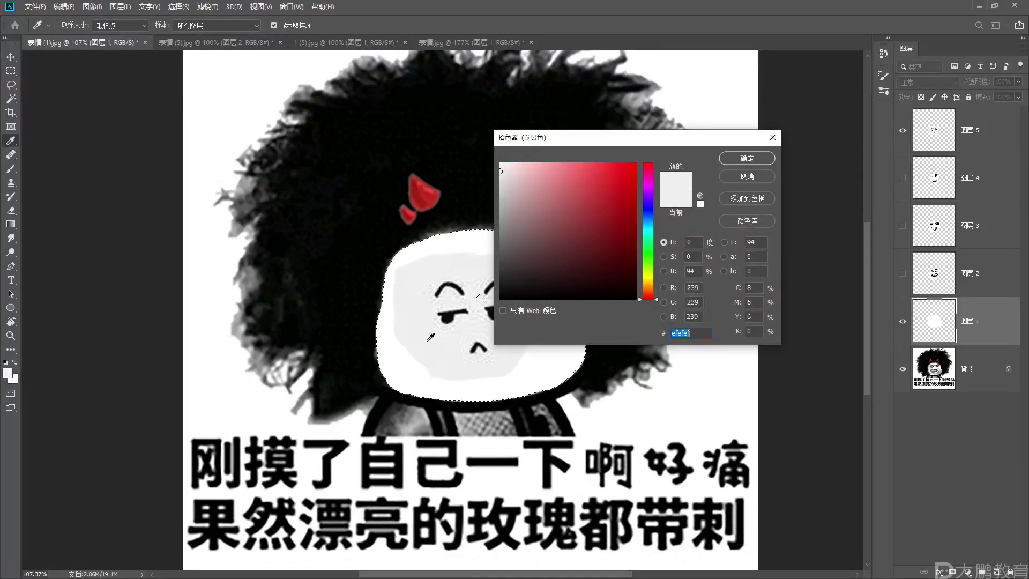
{"action": "left_click", "coordinate": [748, 154]}
{"action": "key", "text": "v"}
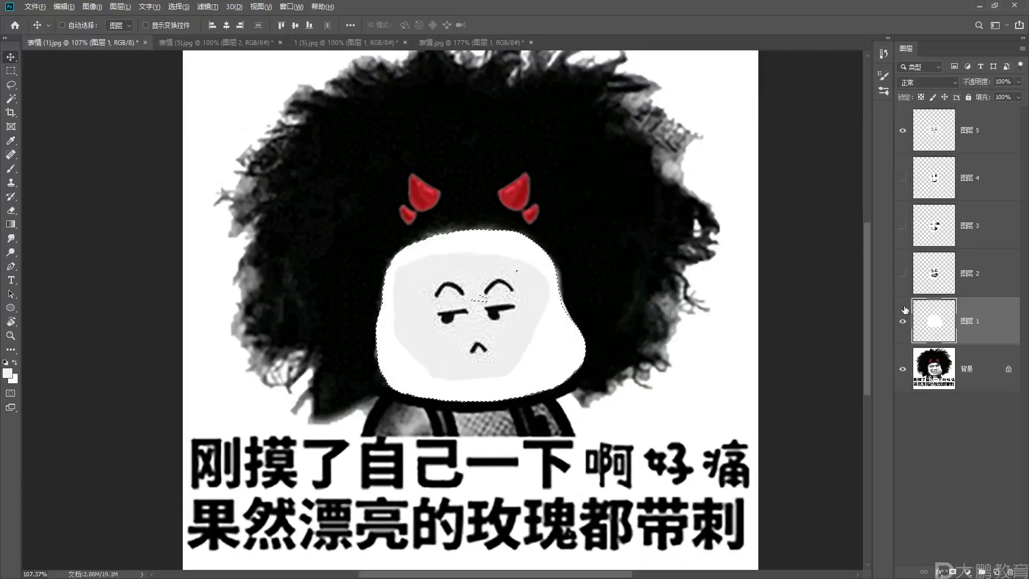
{"action": "key", "text": "alt+BackSpace"}
{"action": "key", "text": "ctrl+d"}
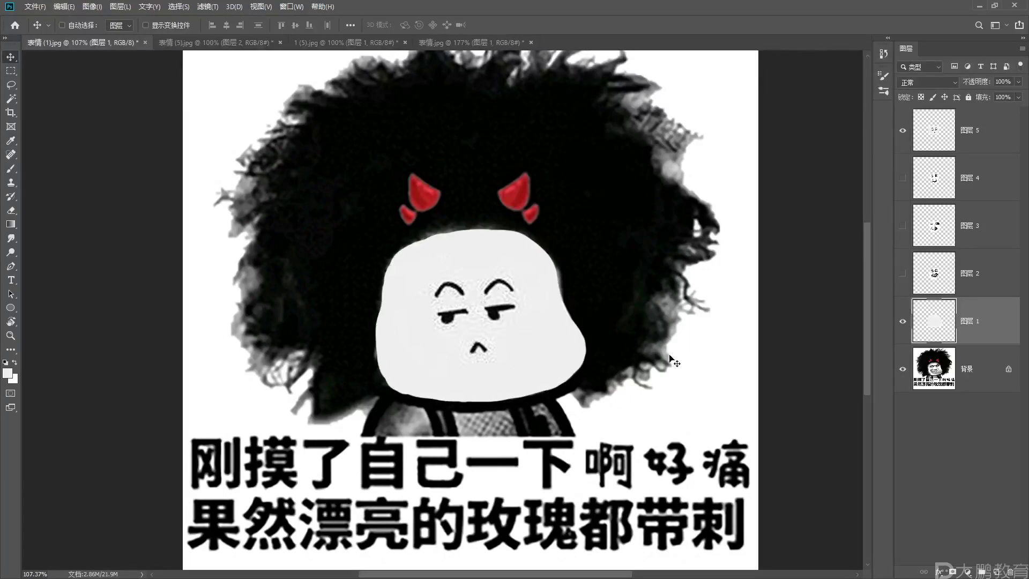
- Choose the Brush tool and set the foreground colour to a light pink
{"action": "scroll", "coordinate": [506, 340], "scroll_direction": "up", "scroll_amount": 3}
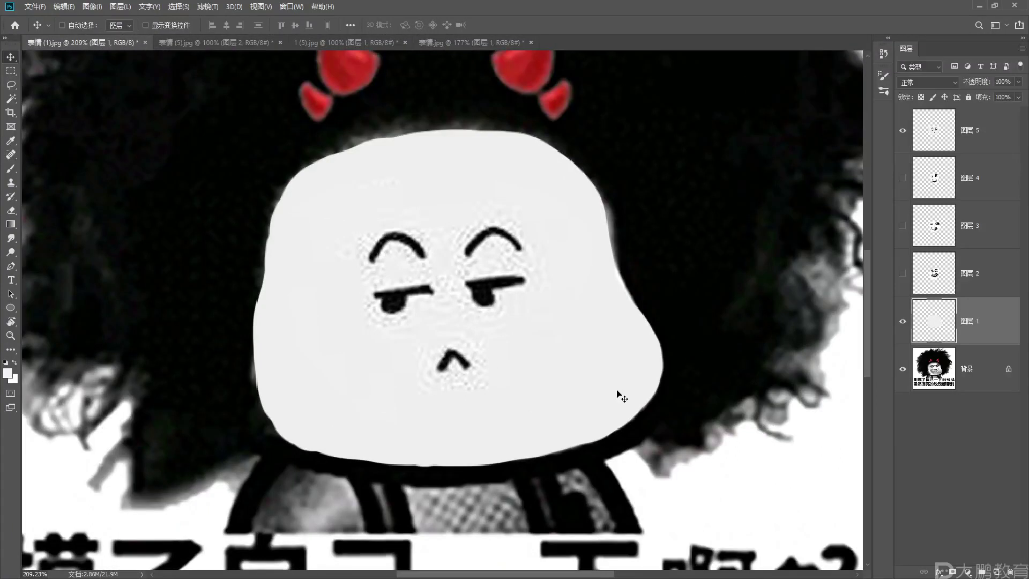
{"action": "scroll", "coordinate": [596, 370], "scroll_direction": "down", "scroll_amount": 1}
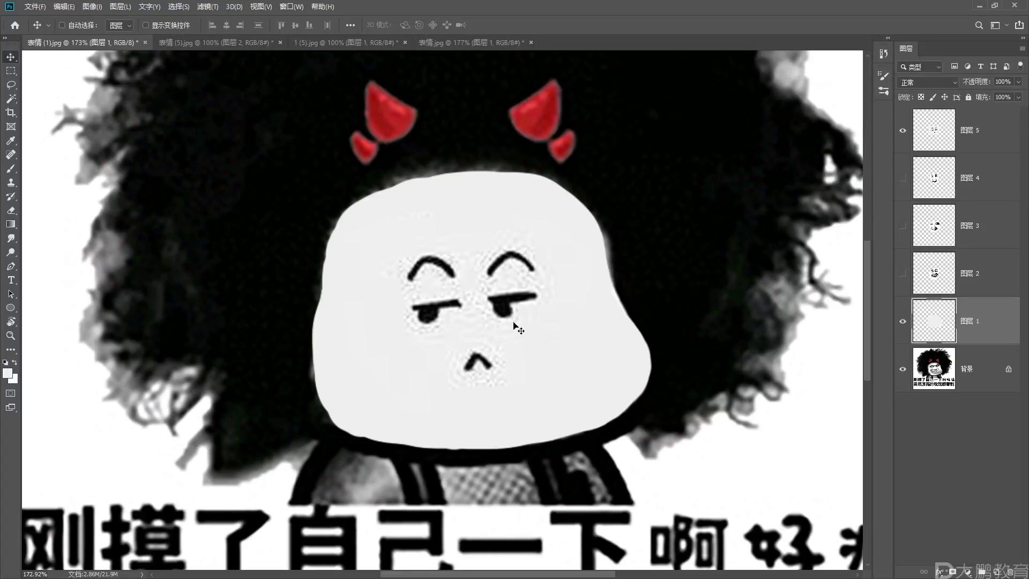
{"action": "scroll", "coordinate": [515, 322], "scroll_direction": "down", "scroll_amount": 4}
{"action": "scroll", "coordinate": [515, 320], "scroll_direction": "up", "scroll_amount": 2}
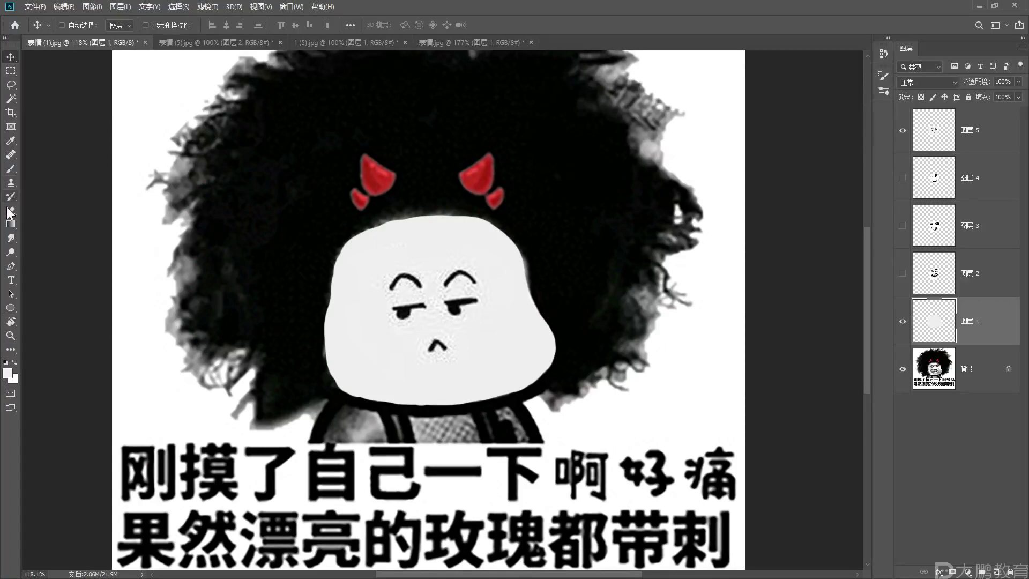
{"action": "left_click", "coordinate": [11, 169]}
{"action": "left_click", "coordinate": [7, 372]}
{"action": "left_click_drag", "start_coordinate": [615, 213], "coordinate": [548, 167]}
{"action": "left_click", "coordinate": [747, 159]}
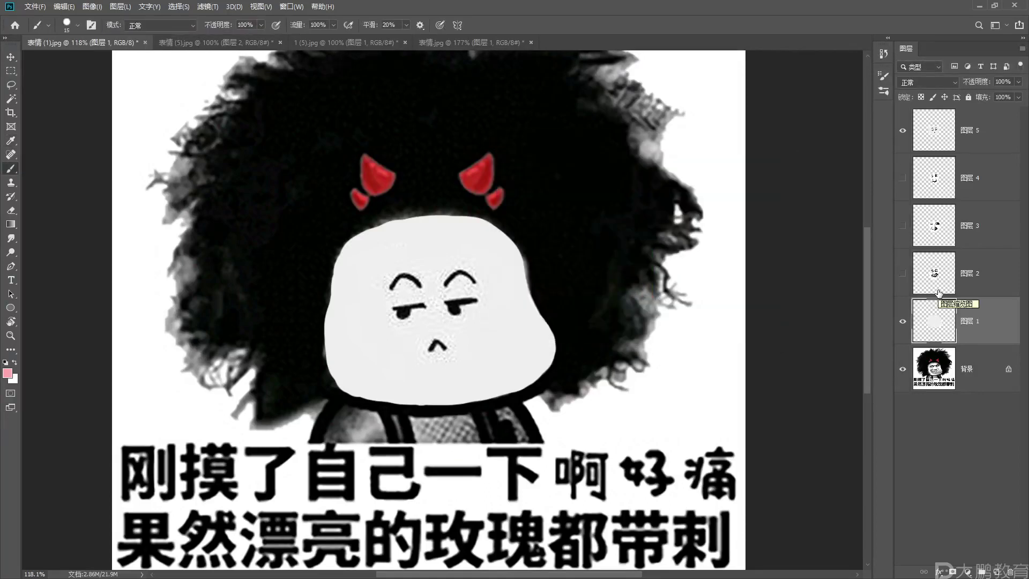
- Add a new layer at the top of the layer stack and paint a pink blush spot on each cheek
{"action": "key", "text": "ctrl+shift+alt+n"}
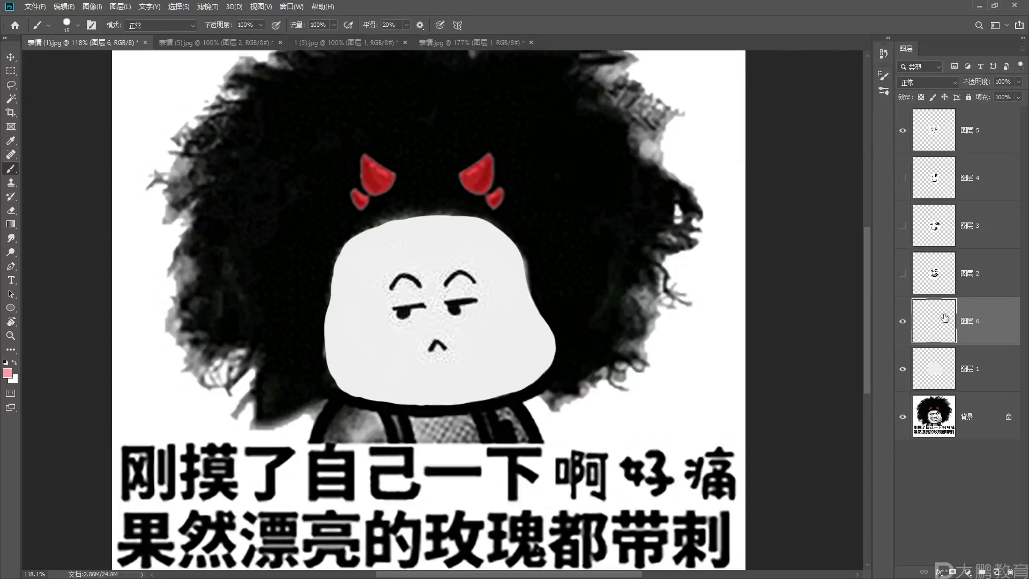
{"action": "left_click_drag", "start_coordinate": [945, 320], "coordinate": [946, 137]}
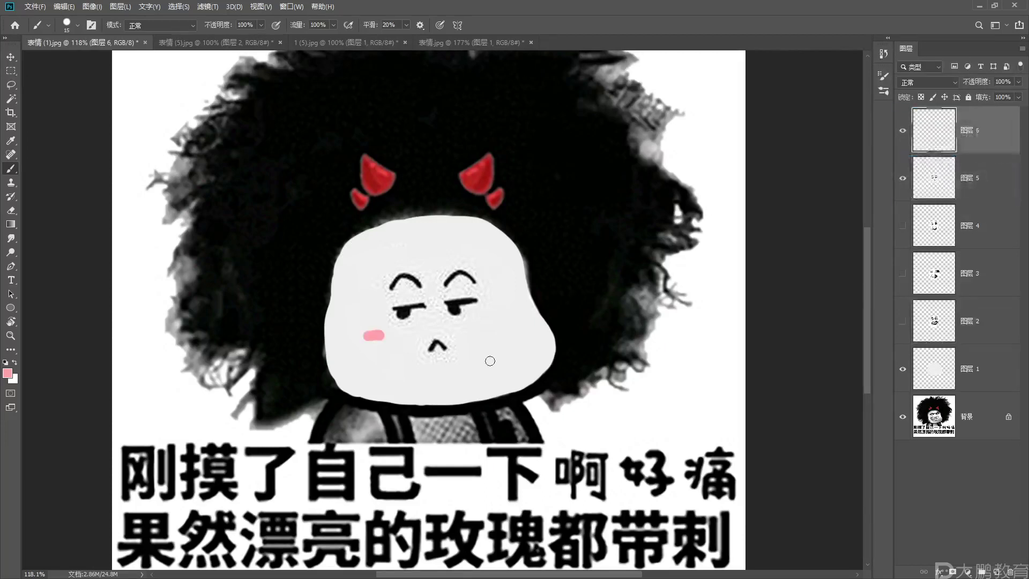
{"action": "left_click_drag", "start_coordinate": [374, 340], "coordinate": [390, 336]}
{"action": "mouse_move", "coordinate": [500, 327]}
{"action": "left_mouse_down"}
{"action": "mouse_move", "coordinate": [479, 330]}
{"action": "mouse_move", "coordinate": [499, 328]}
{"action": "mouse_move", "coordinate": [490, 325]}
{"action": "left_mouse_up"}
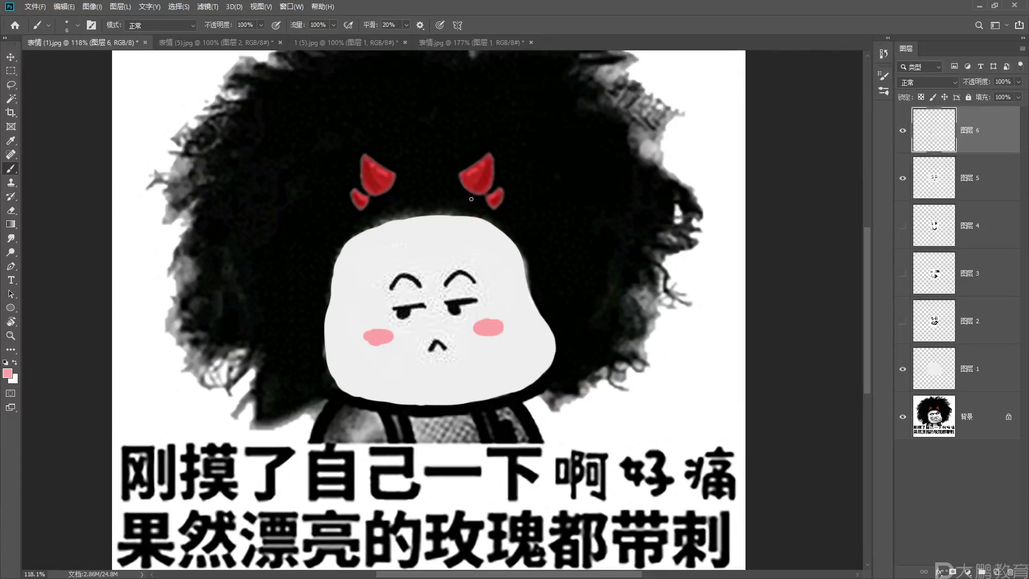
- Enlarge and shrink the brush tip, ending at a size of 50
{"action": "key", "text": "bracketright"}
{"action": "key", "text": "bracketright"}
{"action": "key", "text": "bracketright"}
{"action": "key", "text": "bracketright"}
{"action": "key", "text": "bracketright"}
{"action": "key", "text": "bracketright"}
{"action": "key", "text": "bracketright"}
{"action": "key", "text": "bracketright"}
{"action": "key", "text": "bracketright"}
{"action": "key", "text": "bracketleft"}
{"action": "key", "text": "bracketleft"}
{"action": "key", "text": "bracketright"}
{"action": "key", "text": "bracketleft"}
{"action": "key", "text": "bracketleft"}
{"action": "key", "text": "bracketleft"}
{"action": "key", "text": "bracketleft"}
- Temporarily hide the drawn face and blush layers, restore both, and compare with the expressions in 表情.jpg
{"action": "left_click", "coordinate": [903, 181]}
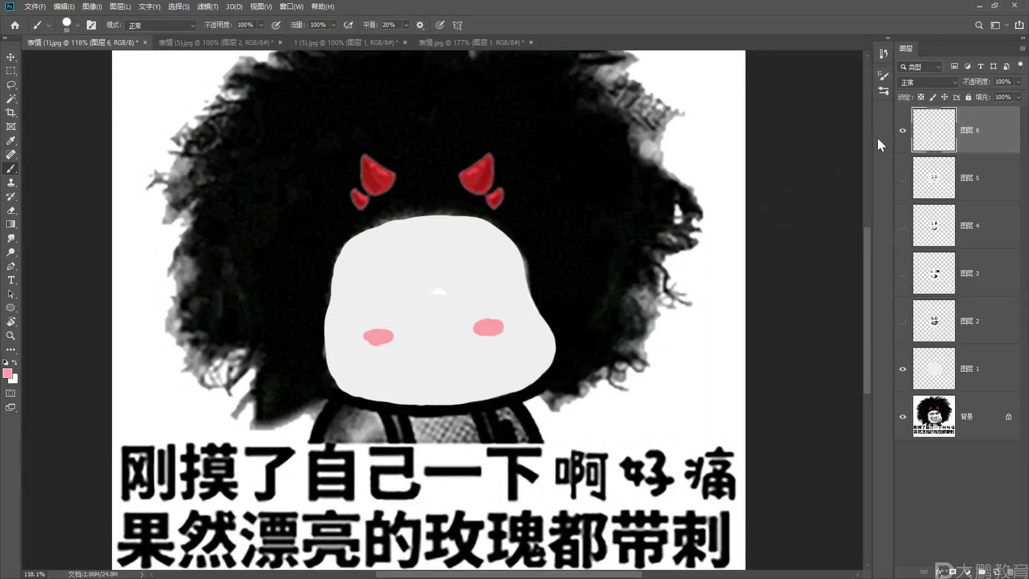
{"action": "left_click", "coordinate": [902, 130]}
{"action": "left_click", "coordinate": [427, 43]}
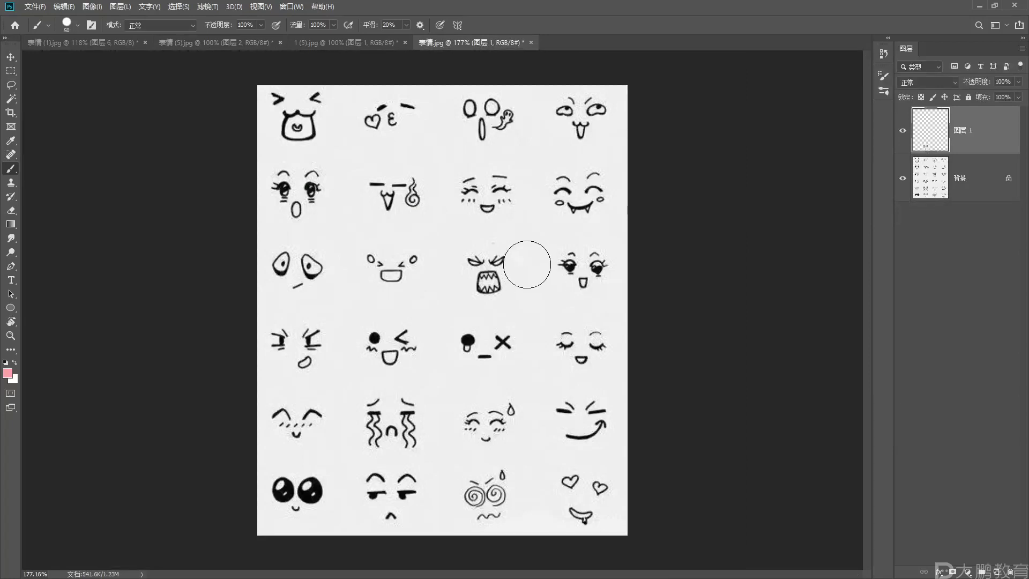
{"action": "left_click", "coordinate": [83, 42]}
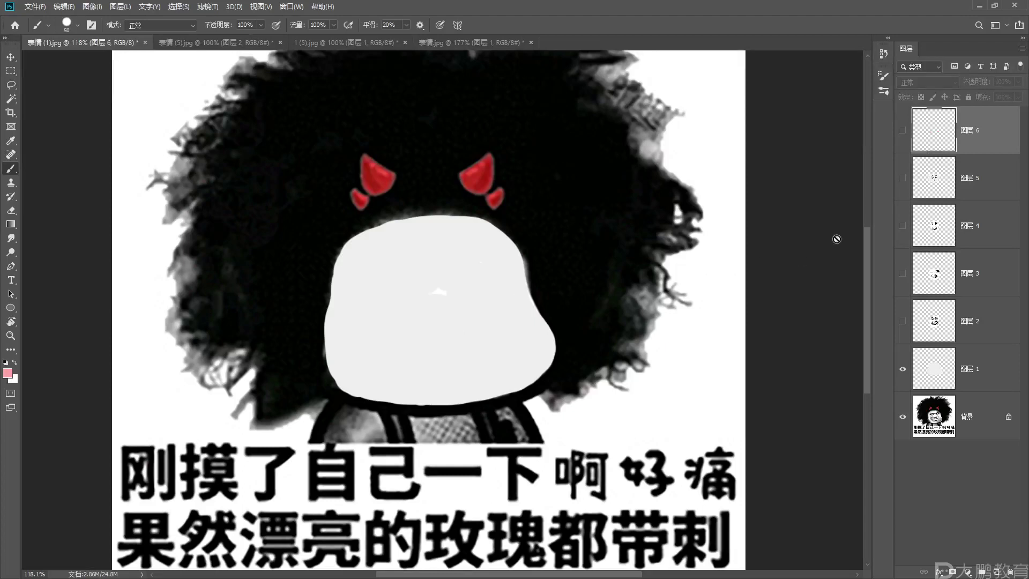
{"action": "left_click", "coordinate": [903, 130]}
{"action": "left_click", "coordinate": [902, 178]}
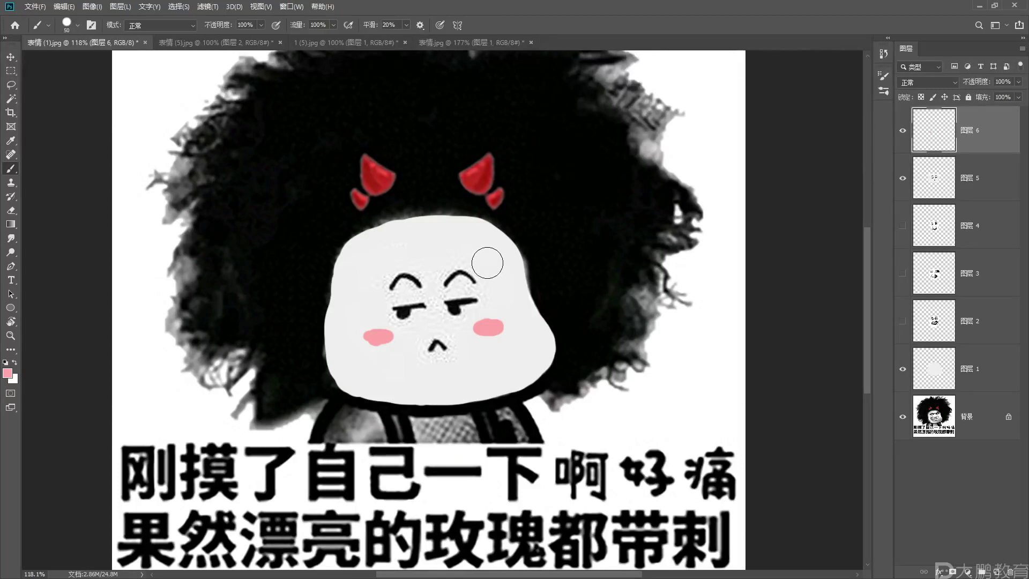
{"action": "left_click", "coordinate": [448, 43]}
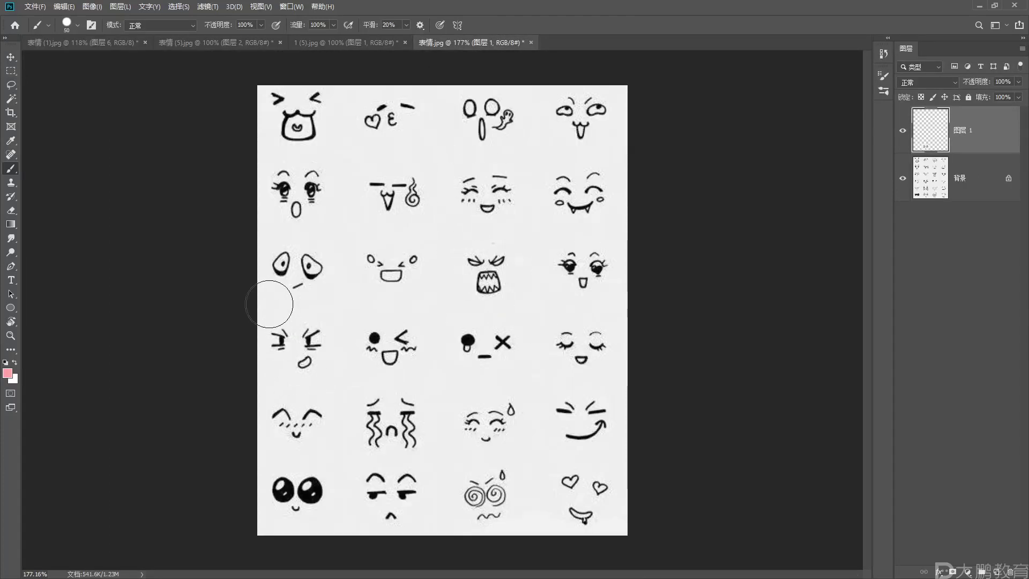
{"action": "left_click", "coordinate": [82, 43]}
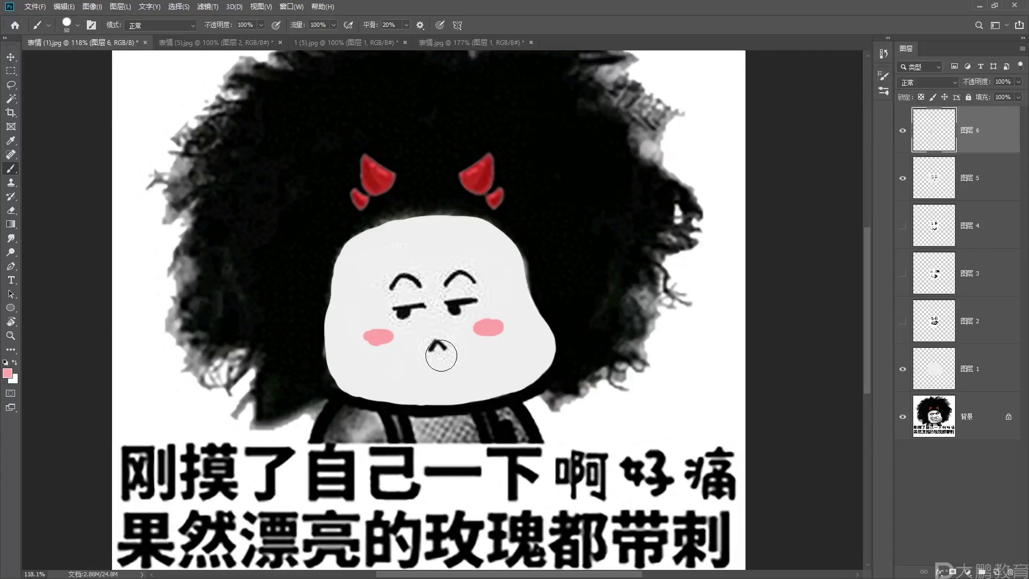
- Reset the foreground to black and paint a small curl of hair at the top of the forehead with a 4-pixel brush
{"action": "right_click", "coordinate": [11, 169]}
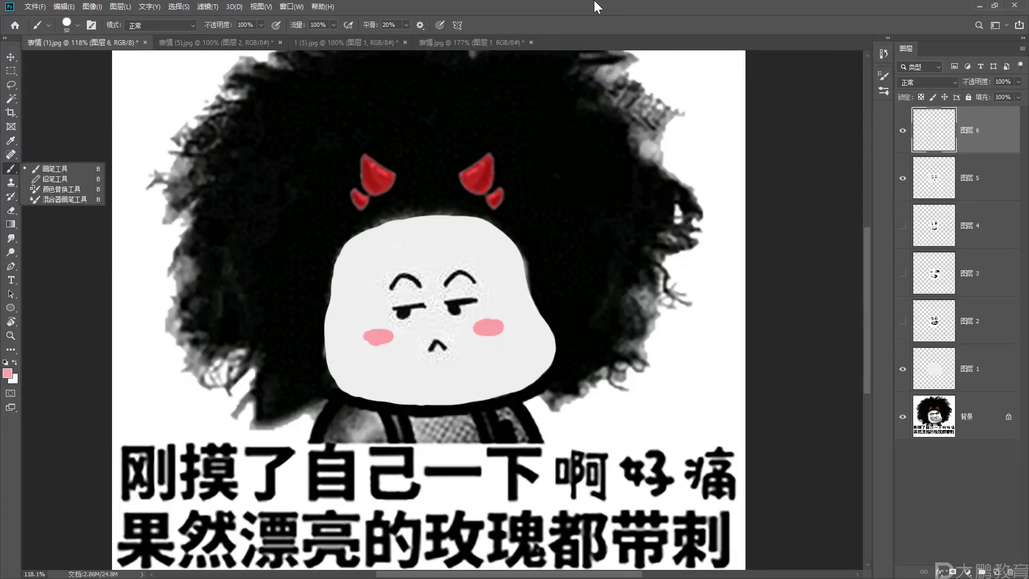
{"action": "left_click_drag", "start_coordinate": [472, 226], "coordinate": [431, 241]}
{"action": "scroll", "coordinate": [402, 226], "scroll_direction": "up", "scroll_amount": 3}
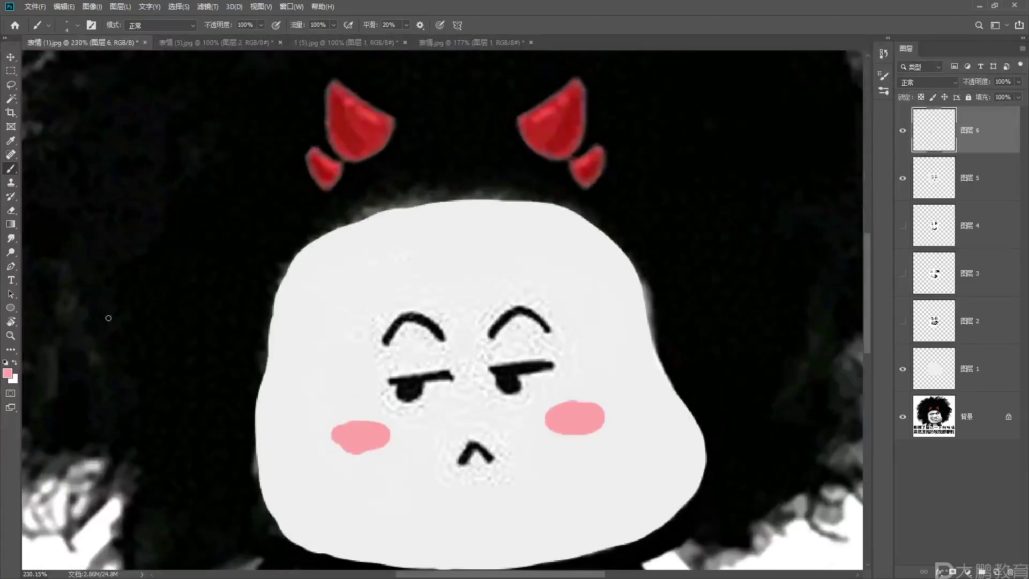
{"action": "left_click", "coordinate": [6, 363]}
{"action": "mouse_move", "coordinate": [445, 206]}
{"action": "left_mouse_down"}
{"action": "mouse_move", "coordinate": [437, 174]}
{"action": "mouse_move", "coordinate": [440, 218]}
{"action": "mouse_move", "coordinate": [471, 242]}
{"action": "left_mouse_up"}
{"action": "key", "text": "ctrl+z"}
{"action": "scroll", "coordinate": [499, 336], "scroll_direction": "down", "scroll_amount": 2}
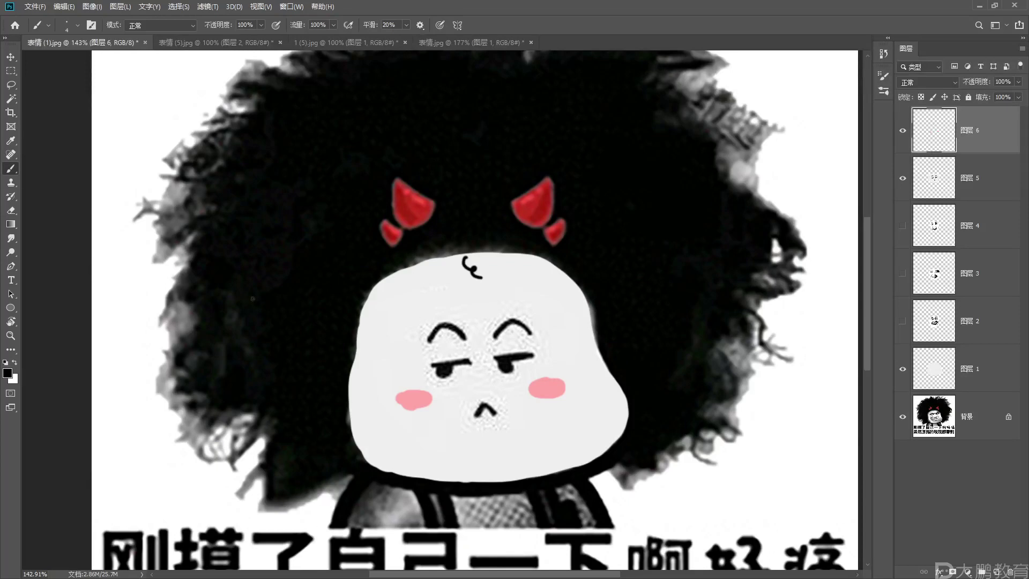
{"action": "left_click", "coordinate": [8, 373]}
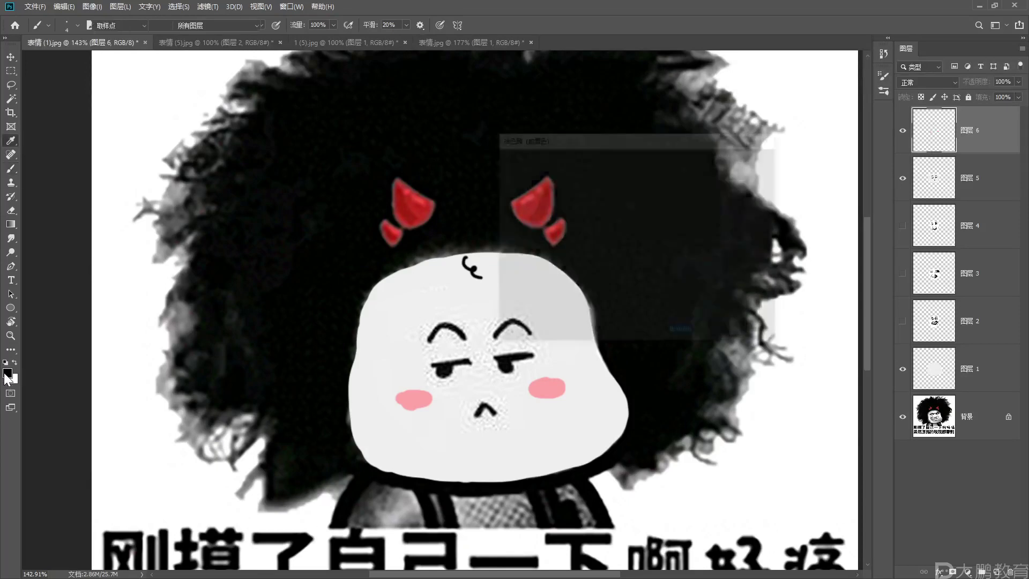
{"action": "mouse_move", "coordinate": [604, 230]}
{"action": "left_mouse_down"}
{"action": "mouse_move", "coordinate": [587, 211]}
{"action": "mouse_move", "coordinate": [630, 158]}
{"action": "mouse_move", "coordinate": [622, 236]}
{"action": "mouse_move", "coordinate": [637, 245]}
{"action": "mouse_move", "coordinate": [534, 150]}
{"action": "left_mouse_up"}
{"action": "left_click", "coordinate": [600, 226]}
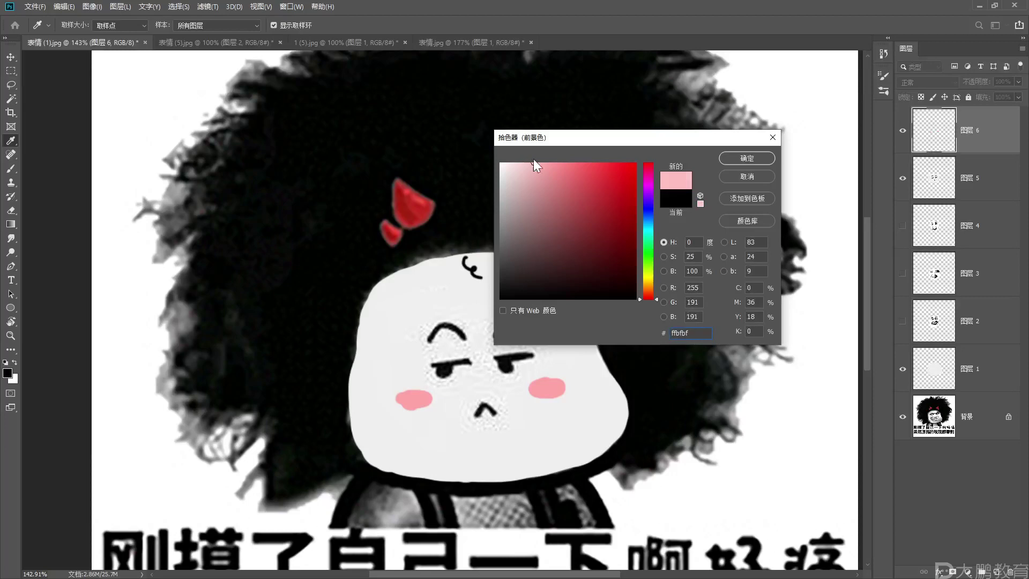
{"action": "left_click", "coordinate": [658, 298]}
{"action": "left_click_drag", "start_coordinate": [657, 299], "coordinate": [666, 216]}
{"action": "mouse_move", "coordinate": [625, 172]}
{"action": "left_mouse_down"}
{"action": "mouse_move", "coordinate": [597, 198]}
{"action": "mouse_move", "coordinate": [627, 205]}
{"action": "mouse_move", "coordinate": [658, 233]}
{"action": "mouse_move", "coordinate": [658, 252]}
{"action": "mouse_move", "coordinate": [655, 191]}
{"action": "left_mouse_up"}
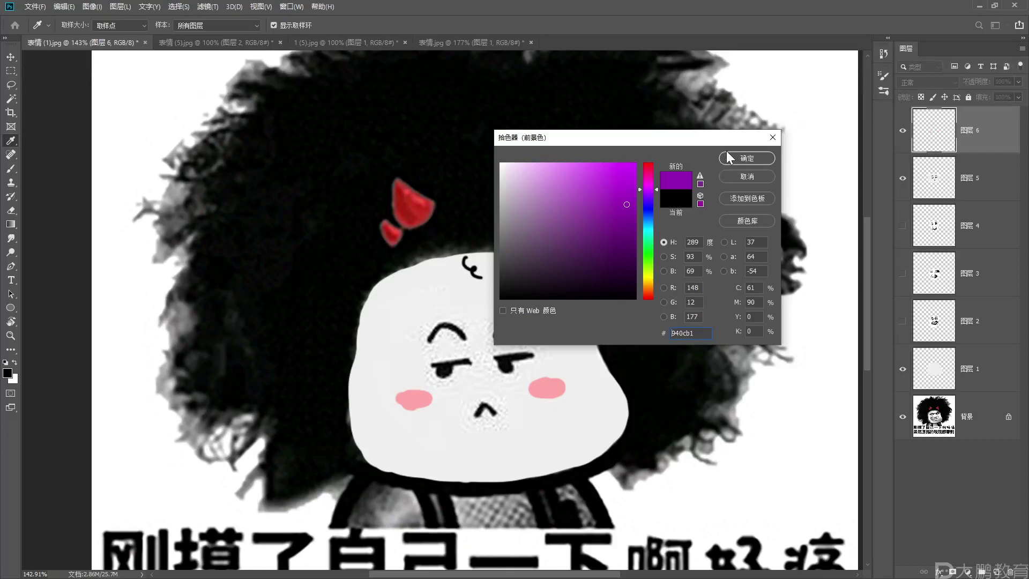
{"action": "left_click", "coordinate": [772, 137]}
{"action": "left_click", "coordinate": [8, 373]}
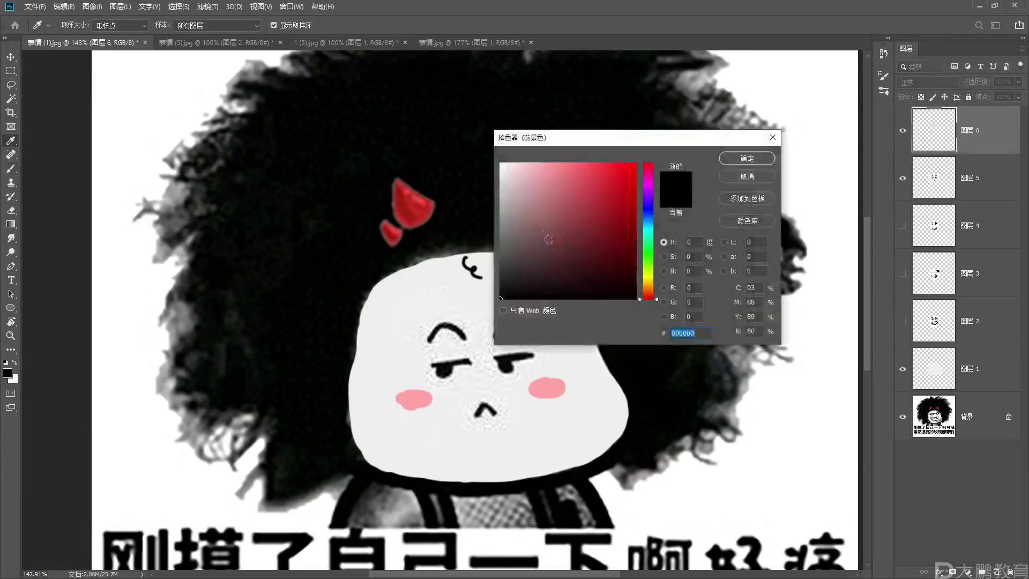
{"action": "left_click", "coordinate": [579, 221]}
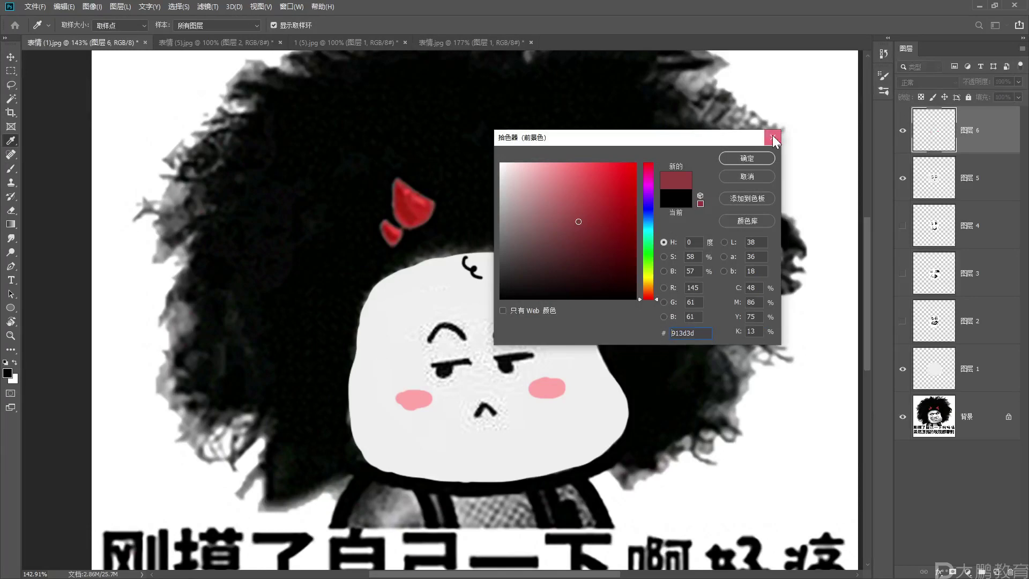
{"action": "left_click", "coordinate": [773, 137]}
{"action": "key", "text": "b"}
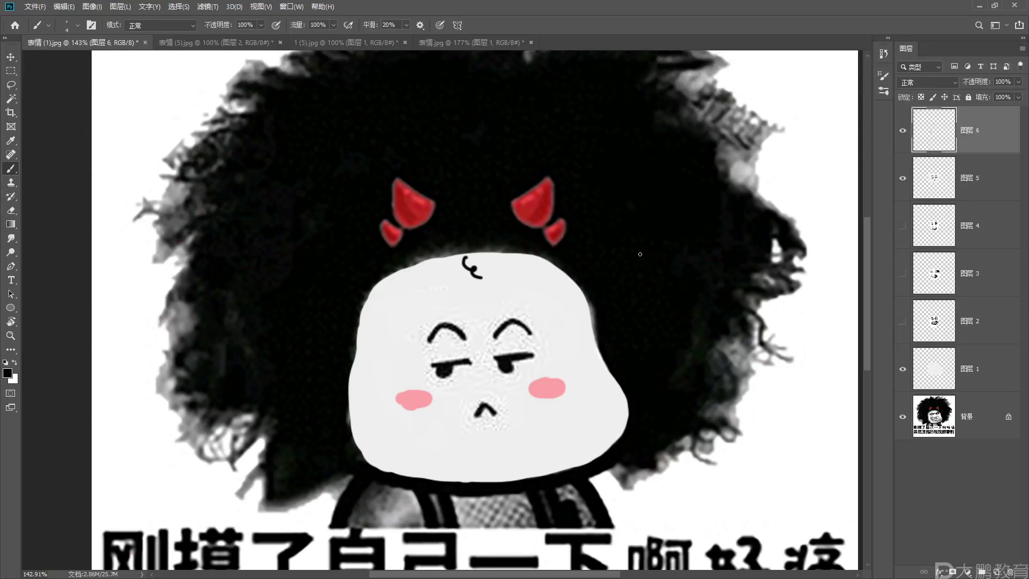
- Try painting three long black hair strands down the forehead on a new layer, and delete that layer
{"action": "scroll", "coordinate": [475, 263], "scroll_direction": "up", "scroll_amount": 4}
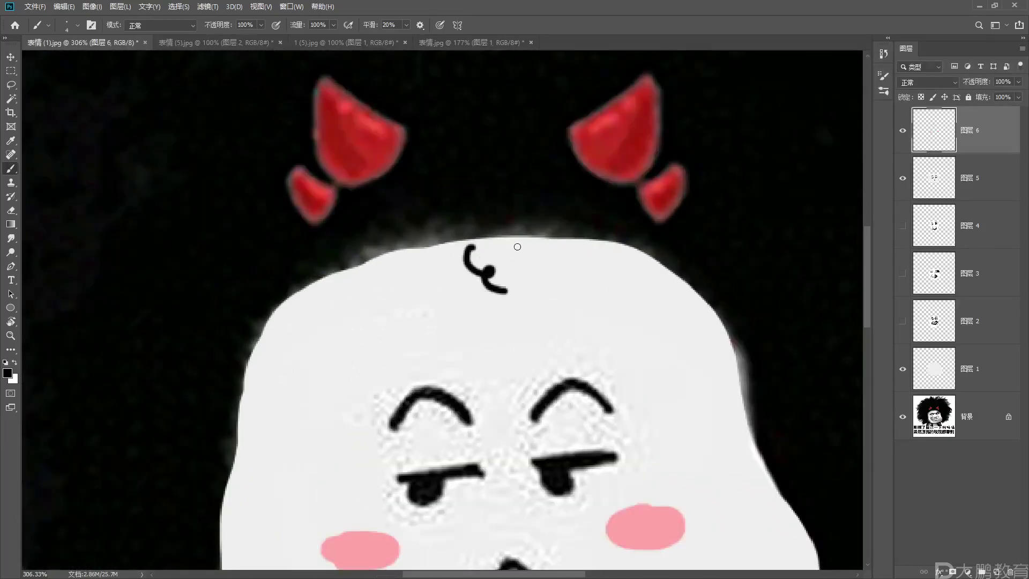
{"action": "key", "text": "ctrl+shift+alt+n"}
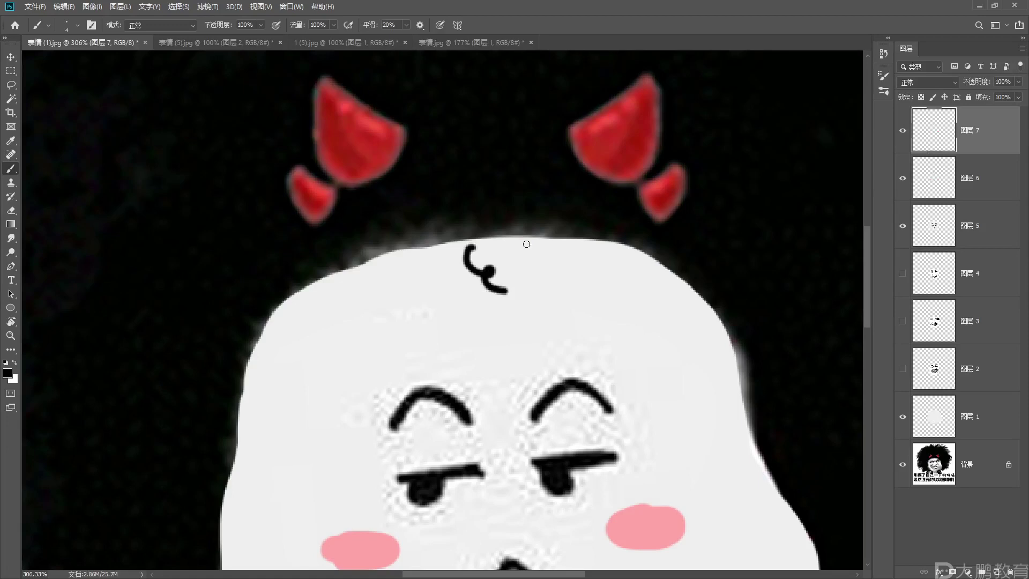
{"action": "mouse_move", "coordinate": [522, 244]}
{"action": "left_mouse_down"}
{"action": "mouse_move", "coordinate": [545, 268]}
{"action": "mouse_move", "coordinate": [549, 289]}
{"action": "left_mouse_up"}
{"action": "key", "text": "ctrl+z"}
{"action": "mouse_move", "coordinate": [502, 247]}
{"action": "left_mouse_down"}
{"action": "mouse_move", "coordinate": [579, 316]}
{"action": "mouse_move", "coordinate": [583, 340]}
{"action": "left_mouse_up"}
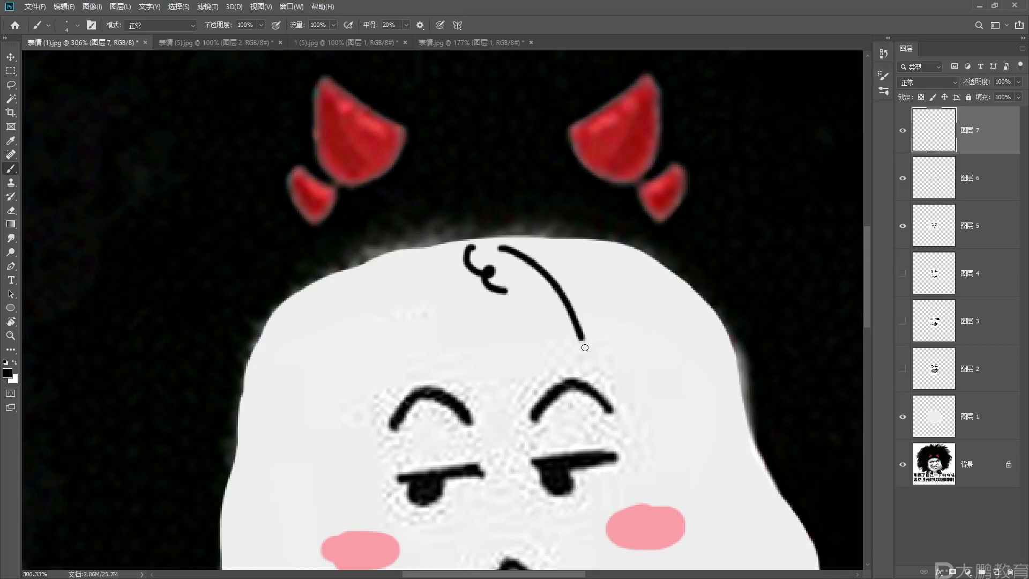
{"action": "mouse_move", "coordinate": [502, 248]}
{"action": "left_mouse_down"}
{"action": "mouse_move", "coordinate": [510, 320]}
{"action": "mouse_move", "coordinate": [506, 305]}
{"action": "mouse_move", "coordinate": [412, 351]}
{"action": "left_mouse_up"}
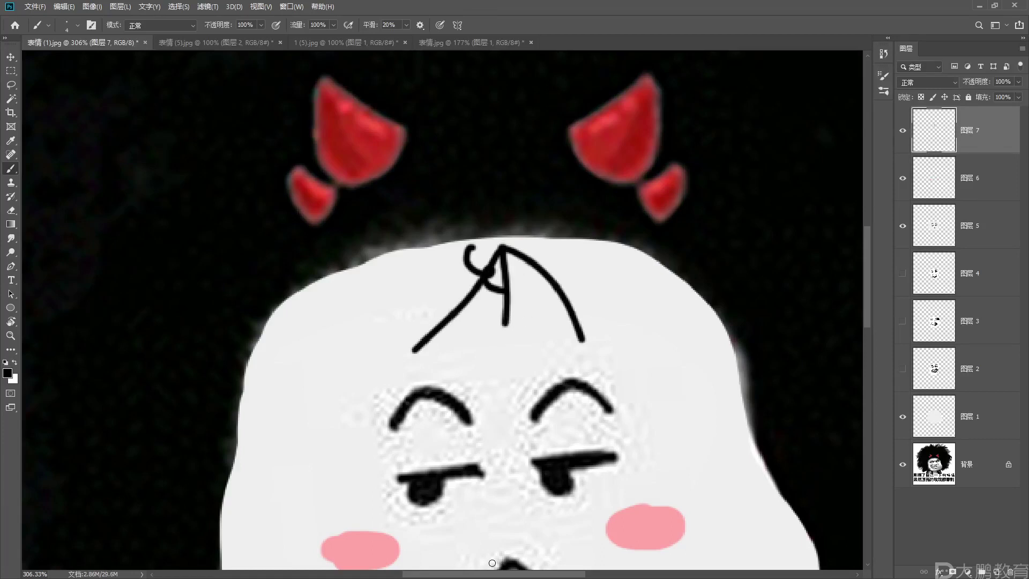
{"action": "key", "text": "Delete"}
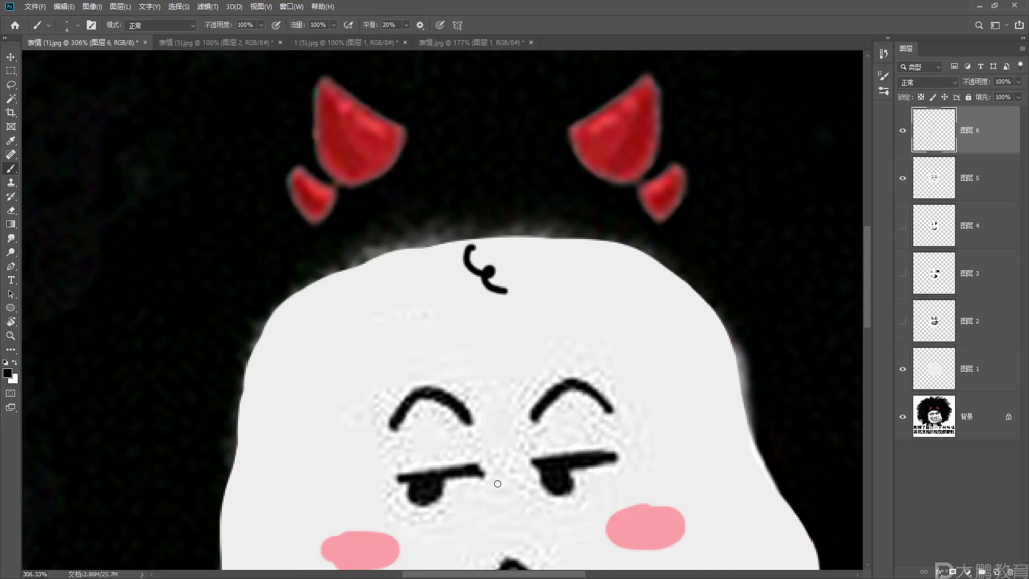
- Look over the drawn expressions in 表情.jpg, return to 表情 (1).jpg and check the brush tip settings
{"action": "scroll", "coordinate": [388, 243], "scroll_direction": "down", "scroll_amount": 2}
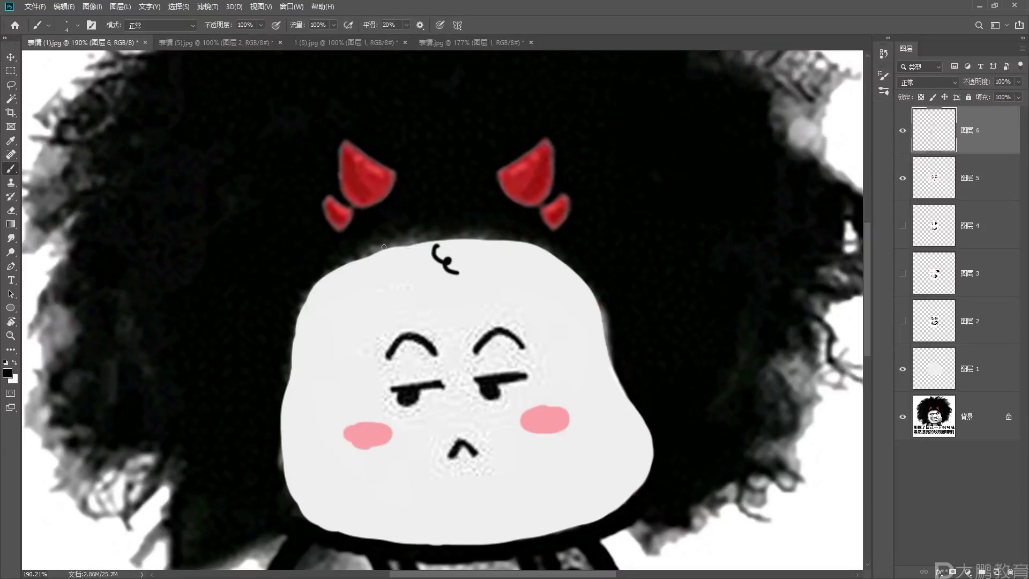
{"action": "scroll", "coordinate": [384, 246], "scroll_direction": "down", "scroll_amount": 2}
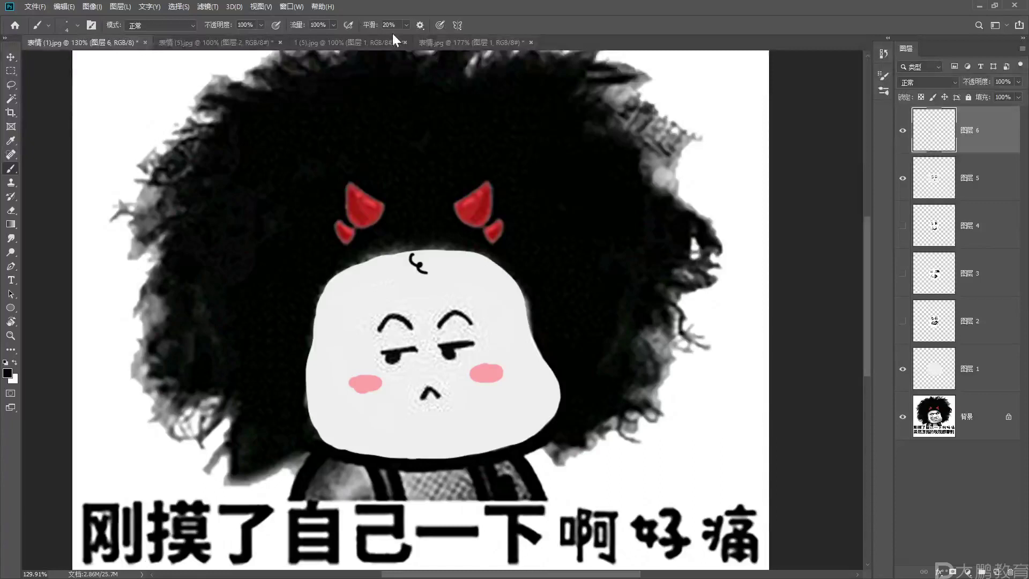
{"action": "left_click", "coordinate": [472, 42]}
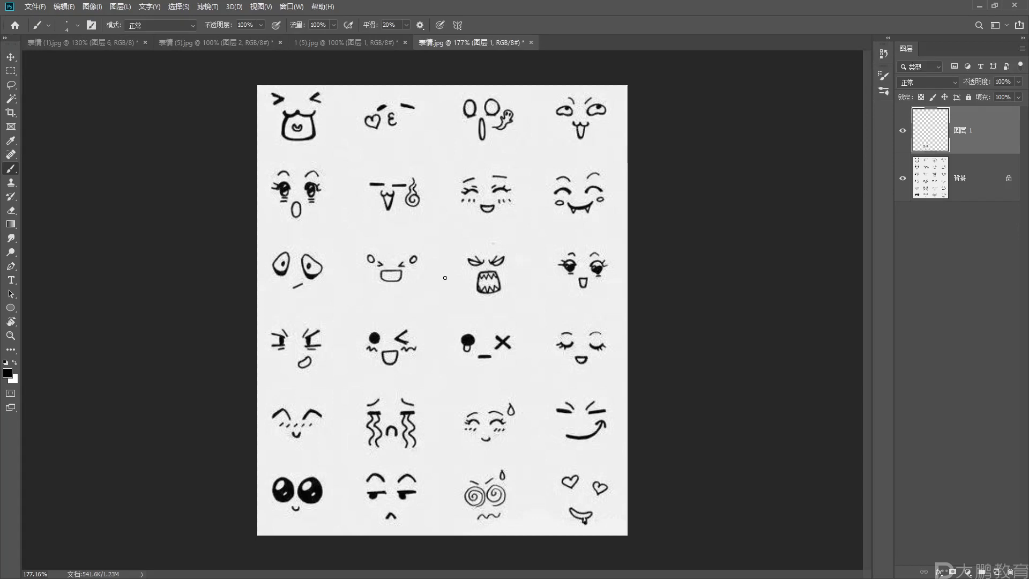
{"action": "left_click", "coordinate": [117, 43]}
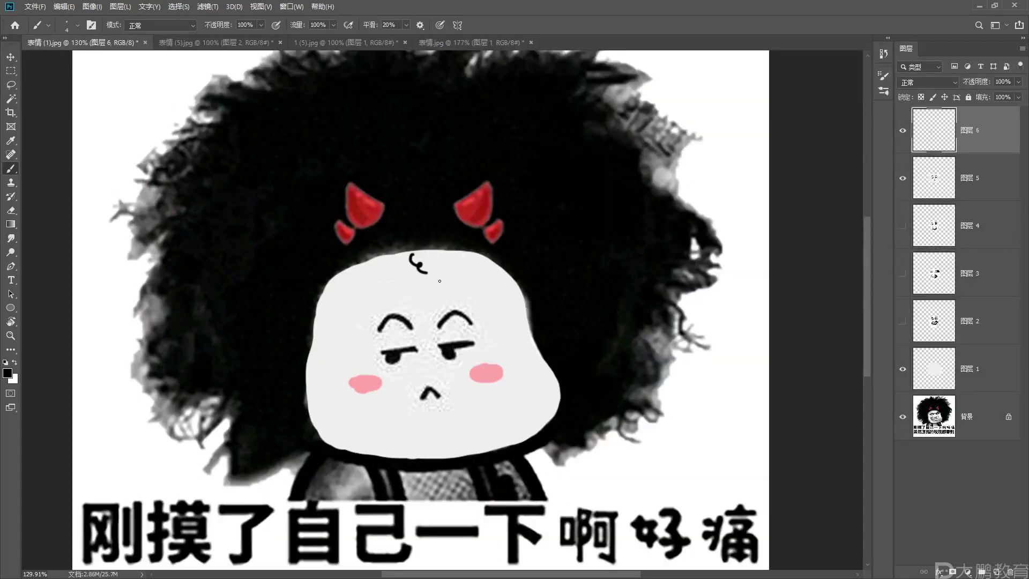
{"action": "scroll", "coordinate": [436, 279], "scroll_direction": "up", "scroll_amount": 5}
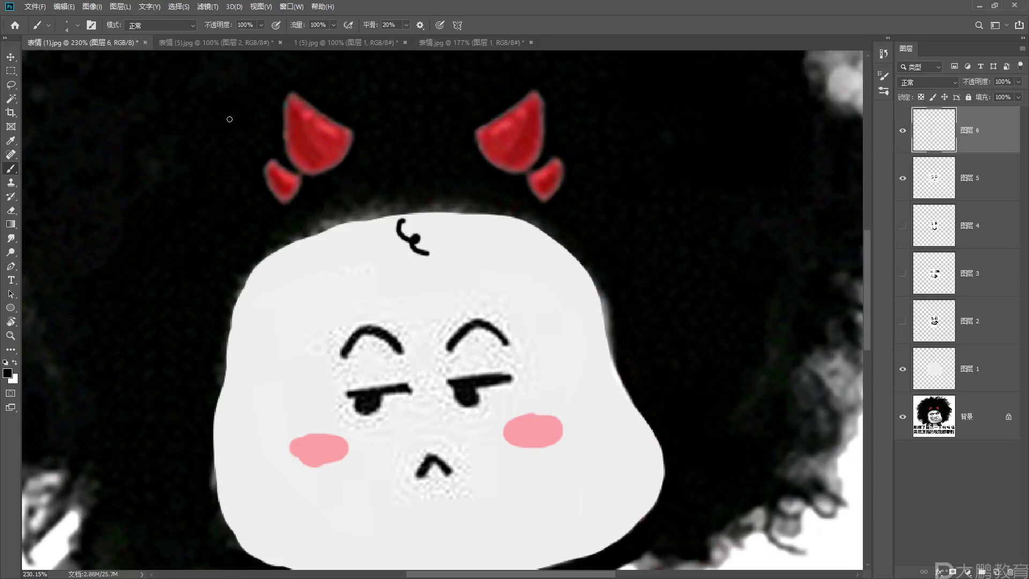
{"action": "left_click", "coordinate": [62, 23]}
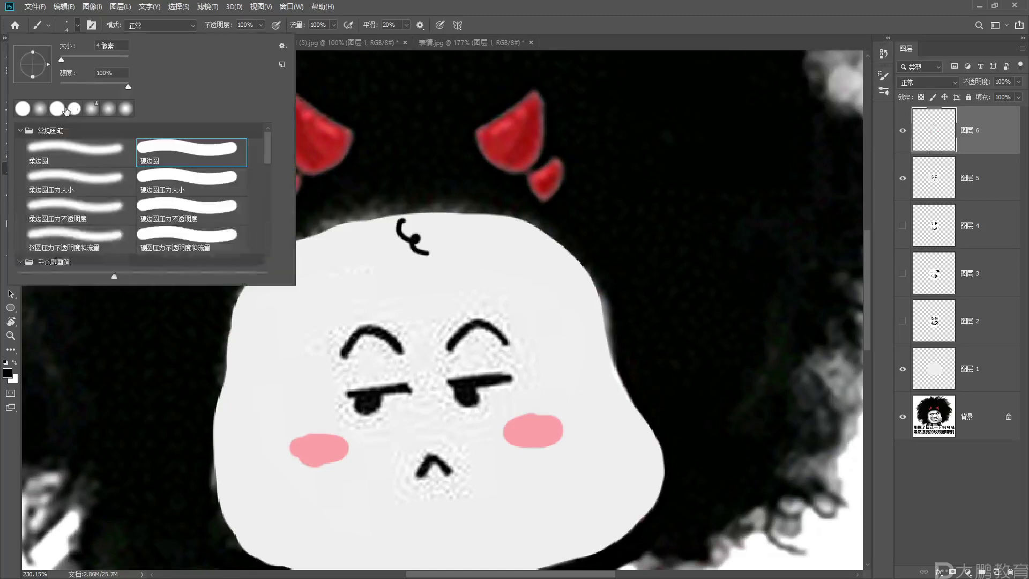
{"action": "left_click", "coordinate": [514, 32]}
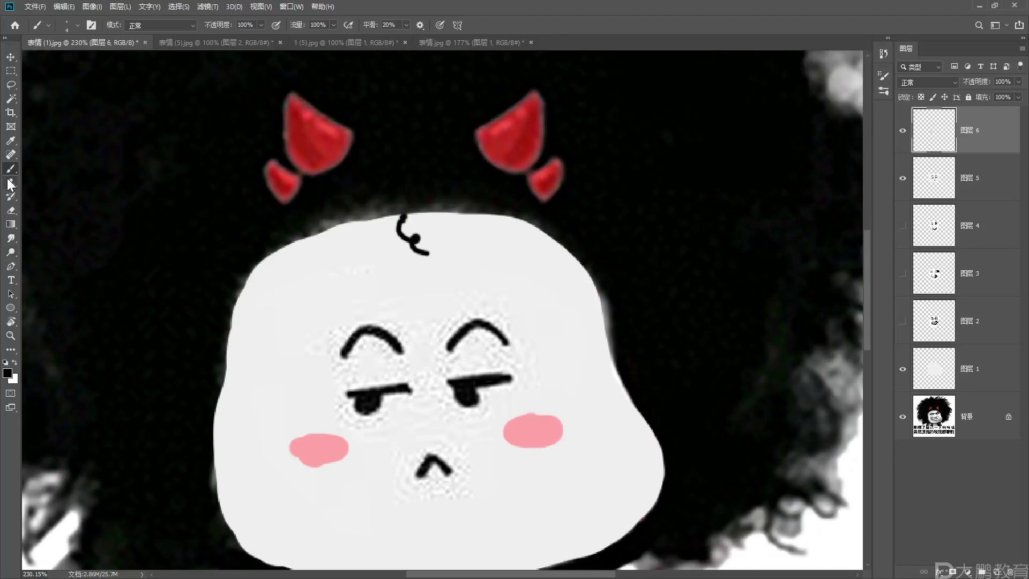
- Try covering the uneven lower edge of the left blush spot with white paint, and undo the stroke
{"action": "left_click", "coordinate": [15, 362]}
{"action": "left_click_drag", "start_coordinate": [322, 465], "coordinate": [306, 460]}
{"action": "key", "text": "ctrl+z"}
- Choose the Eraser tool with the hard round tip (硬边圆) at a size of 20 pixels
{"action": "left_click", "coordinate": [10, 210]}
{"action": "left_click_drag", "start_coordinate": [605, 271], "coordinate": [285, 280], "text": "alt"}
{"action": "left_click", "coordinate": [66, 25]}
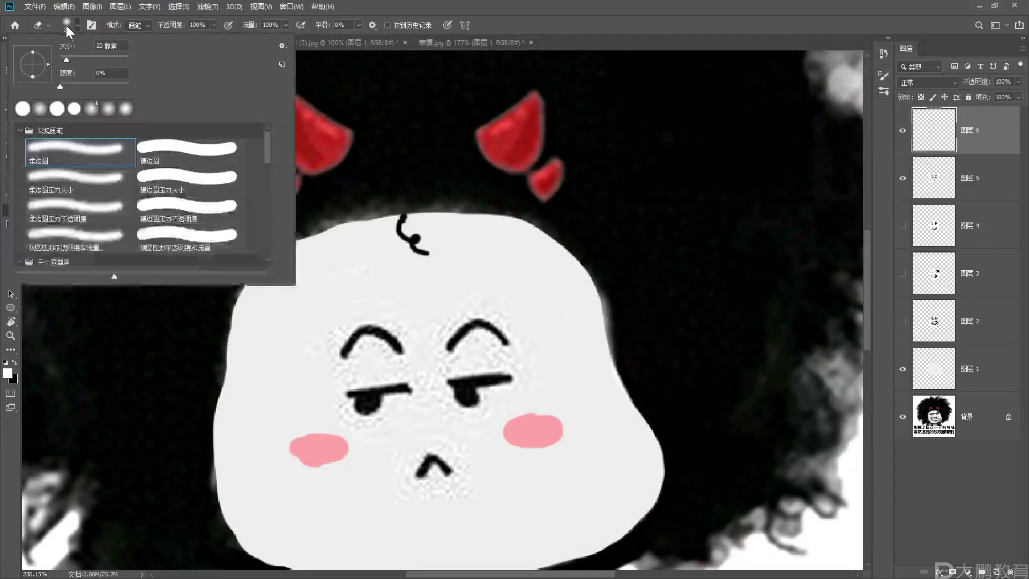
{"action": "left_click", "coordinate": [190, 153]}
{"action": "left_click", "coordinate": [634, 59]}
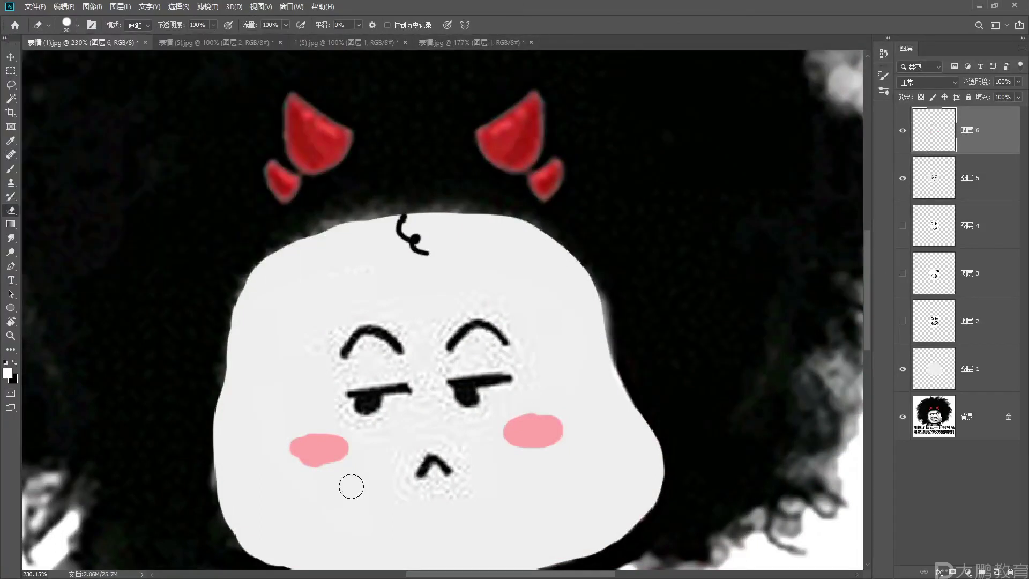
- Erase the uneven lower edge of the left blush spot on 图层 6 so its outline is smooth
{"action": "scroll", "coordinate": [322, 472], "scroll_direction": "up", "scroll_amount": 5}
{"action": "mouse_move", "coordinate": [346, 472]}
{"action": "left_mouse_down"}
{"action": "mouse_move", "coordinate": [361, 483]}
{"action": "mouse_move", "coordinate": [271, 449]}
{"action": "left_mouse_up"}
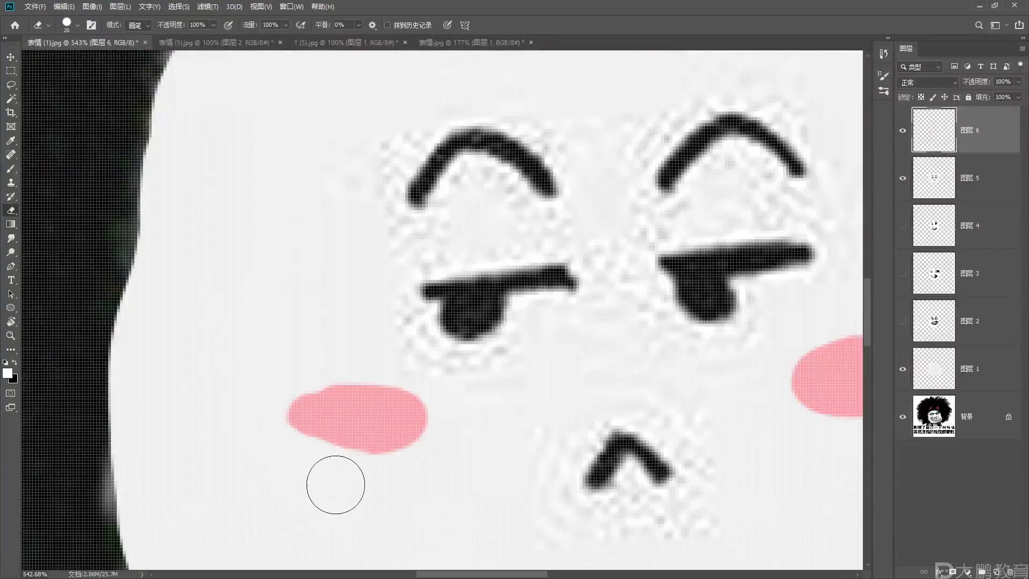
{"action": "key", "text": "ctrl+z"}
{"action": "mouse_move", "coordinate": [359, 483]}
{"action": "left_mouse_down"}
{"action": "mouse_move", "coordinate": [305, 475]}
{"action": "mouse_move", "coordinate": [310, 506]}
{"action": "left_mouse_up"}
{"action": "scroll", "coordinate": [510, 447], "scroll_direction": "down", "scroll_amount": 1}
{"action": "scroll", "coordinate": [510, 447], "scroll_direction": "down", "scroll_amount": 3}
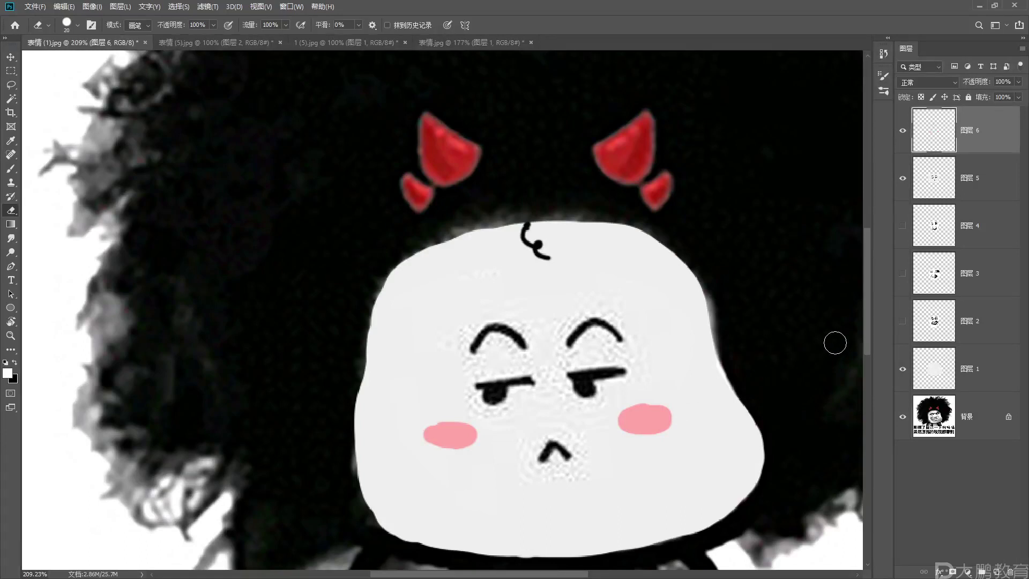
- Hide the blush layer 图层 6 and the drawn face 图层 5, and show the laughing face on 图层 2
{"action": "scroll", "coordinate": [650, 284], "scroll_direction": "down", "scroll_amount": 3}
{"action": "scroll", "coordinate": [639, 271], "scroll_direction": "down", "scroll_amount": 1}
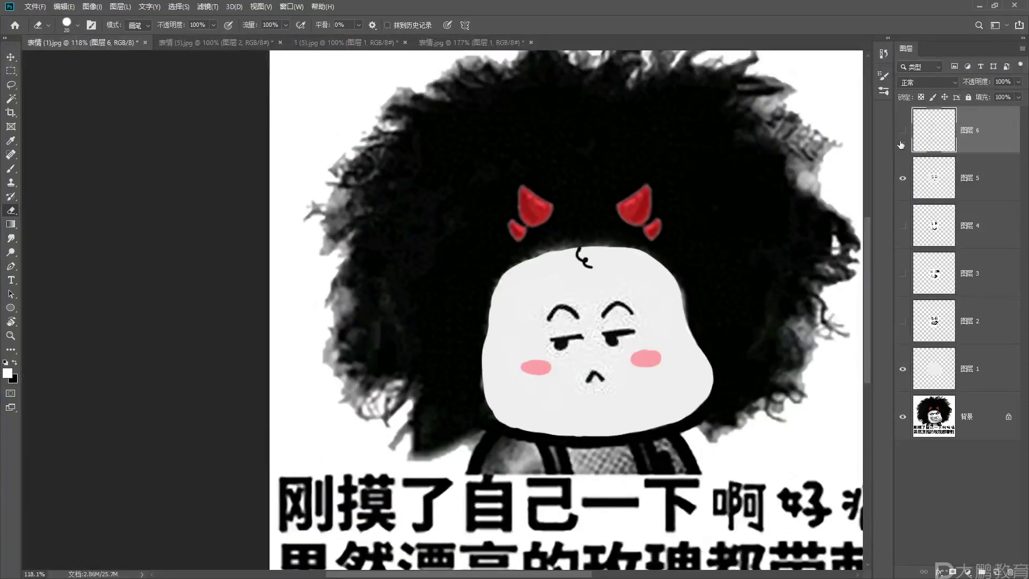
{"action": "left_click", "coordinate": [903, 178]}
{"action": "left_click", "coordinate": [903, 321]}
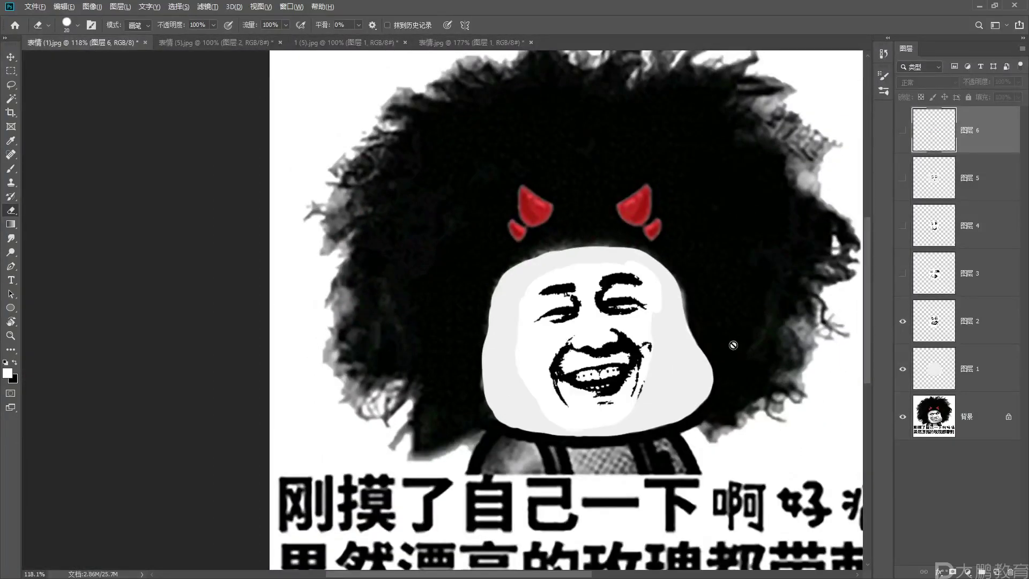
- Try filling the head shape on 图层 1 with white from its loaded selection, and undo the deselection and the fill
{"action": "left_click", "coordinate": [935, 372], "text": "ctrl"}
{"action": "left_click", "coordinate": [7, 373]}
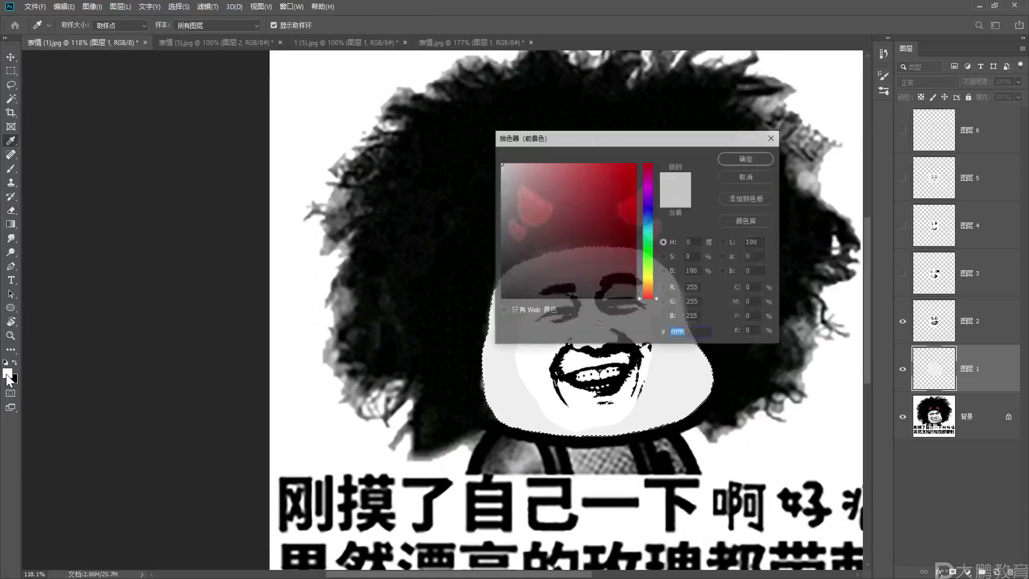
{"action": "left_click", "coordinate": [747, 158]}
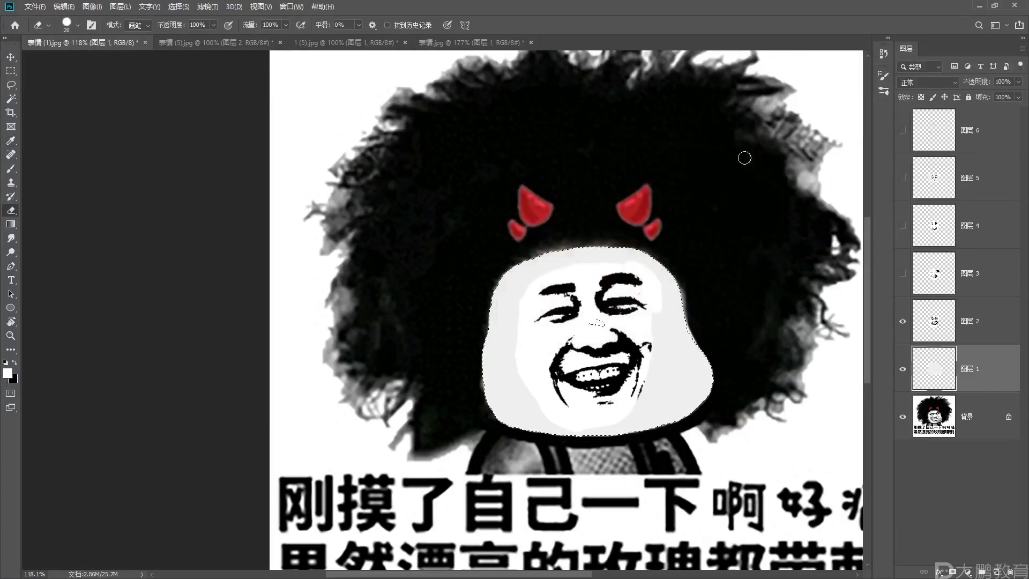
{"action": "key", "text": "alt+BackSpace"}
{"action": "key", "text": "ctrl+d"}
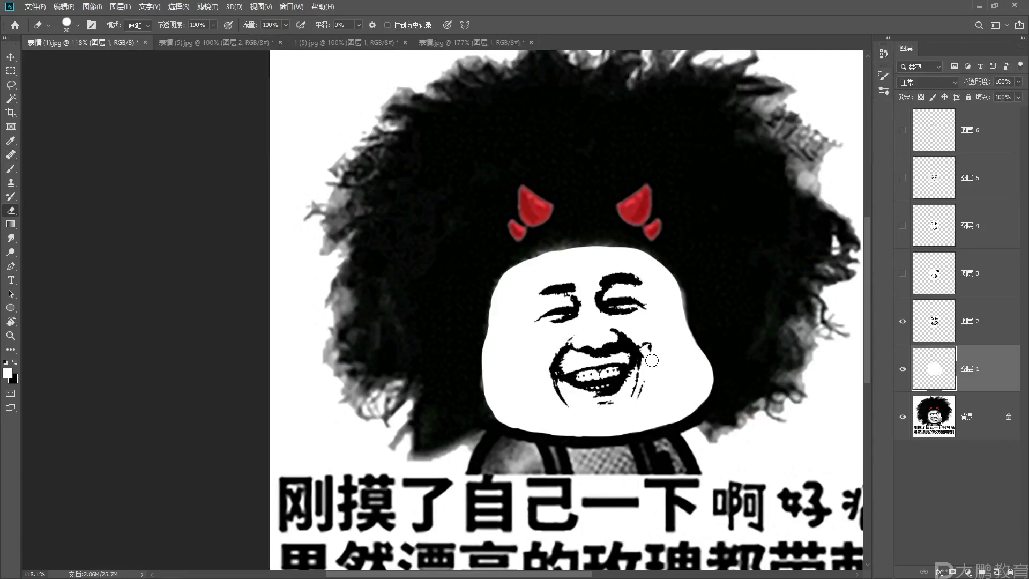
{"action": "key", "text": "ctrl+z"}
{"action": "key", "text": "ctrl+z"}
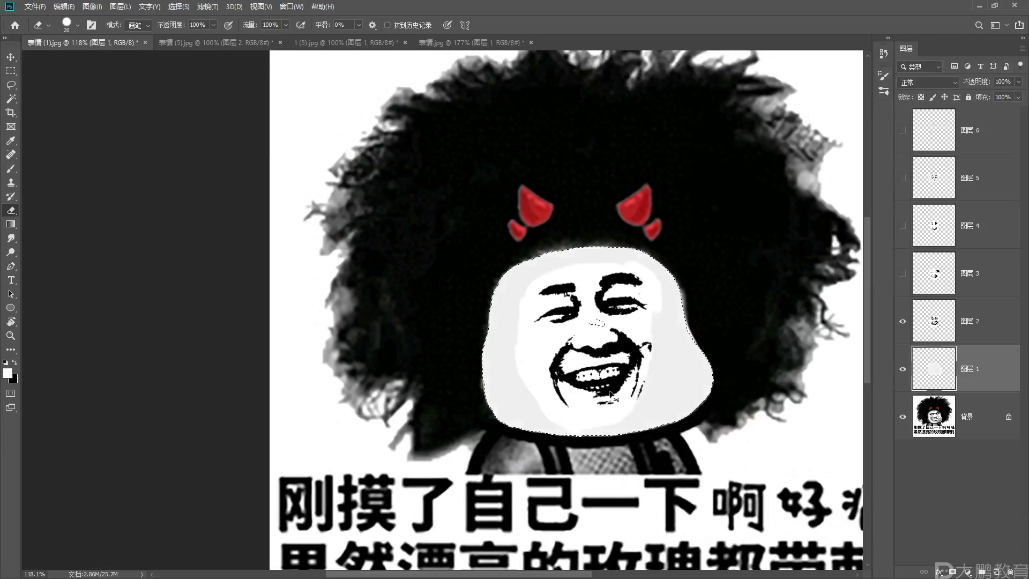